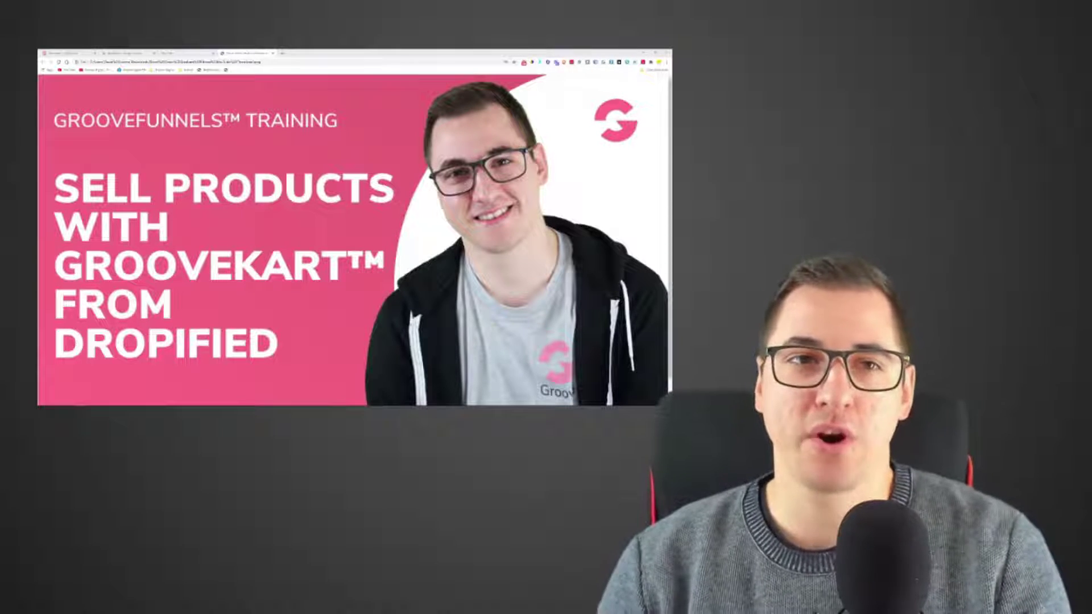
Step: Open the Dropified website from the existing Google search results for dropified
{"action": "left_click", "coordinate": [129, 52]}
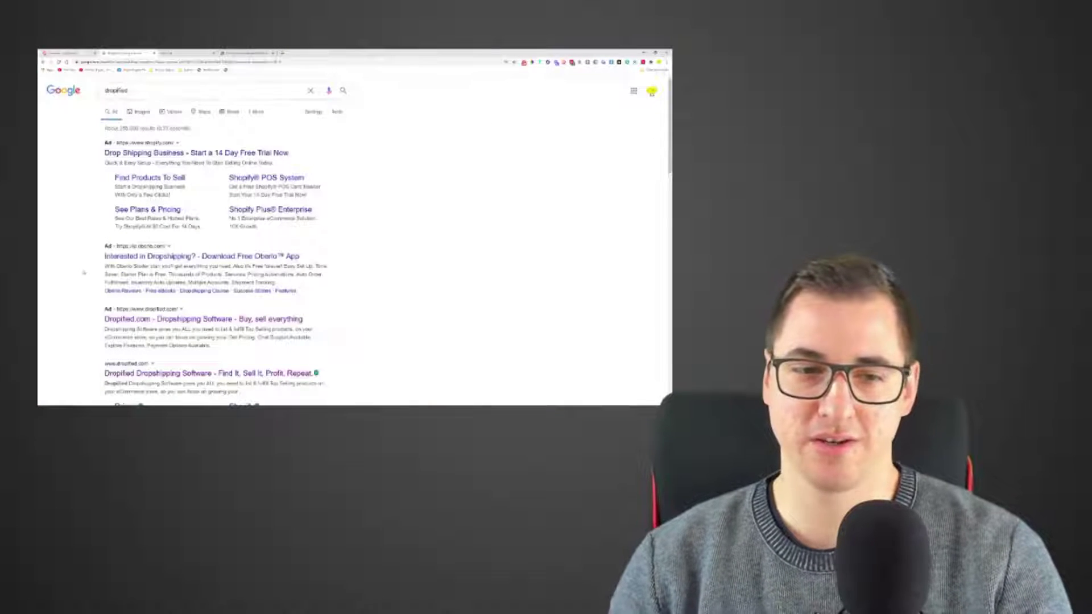
{"action": "scroll", "coordinate": [84, 274], "scroll_direction": "down", "scroll_amount": 2}
{"action": "left_click", "coordinate": [164, 308]}
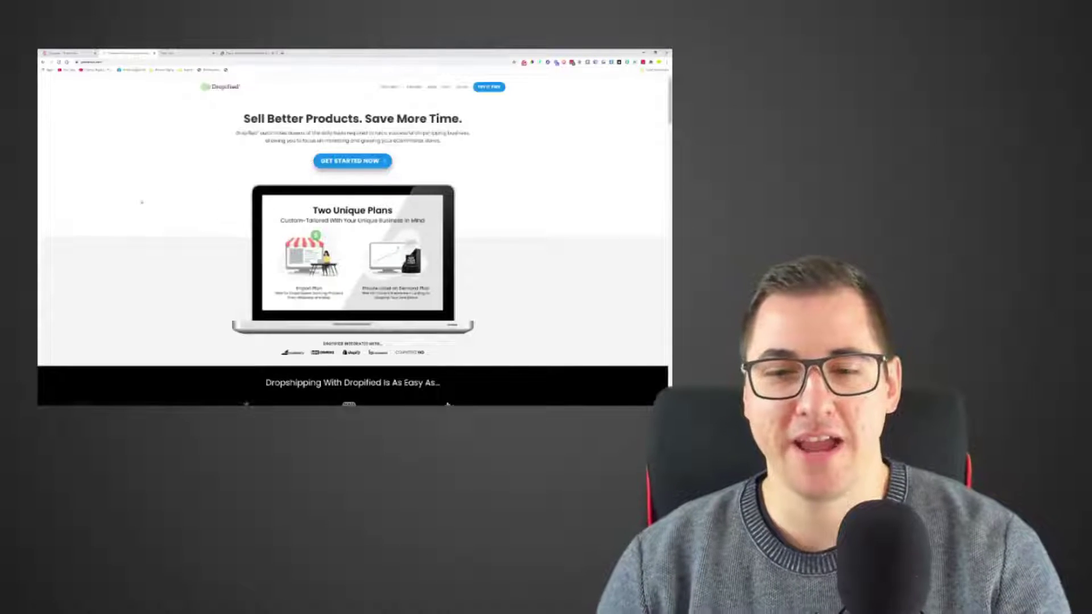
Step: Look through the Dropified homepage, examining the features for adding products in seconds and automatically placing orders
{"action": "scroll", "coordinate": [142, 203], "scroll_direction": "down", "scroll_amount": 1}
{"action": "scroll", "coordinate": [140, 211], "scroll_direction": "down", "scroll_amount": 1}
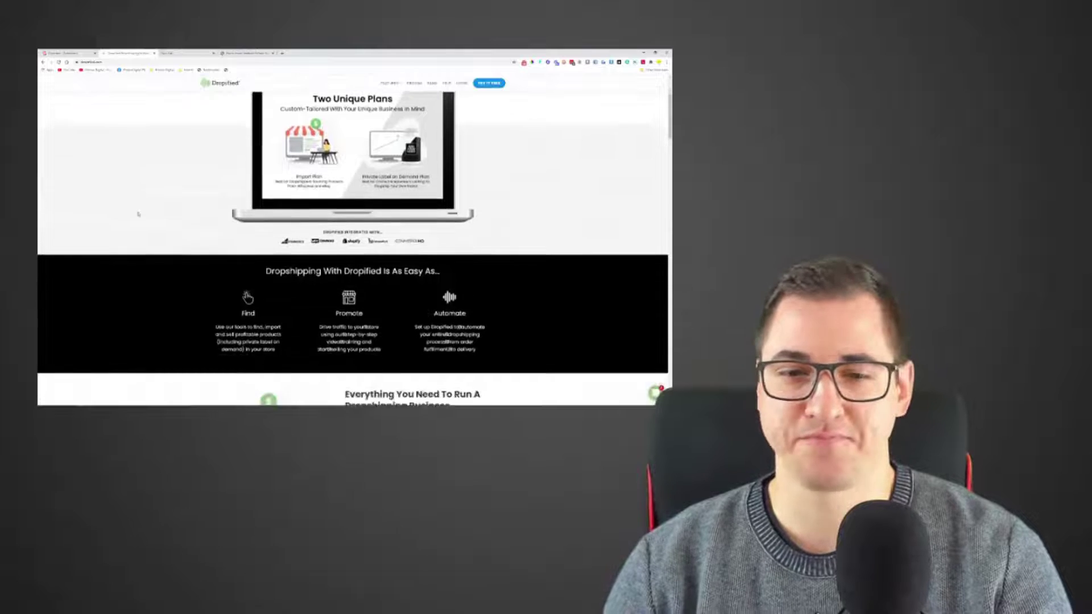
{"action": "scroll", "coordinate": [139, 211], "scroll_direction": "down", "scroll_amount": 4}
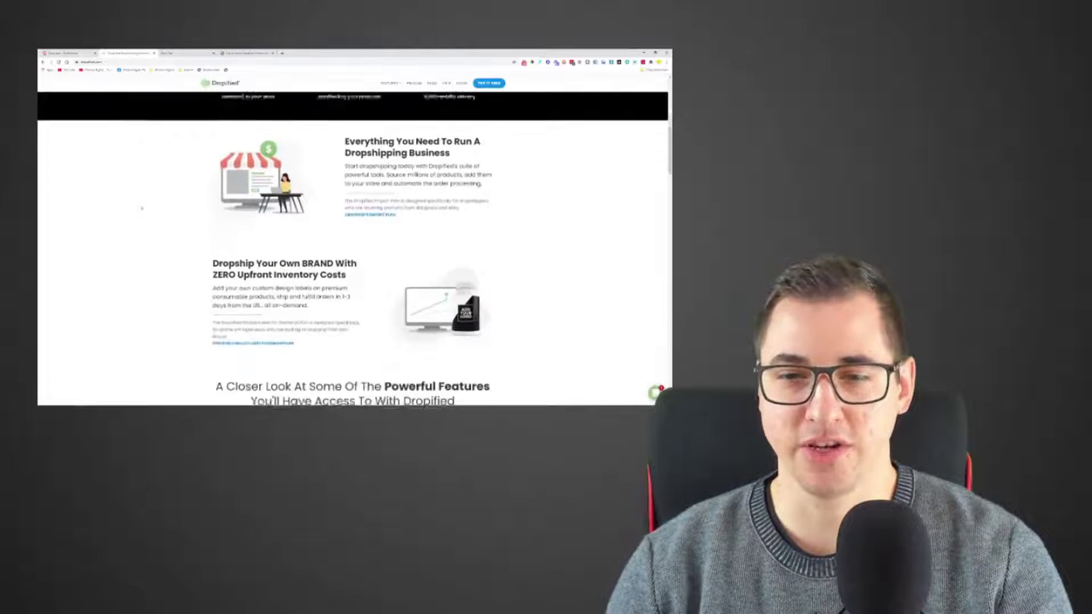
{"action": "scroll", "coordinate": [142, 208], "scroll_direction": "down", "scroll_amount": 5}
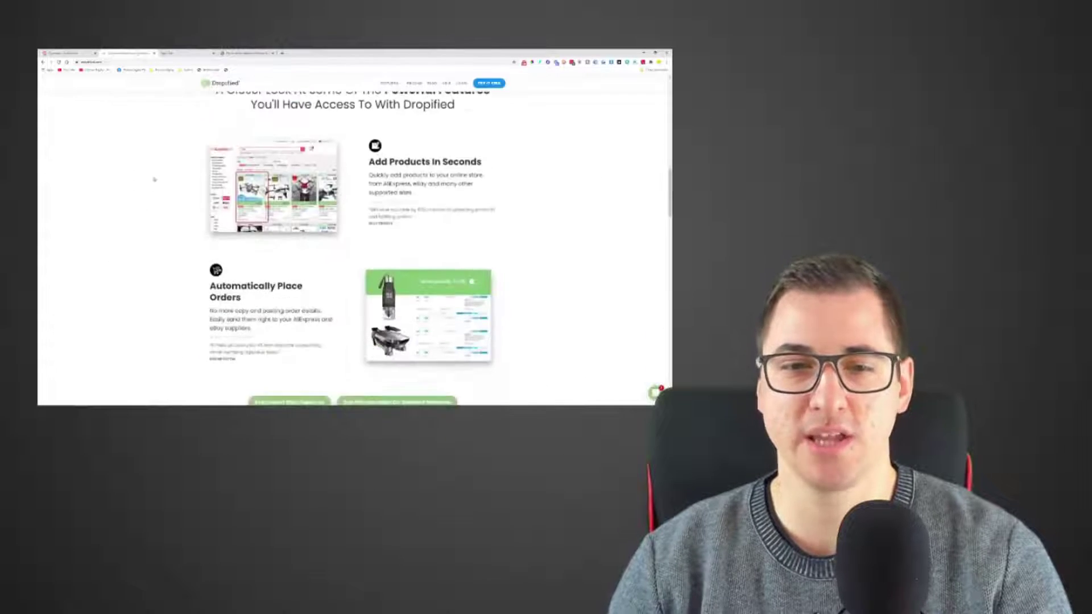
{"action": "scroll", "coordinate": [153, 179], "scroll_direction": "down", "scroll_amount": 1}
{"action": "key", "text": "ctrl+plus"}
{"action": "key", "text": "ctrl+plus"}
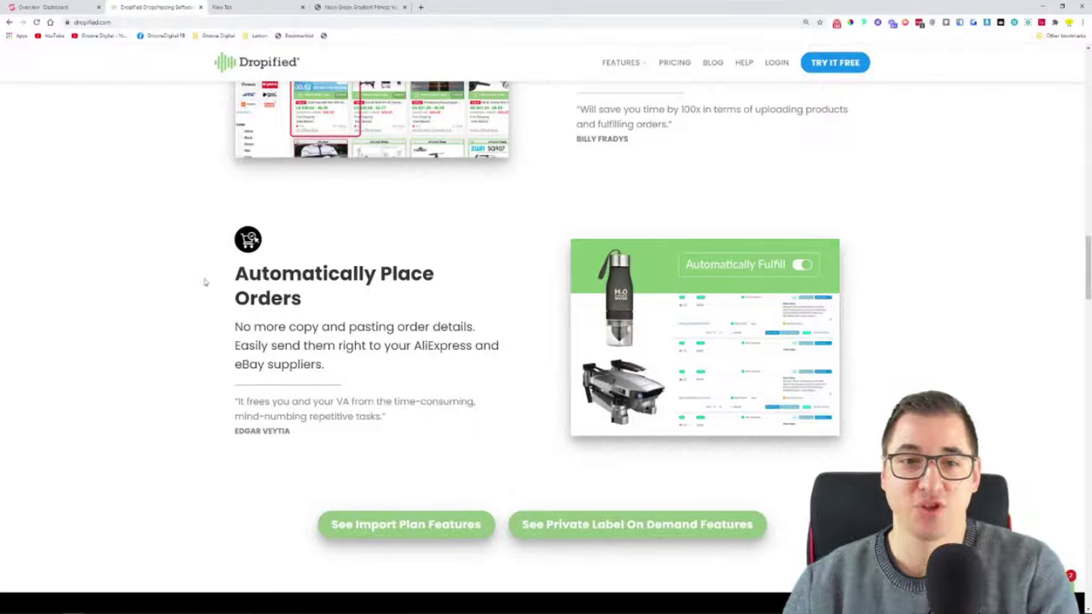
{"action": "left_click_drag", "start_coordinate": [232, 267], "coordinate": [371, 294]}
{"action": "scroll", "coordinate": [371, 293], "scroll_direction": "up", "scroll_amount": 5}
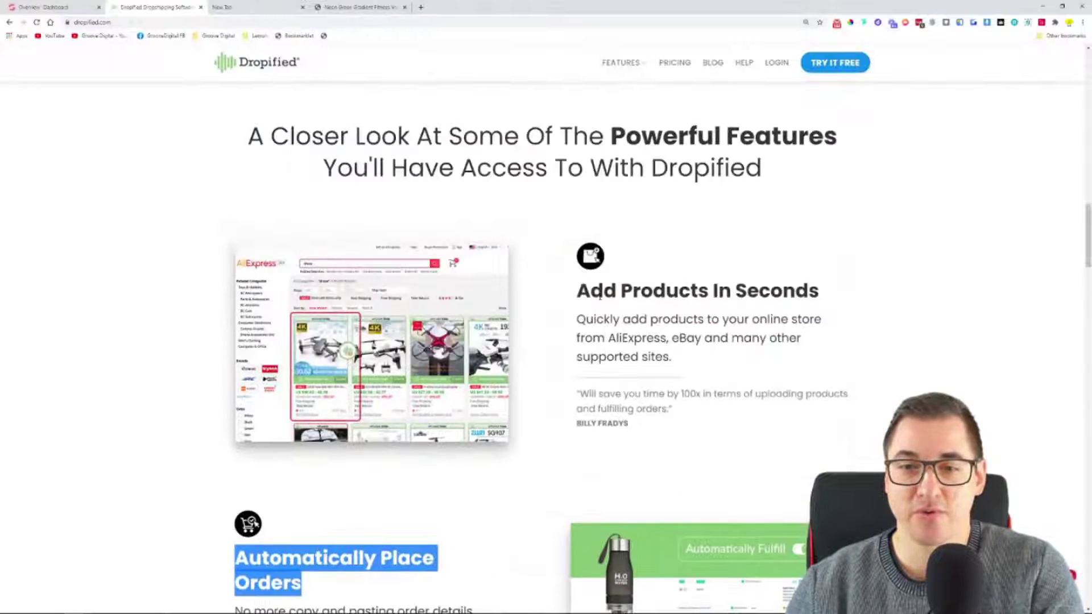
{"action": "left_click_drag", "start_coordinate": [594, 293], "coordinate": [905, 280]}
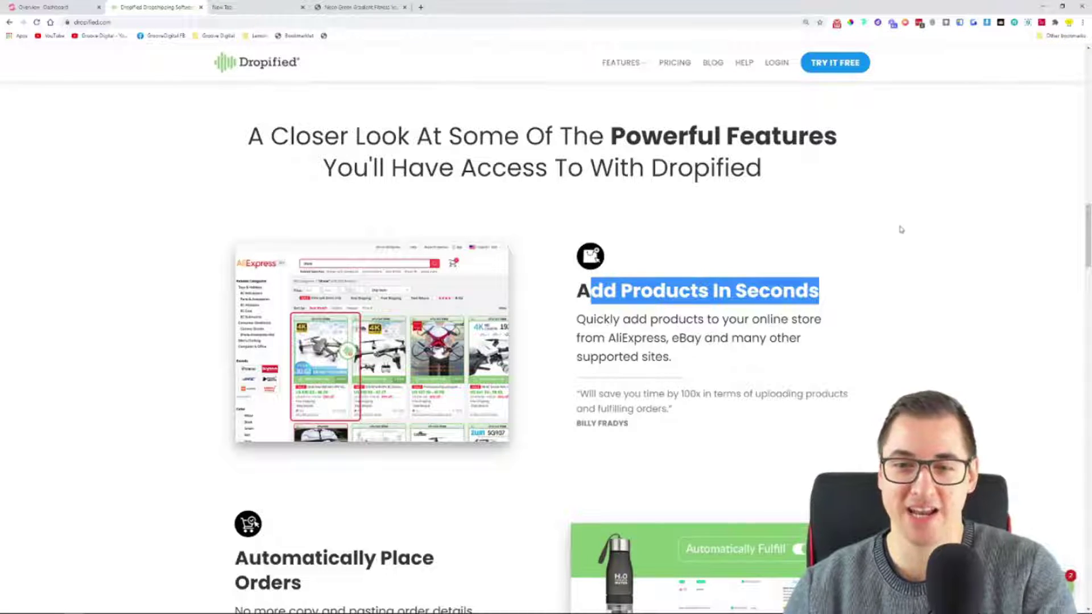
Step: Read the homepage sections on advanced add-on tools, training and support, then return to the page's beginning
{"action": "scroll", "coordinate": [915, 222], "scroll_direction": "down", "scroll_amount": 9}
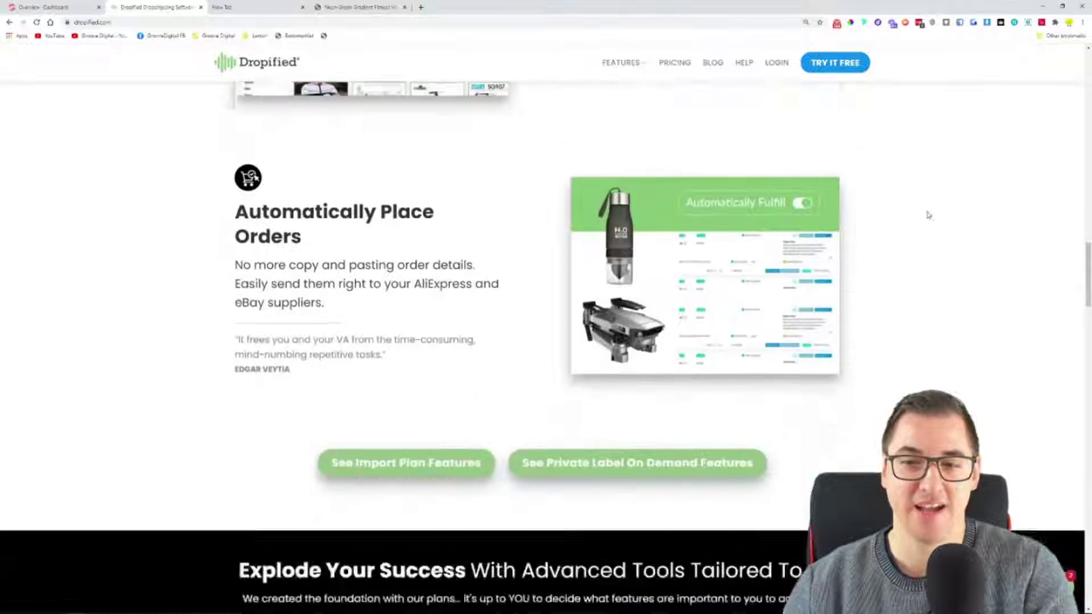
{"action": "scroll", "coordinate": [929, 215], "scroll_direction": "down", "scroll_amount": 5}
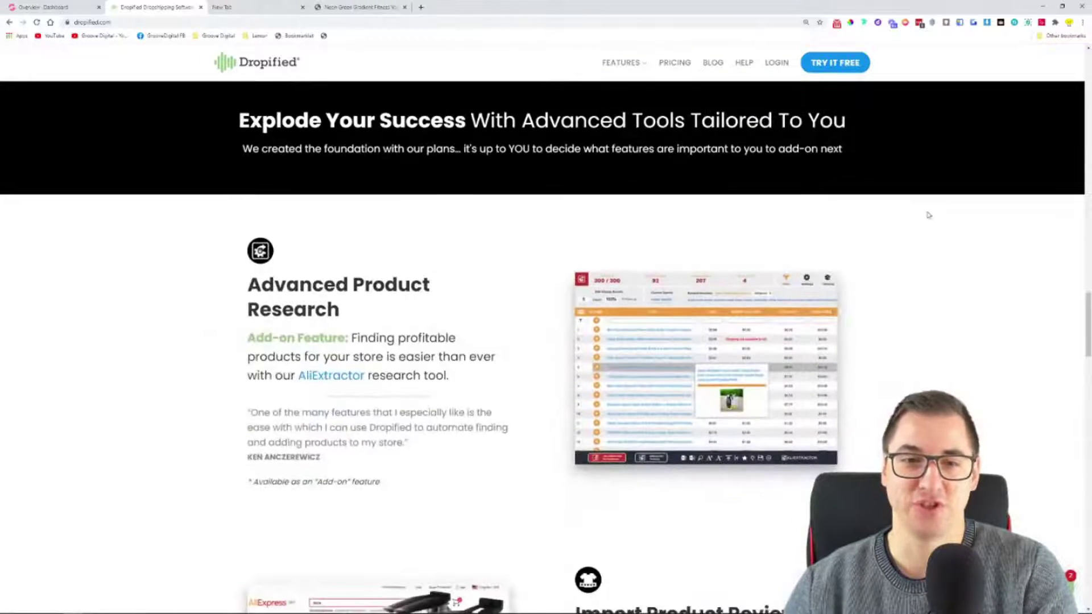
{"action": "scroll", "coordinate": [927, 213], "scroll_direction": "down", "scroll_amount": 7}
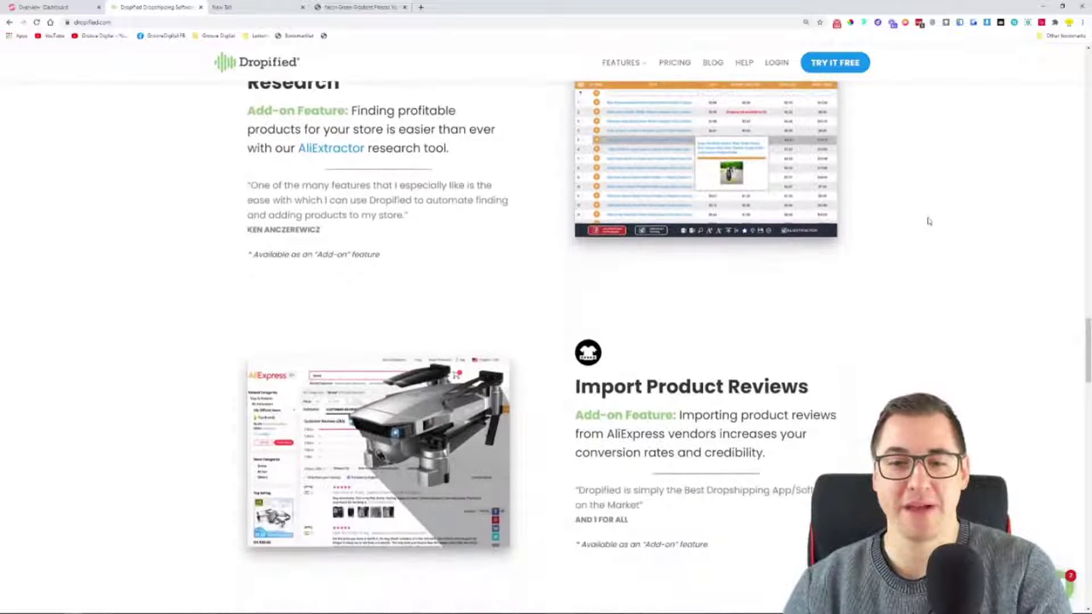
{"action": "scroll", "coordinate": [933, 225], "scroll_direction": "down", "scroll_amount": 3}
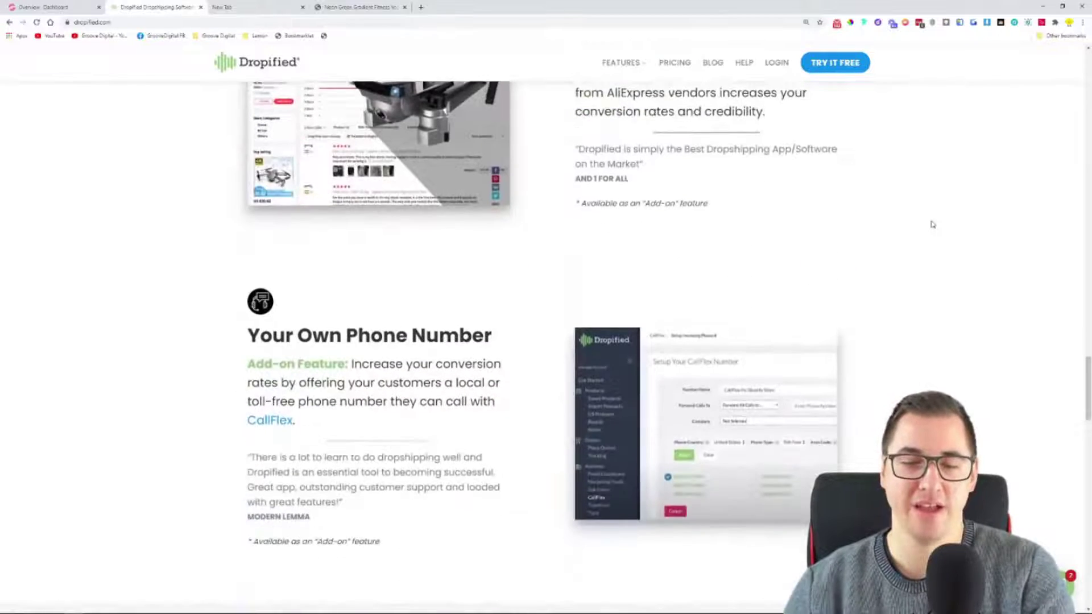
{"action": "scroll", "coordinate": [933, 224], "scroll_direction": "down", "scroll_amount": 5}
{"action": "scroll", "coordinate": [933, 225], "scroll_direction": "down", "scroll_amount": 3}
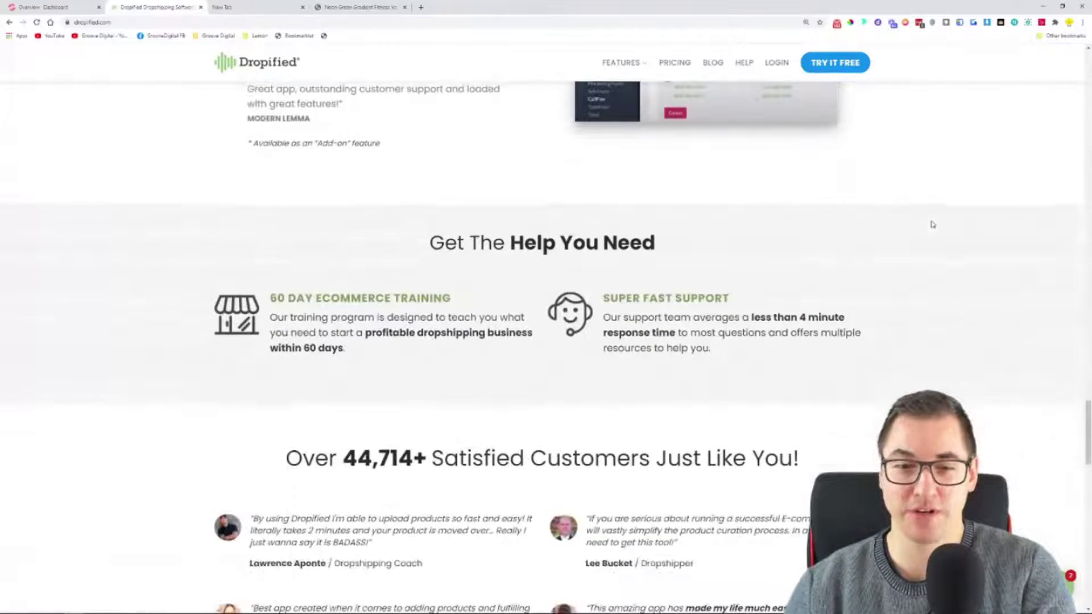
{"action": "left_click_drag", "start_coordinate": [1089, 433], "coordinate": [1089, 81]}
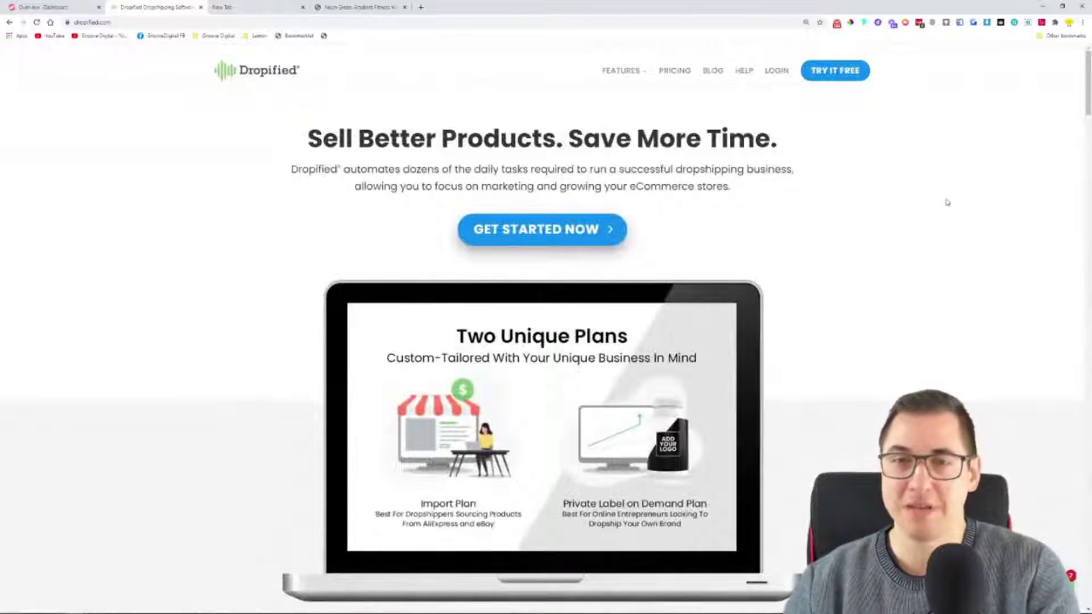
Step: Open the plan overview for trying Dropified free and compare the monthly prices of the Import, Private Label On Demand and Dropified Black plans
{"action": "left_click", "coordinate": [833, 78]}
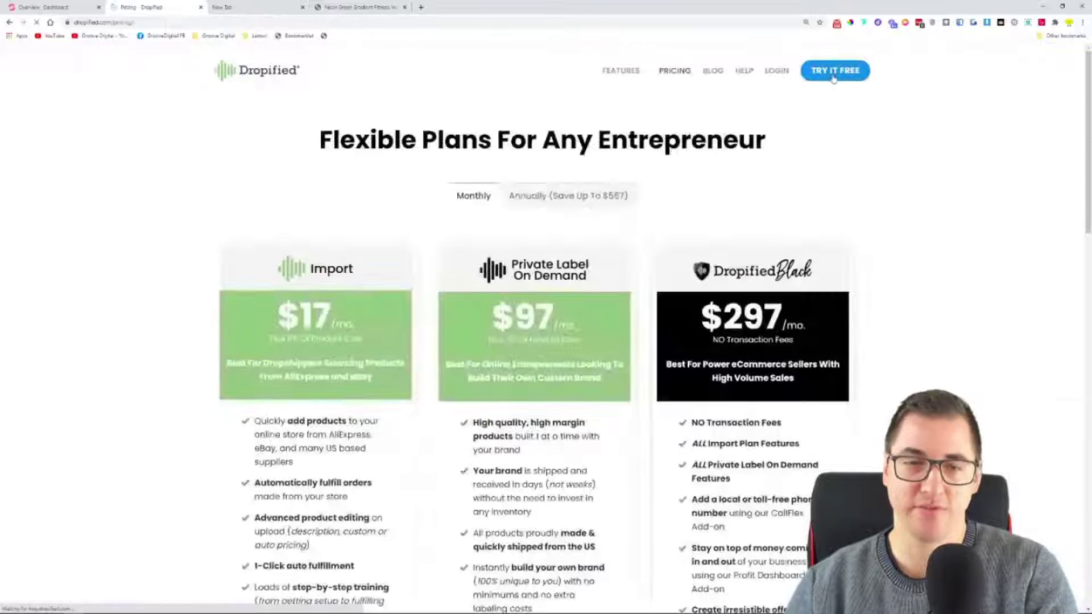
{"action": "scroll", "coordinate": [950, 251], "scroll_direction": "down", "scroll_amount": 2}
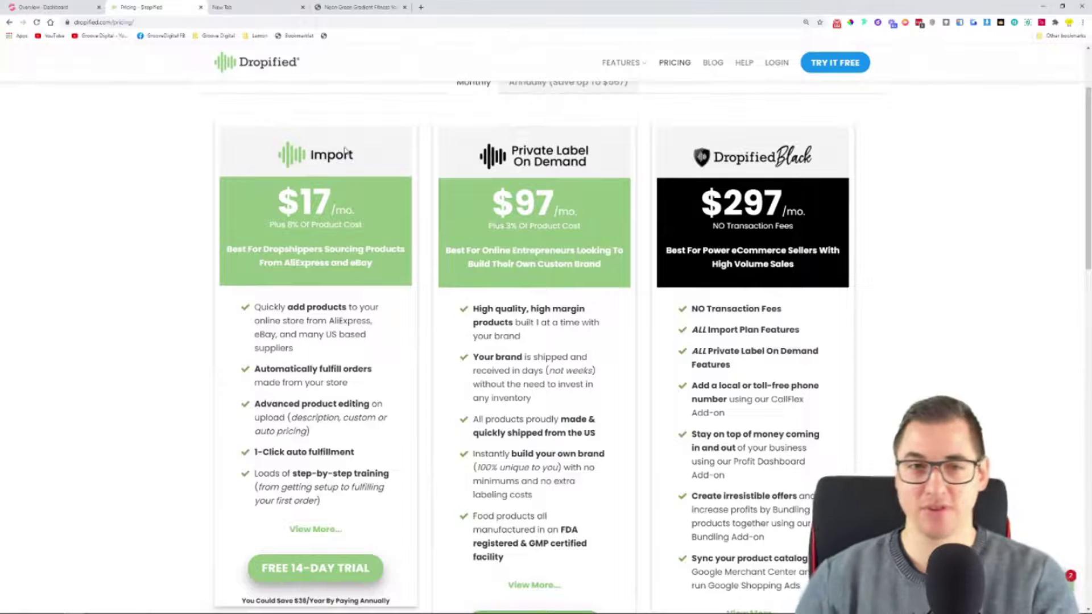
{"action": "left_click_drag", "start_coordinate": [272, 225], "coordinate": [364, 225]}
{"action": "left_click_drag", "start_coordinate": [515, 202], "coordinate": [577, 216]}
{"action": "left_click_drag", "start_coordinate": [723, 202], "coordinate": [712, 227]}
Step: Examine the feature lists of the three plans and the prices of the popular add-ons
{"action": "scroll", "coordinate": [800, 260], "scroll_direction": "down", "scroll_amount": 4}
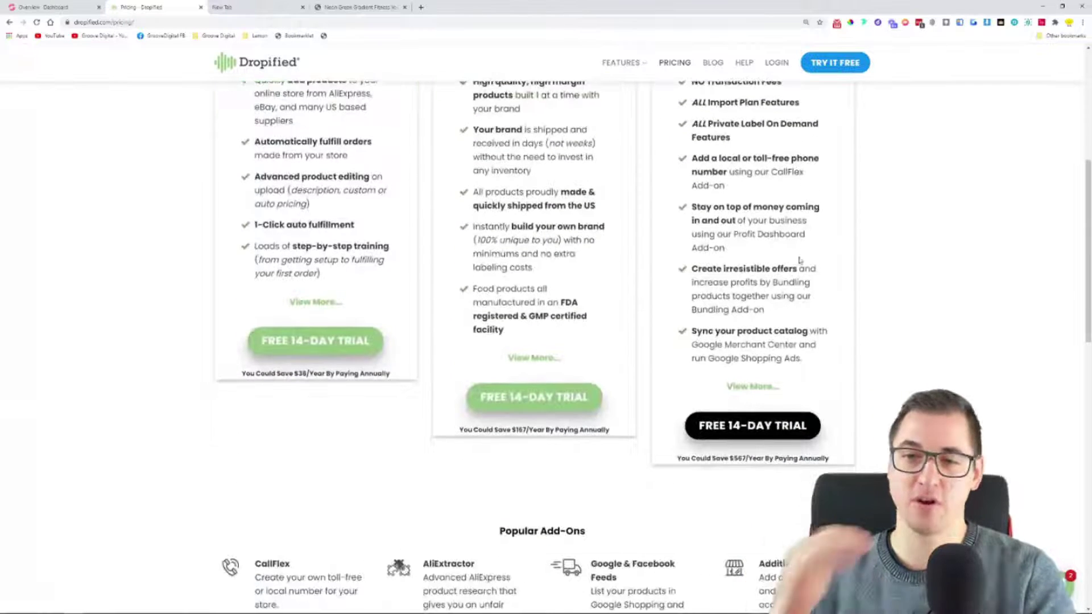
{"action": "scroll", "coordinate": [964, 270], "scroll_direction": "down", "scroll_amount": 1}
{"action": "scroll", "coordinate": [964, 269], "scroll_direction": "down", "scroll_amount": 1}
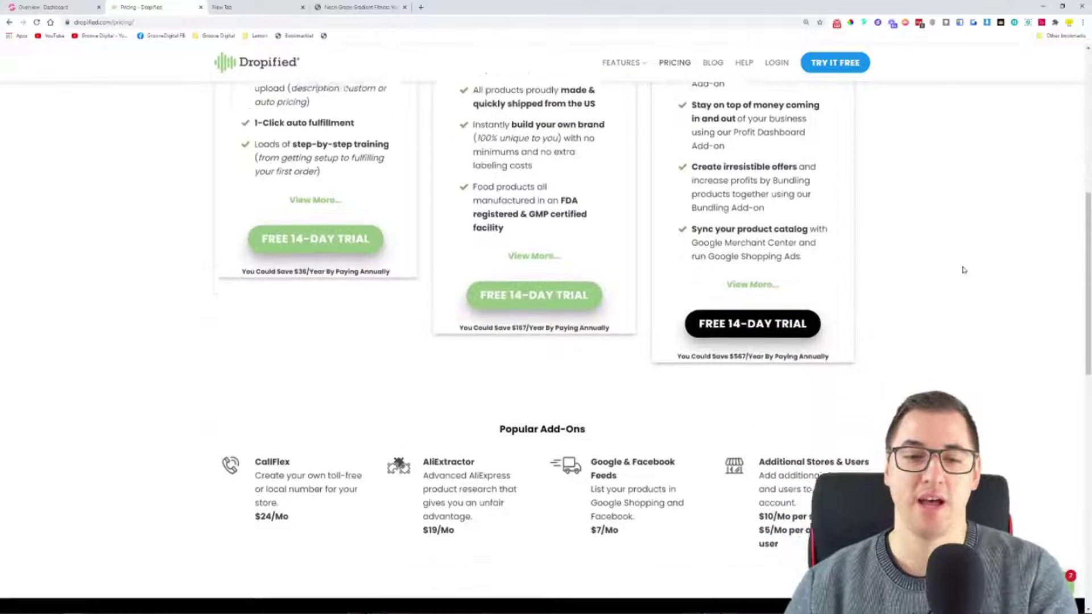
{"action": "scroll", "coordinate": [964, 270], "scroll_direction": "up", "scroll_amount": 1}
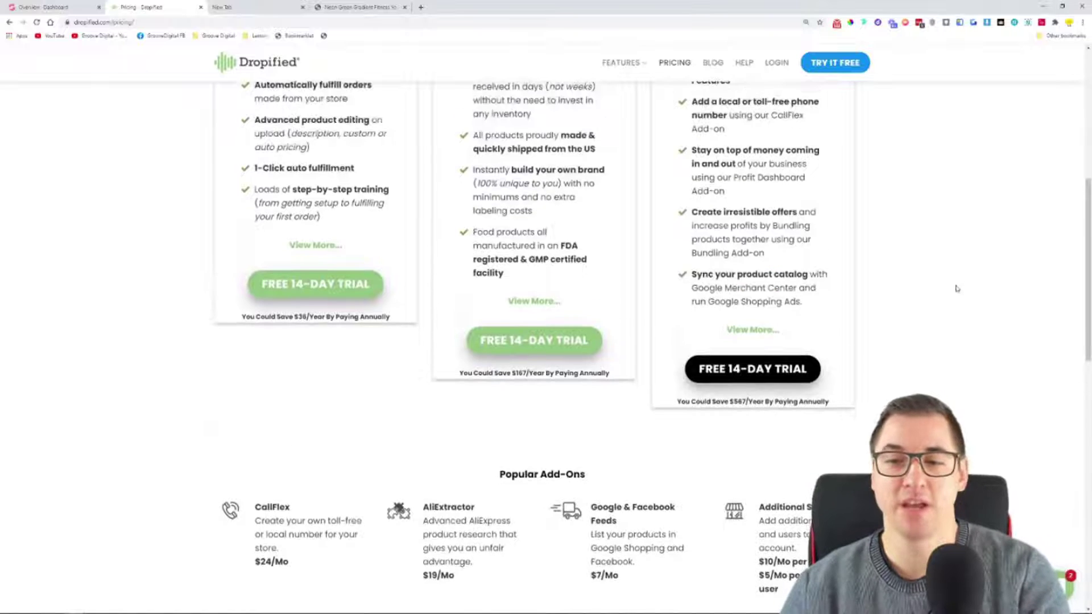
{"action": "scroll", "coordinate": [958, 289], "scroll_direction": "up", "scroll_amount": 2}
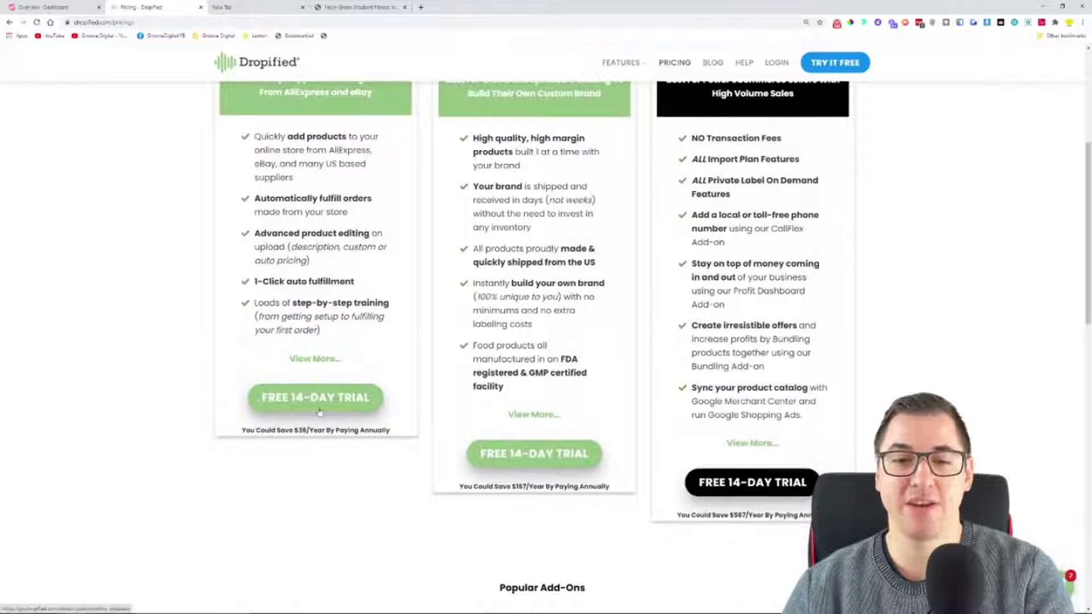
Step: Open the Import plan's free 14-day trial checkout, check the amount due today and subsequent billing, and return to the plan overview
{"action": "left_click", "coordinate": [342, 402]}
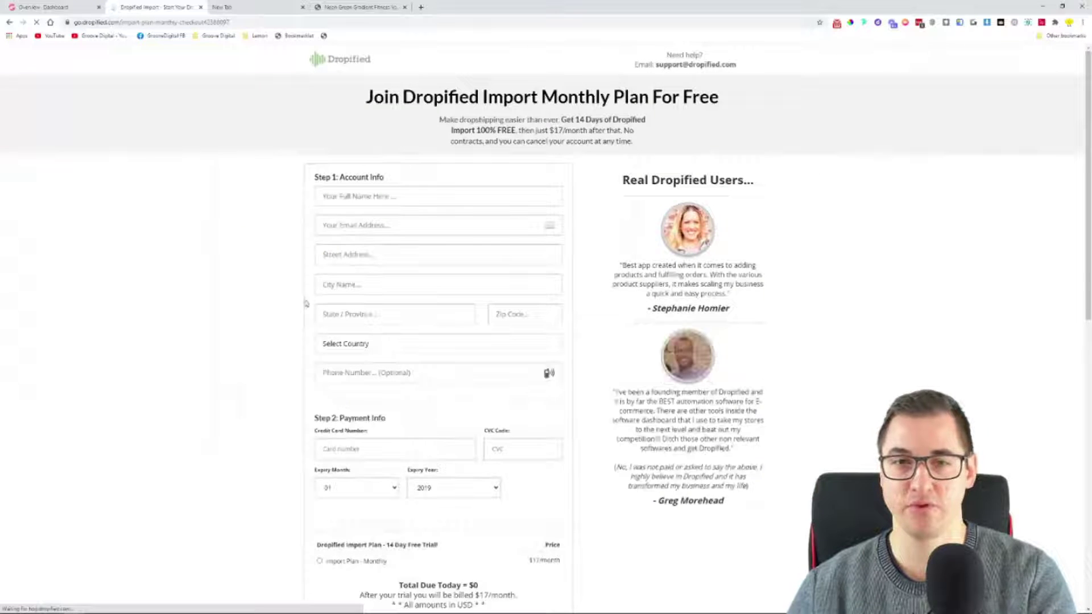
{"action": "scroll", "coordinate": [308, 303], "scroll_direction": "down", "scroll_amount": 2}
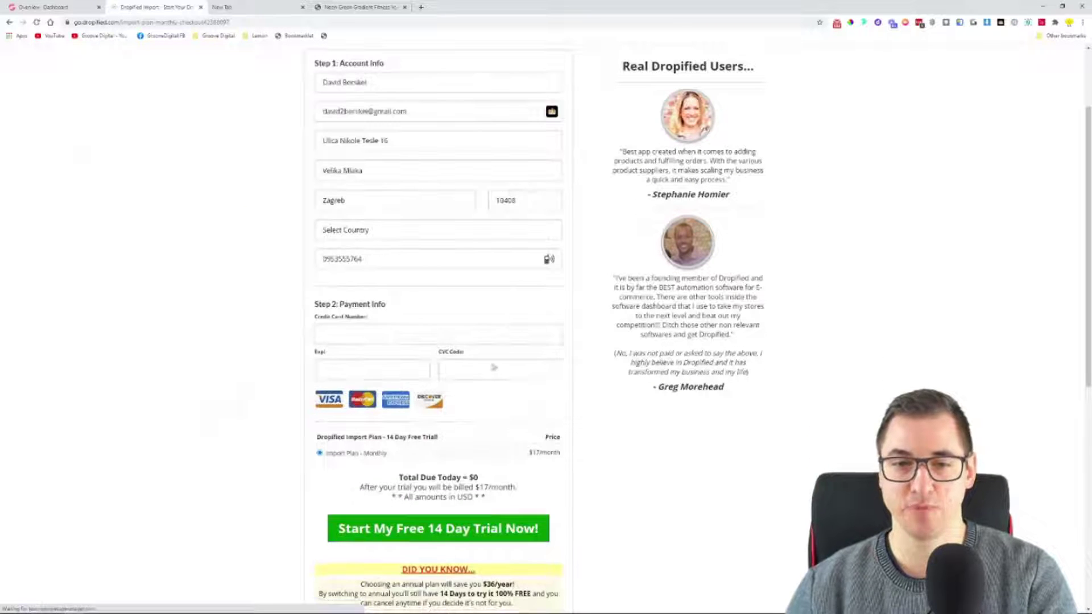
{"action": "scroll", "coordinate": [266, 394], "scroll_direction": "down", "scroll_amount": 1}
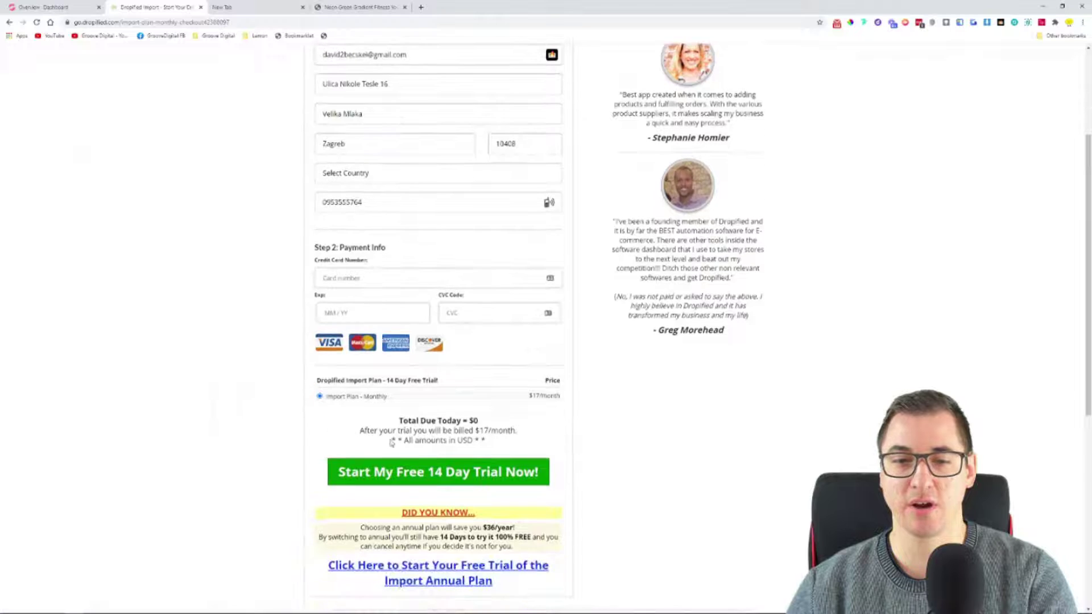
{"action": "left_click_drag", "start_coordinate": [398, 422], "coordinate": [497, 422]}
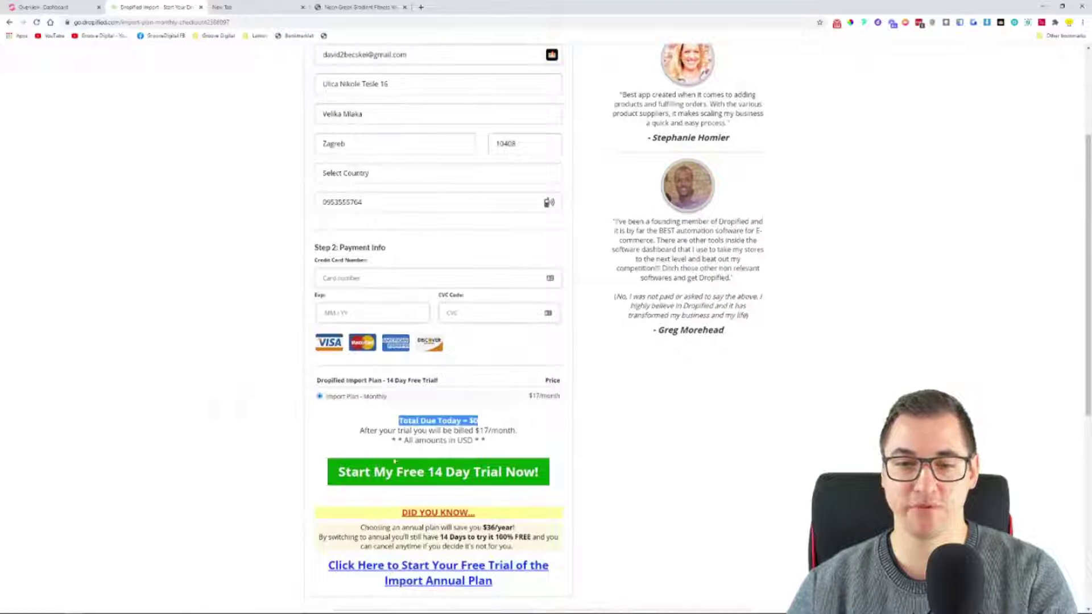
{"action": "left_click_drag", "start_coordinate": [435, 430], "coordinate": [518, 432]}
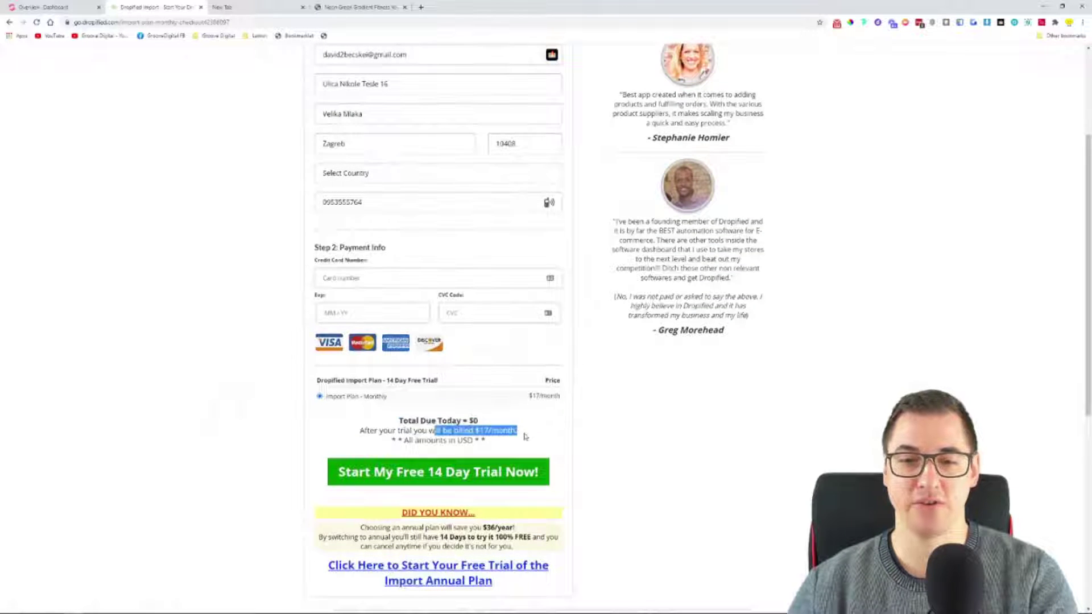
{"action": "scroll", "coordinate": [236, 376], "scroll_direction": "up", "scroll_amount": 3}
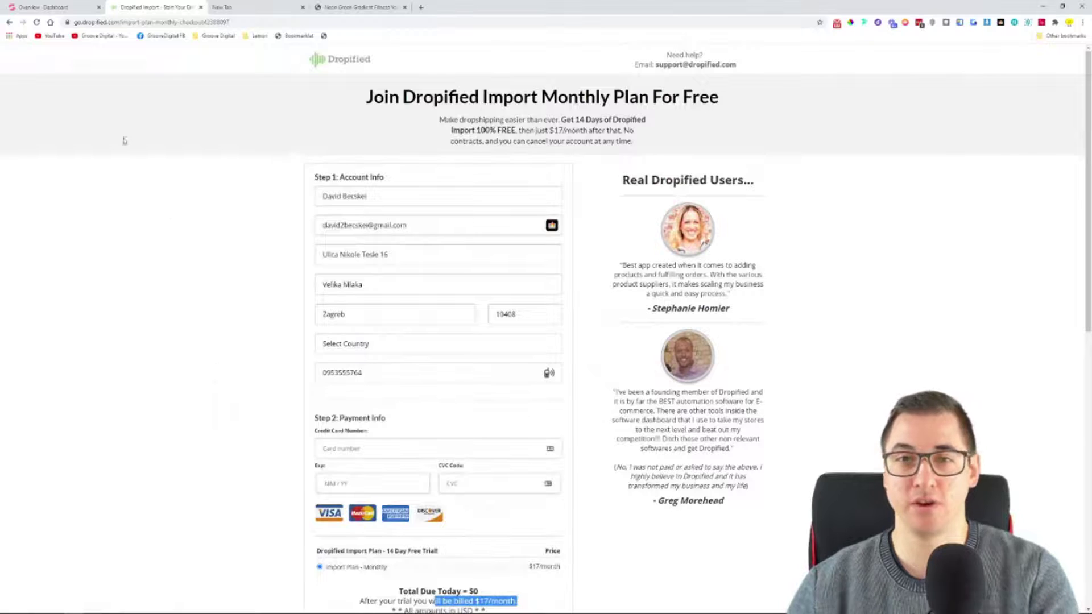
{"action": "left_click", "coordinate": [8, 23]}
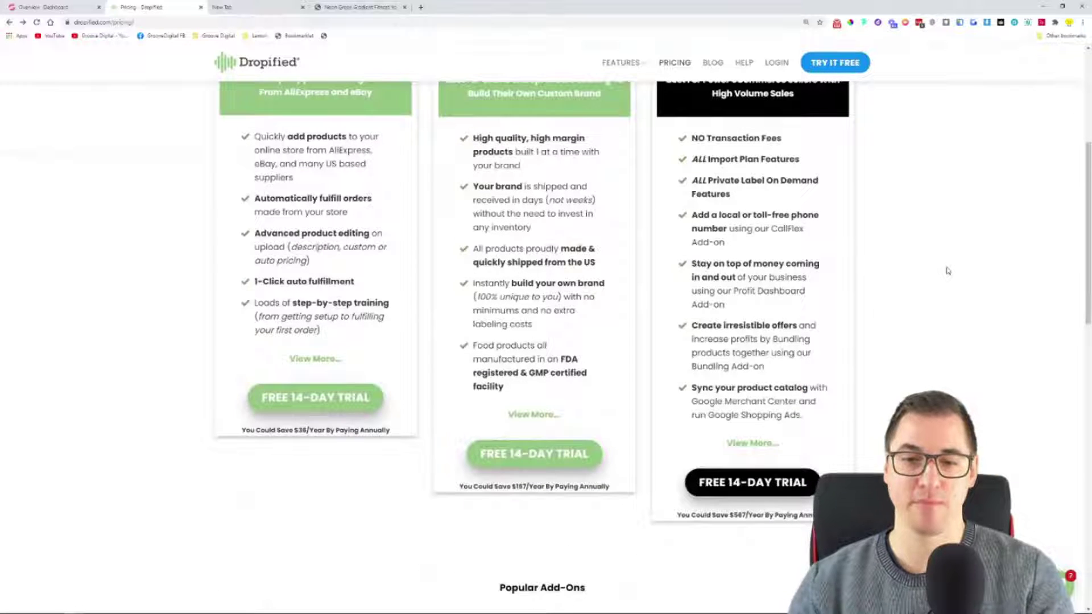
{"action": "scroll", "coordinate": [947, 271], "scroll_direction": "up", "scroll_amount": 5}
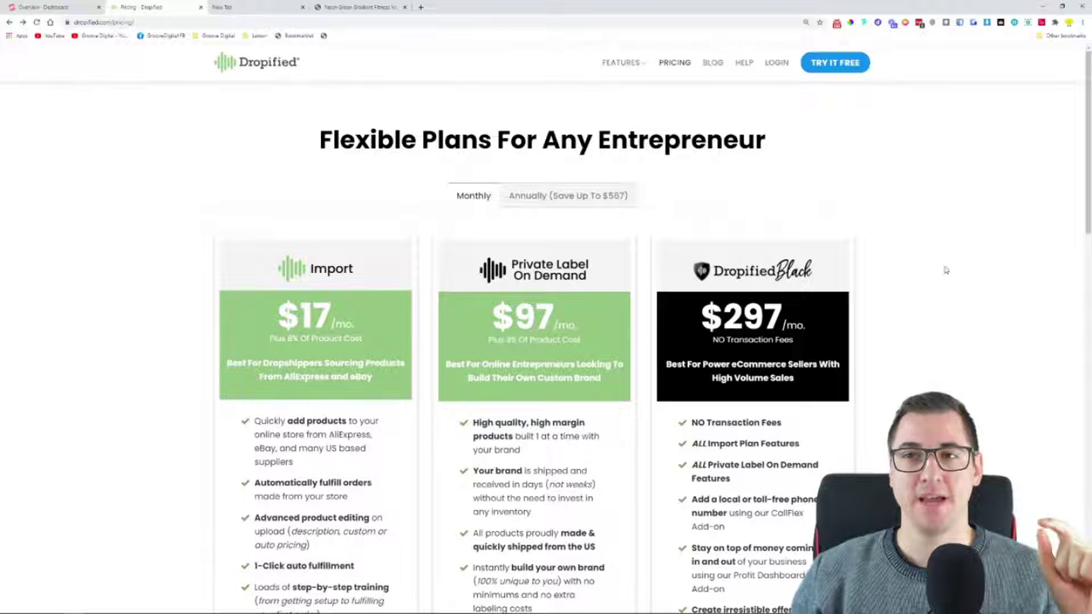
Step: Switch to the GrooveFunnels dashboard and open the GrooveKart store list from its apps
{"action": "left_click", "coordinate": [40, 7]}
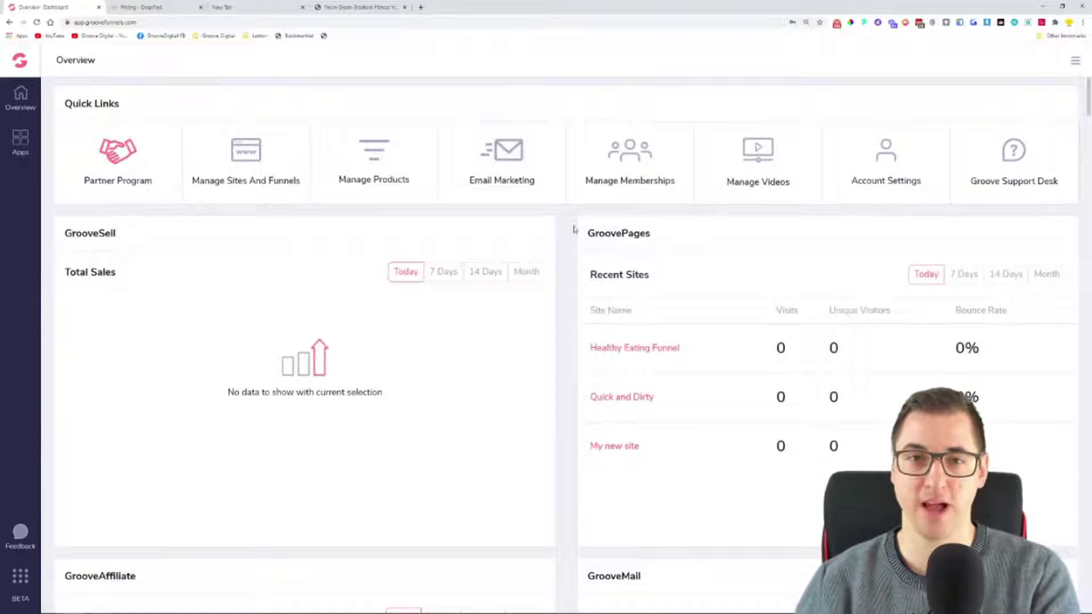
{"action": "left_click", "coordinate": [20, 147]}
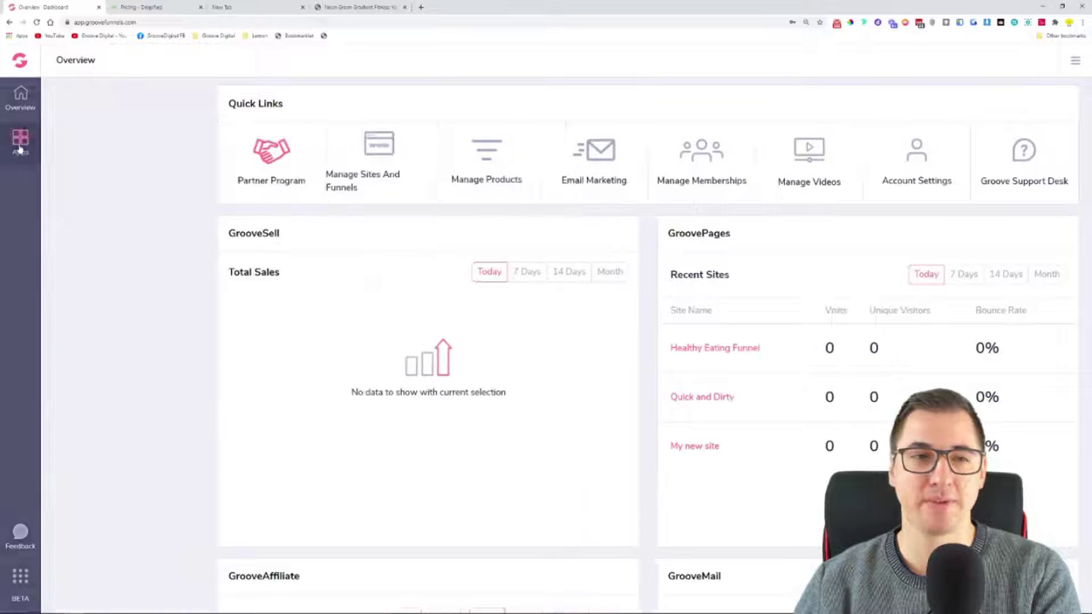
{"action": "left_click", "coordinate": [20, 149]}
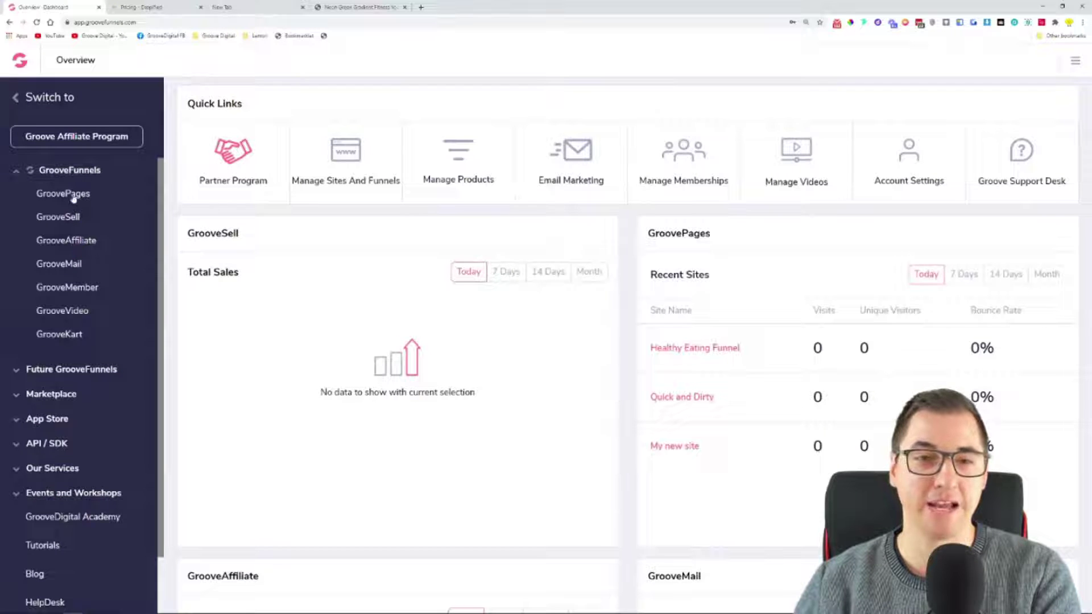
{"action": "left_click", "coordinate": [55, 340]}
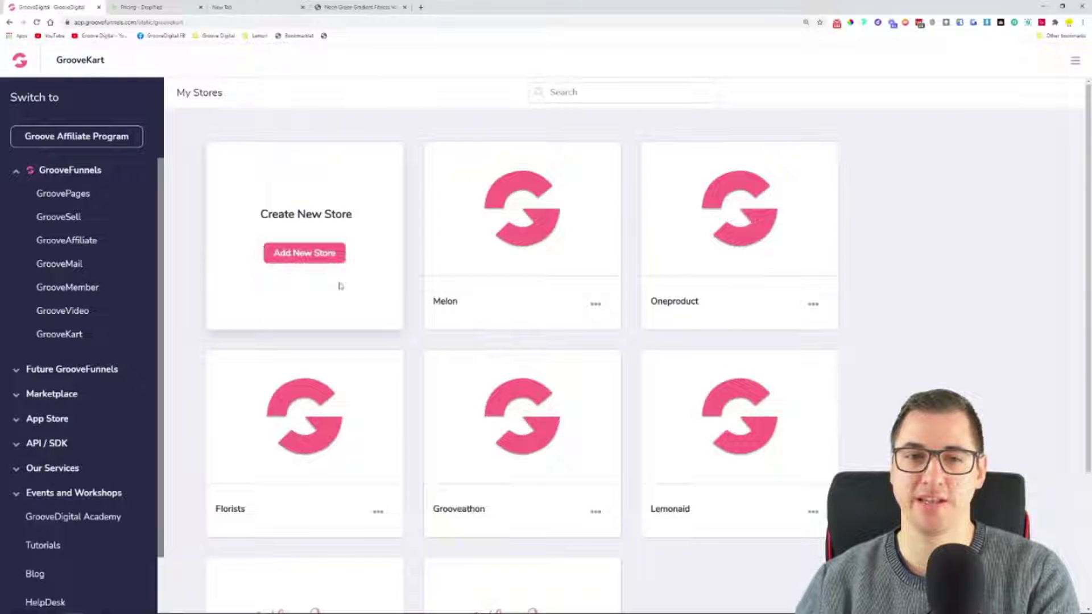
Step: Open the form for adding a new GrooveKart store and look at its subdomain field
{"action": "left_click", "coordinate": [299, 254]}
{"action": "left_click", "coordinate": [262, 232]}
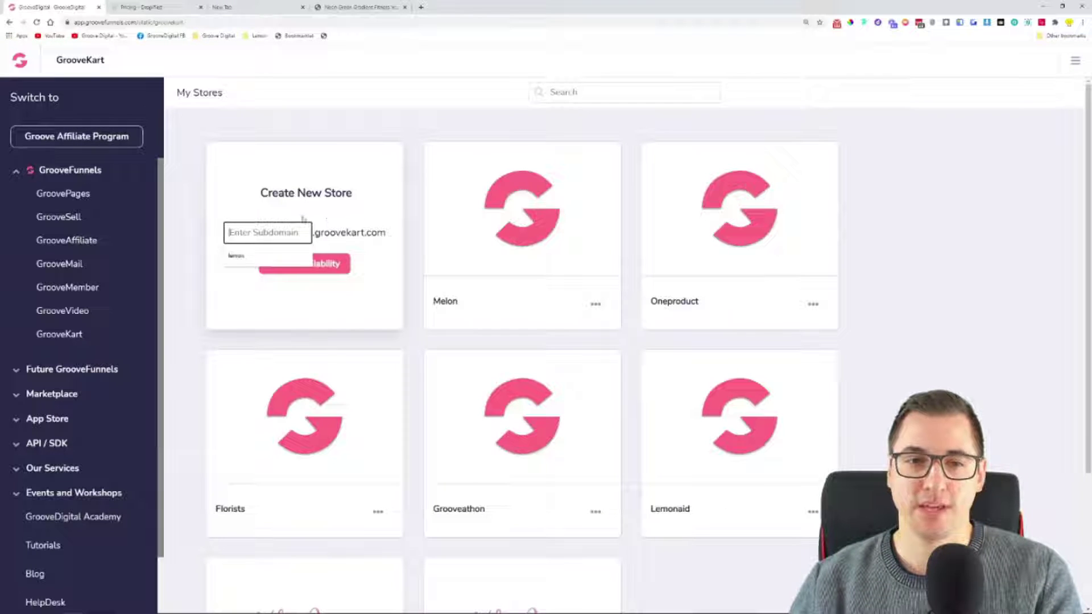
{"action": "left_click", "coordinate": [348, 218]}
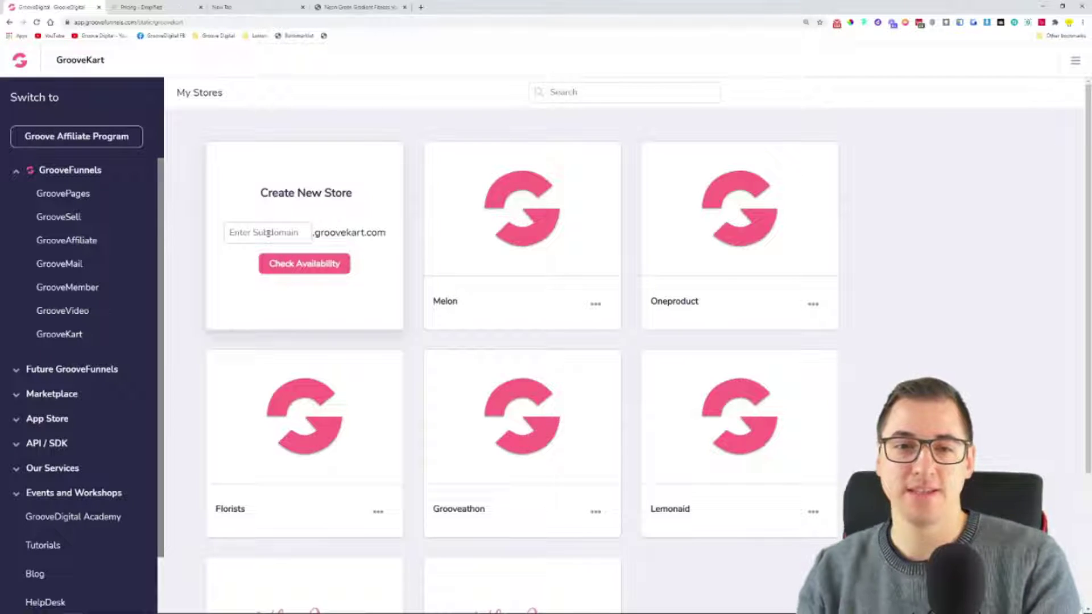
{"action": "mouse_move", "coordinate": [578, 260]}
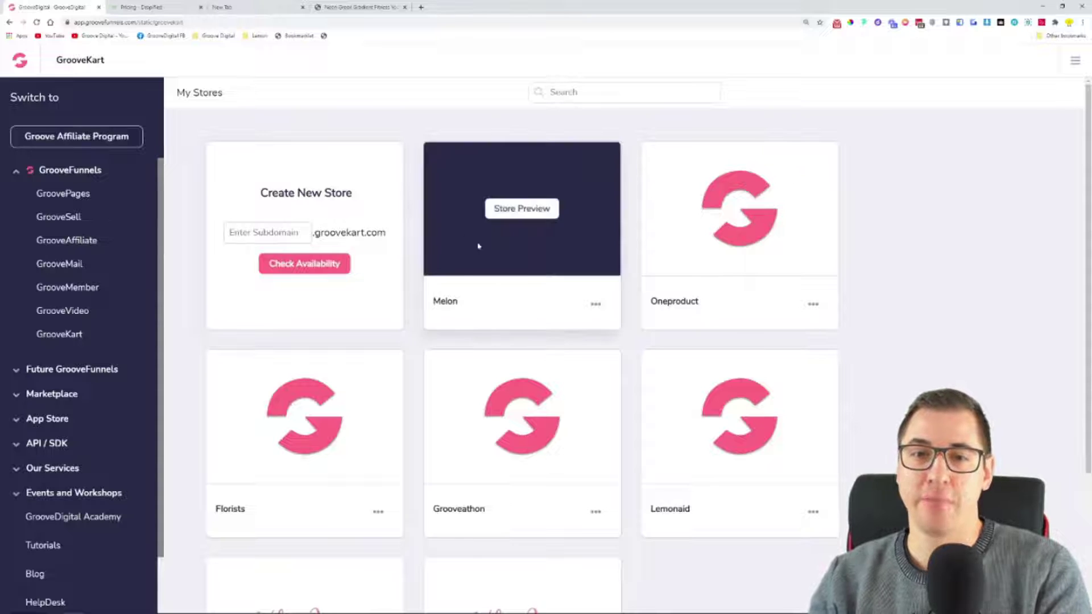
{"action": "left_click_drag", "start_coordinate": [435, 301], "coordinate": [461, 306]}
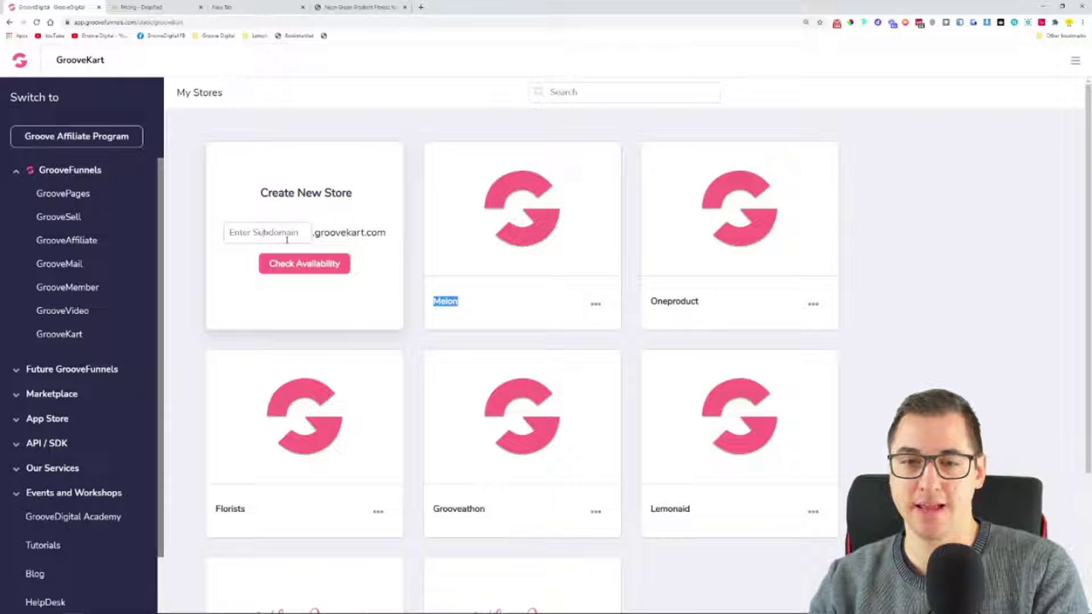
{"action": "left_click", "coordinate": [231, 232]}
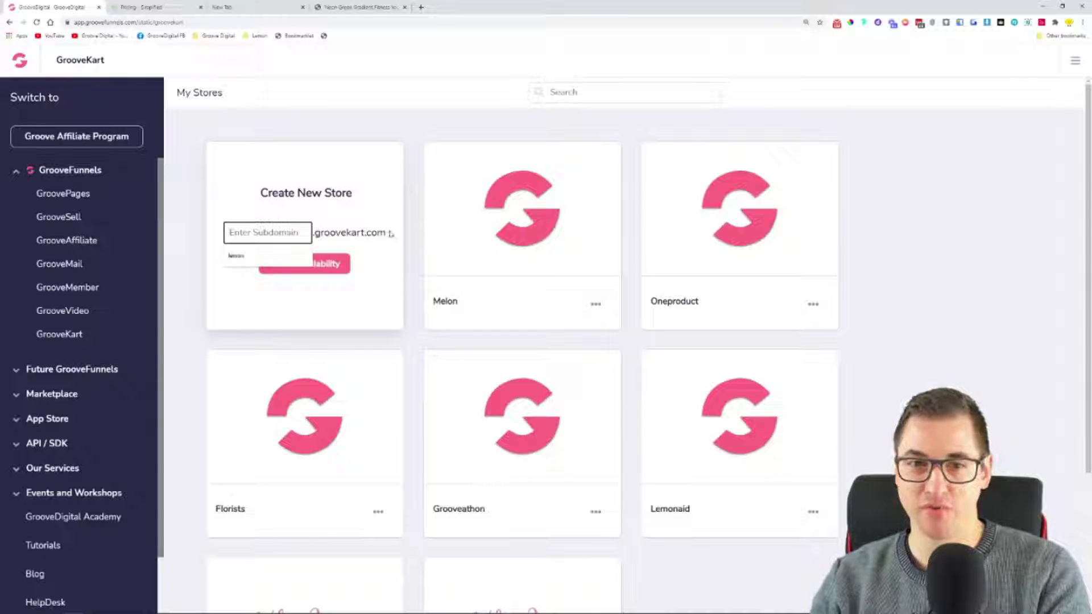
{"action": "left_click_drag", "start_coordinate": [425, 304], "coordinate": [495, 303]}
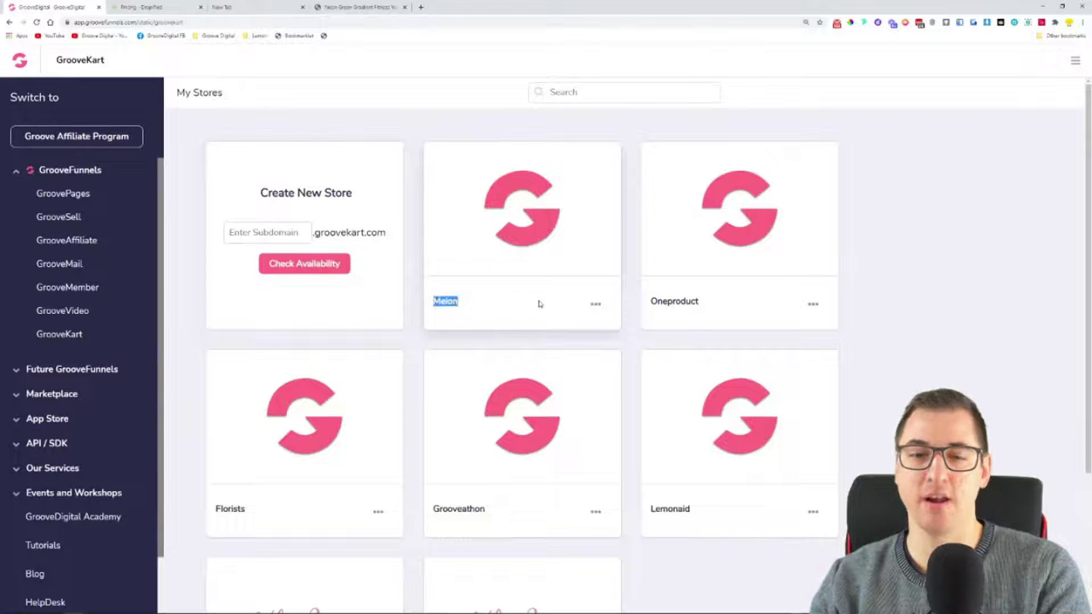
{"action": "mouse_move", "coordinate": [539, 228]}
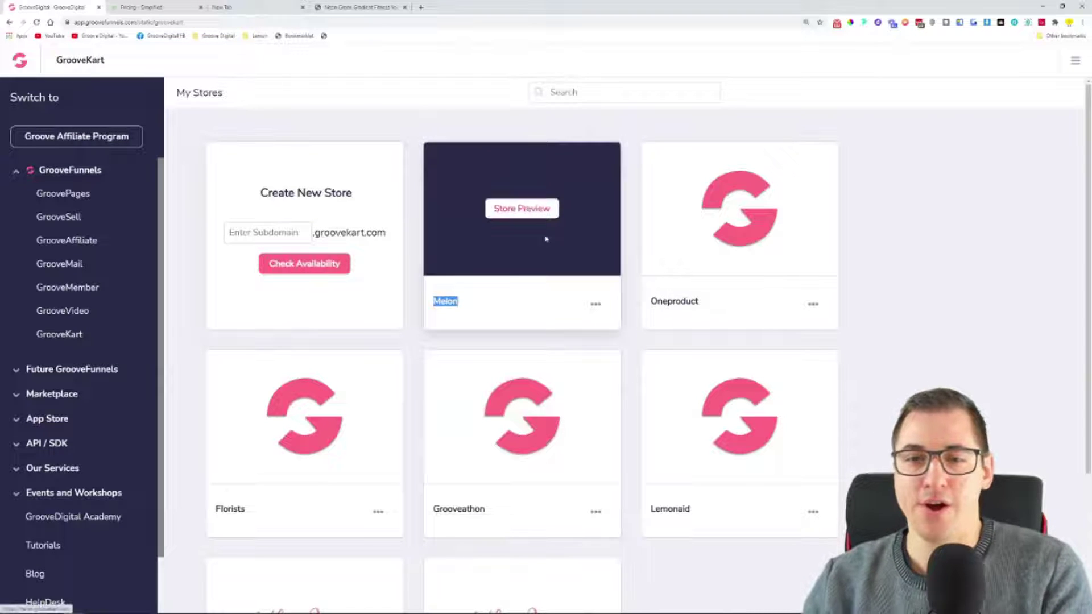
{"action": "left_click", "coordinate": [631, 320]}
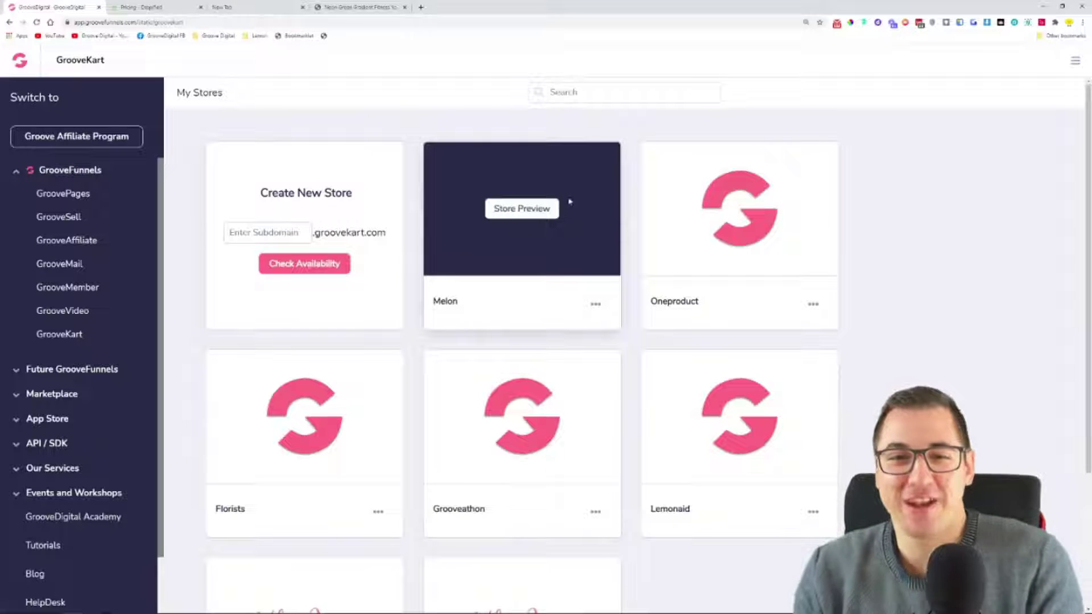
{"action": "mouse_move", "coordinate": [529, 246]}
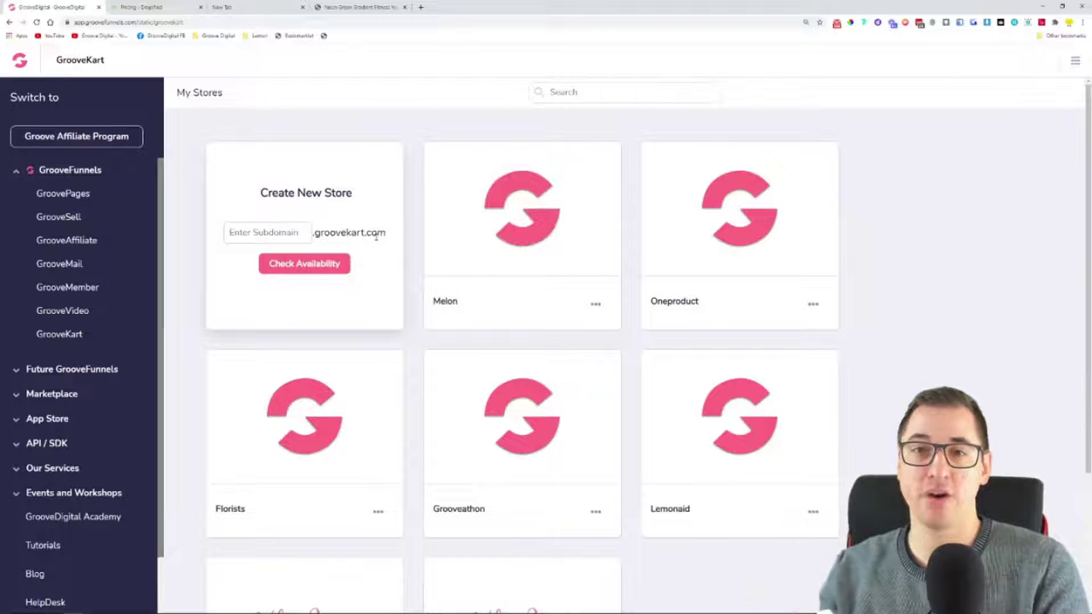
Step: Open the back office of the Melon store and go to its POD & DropShipping product sources
{"action": "left_click", "coordinate": [596, 307]}
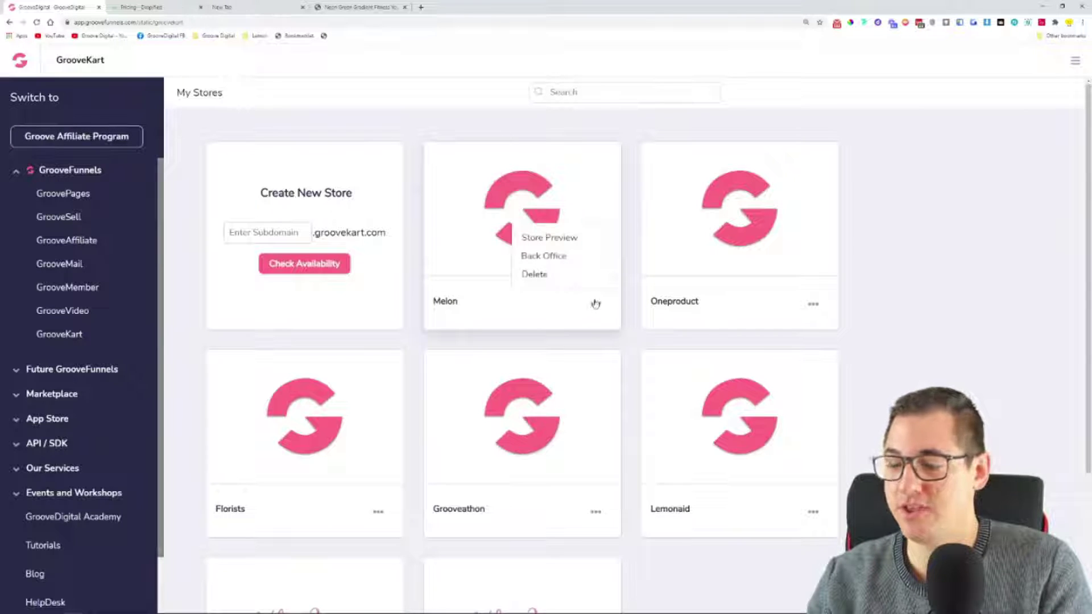
{"action": "left_click", "coordinate": [540, 257]}
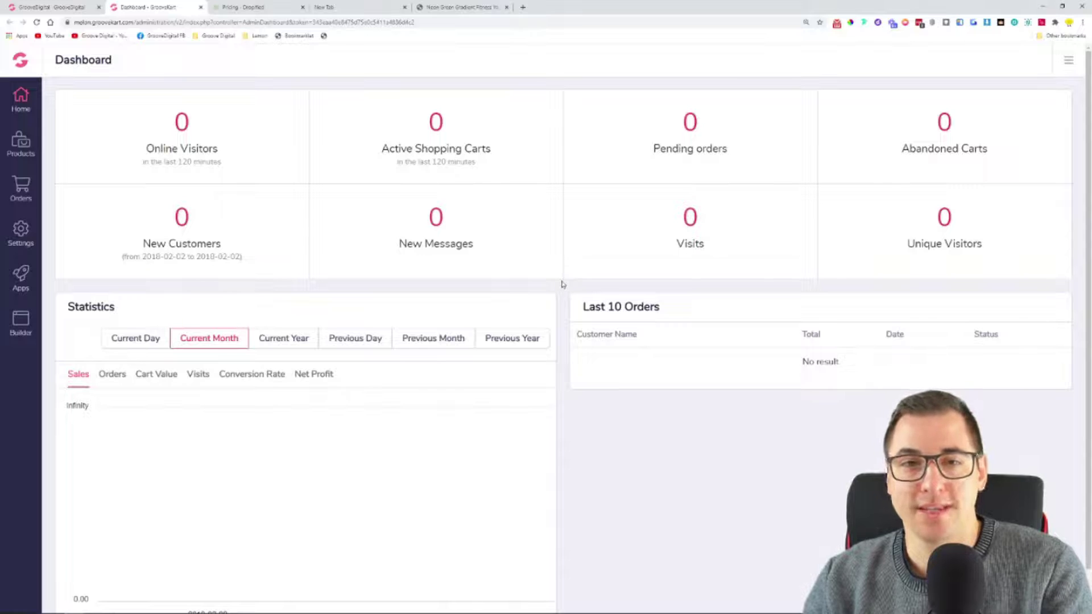
{"action": "left_click", "coordinate": [23, 143]}
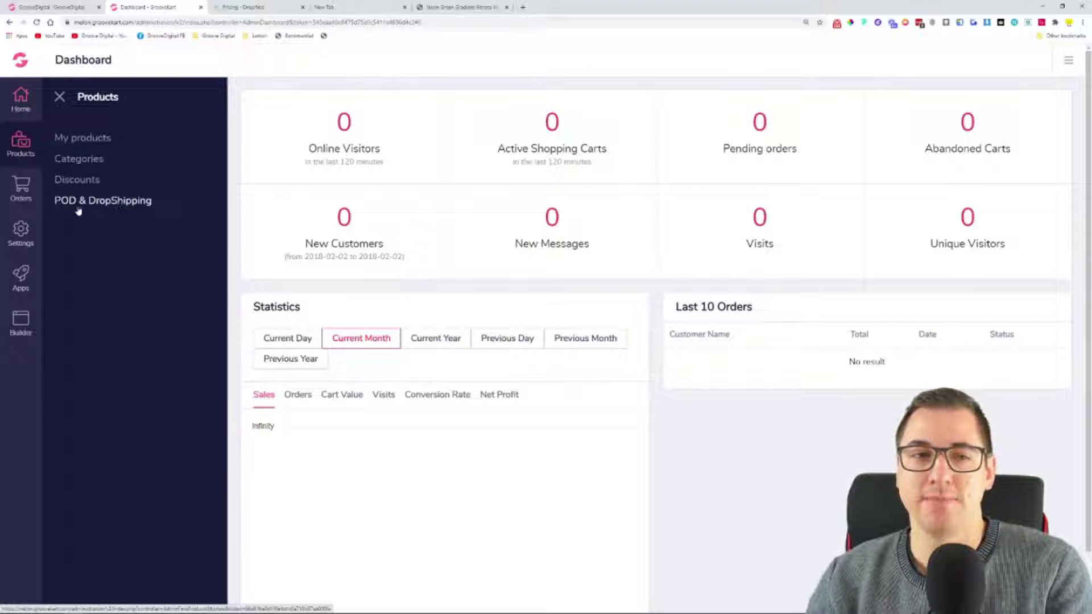
{"action": "left_click", "coordinate": [131, 207]}
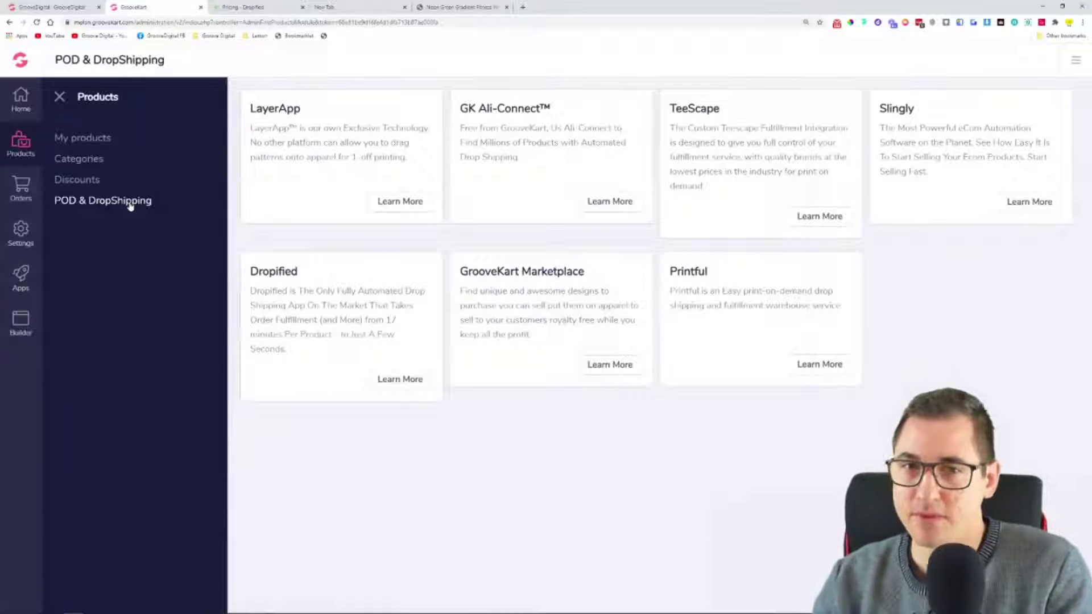
Step: Read the GK Ali-Connect description, open its detailed information, and close it again
{"action": "left_click_drag", "start_coordinate": [459, 108], "coordinate": [563, 111]}
{"action": "left_click", "coordinate": [562, 111]}
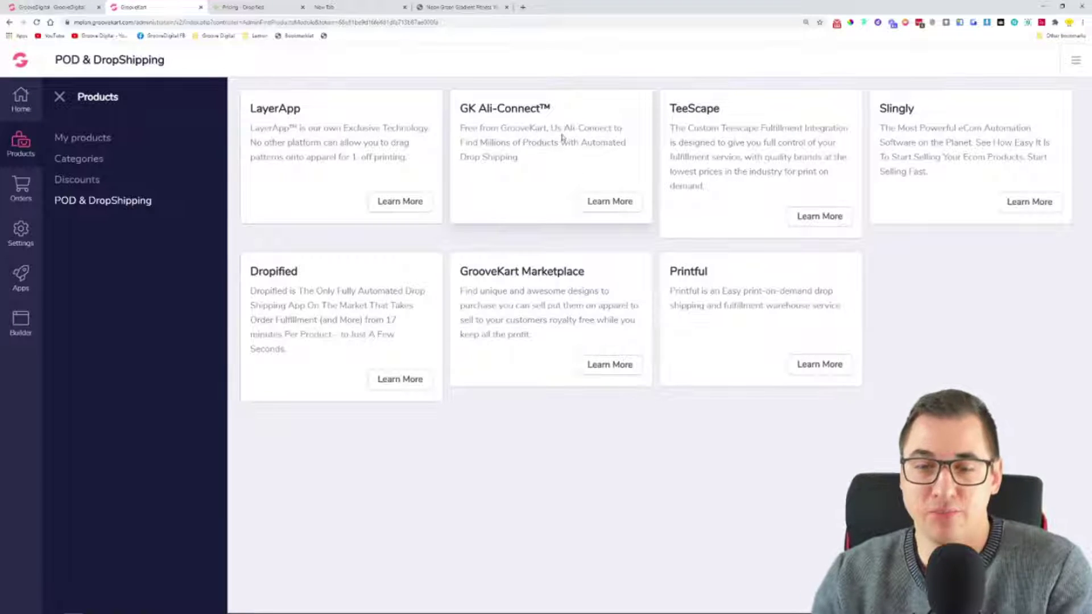
{"action": "triple_click", "coordinate": [531, 157]}
{"action": "left_click", "coordinate": [557, 159]}
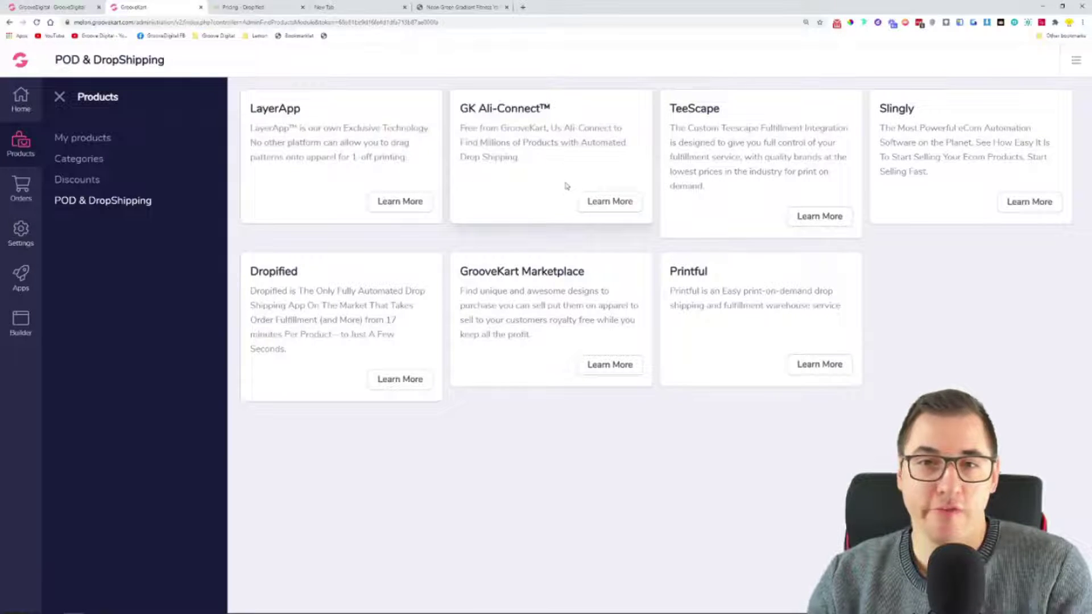
{"action": "left_click", "coordinate": [591, 204]}
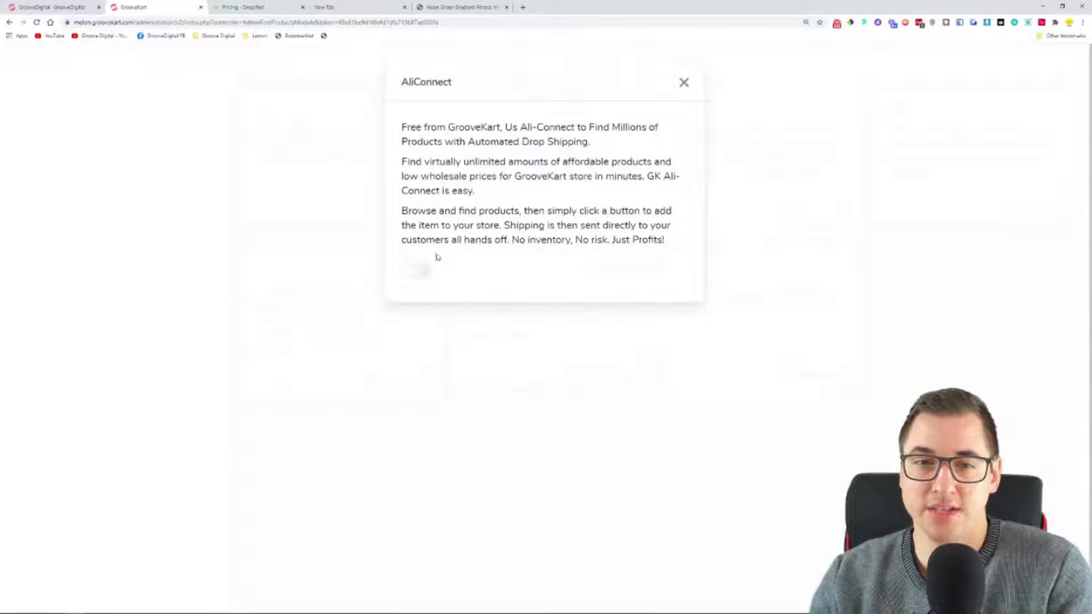
{"action": "left_click", "coordinate": [684, 83]}
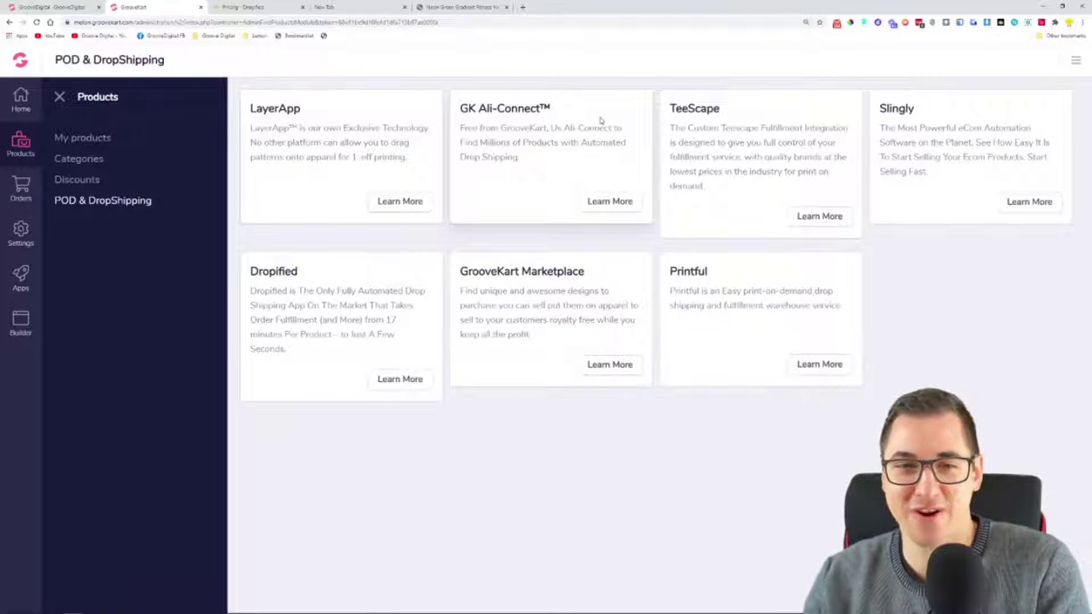
Step: Open the Dropified integration's details and read its description of order fulfillment and time savings
{"action": "left_click_drag", "start_coordinate": [250, 271], "coordinate": [301, 272]}
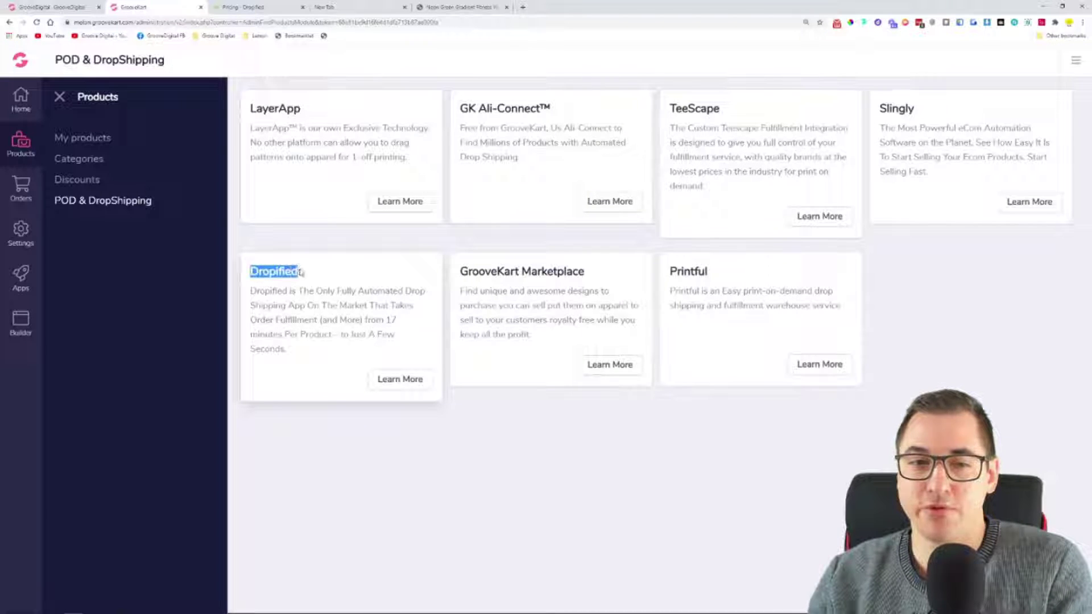
{"action": "left_click", "coordinate": [404, 380]}
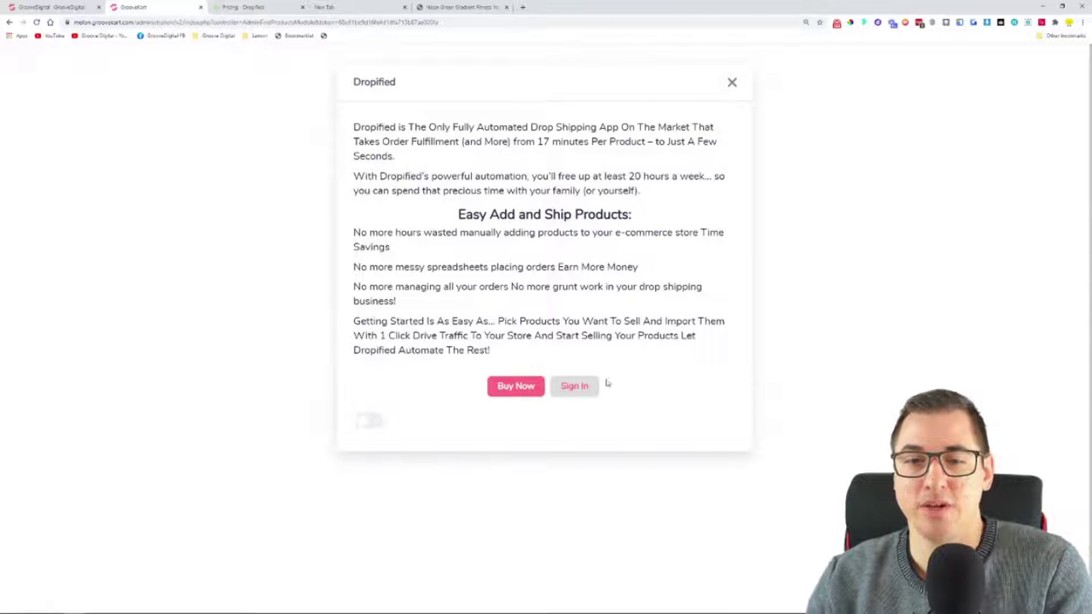
{"action": "left_click", "coordinate": [591, 392]}
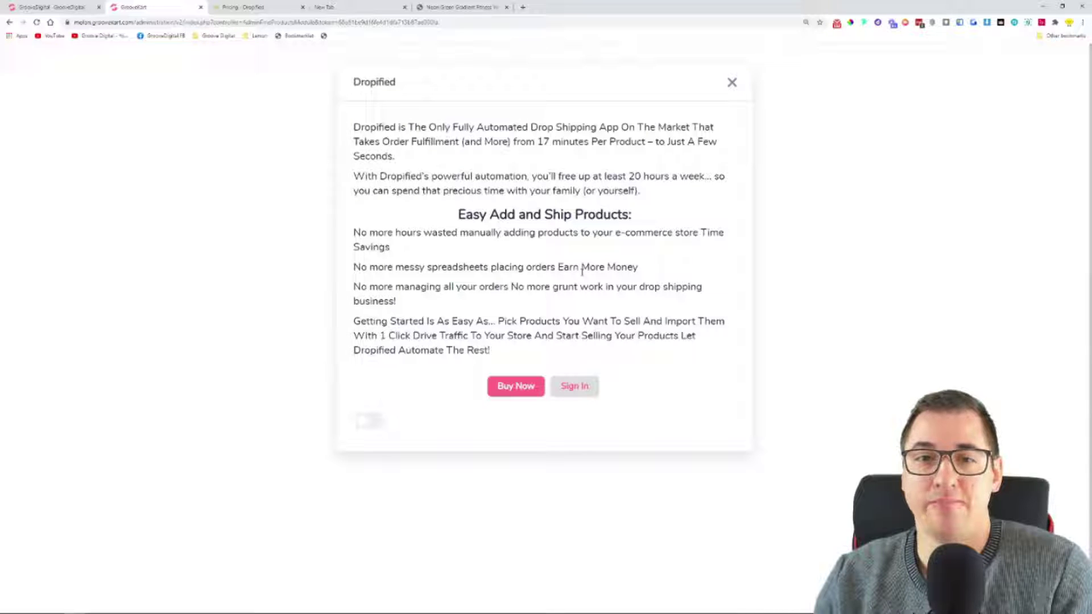
{"action": "left_click_drag", "start_coordinate": [372, 178], "coordinate": [610, 177]}
{"action": "left_click", "coordinate": [659, 186]}
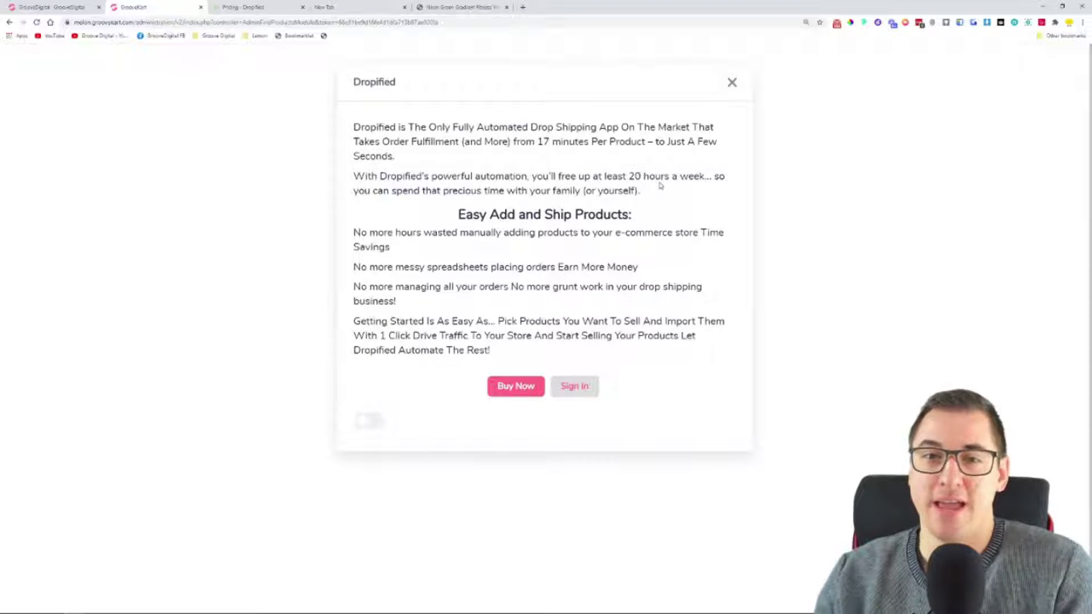
{"action": "left_click_drag", "start_coordinate": [380, 143], "coordinate": [465, 146]}
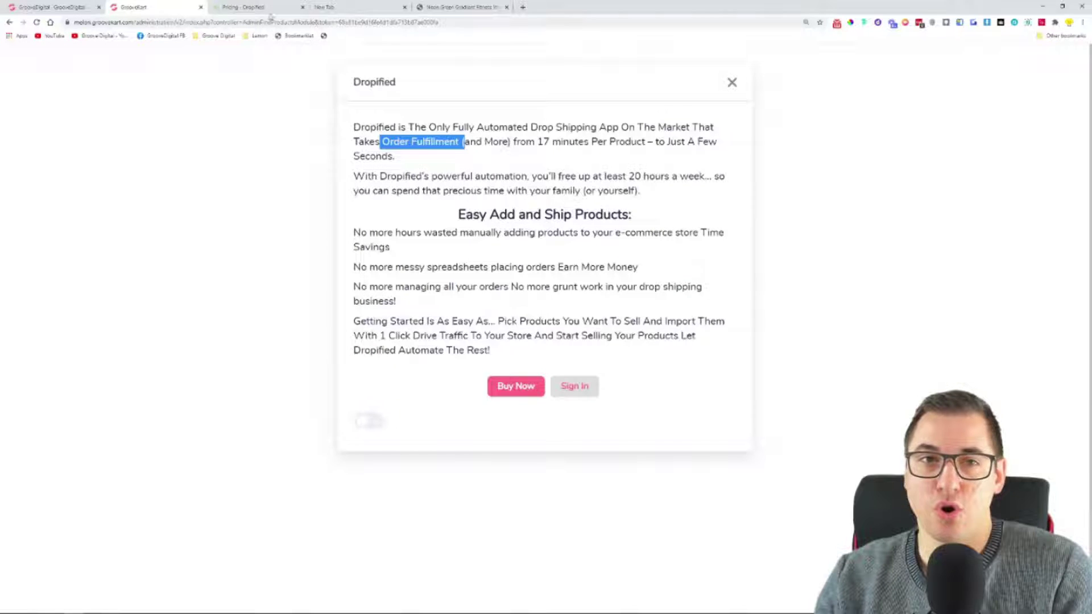
Step: Switch to the Dropified pricing page and look over the three plans again
{"action": "left_click", "coordinate": [253, 7]}
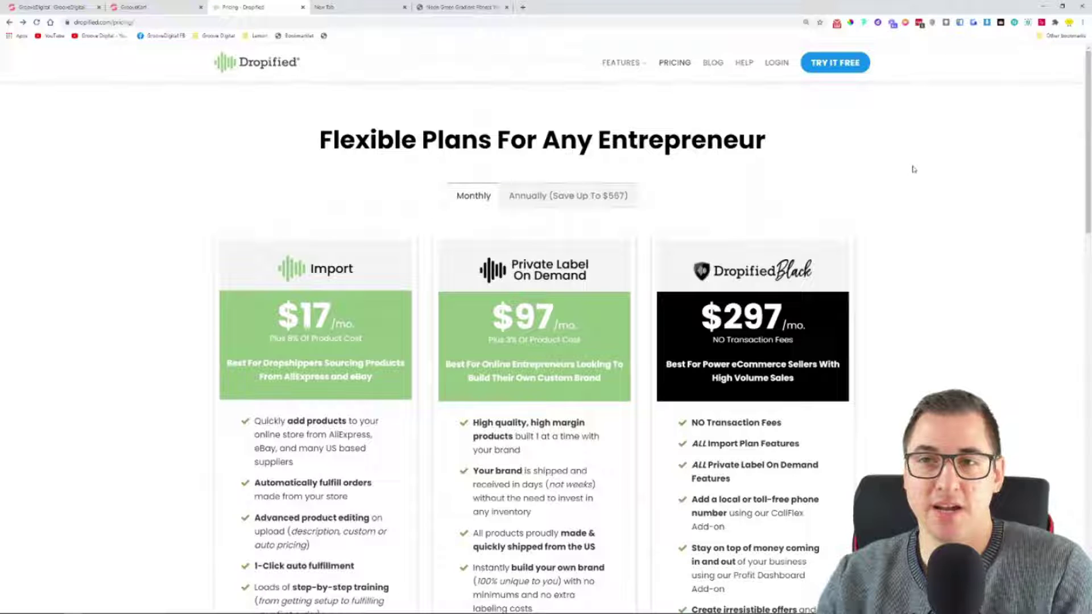
{"action": "scroll", "coordinate": [125, 263], "scroll_direction": "down", "scroll_amount": 4}
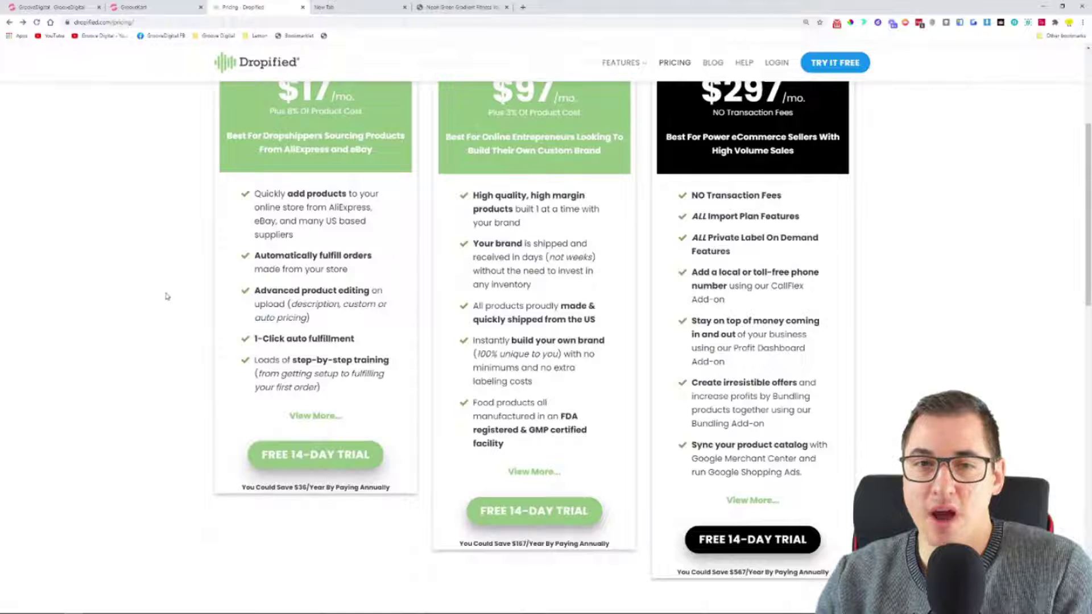
{"action": "scroll", "coordinate": [171, 293], "scroll_direction": "up", "scroll_amount": 1}
{"action": "scroll", "coordinate": [171, 291], "scroll_direction": "up", "scroll_amount": 3}
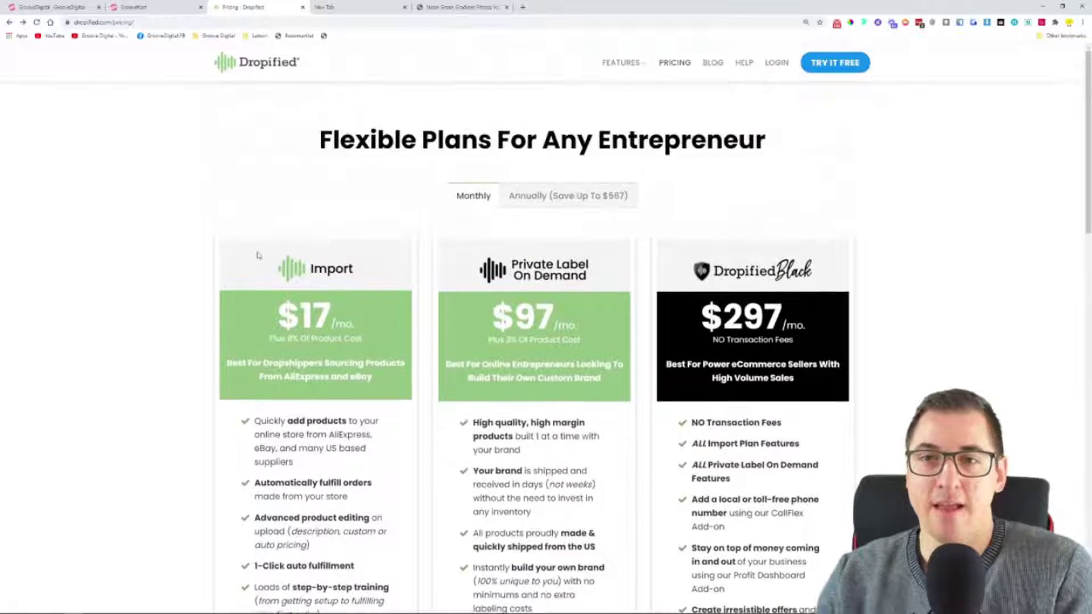
Step: Go to app.dropified.com to open the Dropified account's Stores page
{"action": "left_click", "coordinate": [154, 24]}
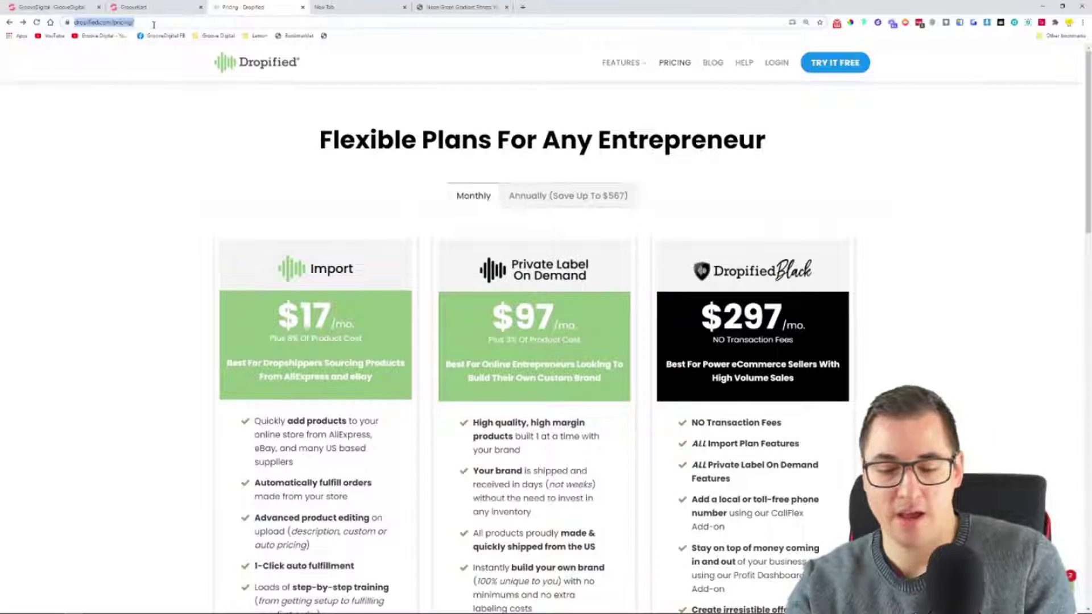
{"action": "type", "text": "app"}
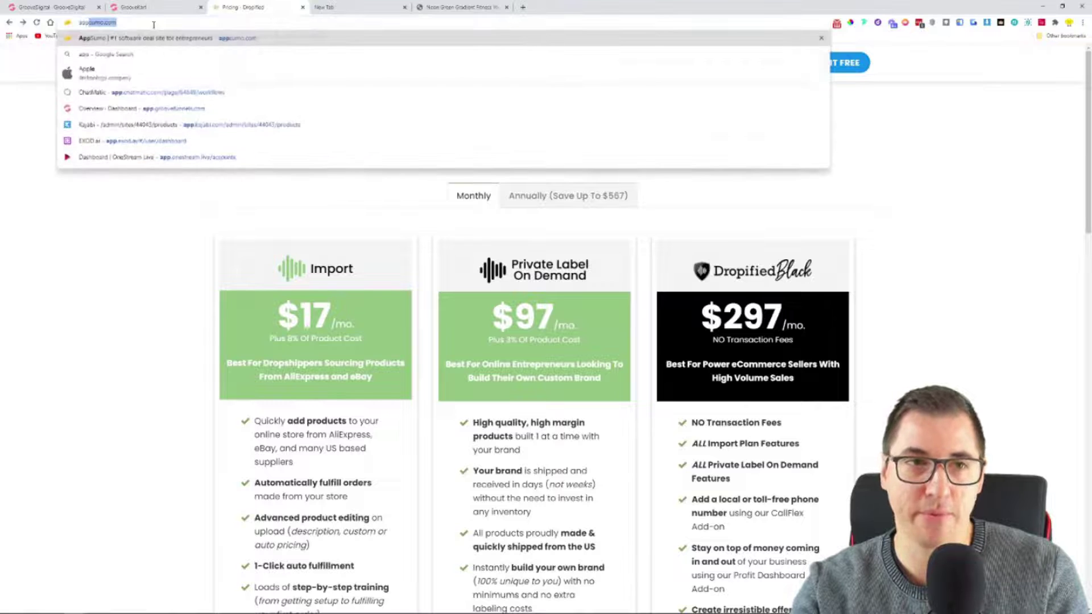
{"action": "type", "text": ".dropified.com"}
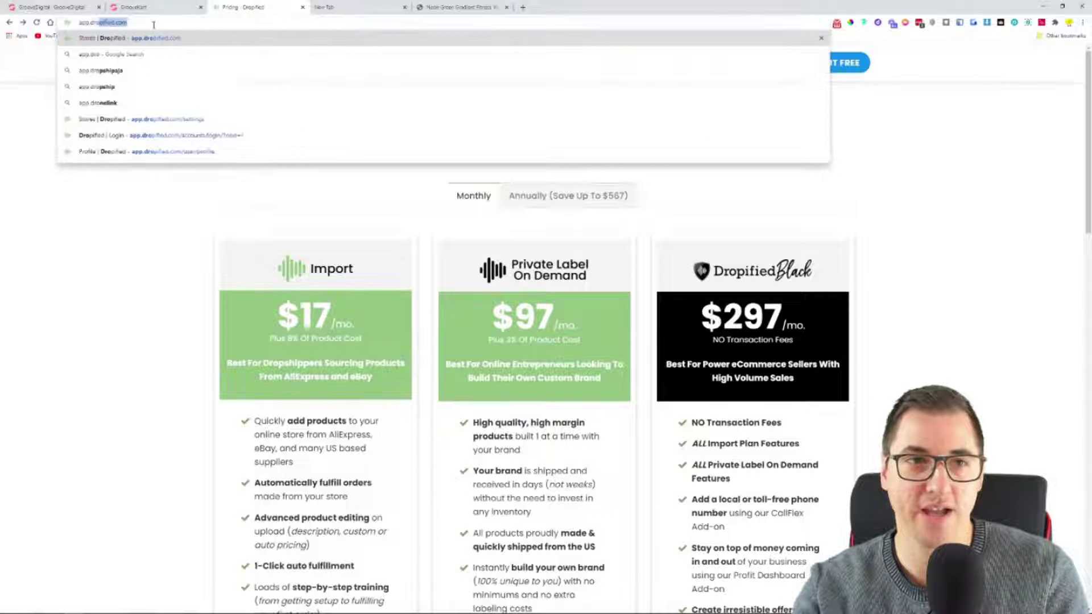
{"action": "key", "text": "Return"}
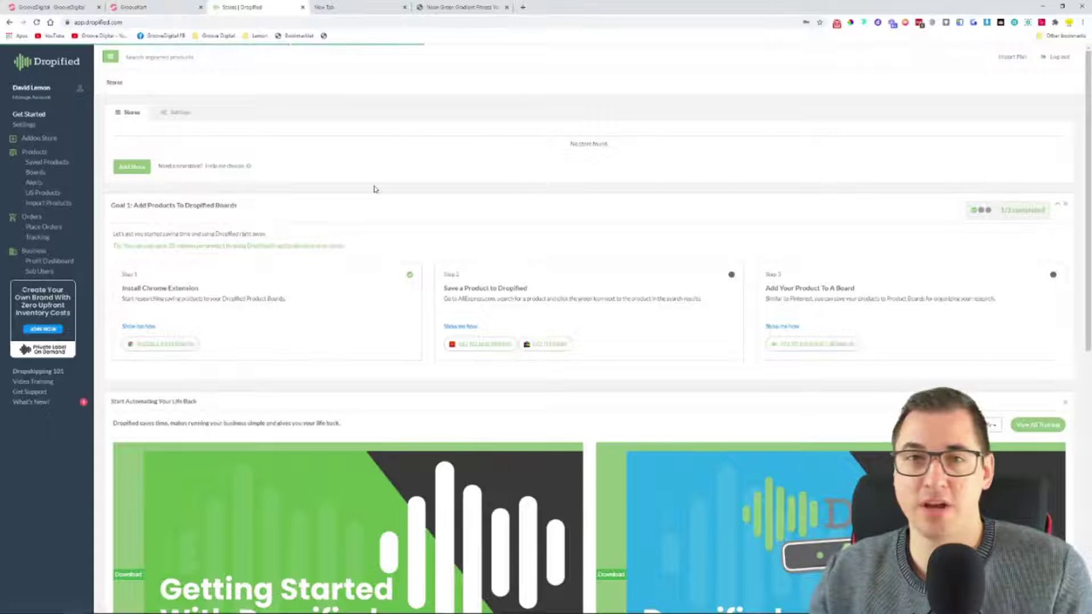
{"action": "key", "text": "ctrl+plus"}
{"action": "key", "text": "ctrl+plus"}
{"action": "key", "text": "ctrl+plus"}
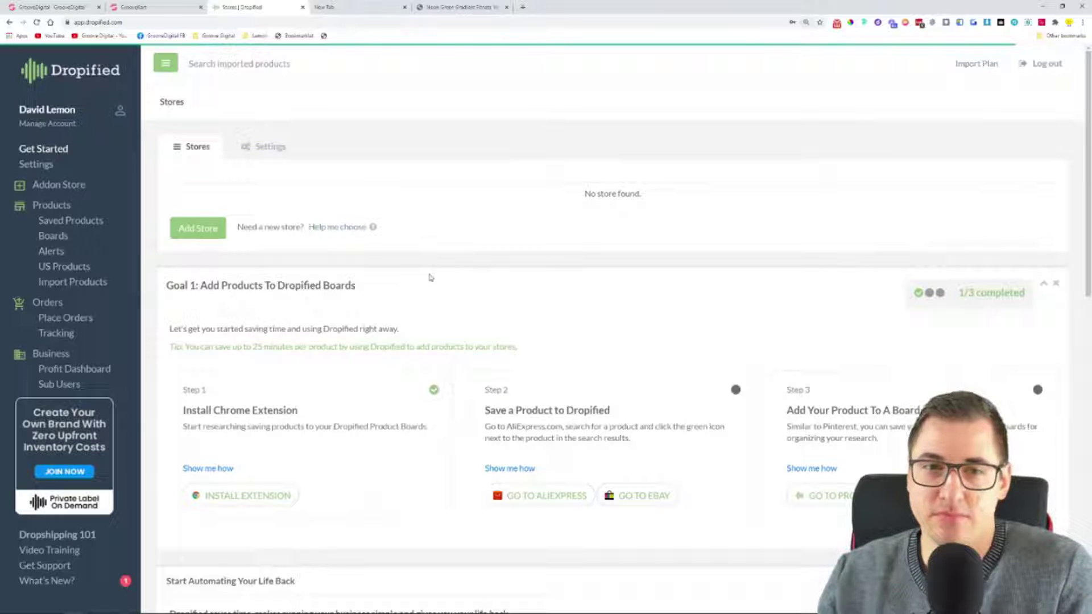
Step: Return to the GrooveKart store, enable the Dropified integration, and show its connection credentials
{"action": "left_click", "coordinate": [169, 15]}
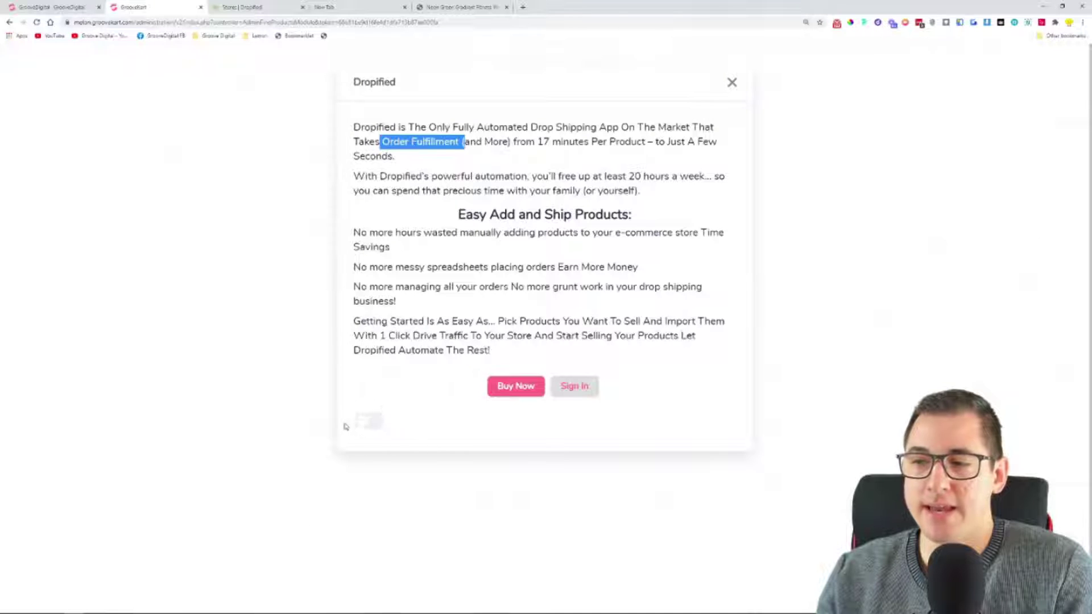
{"action": "left_click", "coordinate": [363, 424]}
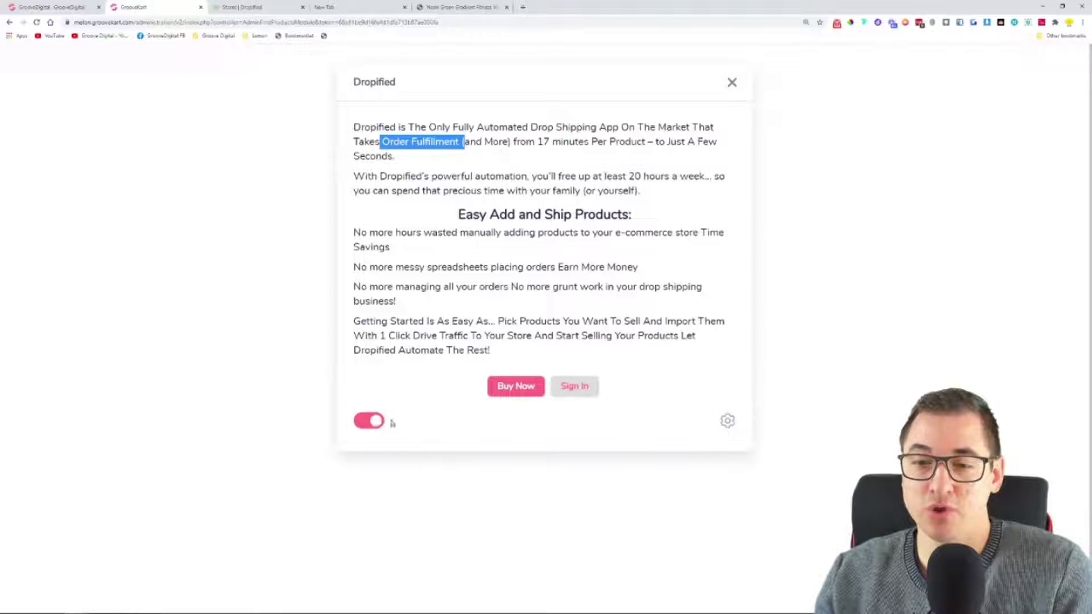
{"action": "left_click", "coordinate": [727, 424]}
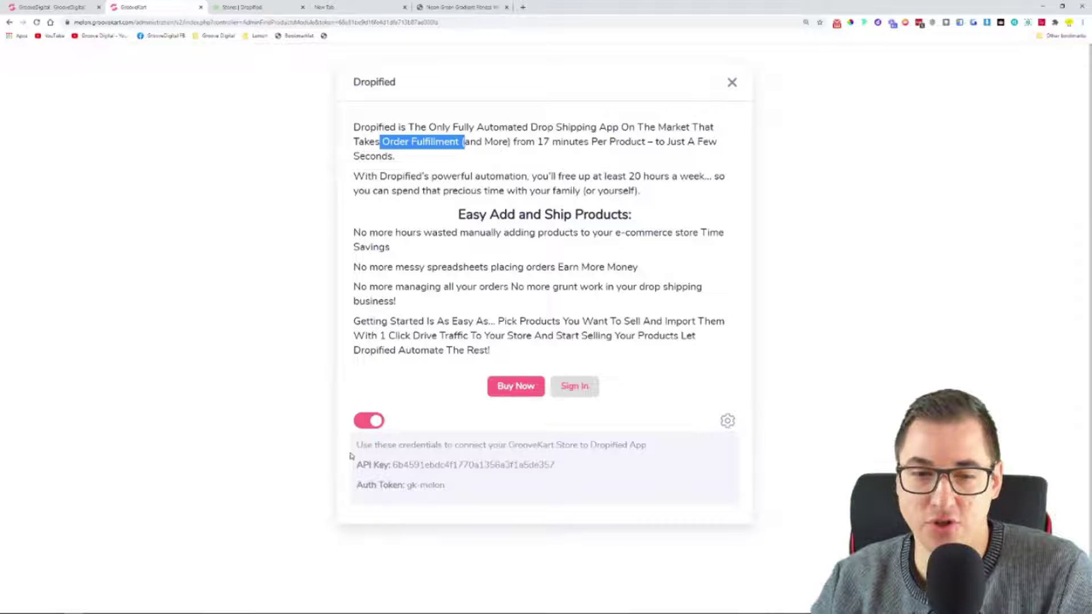
{"action": "left_click_drag", "start_coordinate": [358, 445], "coordinate": [647, 456]}
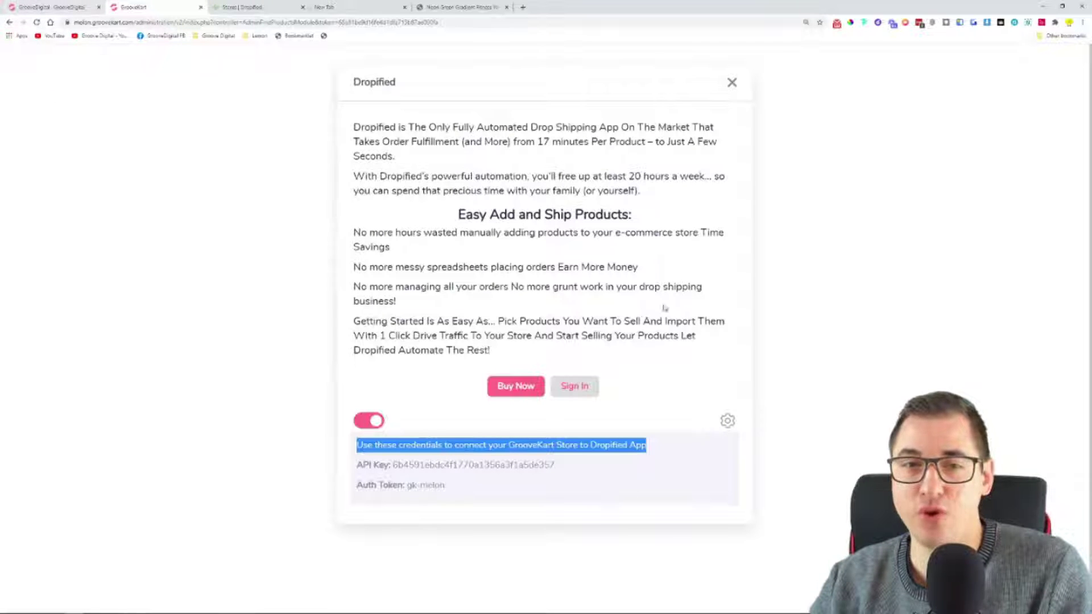
{"action": "left_click", "coordinate": [532, 483]}
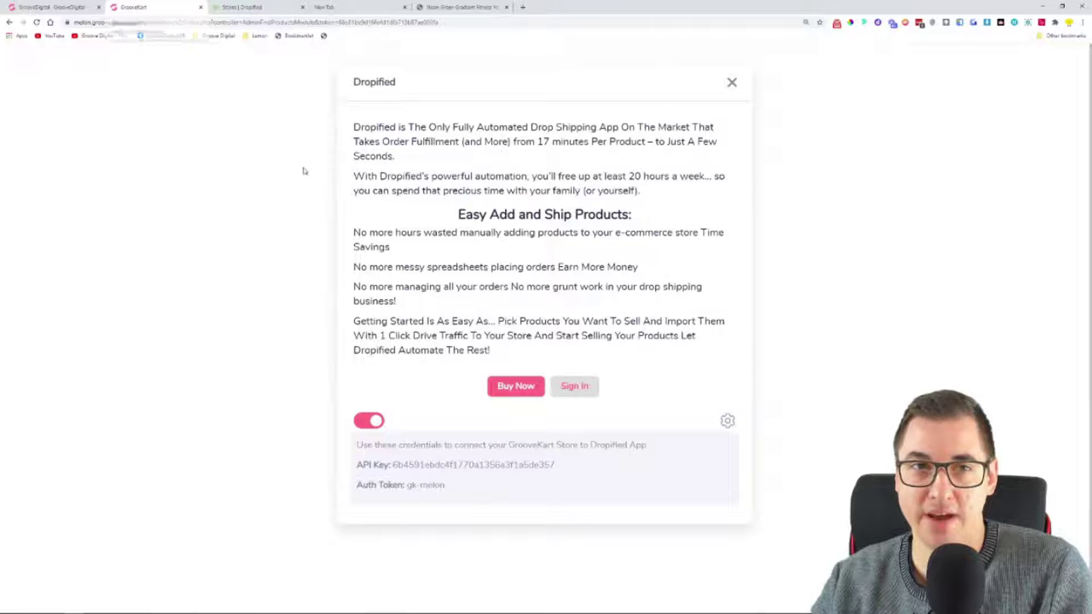
Step: Copy the integration's API key and switch to the Stores page in Dropified
{"action": "double_click", "coordinate": [429, 464]}
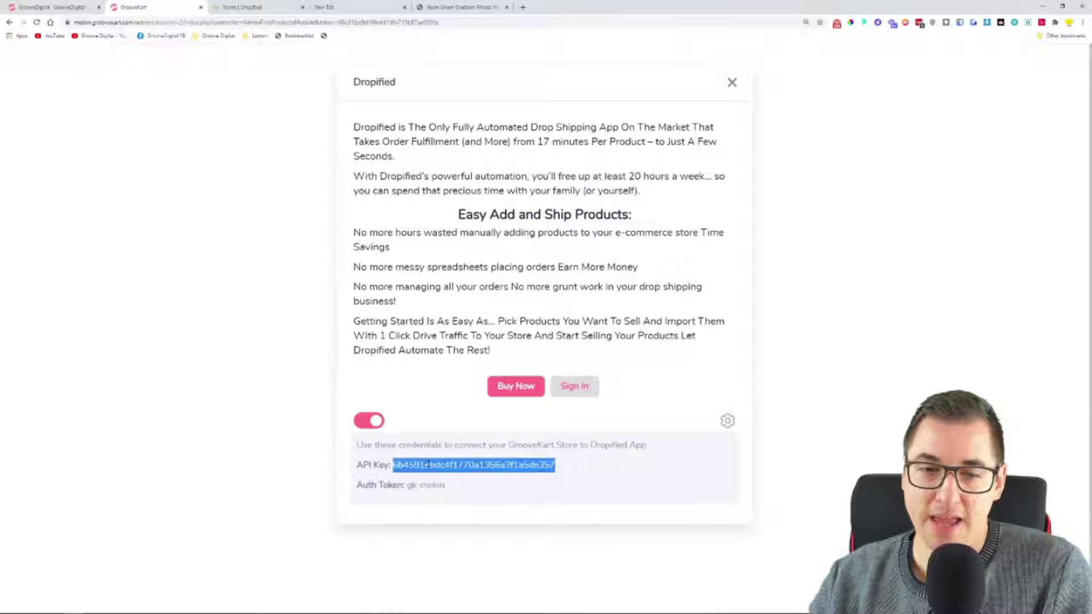
{"action": "right_click", "coordinate": [429, 467]}
{"action": "left_click", "coordinate": [447, 479]}
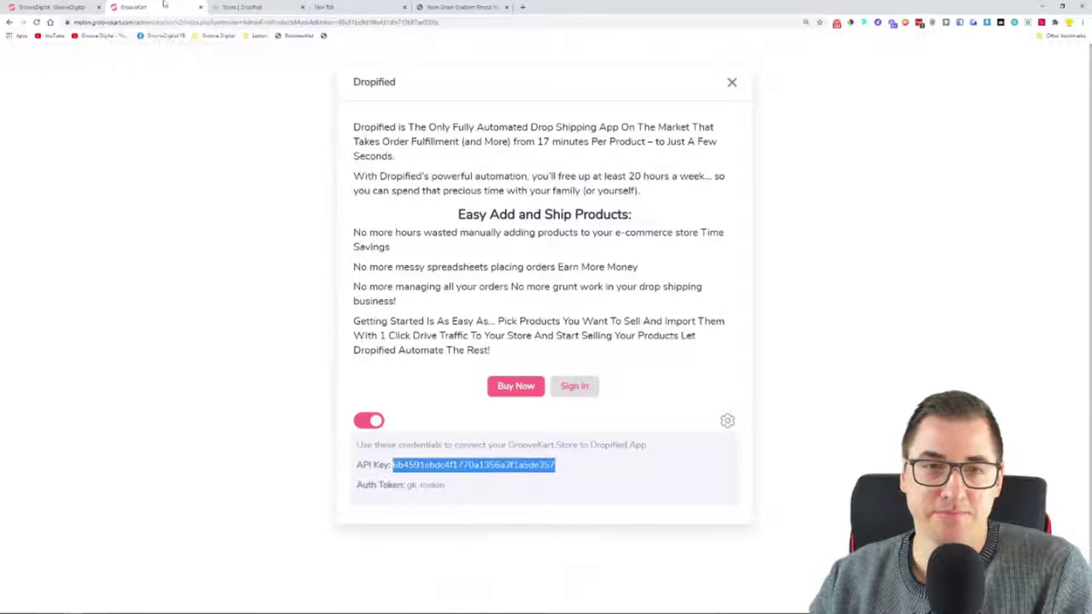
{"action": "left_click", "coordinate": [241, 7]}
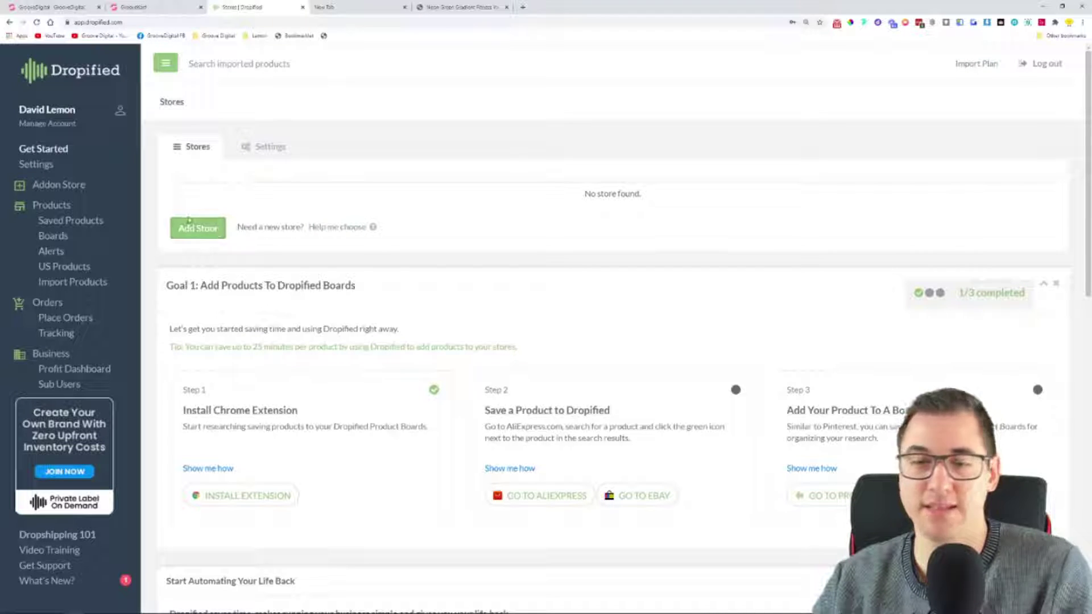
Step: Start adding a new store to Dropified with GrooveKart as the platform
{"action": "left_click", "coordinate": [221, 233]}
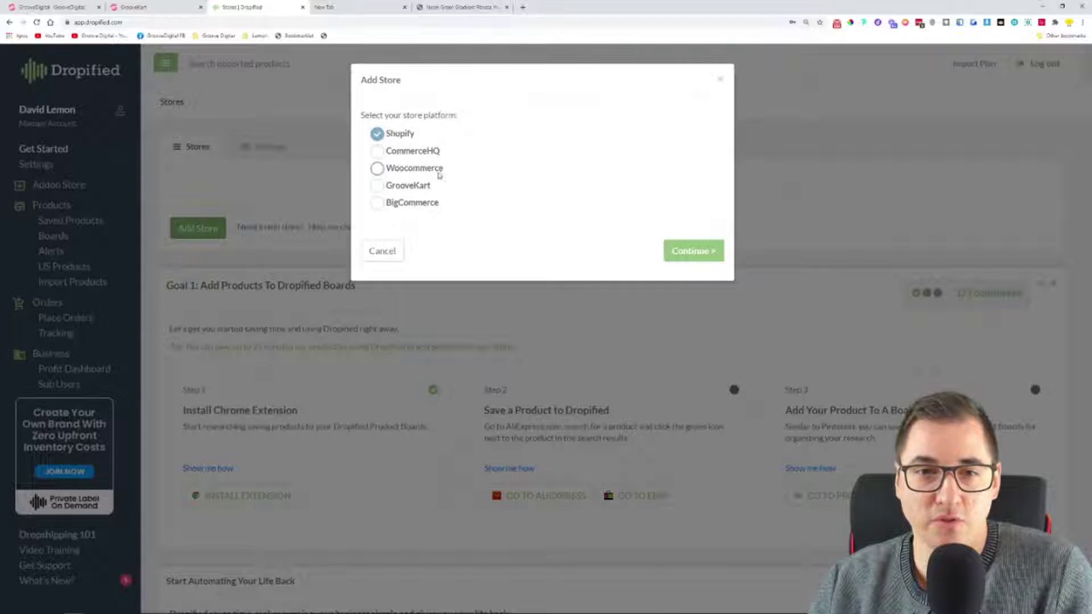
{"action": "left_click", "coordinate": [377, 188]}
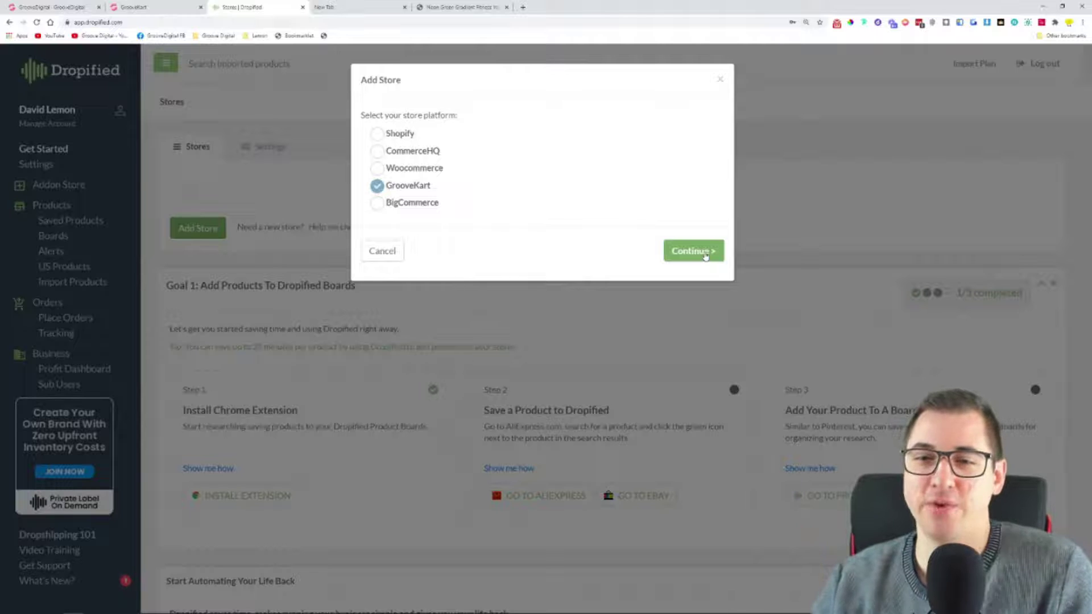
{"action": "left_click", "coordinate": [705, 255]}
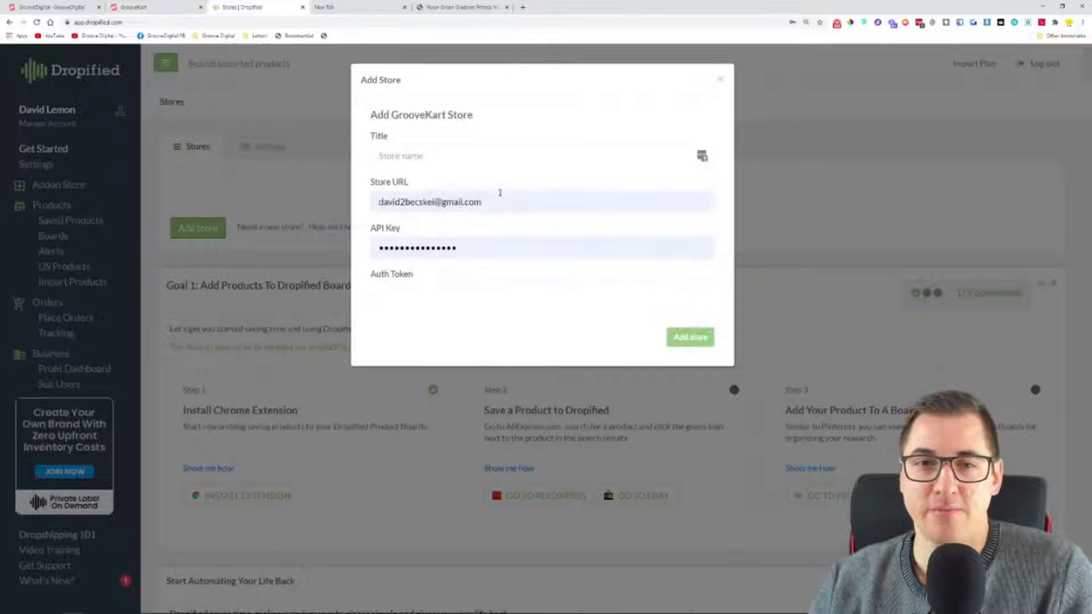
Step: Clear the autofilled entries from the Store URL and API Key fields
{"action": "triple_click", "coordinate": [498, 200]}
{"action": "key", "text": "BackSpace"}
{"action": "left_click", "coordinate": [524, 256]}
{"action": "left_click", "coordinate": [524, 256]}
{"action": "key", "text": "BackSpace"}
{"action": "key", "text": "BackSpace"}
{"action": "key", "text": "BackSpace"}
{"action": "key", "text": "BackSpace"}
{"action": "key", "text": "BackSpace"}
{"action": "key", "text": "BackSpace"}
{"action": "key", "text": "BackSpace"}
{"action": "key", "text": "BackSpace"}
{"action": "key", "text": "BackSpace"}
{"action": "key", "text": "BackSpace"}
{"action": "key", "text": "BackSpace"}
{"action": "key", "text": "BackSpace"}
{"action": "key", "text": "BackSpace"}
{"action": "key", "text": "BackSpace"}
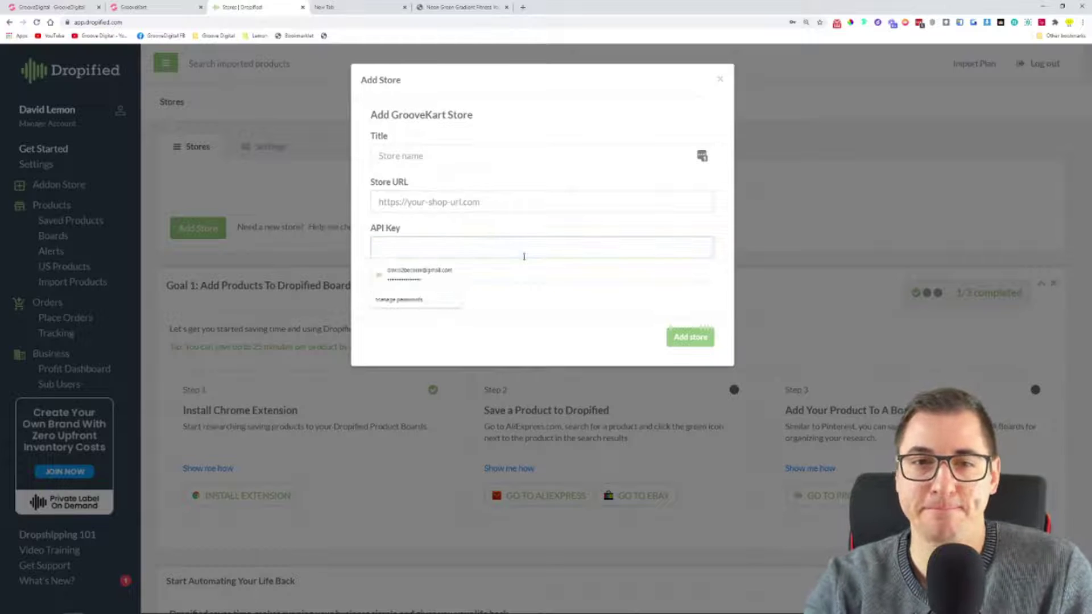
Step: Title the new store "Melon GrooveKart Store"
{"action": "left_click", "coordinate": [538, 154]}
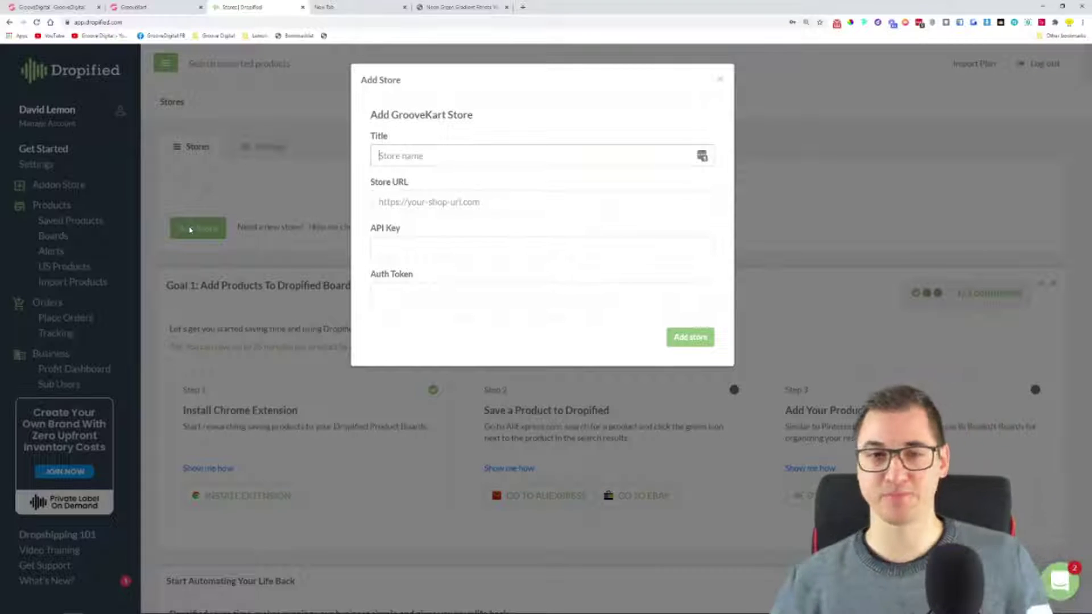
{"action": "type", "text": "Melon Gr"}
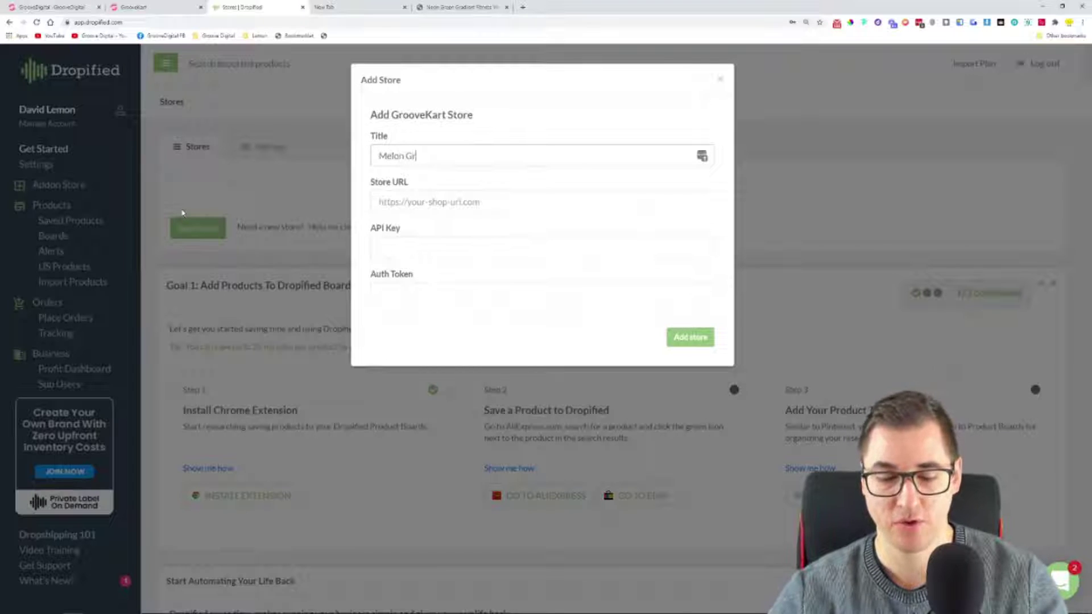
{"action": "type", "text": "ooveKart Store"}
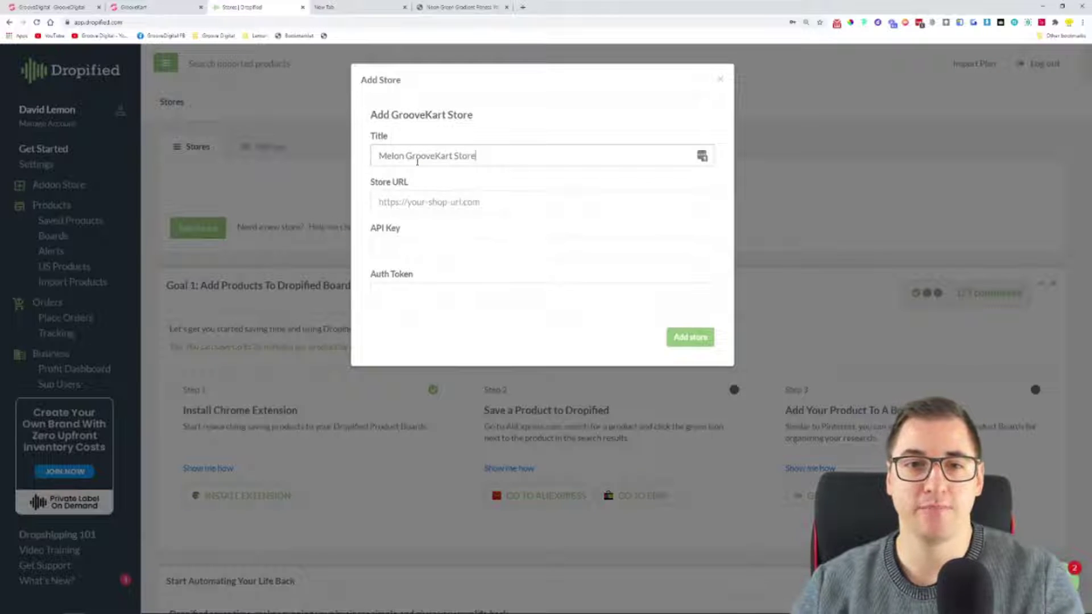
{"action": "left_click", "coordinate": [139, 7]}
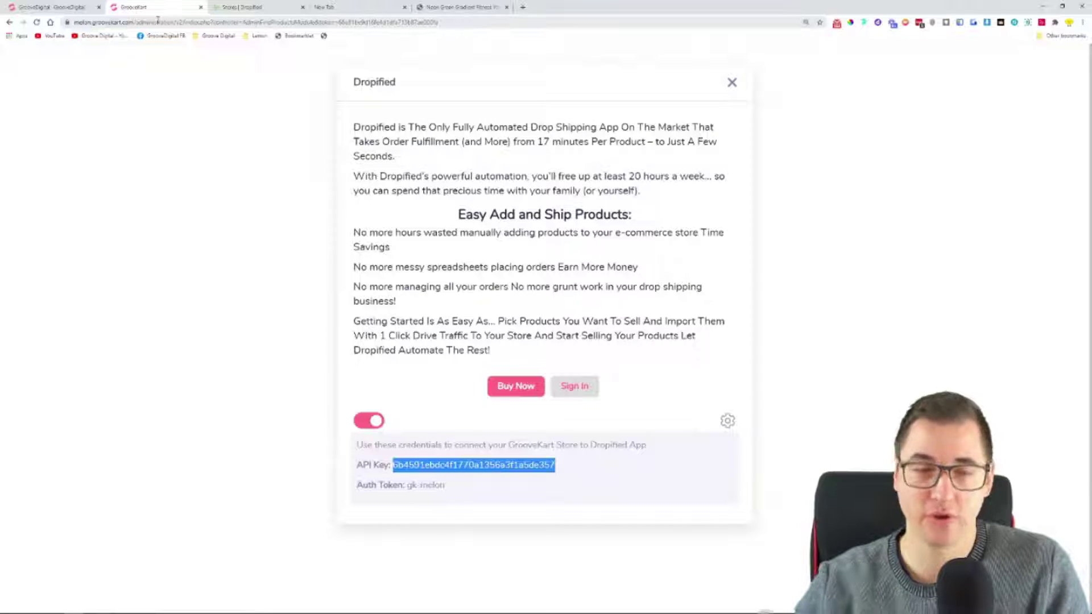
{"action": "left_click", "coordinate": [112, 23]}
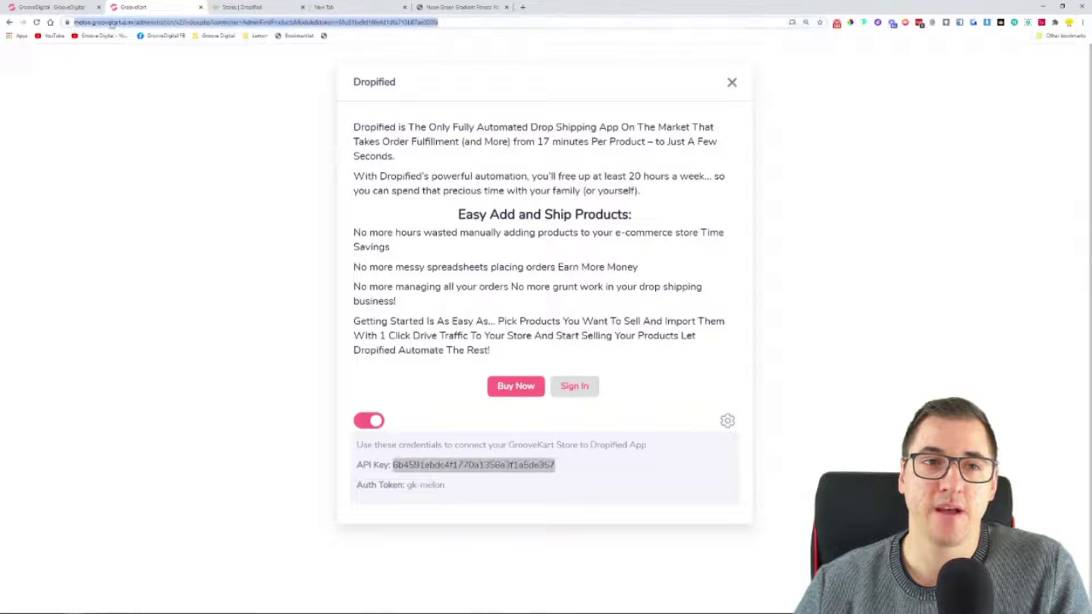
{"action": "left_click", "coordinate": [144, 23]}
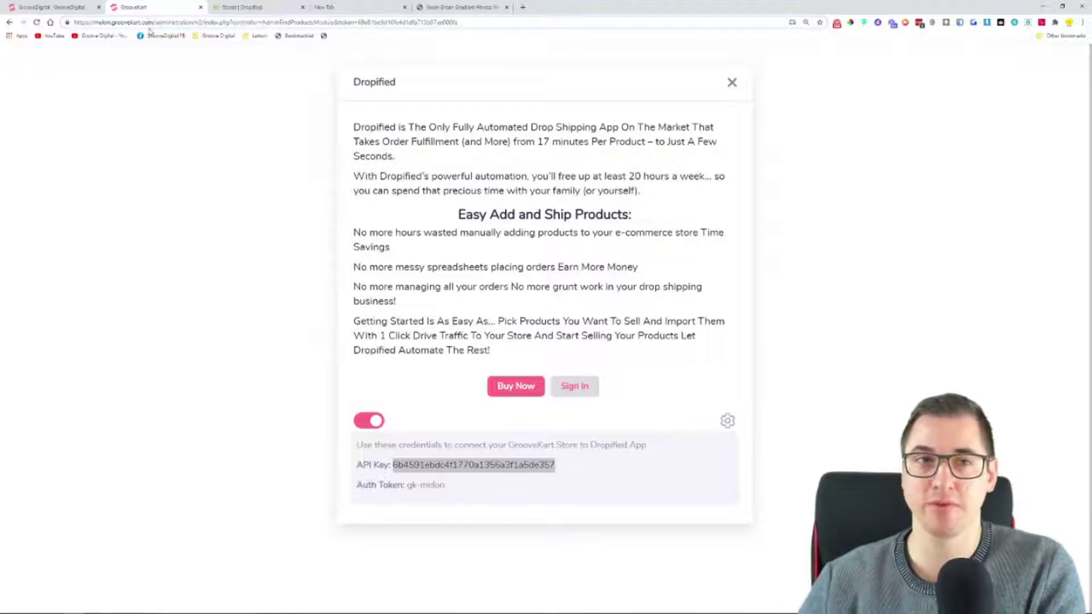
{"action": "left_click_drag", "start_coordinate": [135, 23], "coordinate": [152, 23]}
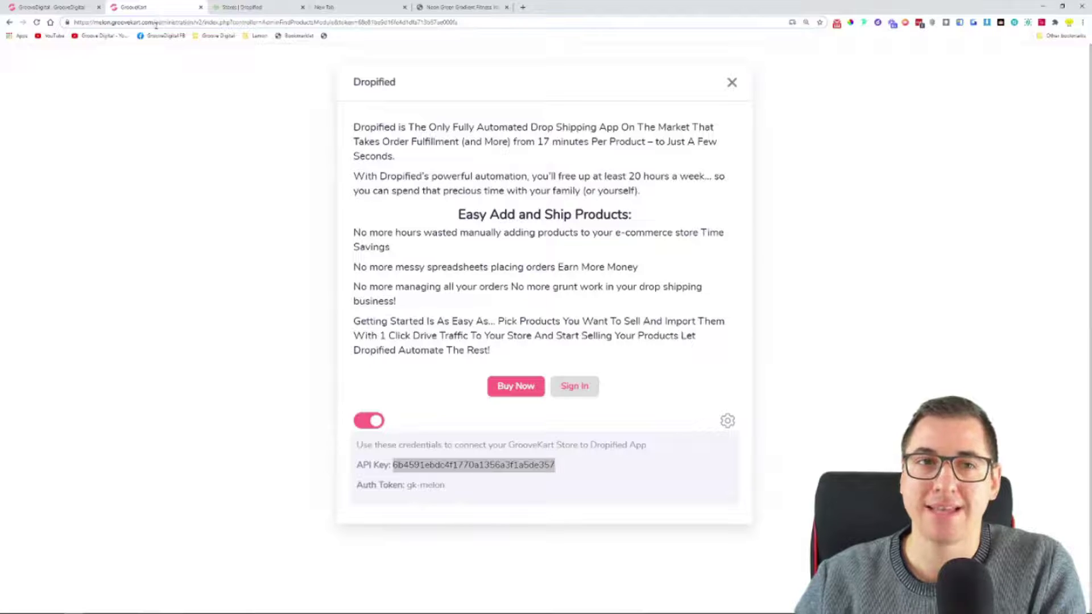
{"action": "left_click_drag", "start_coordinate": [153, 23], "coordinate": [122, 24]}
{"action": "right_click", "coordinate": [95, 22]}
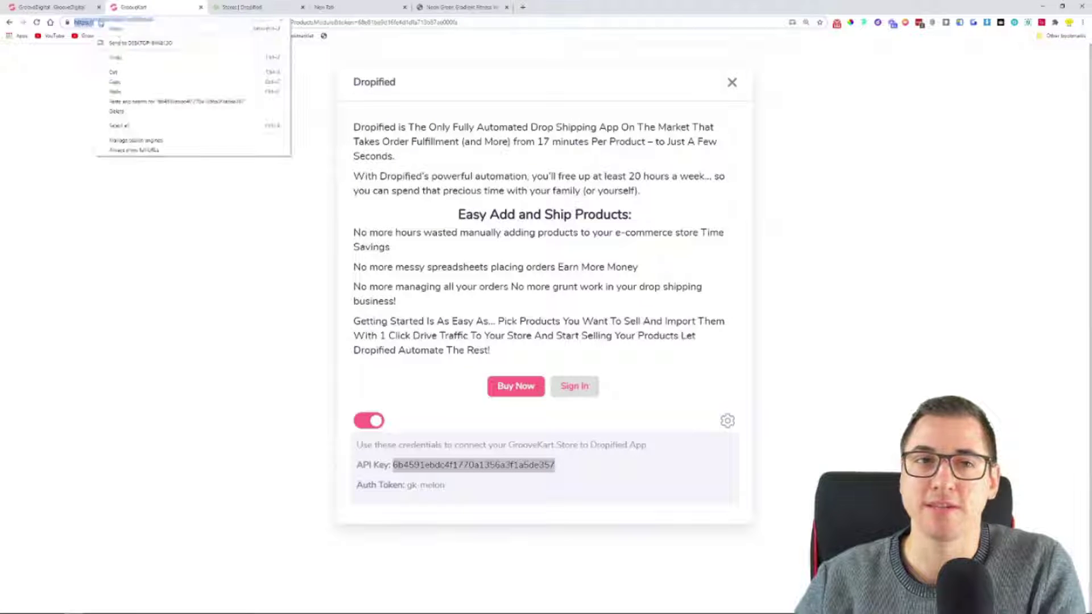
{"action": "left_click", "coordinate": [127, 85]}
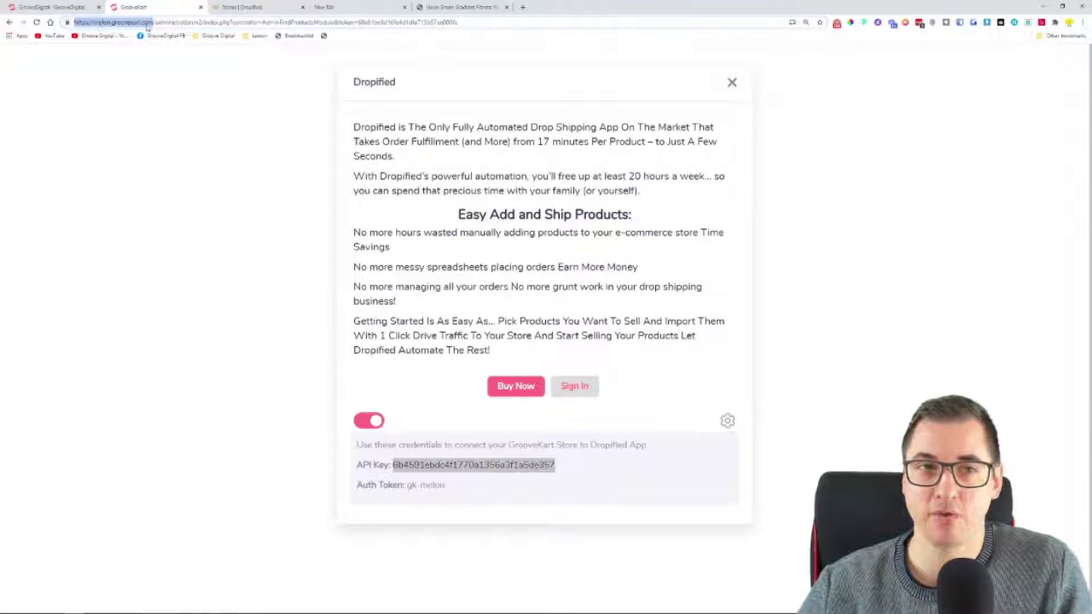
{"action": "left_click", "coordinate": [259, 8]}
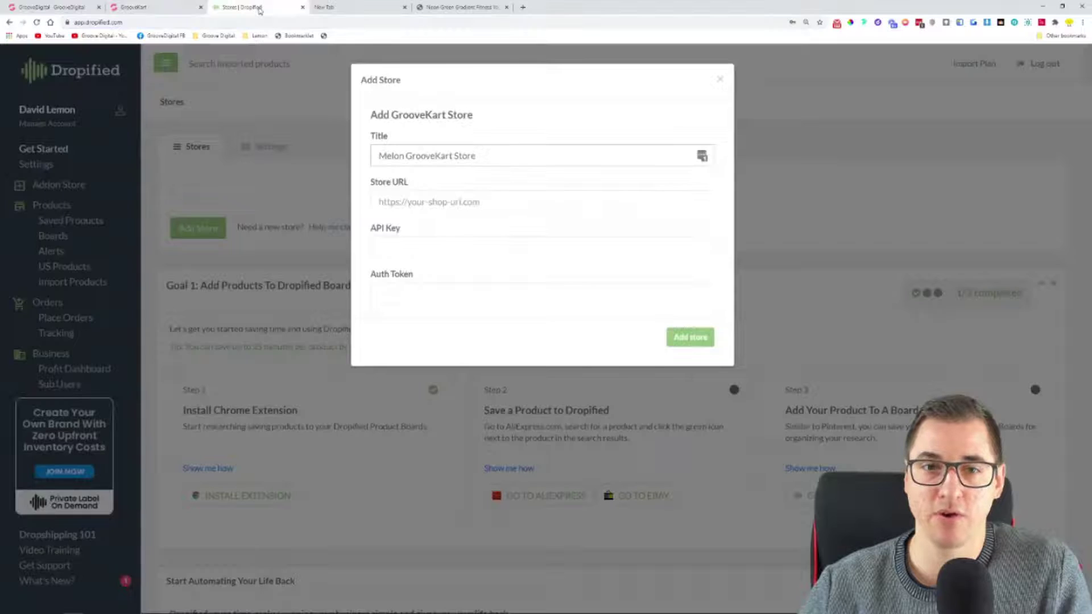
{"action": "left_click", "coordinate": [522, 200]}
{"action": "right_click", "coordinate": [523, 200]}
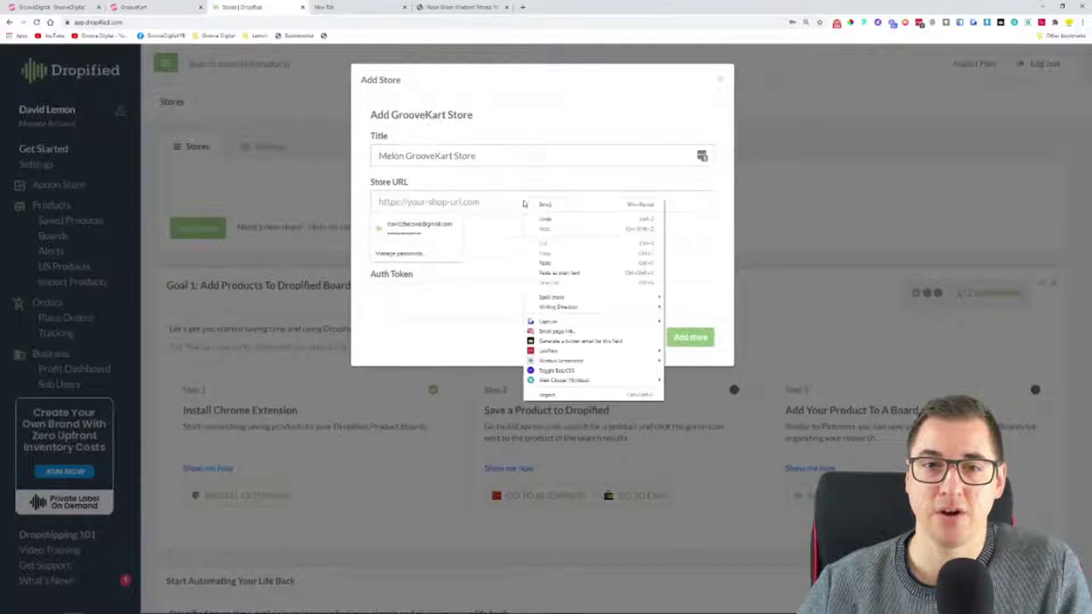
{"action": "left_click", "coordinate": [548, 264]}
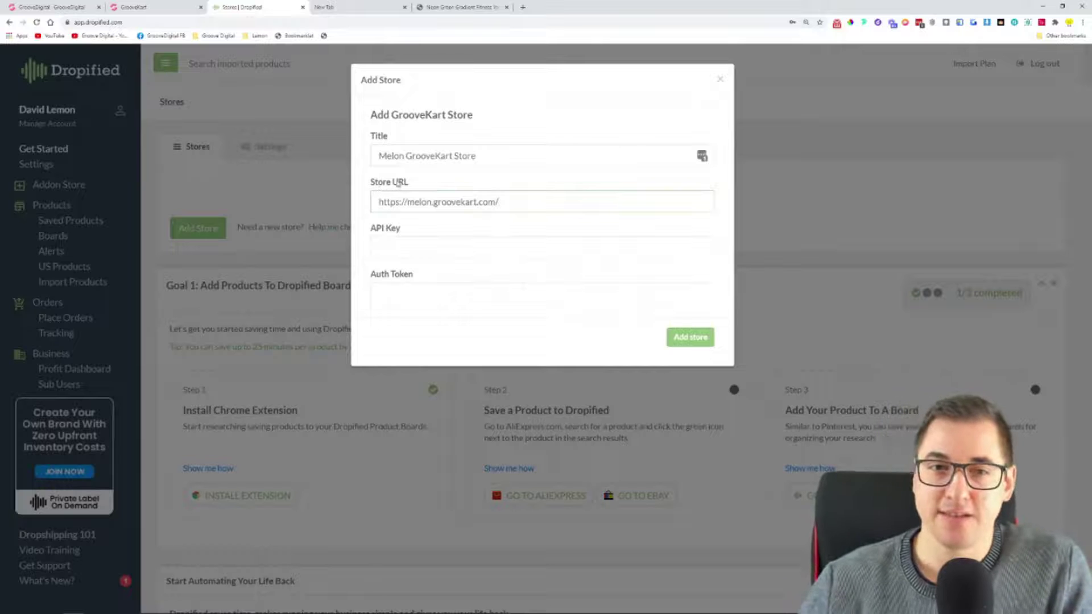
{"action": "left_click", "coordinate": [380, 203]}
{"action": "left_click_drag", "start_coordinate": [380, 203], "coordinate": [401, 203]}
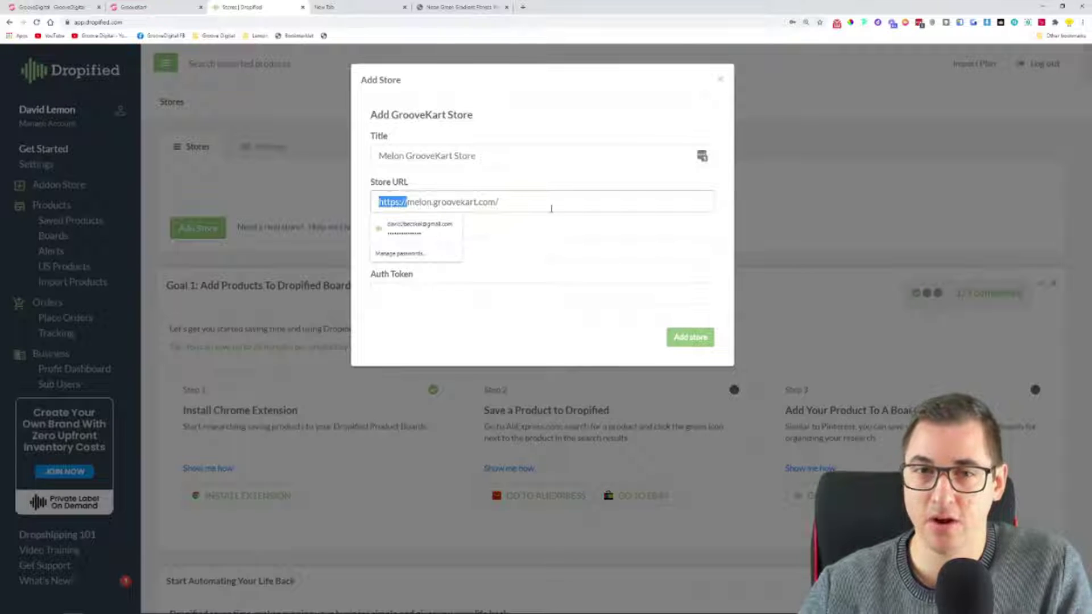
{"action": "left_click", "coordinate": [530, 205]}
{"action": "left_click", "coordinate": [533, 231]}
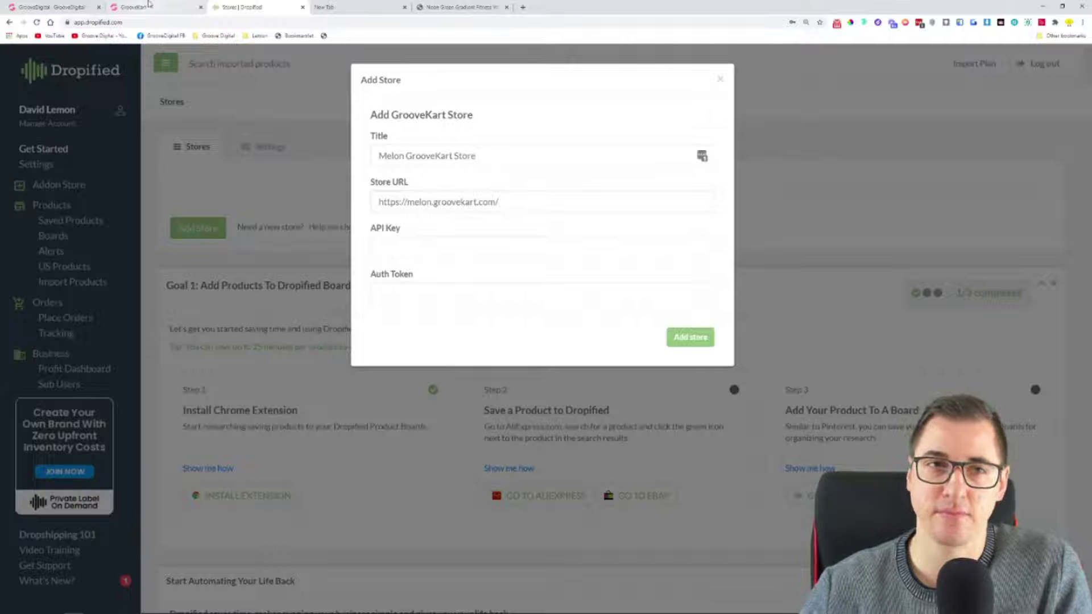
Step: Copy the API key from GrooveKart's Dropified integration page and paste it into the API Key field of the Dropified store form
{"action": "left_click", "coordinate": [397, 246]}
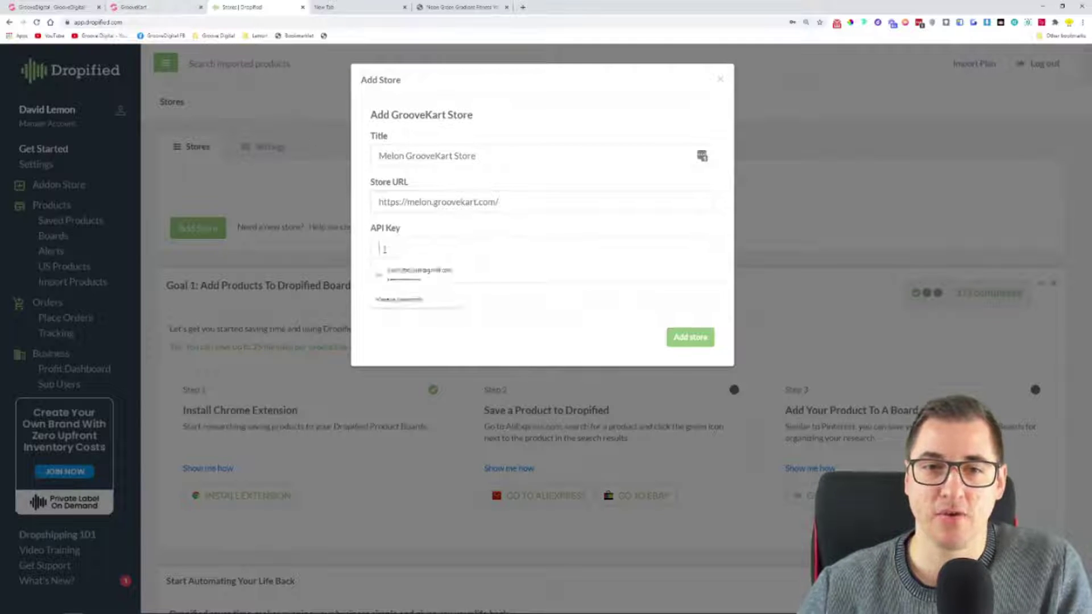
{"action": "left_click", "coordinate": [419, 288]}
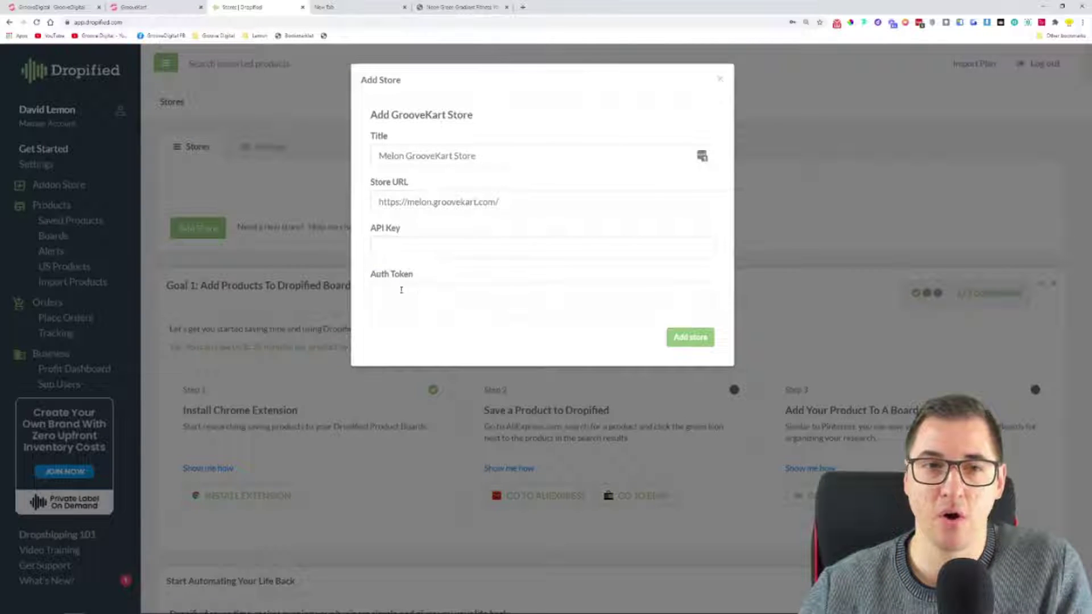
{"action": "left_click", "coordinate": [177, 5]}
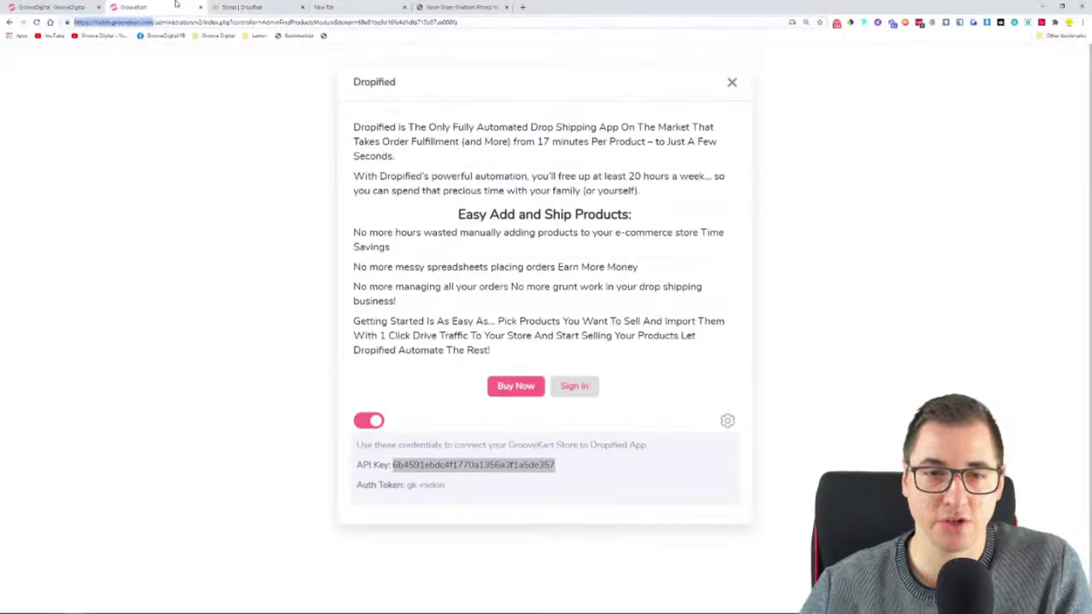
{"action": "right_click", "coordinate": [510, 464]}
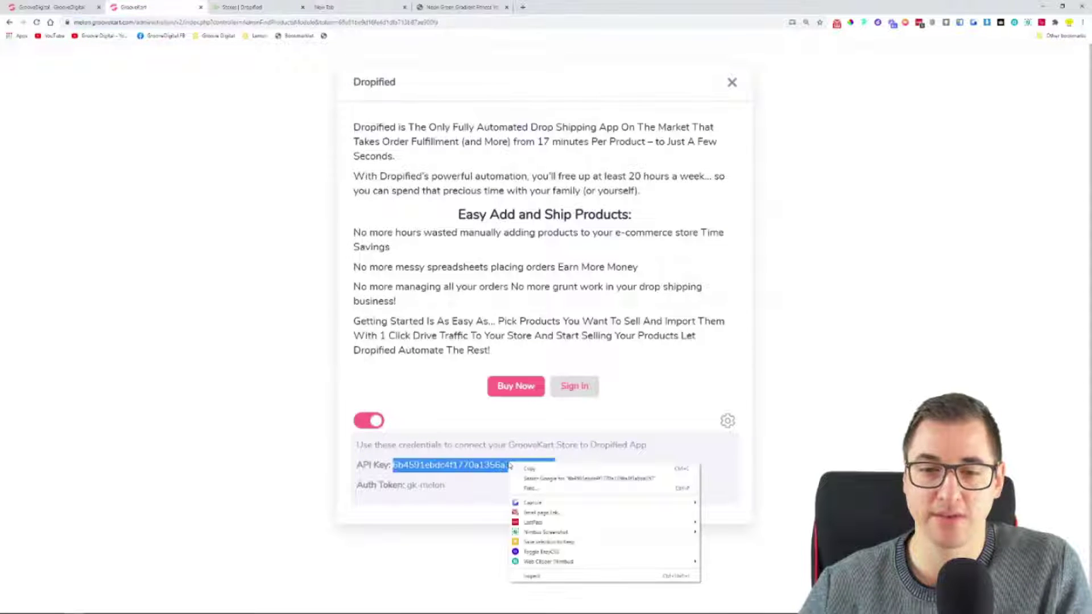
{"action": "left_click", "coordinate": [524, 470]}
{"action": "left_click_drag", "start_coordinate": [353, 83], "coordinate": [400, 88]}
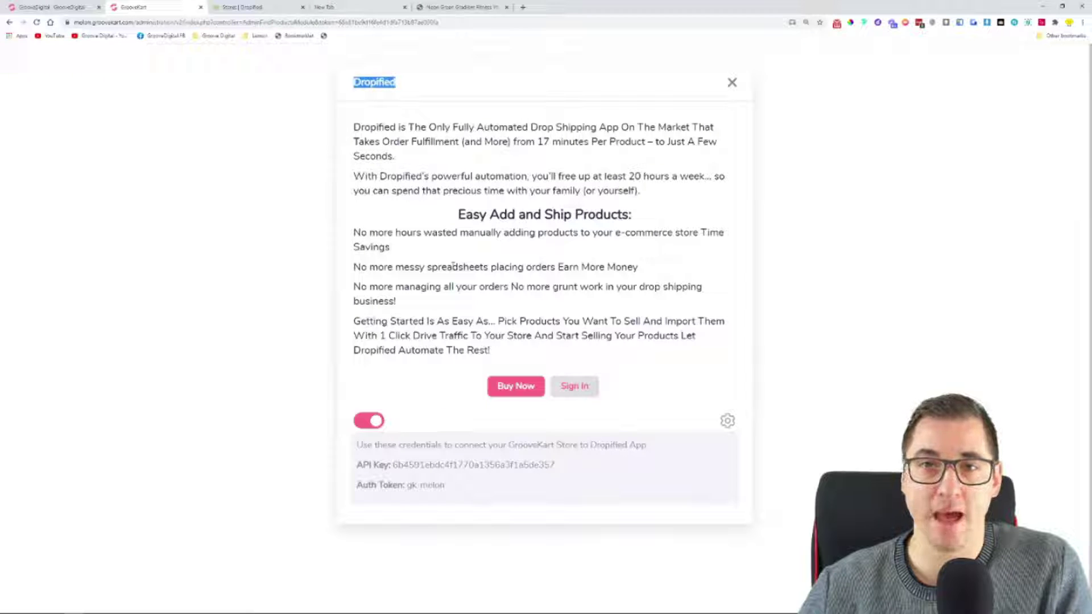
{"action": "left_click", "coordinate": [245, 4]}
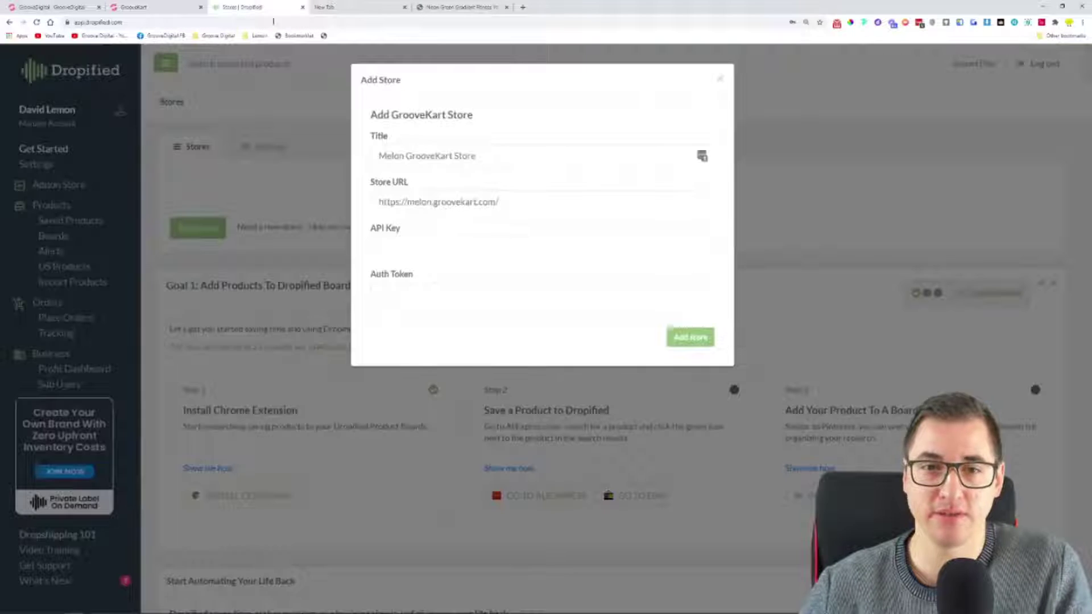
{"action": "right_click", "coordinate": [457, 248]}
{"action": "left_click", "coordinate": [485, 338]}
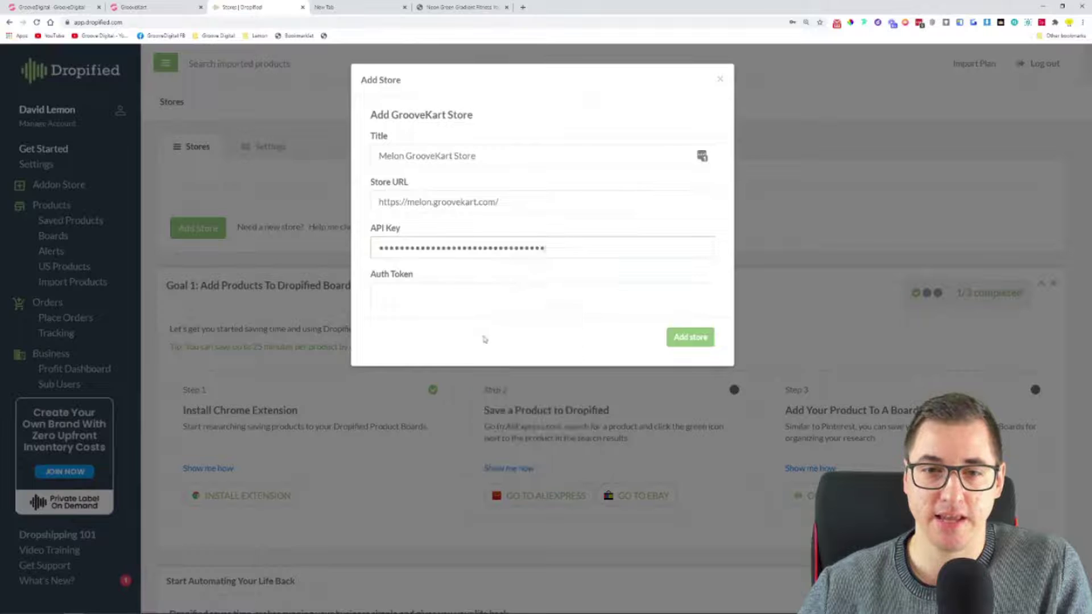
Step: Copy the auth token from the GrooveKart integration page and paste it into the Auth Token field in Dropified
{"action": "left_click", "coordinate": [136, 7]}
{"action": "left_click_drag", "start_coordinate": [450, 484], "coordinate": [407, 485]}
{"action": "right_click", "coordinate": [421, 492]}
{"action": "left_click", "coordinate": [438, 497]}
{"action": "left_click", "coordinate": [243, 7]}
{"action": "right_click", "coordinate": [438, 295]}
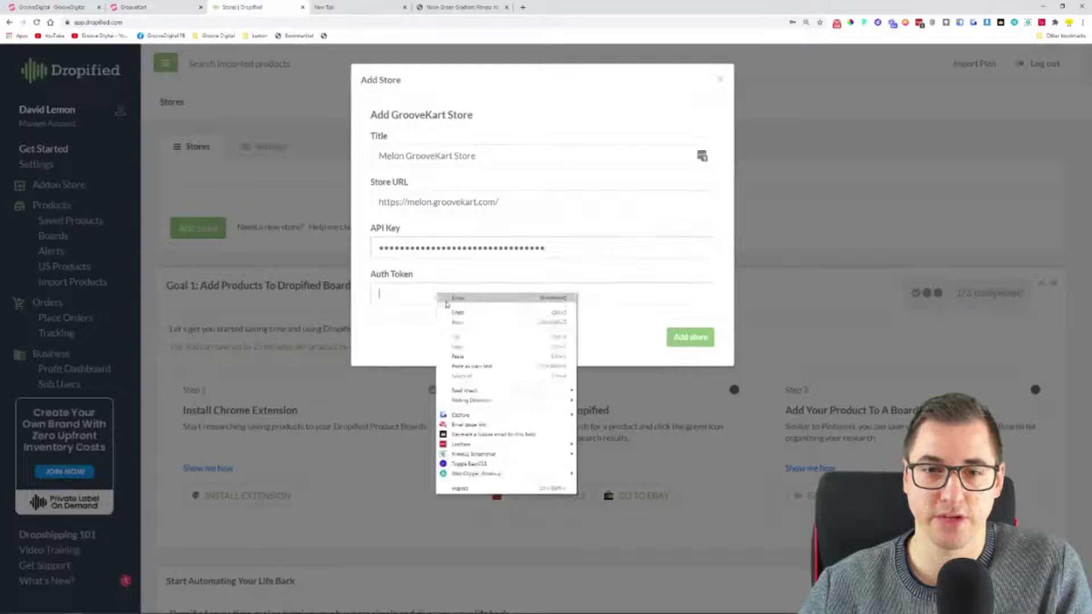
{"action": "left_click", "coordinate": [457, 356]}
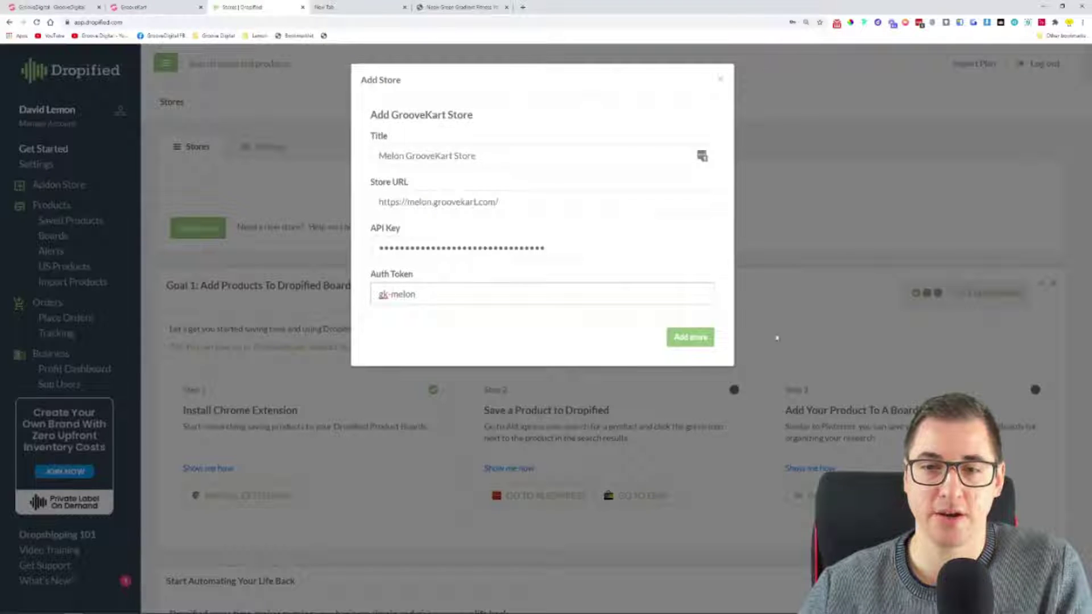
Step: Submit the form to add the GrooveKart store and close the LastPass save prompt
{"action": "left_click", "coordinate": [694, 338]}
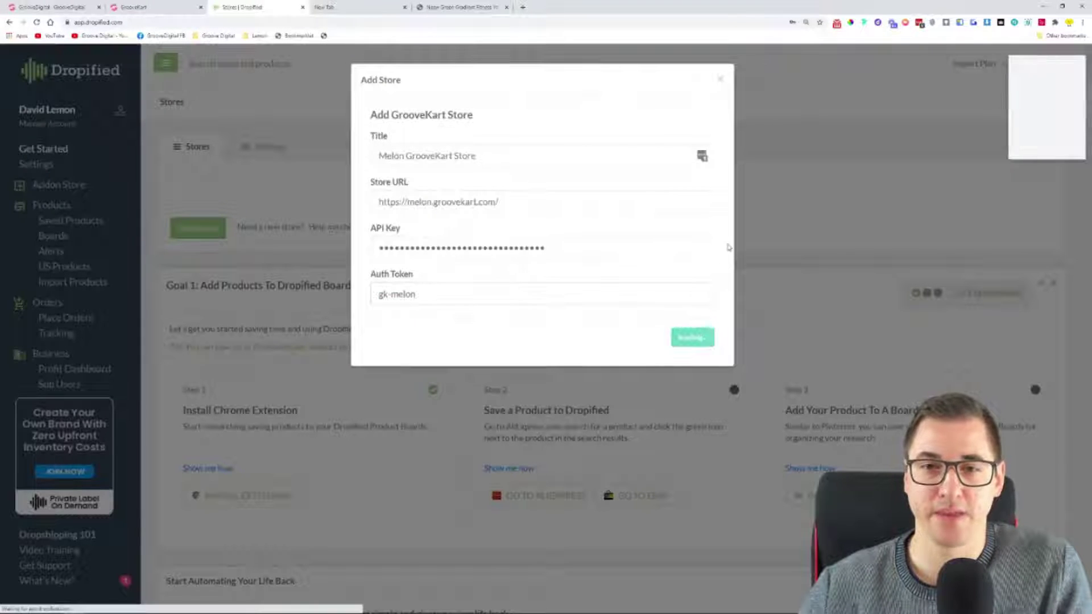
{"action": "left_click", "coordinate": [979, 140]}
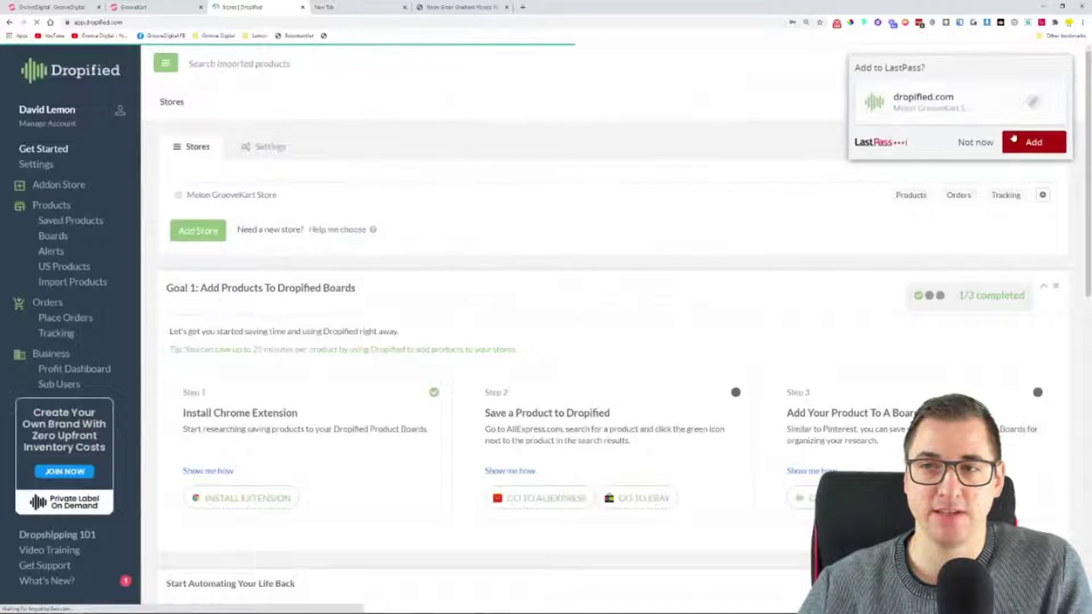
{"action": "left_click", "coordinate": [1014, 140]}
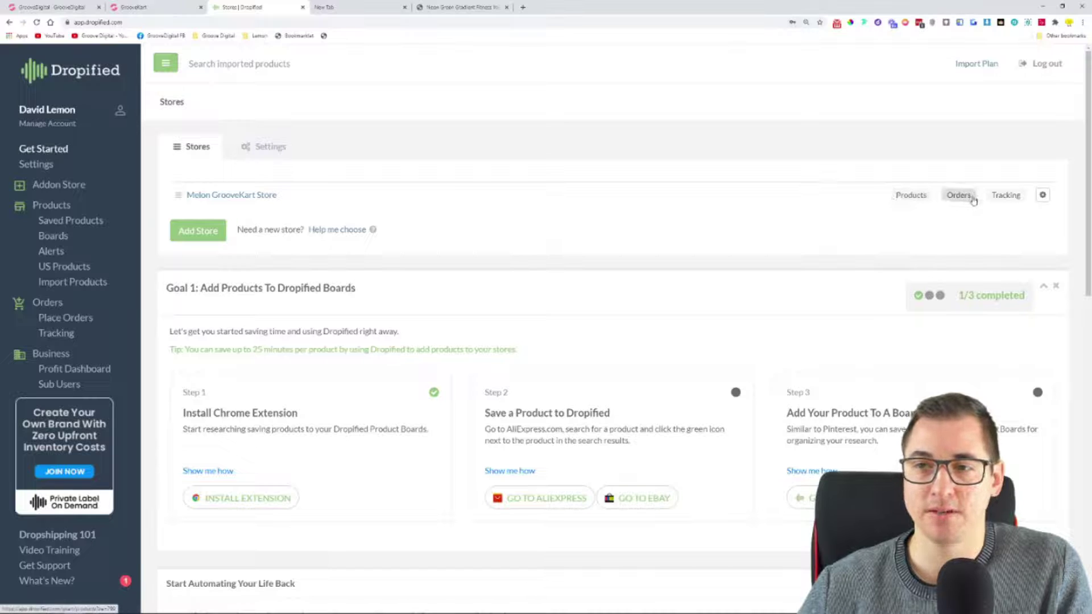
Step: Look over the connected store's links and settings options and the training videos on the Stores page
{"action": "left_click", "coordinate": [948, 197]}
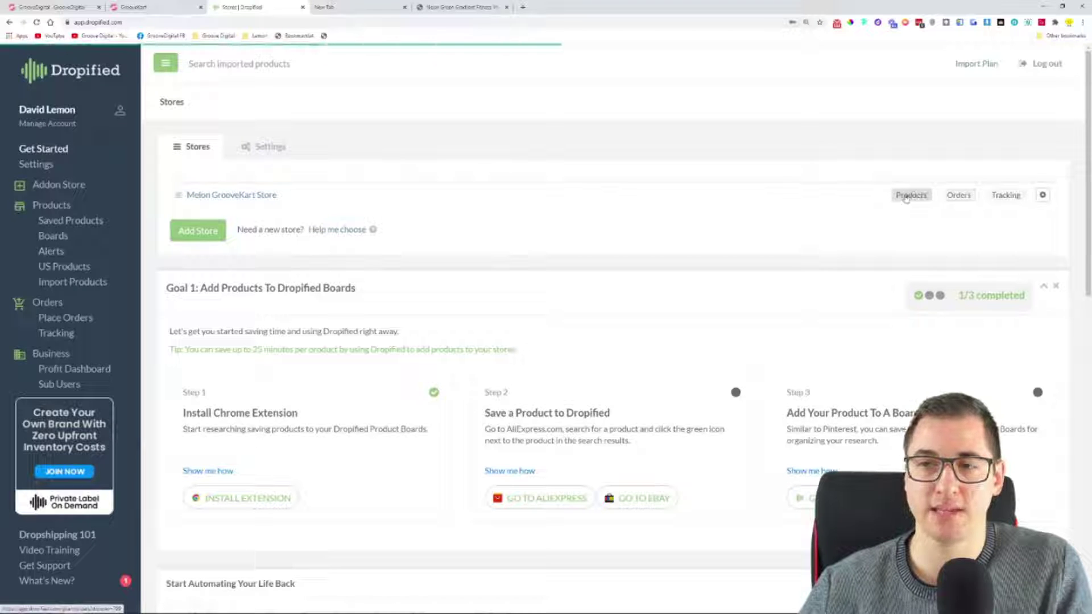
{"action": "left_click", "coordinate": [1042, 196]}
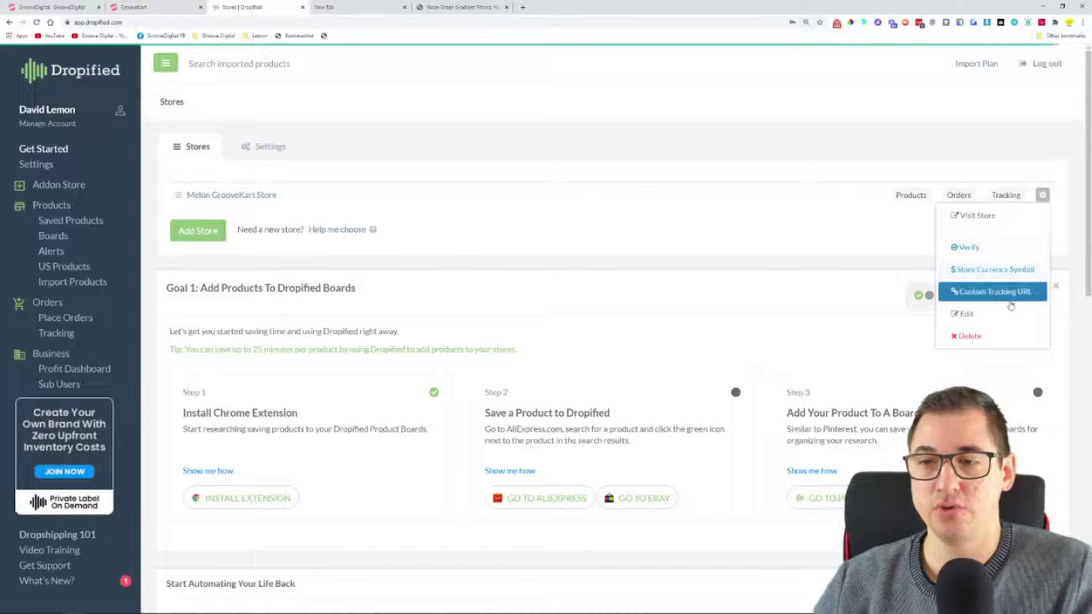
{"action": "left_click", "coordinate": [683, 177]}
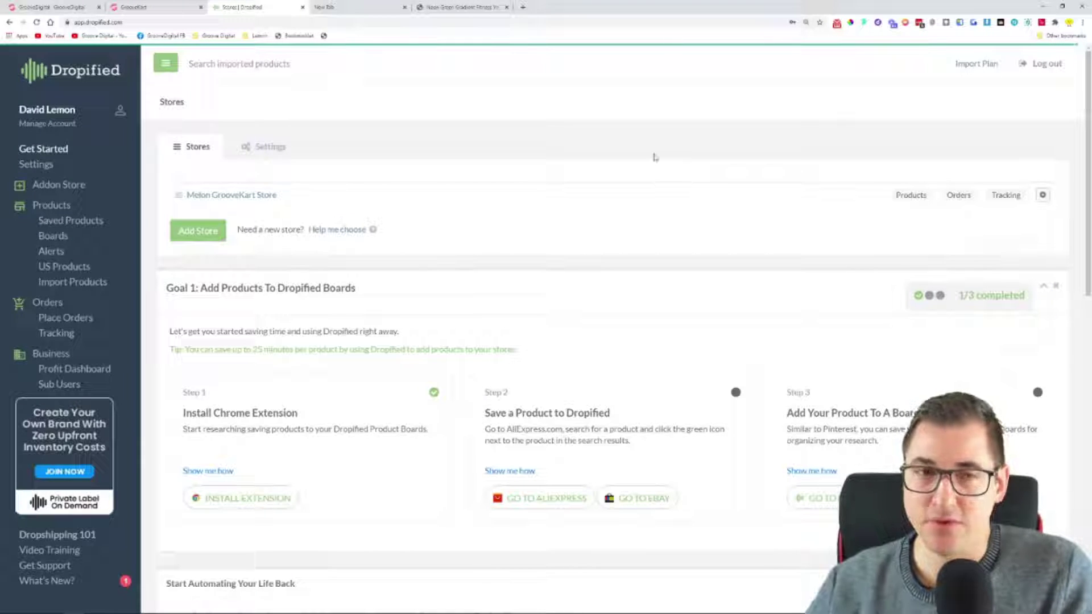
{"action": "scroll", "coordinate": [651, 156], "scroll_direction": "down", "scroll_amount": 7}
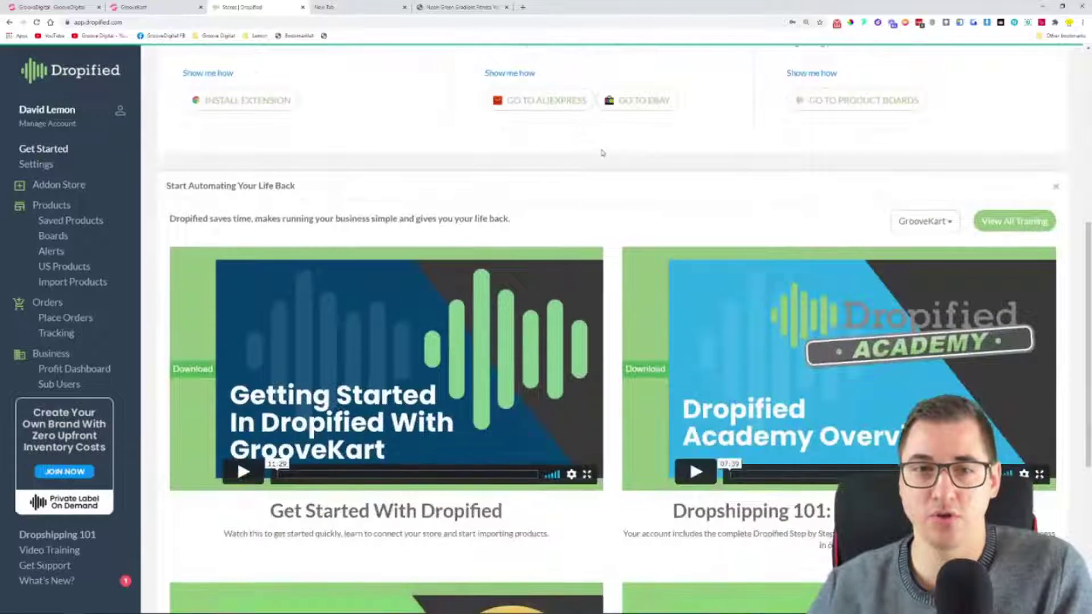
{"action": "scroll", "coordinate": [617, 164], "scroll_direction": "up", "scroll_amount": 7}
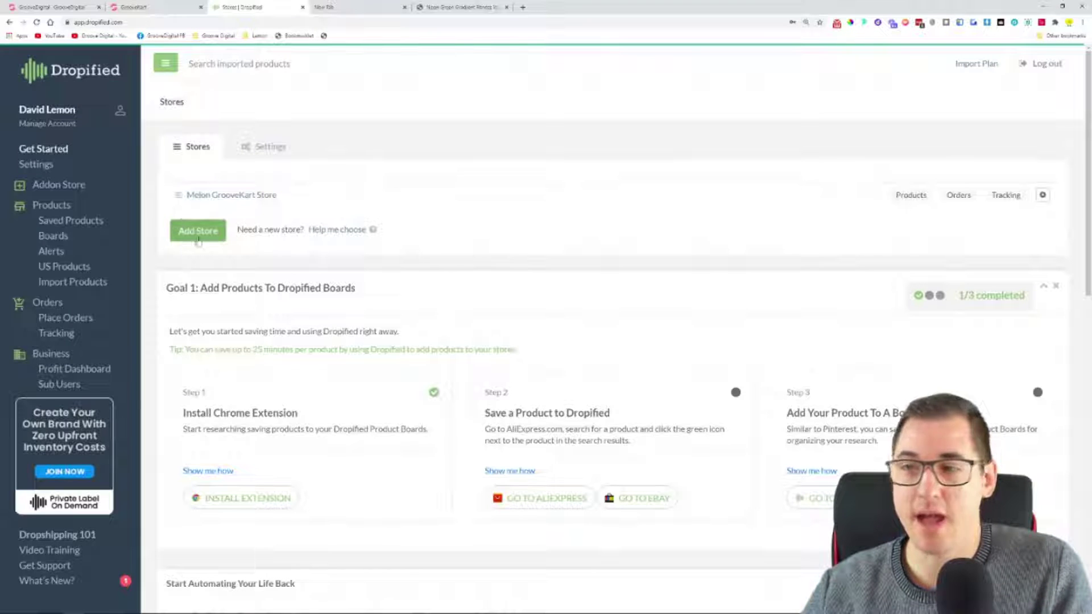
Step: Open the Dropshipping 101 course, log in to Dropified Academy with the Dropified account and show the available courses
{"action": "scroll", "coordinate": [421, 142], "scroll_direction": "down", "scroll_amount": 5}
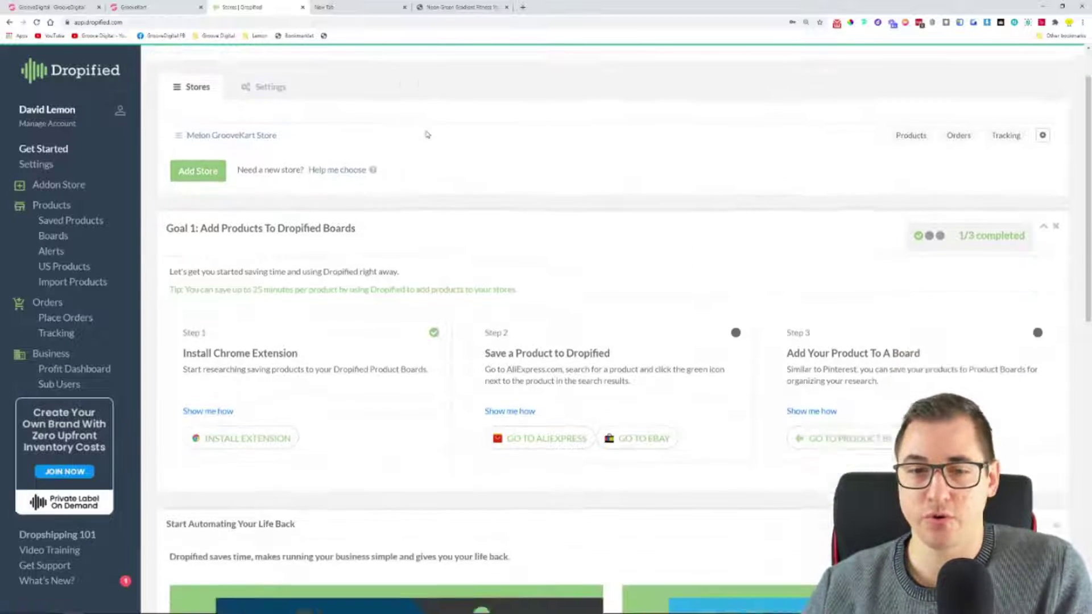
{"action": "scroll", "coordinate": [428, 134], "scroll_direction": "down", "scroll_amount": 4}
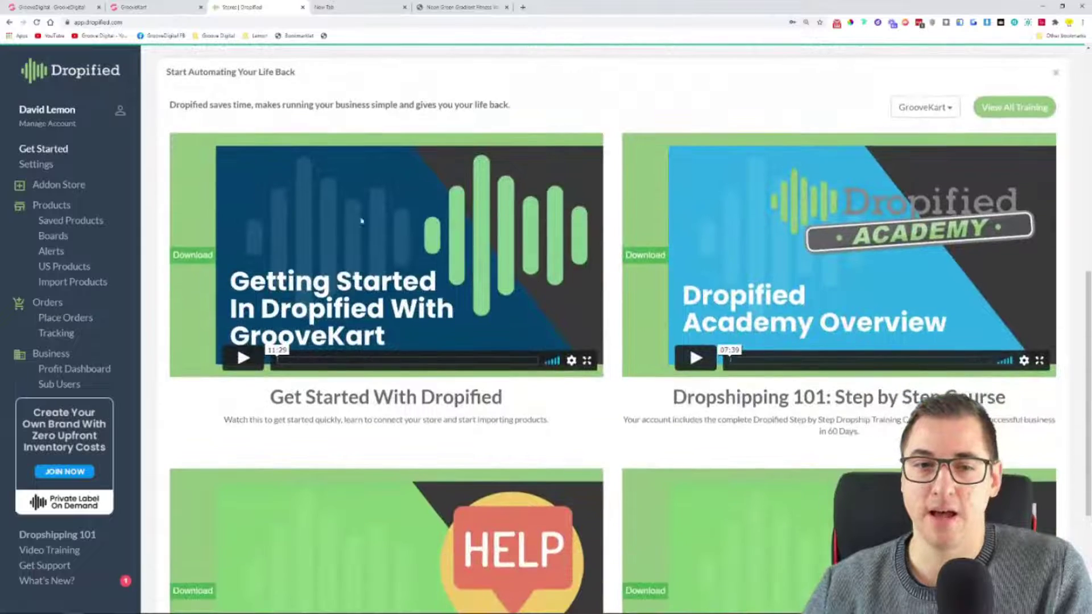
{"action": "scroll", "coordinate": [351, 280], "scroll_direction": "down", "scroll_amount": 3}
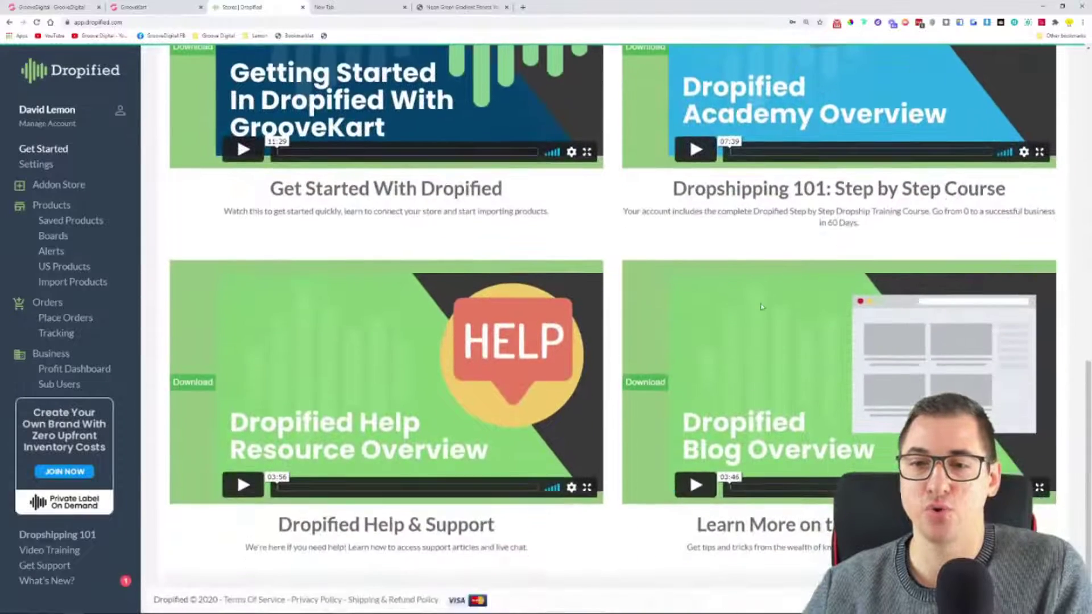
{"action": "scroll", "coordinate": [610, 244], "scroll_direction": "up", "scroll_amount": 3}
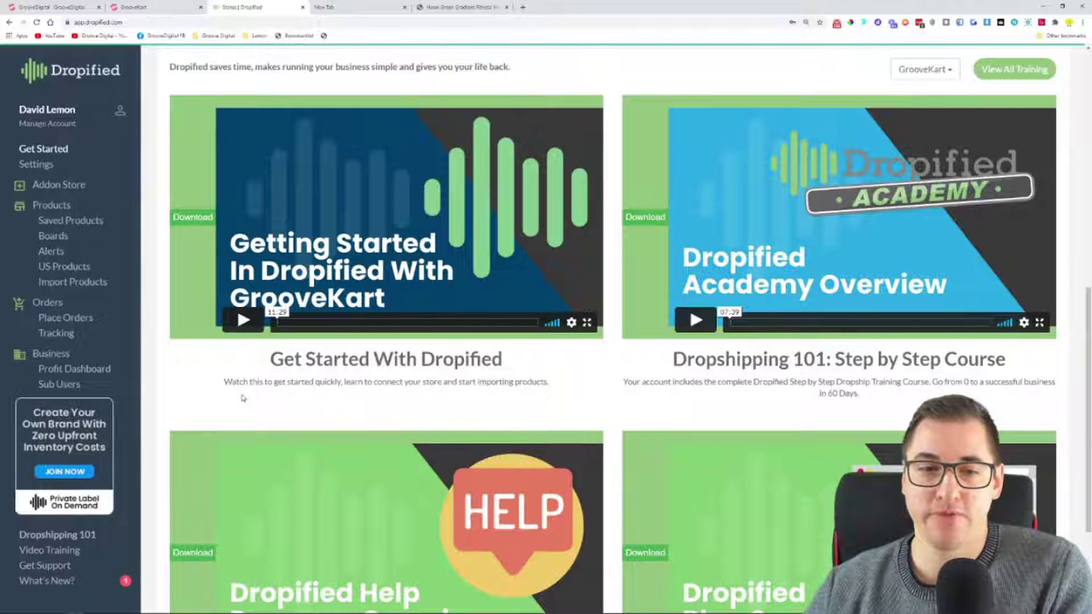
{"action": "left_click", "coordinate": [46, 536]}
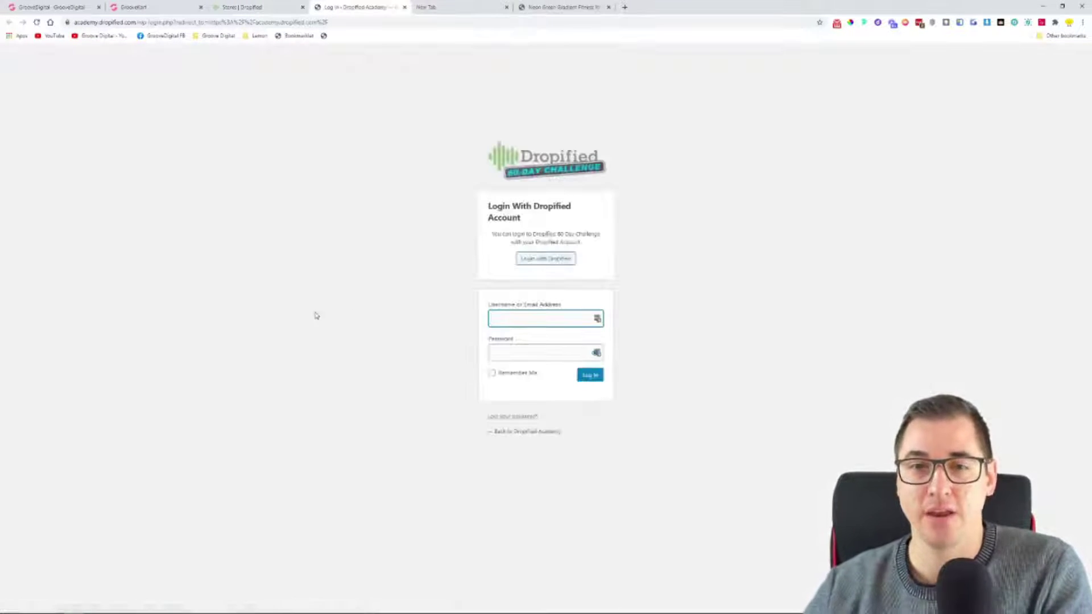
{"action": "left_click", "coordinate": [544, 258]}
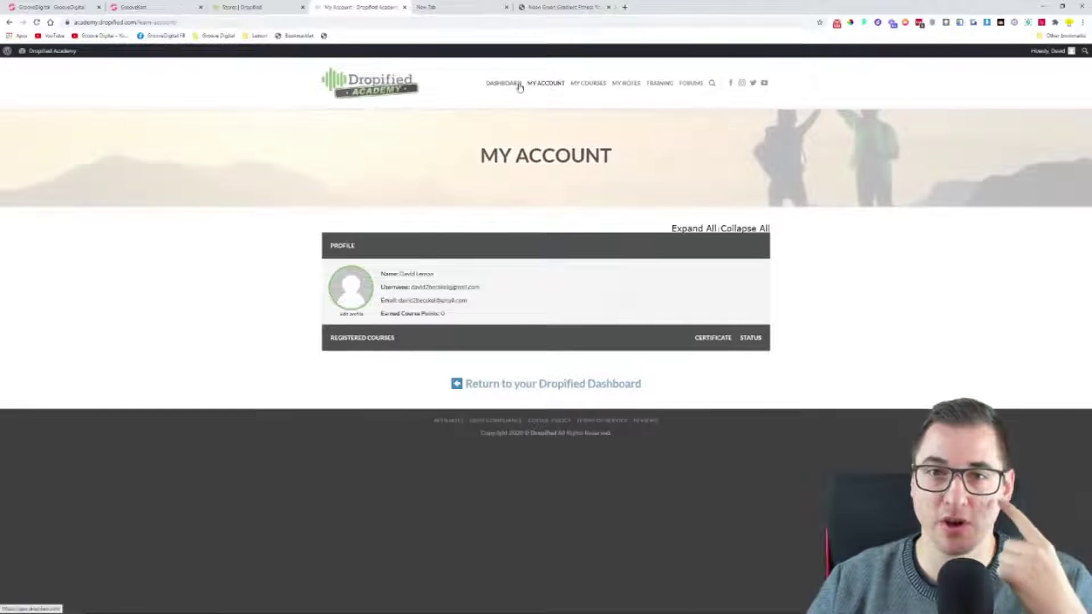
{"action": "left_click", "coordinate": [510, 87]}
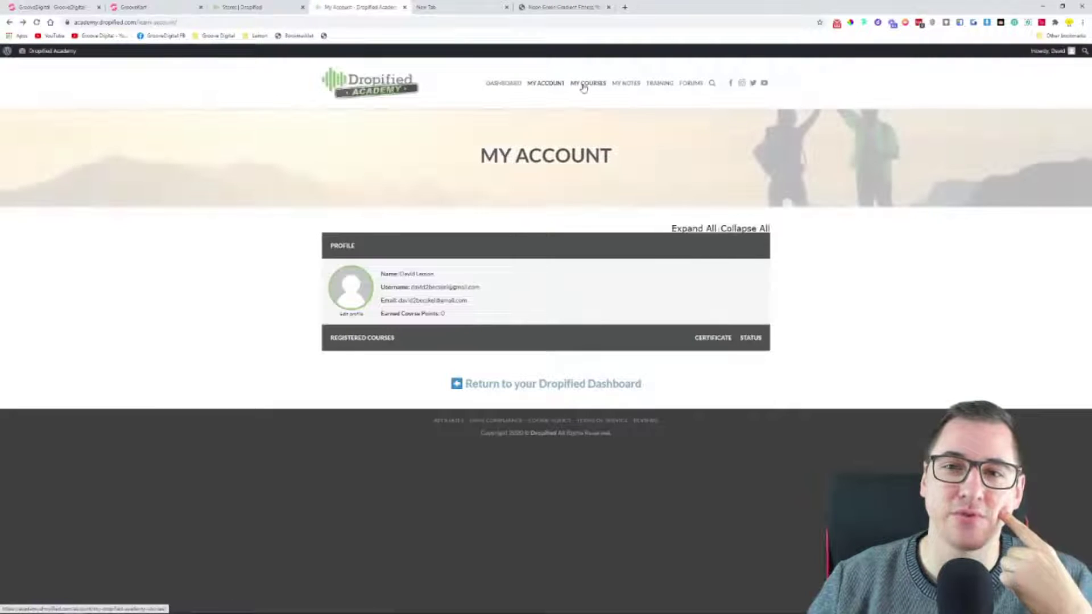
{"action": "left_click", "coordinate": [588, 86]}
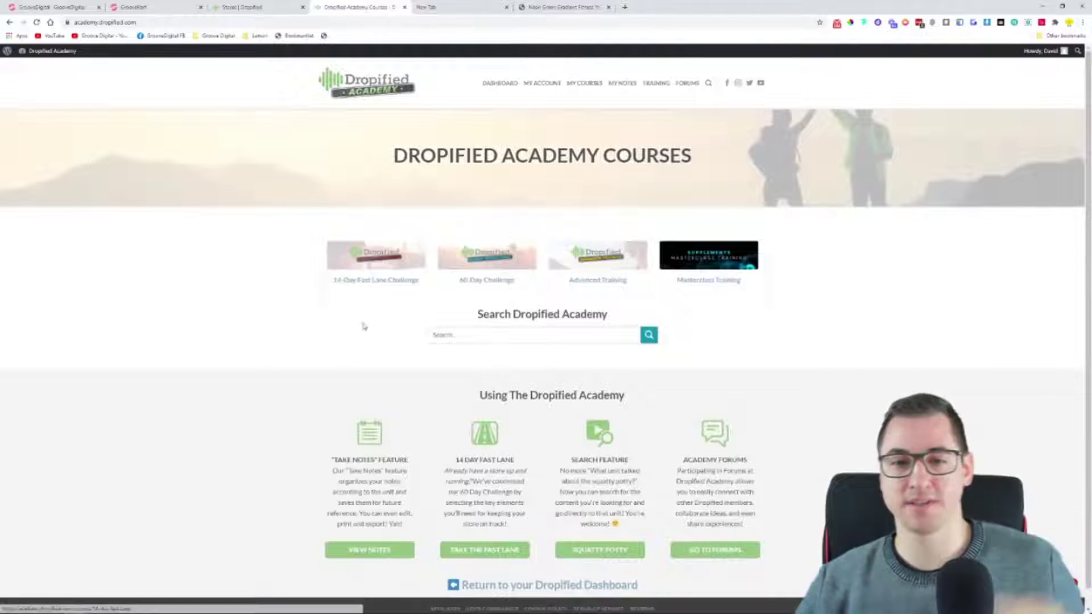
Step: Open the 14-Day Fast Lane Challenge course and look through its modules and lessons
{"action": "key", "text": "ctrl+plus"}
{"action": "key", "text": "ctrl+plus"}
{"action": "key", "text": "ctrl+plus"}
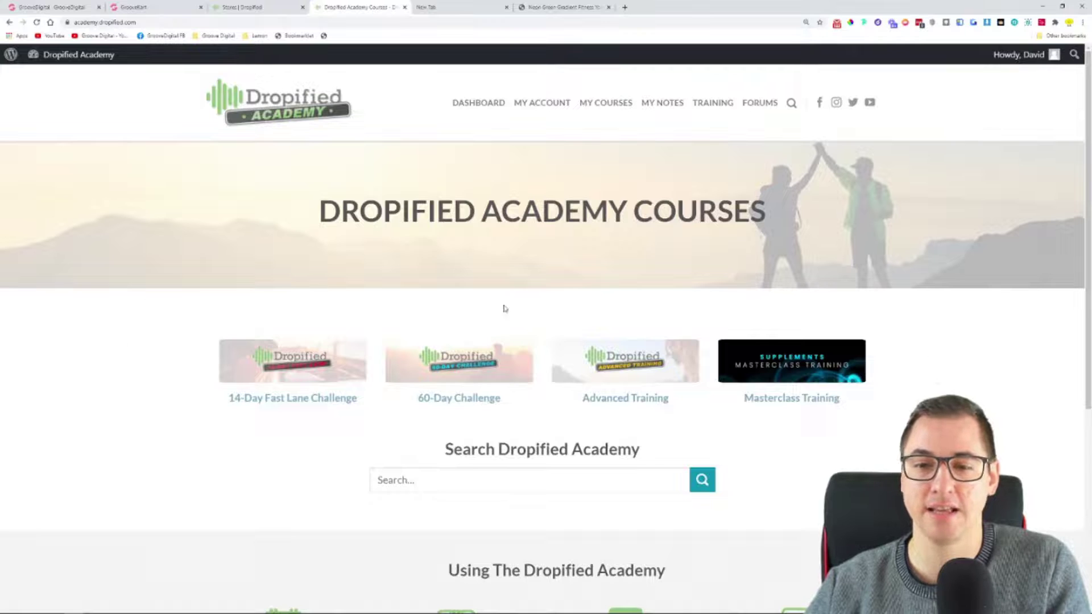
{"action": "scroll", "coordinate": [256, 380], "scroll_direction": "down", "scroll_amount": 2}
{"action": "scroll", "coordinate": [176, 336], "scroll_direction": "up", "scroll_amount": 2}
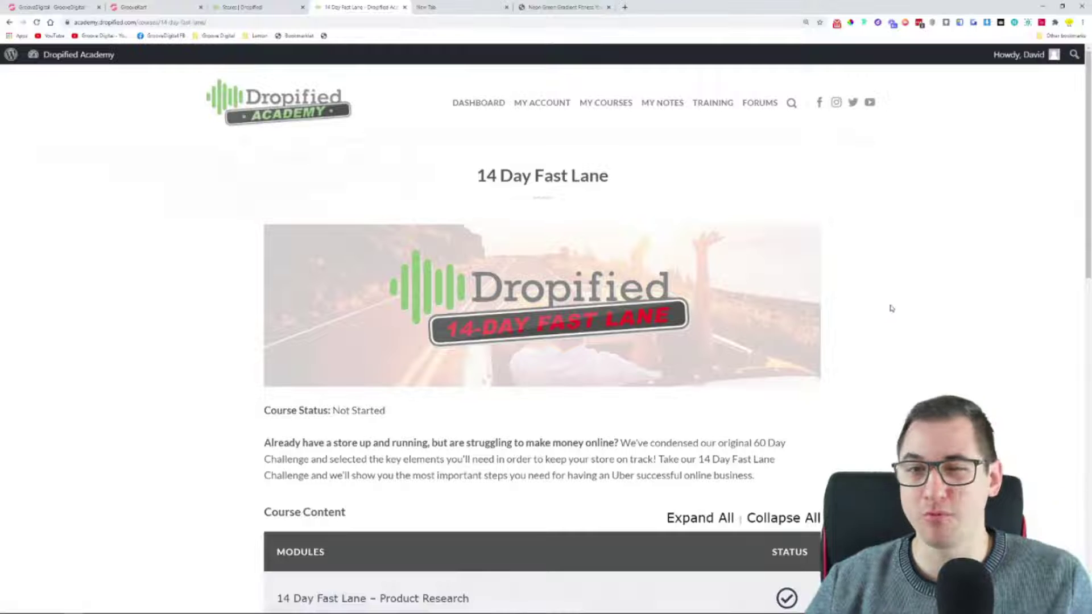
{"action": "scroll", "coordinate": [891, 308], "scroll_direction": "down", "scroll_amount": 6}
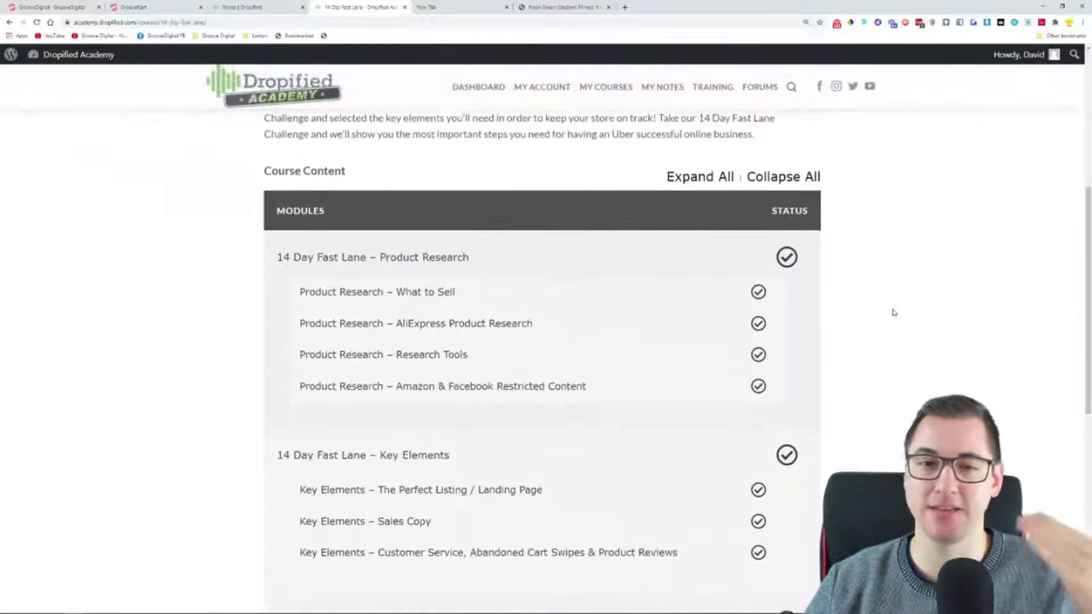
{"action": "scroll", "coordinate": [881, 300], "scroll_direction": "down", "scroll_amount": 4}
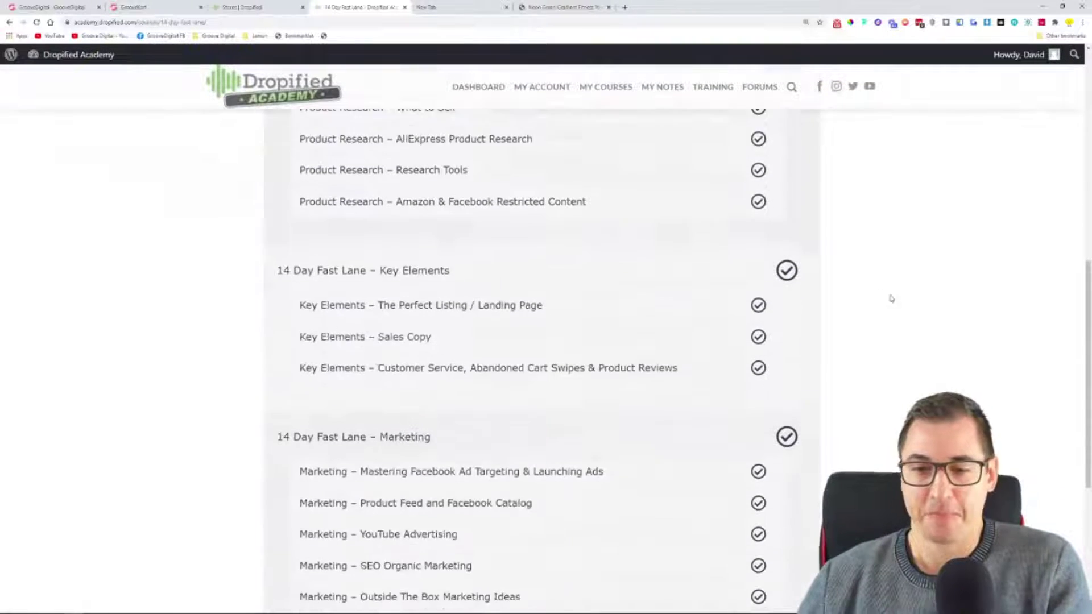
{"action": "scroll", "coordinate": [214, 307], "scroll_direction": "up", "scroll_amount": 2}
{"action": "scroll", "coordinate": [214, 307], "scroll_direction": "up", "scroll_amount": 1}
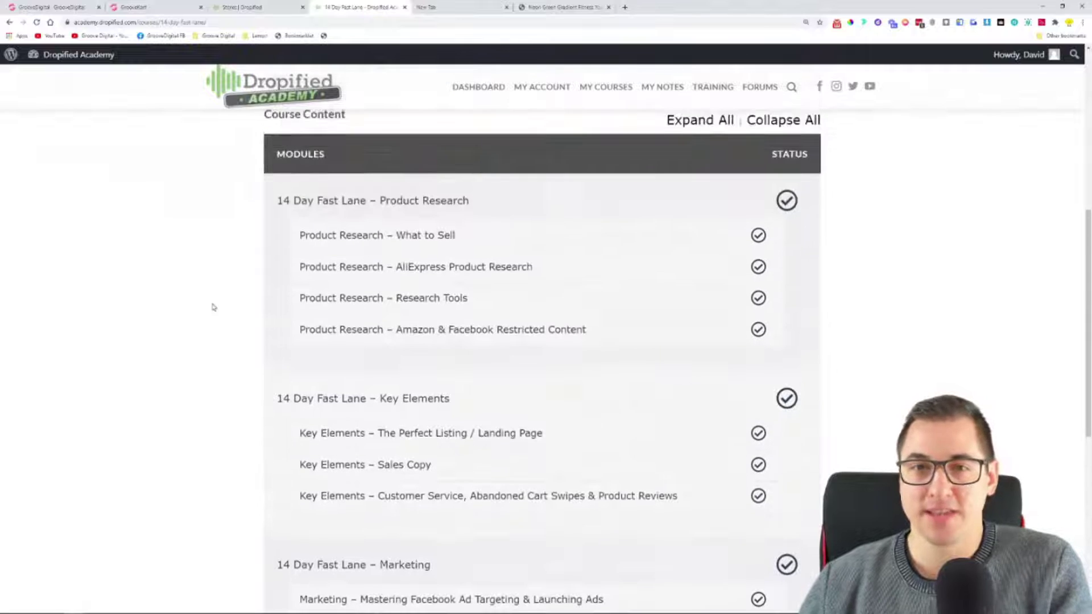
{"action": "scroll", "coordinate": [214, 307], "scroll_direction": "up", "scroll_amount": 2}
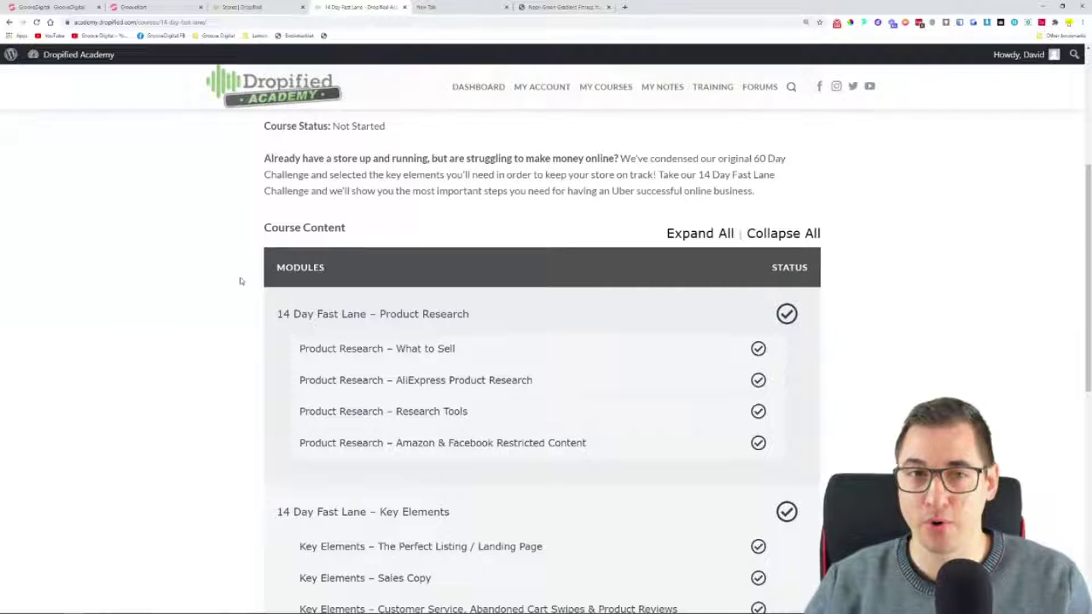
{"action": "scroll", "coordinate": [191, 235], "scroll_direction": "up", "scroll_amount": 4}
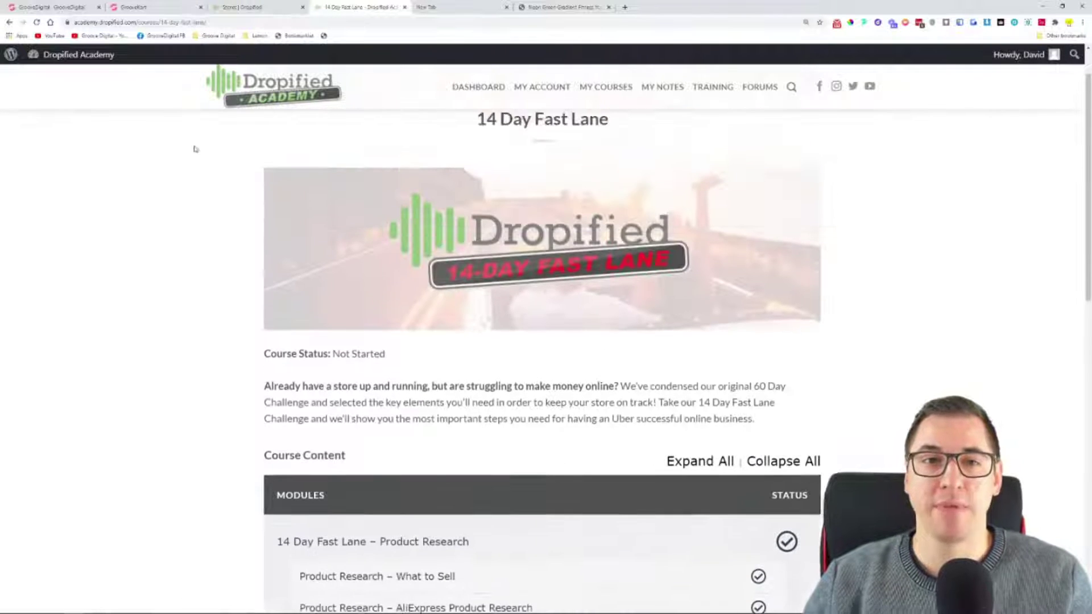
Step: Close GrooveKart's Dropified integration window and the Academy course page, and return to the Dropified Stores overview
{"action": "left_click", "coordinate": [145, 6]}
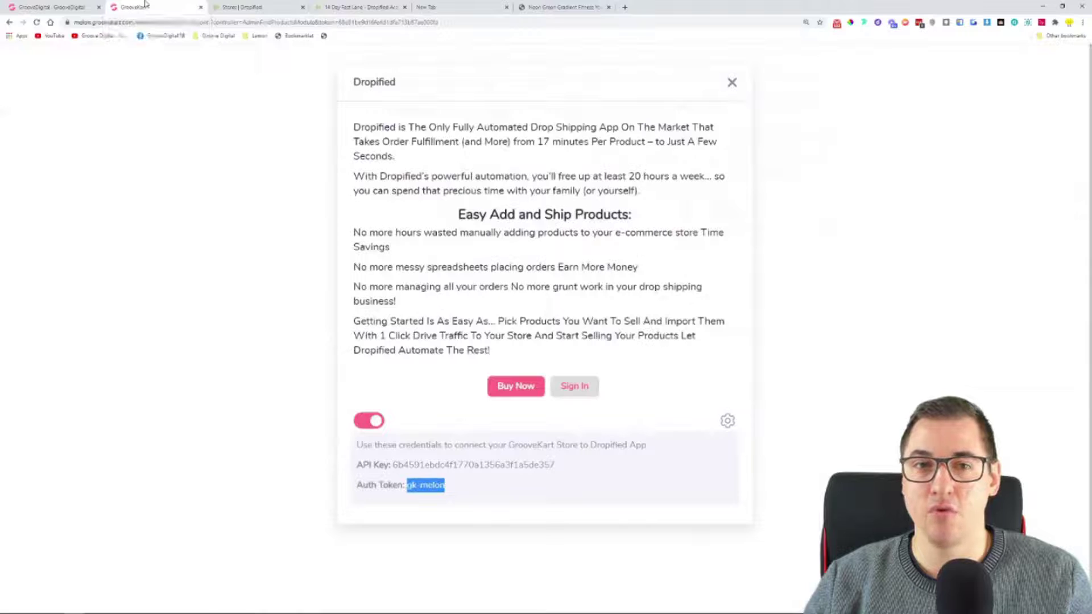
{"action": "left_click", "coordinate": [732, 83]}
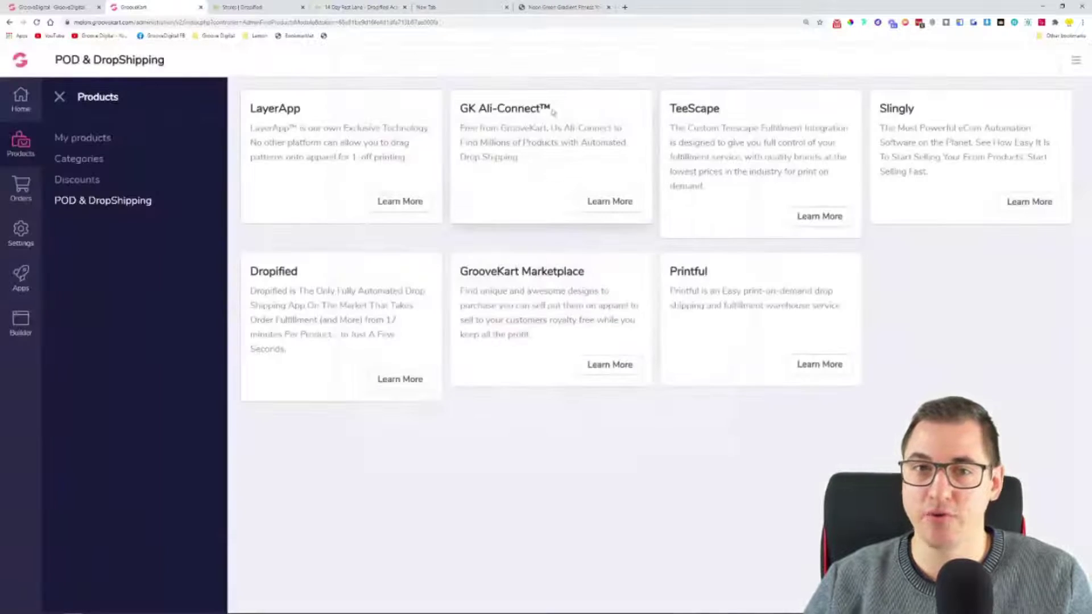
{"action": "left_click", "coordinate": [365, 5]}
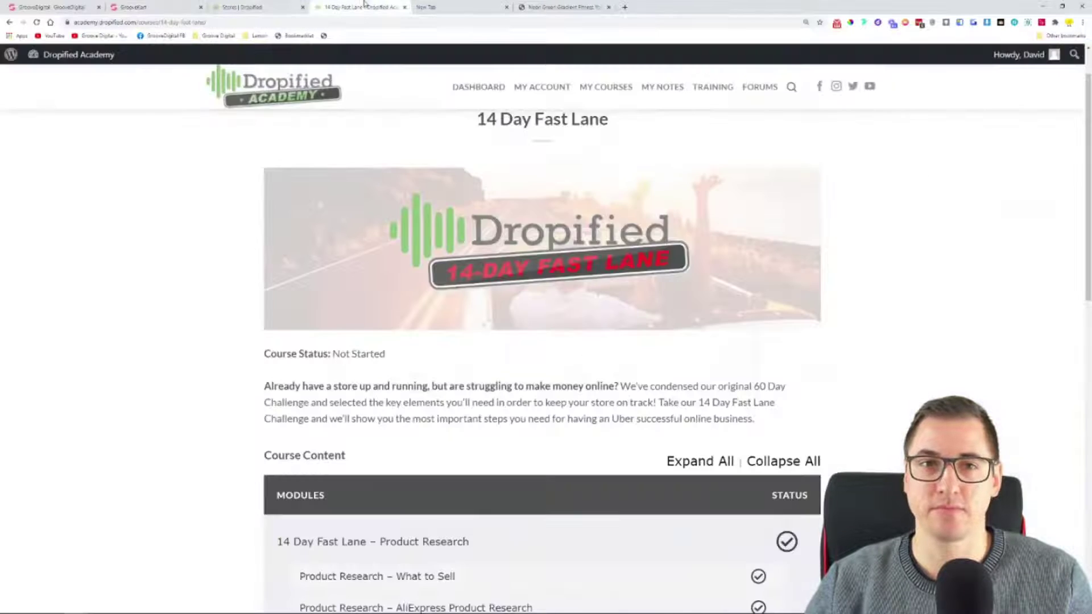
{"action": "left_click", "coordinate": [405, 8]}
{"action": "left_click", "coordinate": [244, 7]}
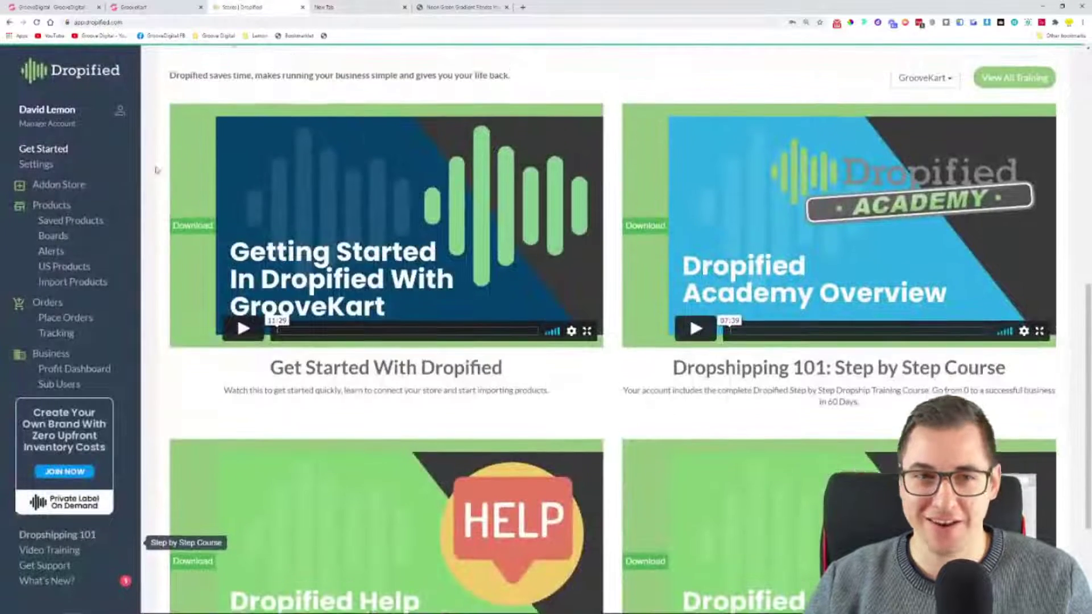
{"action": "scroll", "coordinate": [157, 169], "scroll_direction": "up", "scroll_amount": 10}
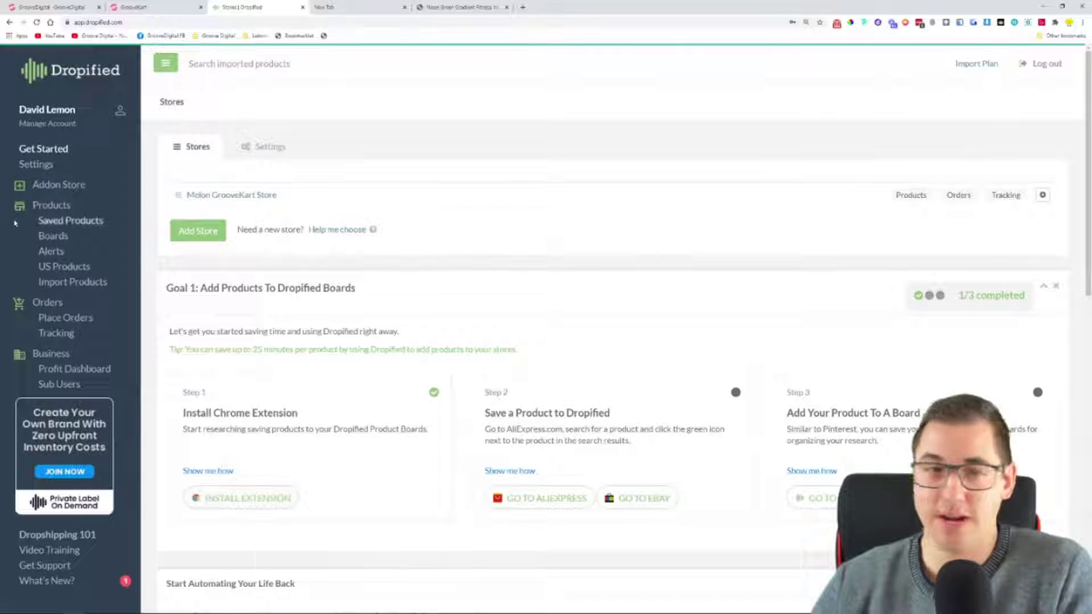
Step: Open the Dropified Dropshipping extension's Chrome Web Store page from Step 1 of the goal to check its installation
{"action": "left_click", "coordinate": [231, 506]}
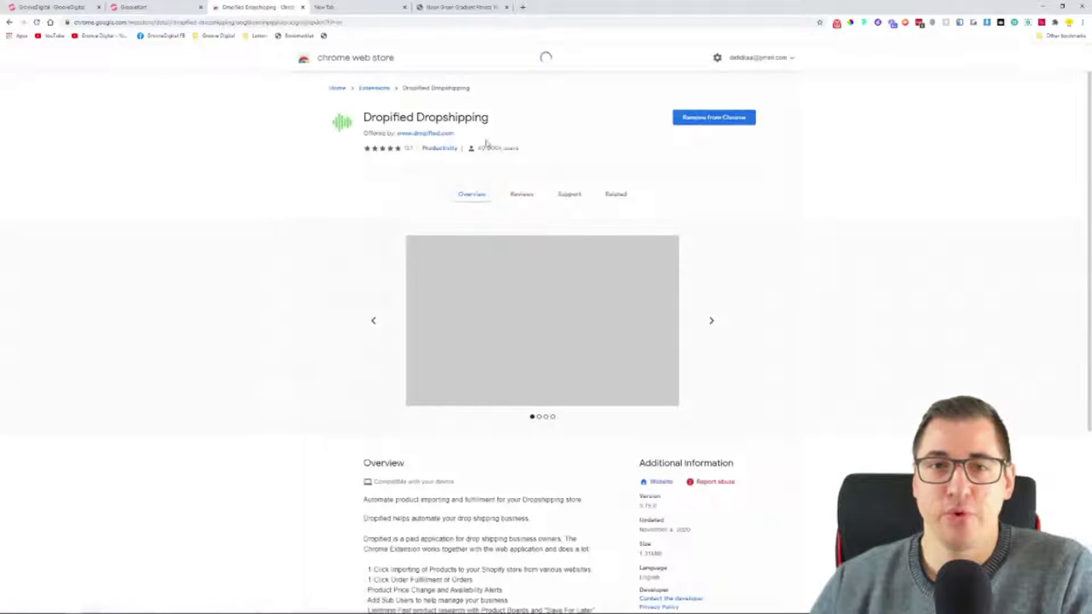
{"action": "key", "text": "ctrl+plus"}
{"action": "key", "text": "ctrl+plus"}
{"action": "key", "text": "ctrl+plus"}
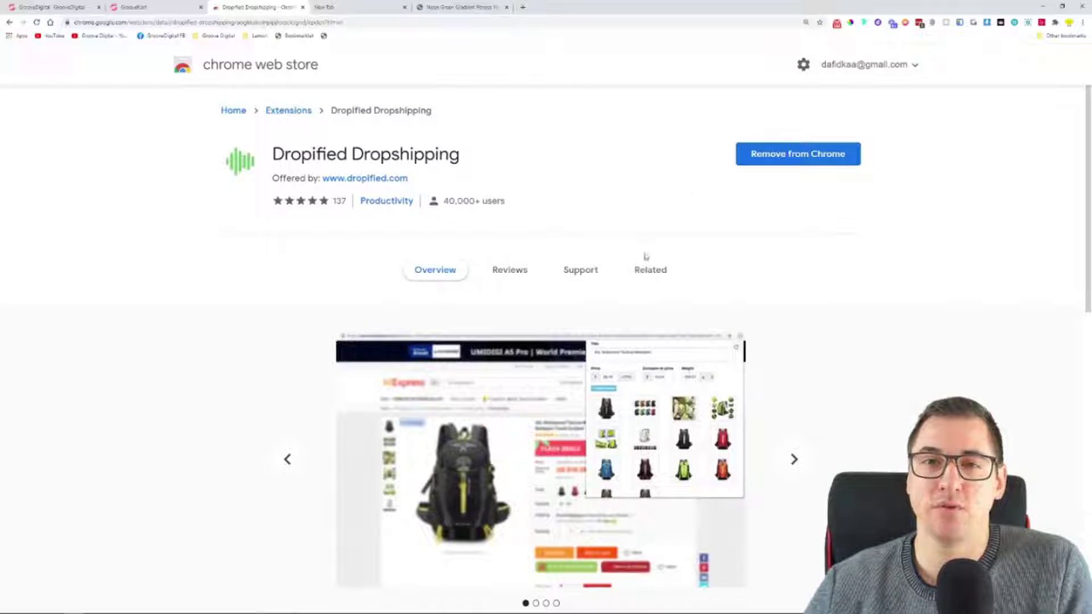
Step: Pin the Dropified Dropshipping extension in the browser and place it first among the pinned extensions
{"action": "left_click", "coordinate": [1057, 22]}
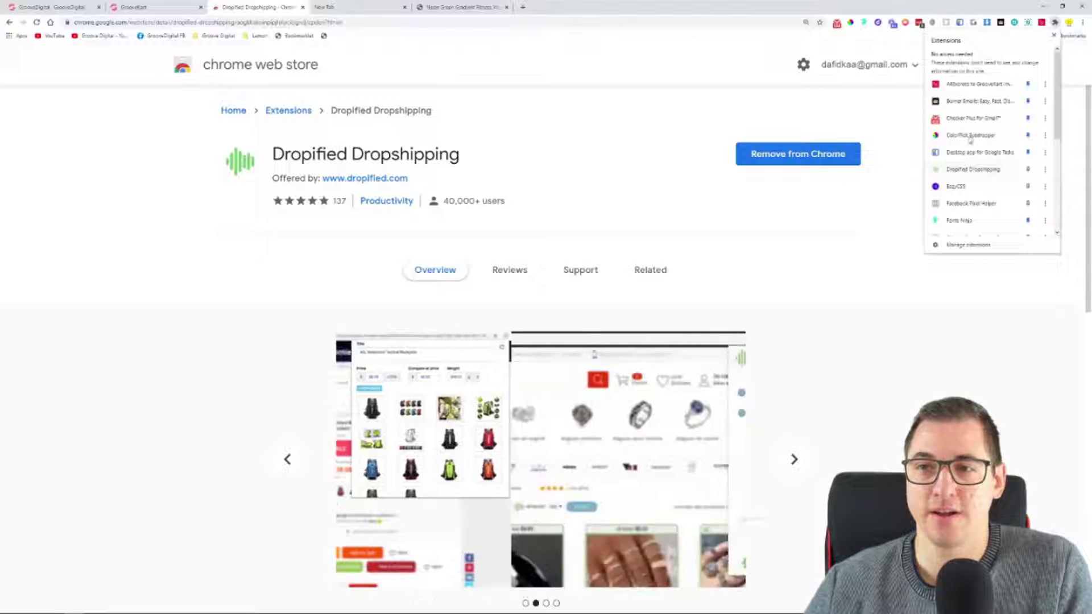
{"action": "left_click", "coordinate": [1029, 169]}
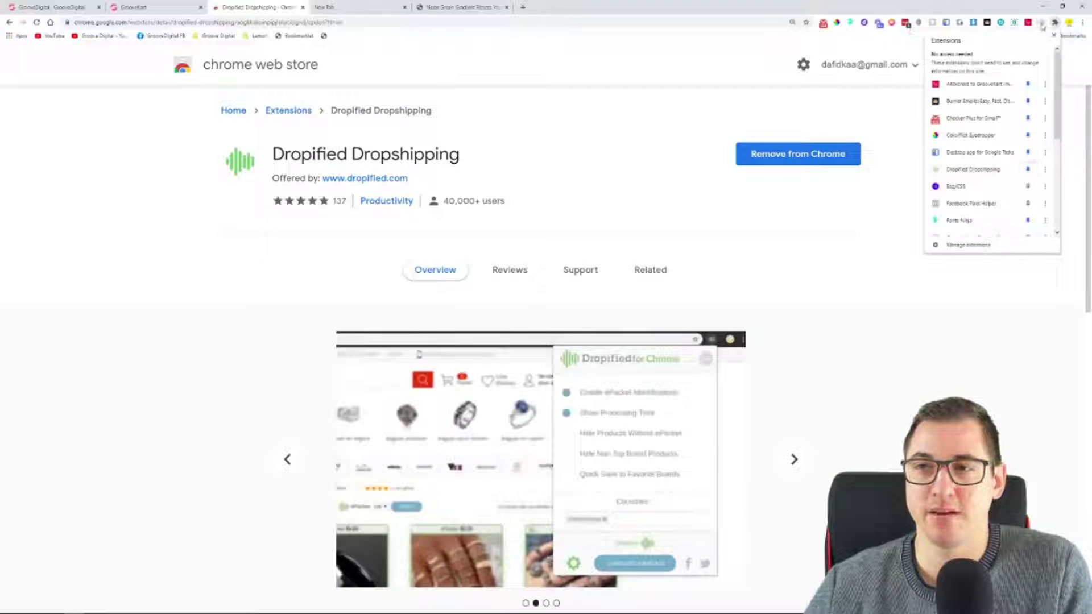
{"action": "left_click_drag", "start_coordinate": [824, 28], "coordinate": [845, 39]}
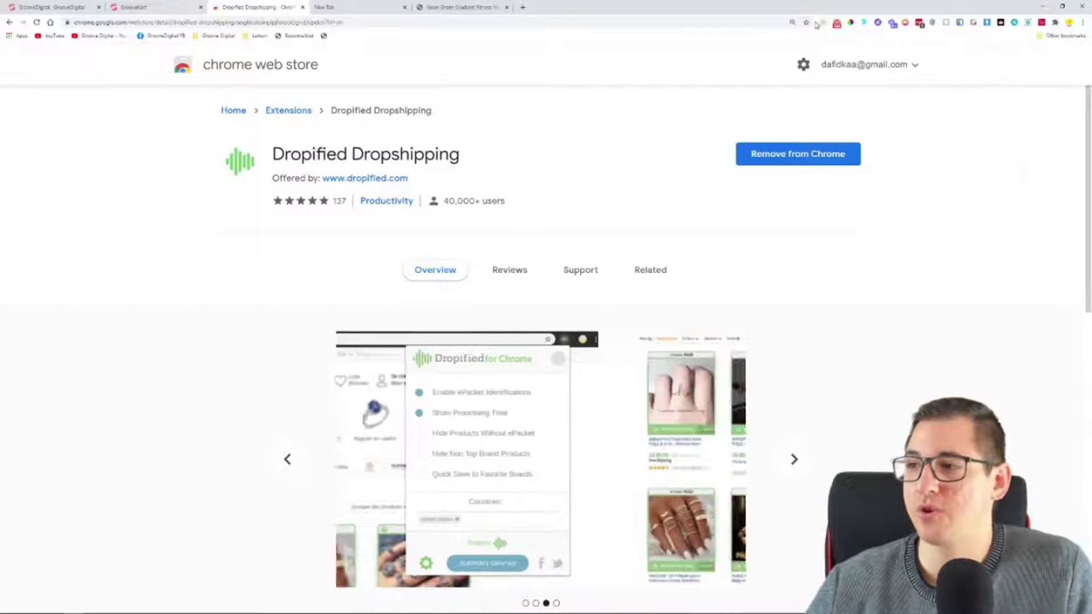
{"action": "left_click_drag", "start_coordinate": [834, 35], "coordinate": [823, 28]}
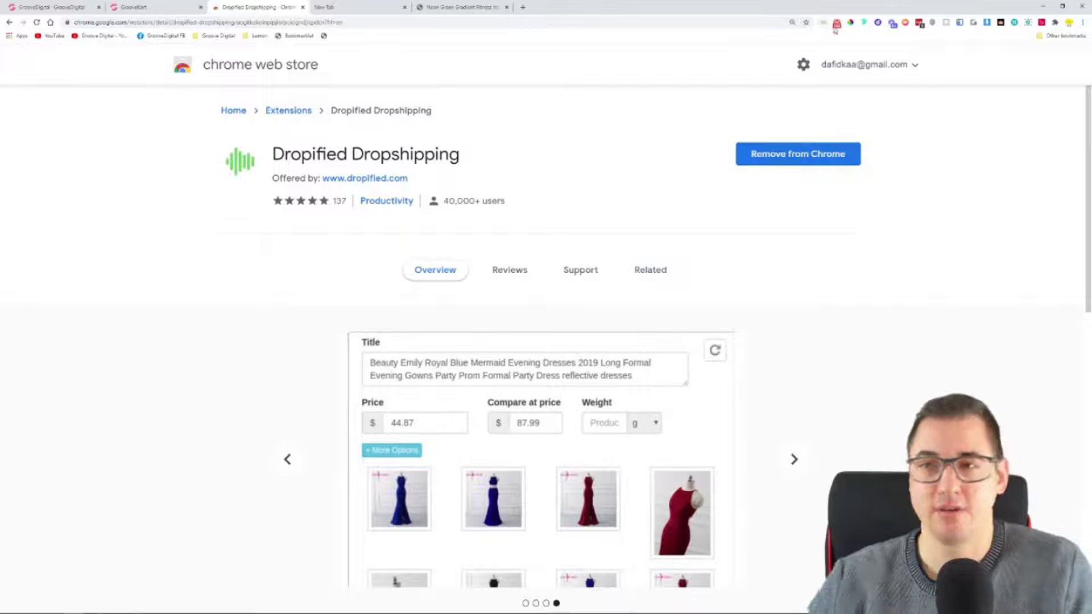
{"action": "left_click", "coordinate": [837, 24]}
{"action": "left_click", "coordinate": [675, 63]}
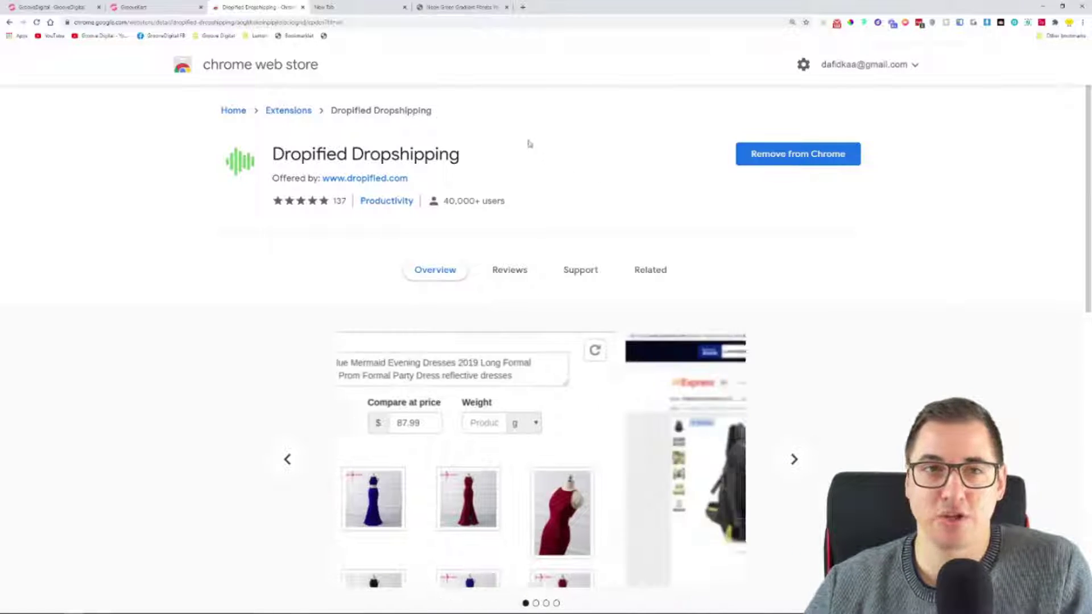
Step: Close the extension's web store page and reopen the Dropified Stores page from the browsing history
{"action": "left_click", "coordinate": [302, 8]}
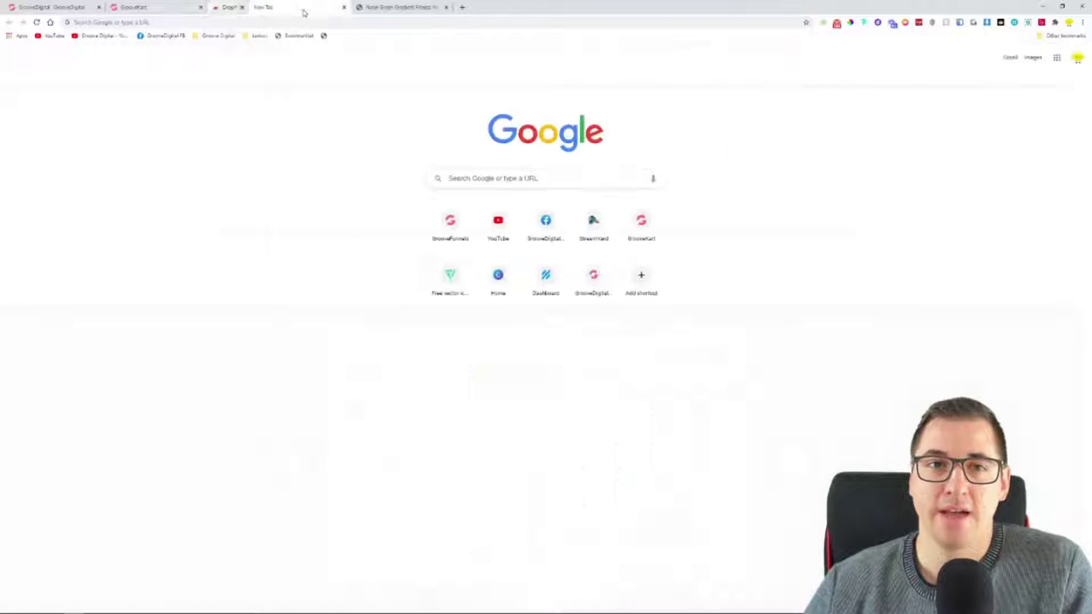
{"action": "left_click", "coordinate": [322, 35]}
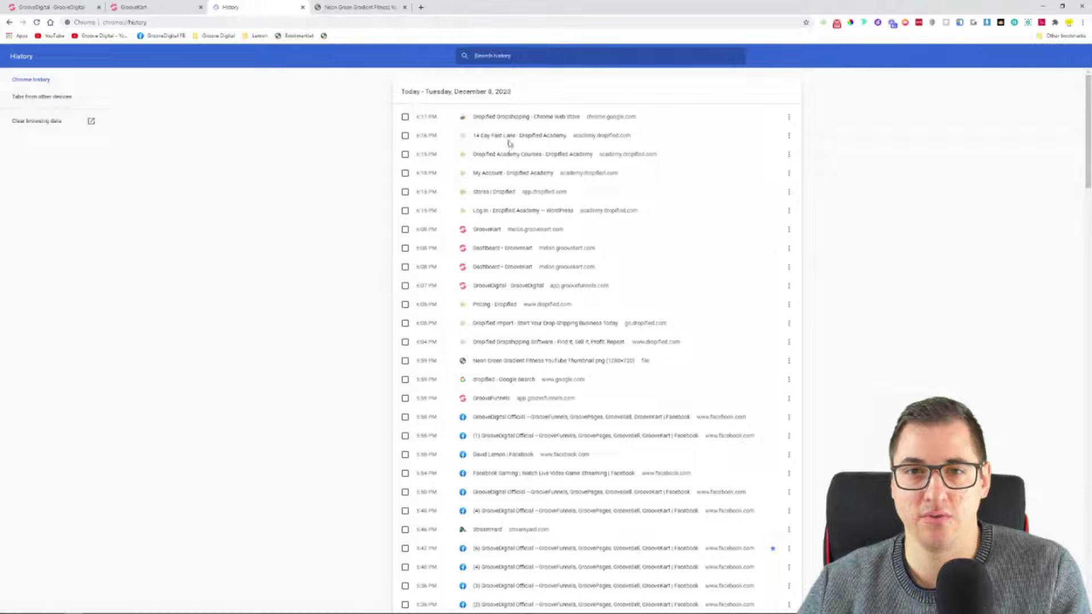
{"action": "left_click", "coordinate": [495, 196]}
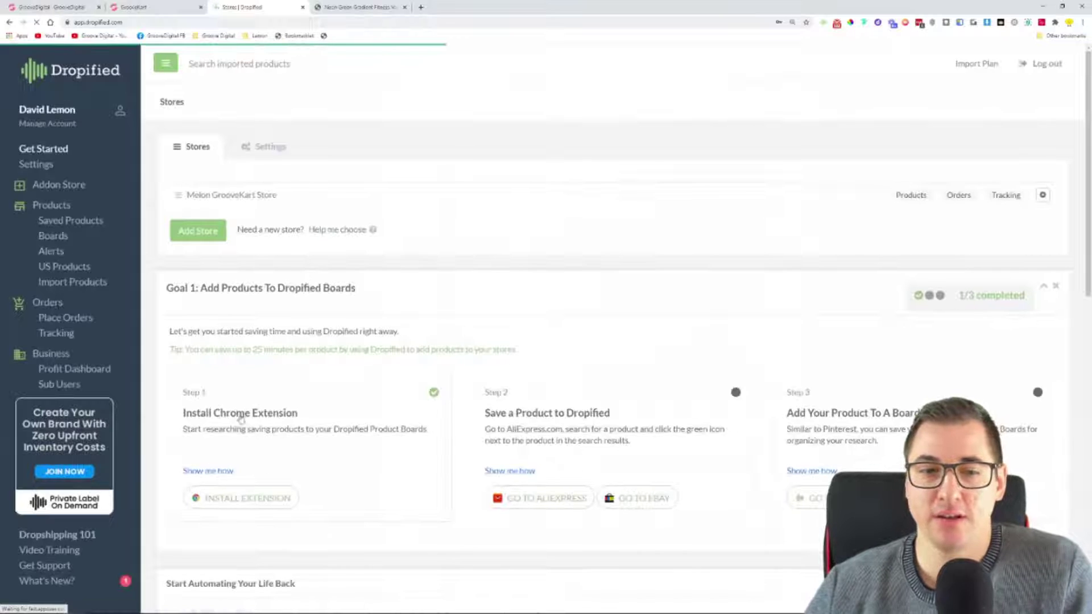
Step: Go to AliExpress from Dropified's Save a Product to Dropified step and dismiss the new-user coupon offer
{"action": "scroll", "coordinate": [514, 348], "scroll_direction": "down", "scroll_amount": 2}
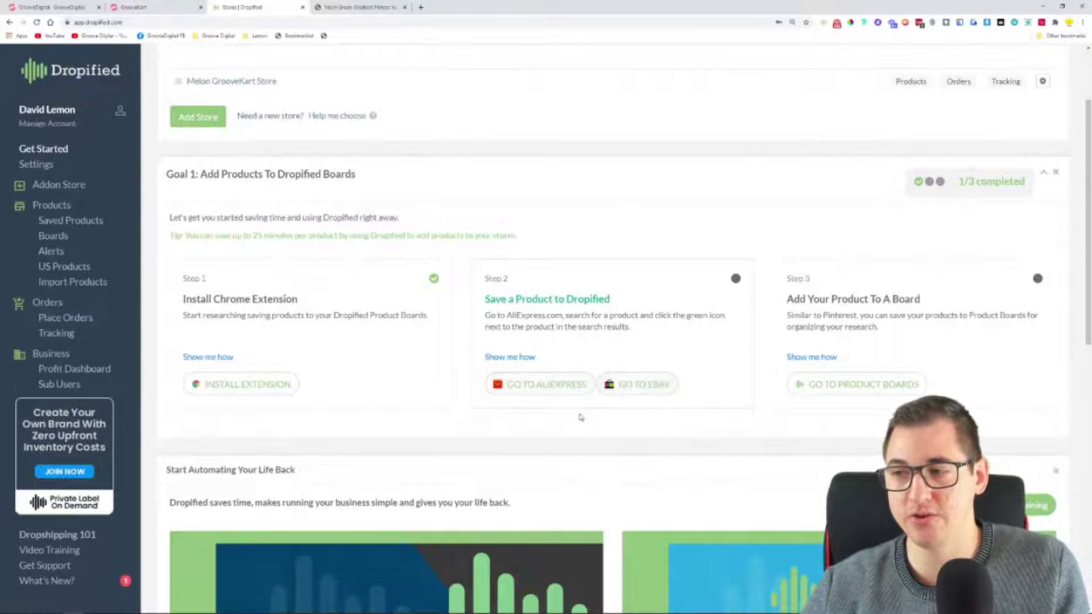
{"action": "key", "text": "ctrl+plus"}
{"action": "key", "text": "ctrl+plus"}
{"action": "key", "text": "ctrl+plus"}
{"action": "scroll", "coordinate": [586, 409], "scroll_direction": "down", "scroll_amount": 2}
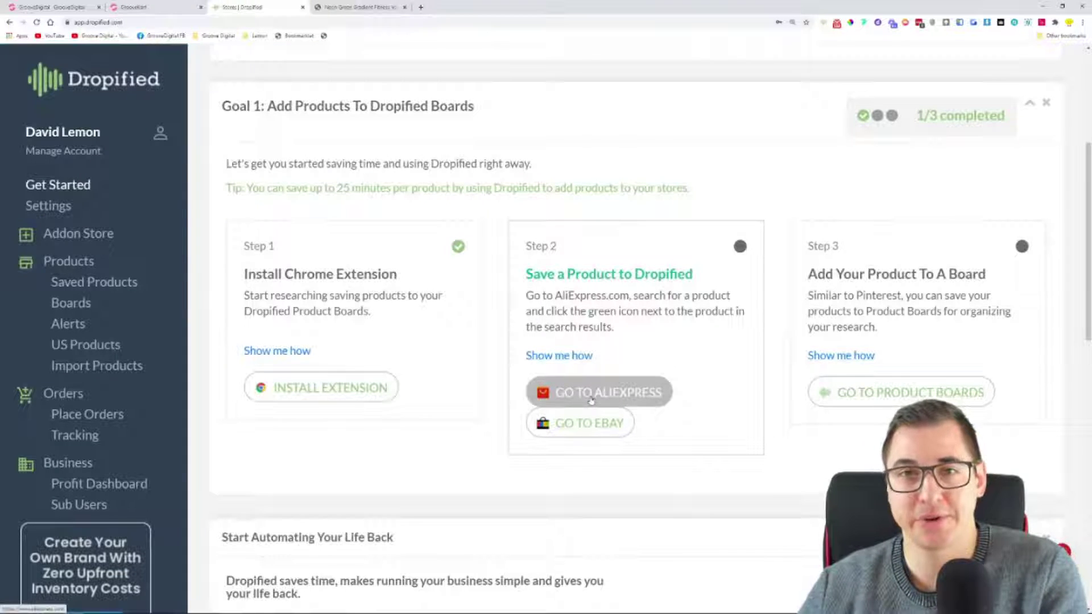
{"action": "left_click", "coordinate": [591, 401]}
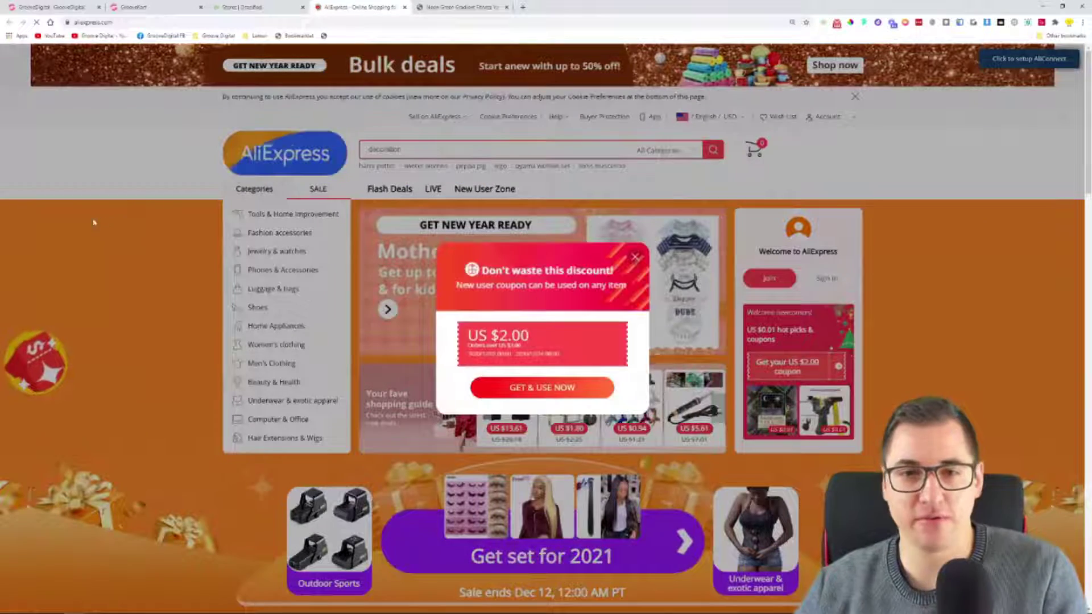
{"action": "left_click", "coordinate": [106, 240]}
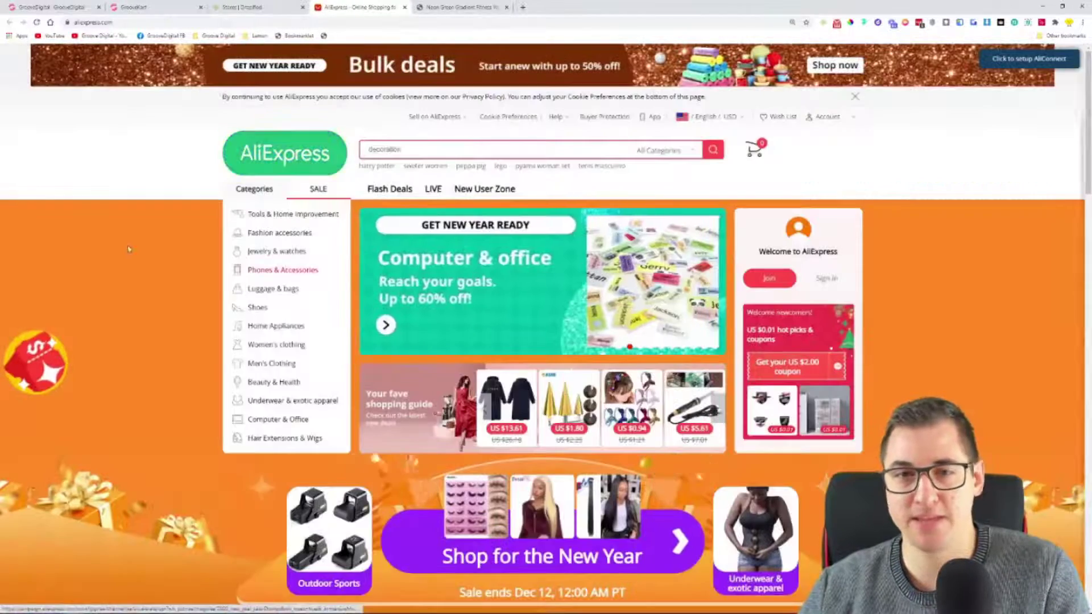
{"action": "key", "text": "ctrl+plus"}
{"action": "key", "text": "ctrl+plus"}
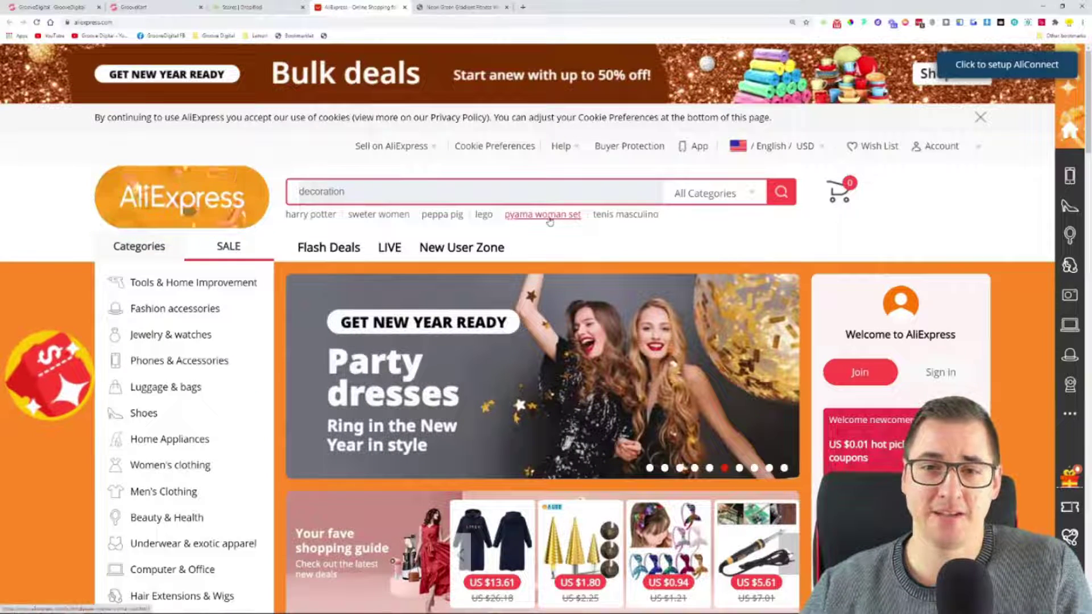
Step: Open AliExpress's suggested "pyama woman set" search and inspect the ePacket labels and processing times on the product listings
{"action": "left_click", "coordinate": [550, 221]}
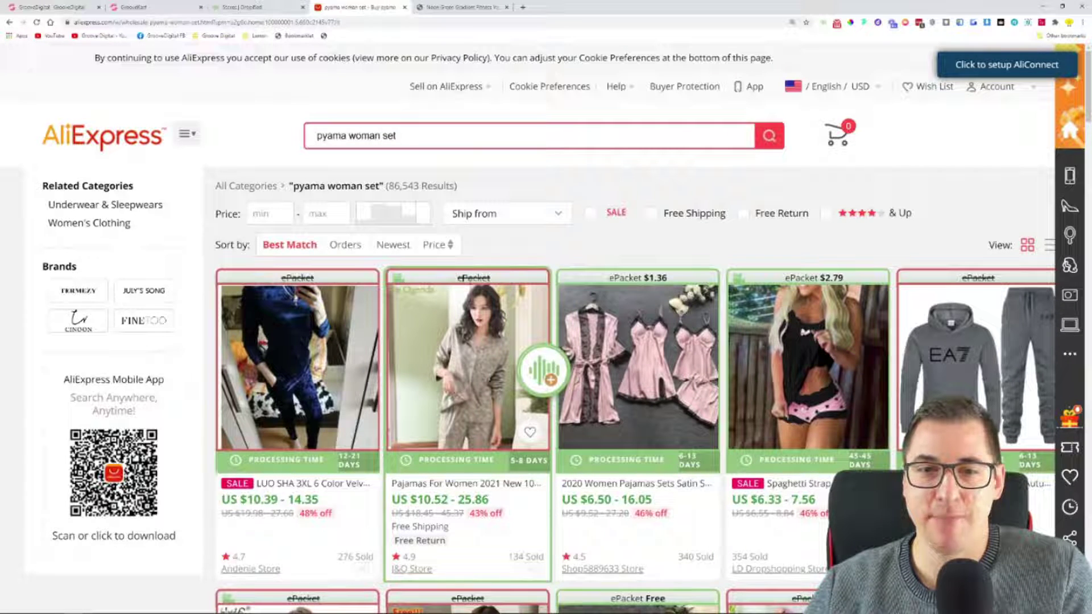
{"action": "left_click_drag", "start_coordinate": [450, 281], "coordinate": [495, 287]}
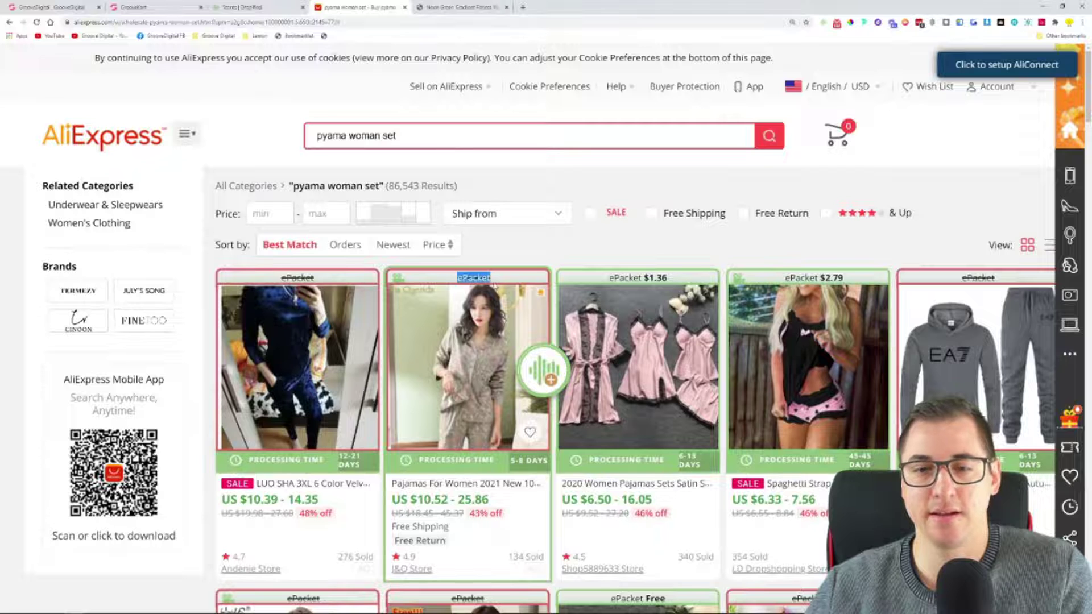
{"action": "left_click", "coordinate": [504, 261]}
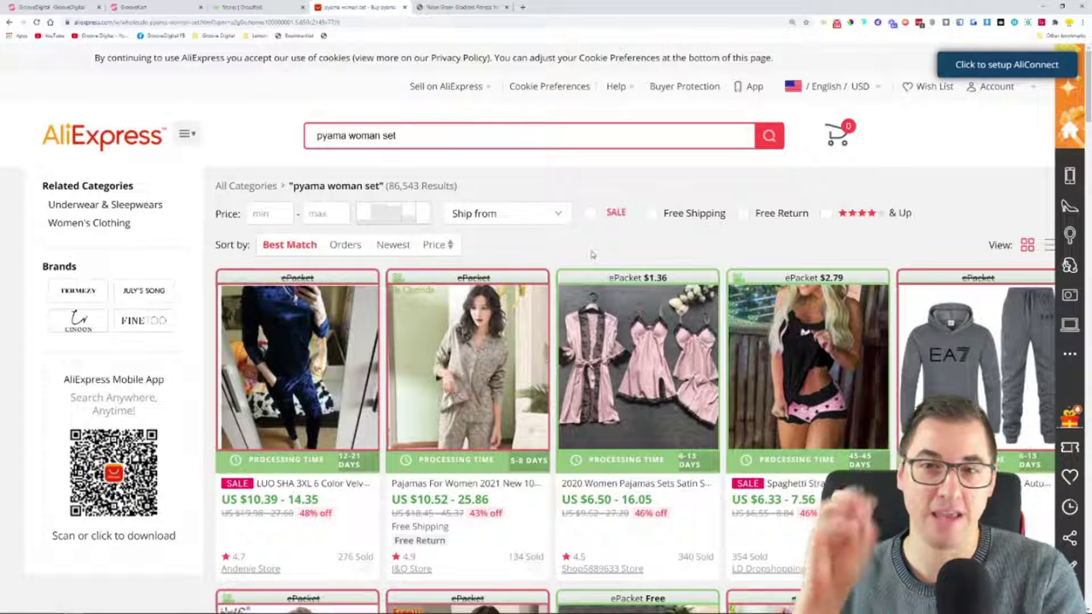
{"action": "scroll", "coordinate": [441, 367], "scroll_direction": "down", "scroll_amount": 5}
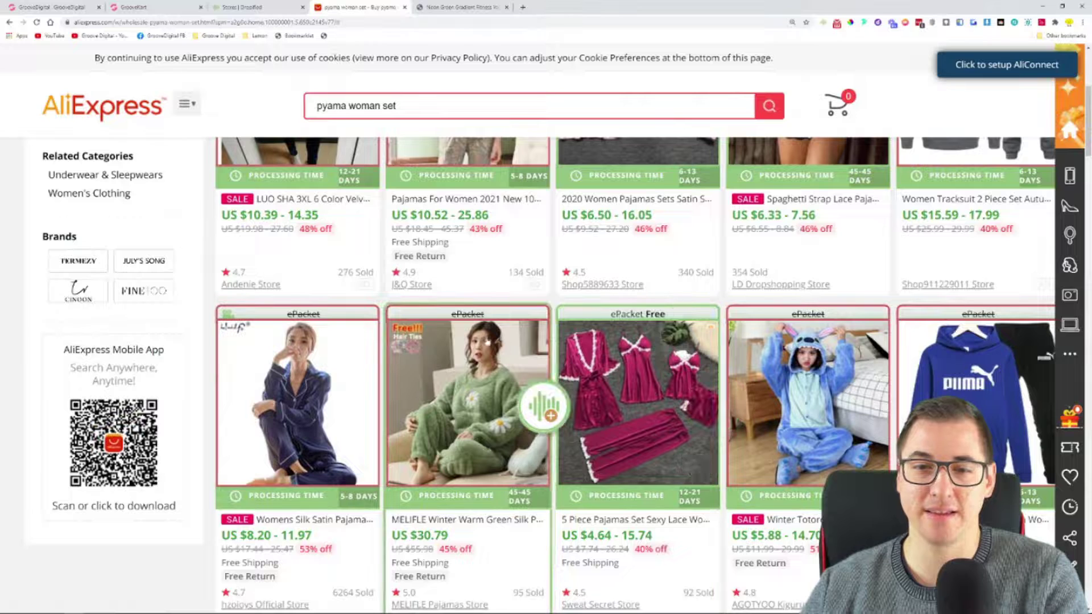
{"action": "scroll", "coordinate": [486, 332], "scroll_direction": "up", "scroll_amount": 5}
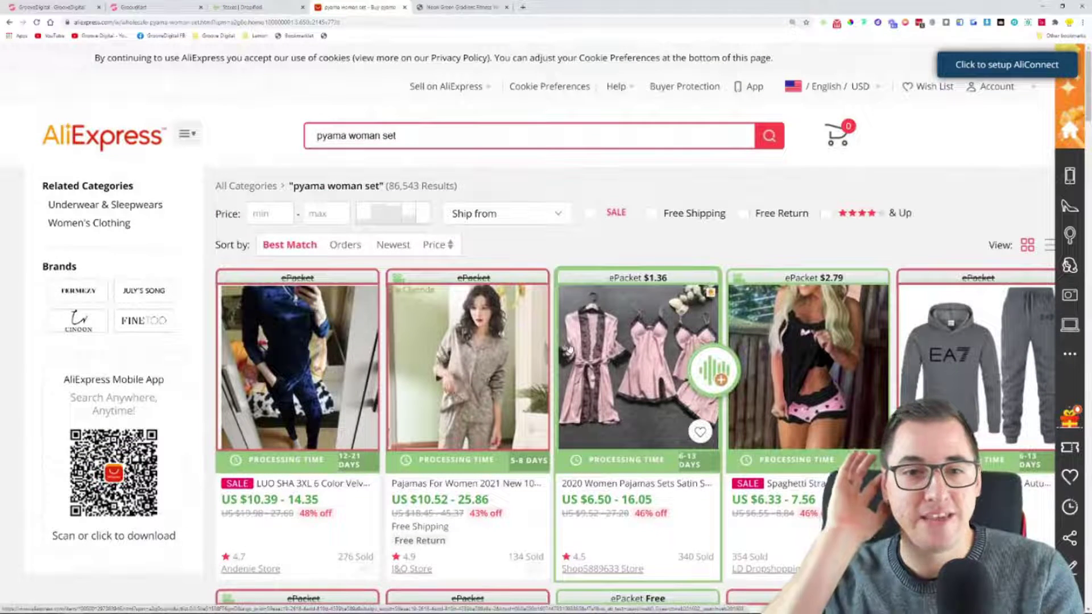
Step: Turn on Hide Products Without ePacket in the Dropified extension and browse the filtered pajama listings
{"action": "left_click", "coordinate": [823, 24]}
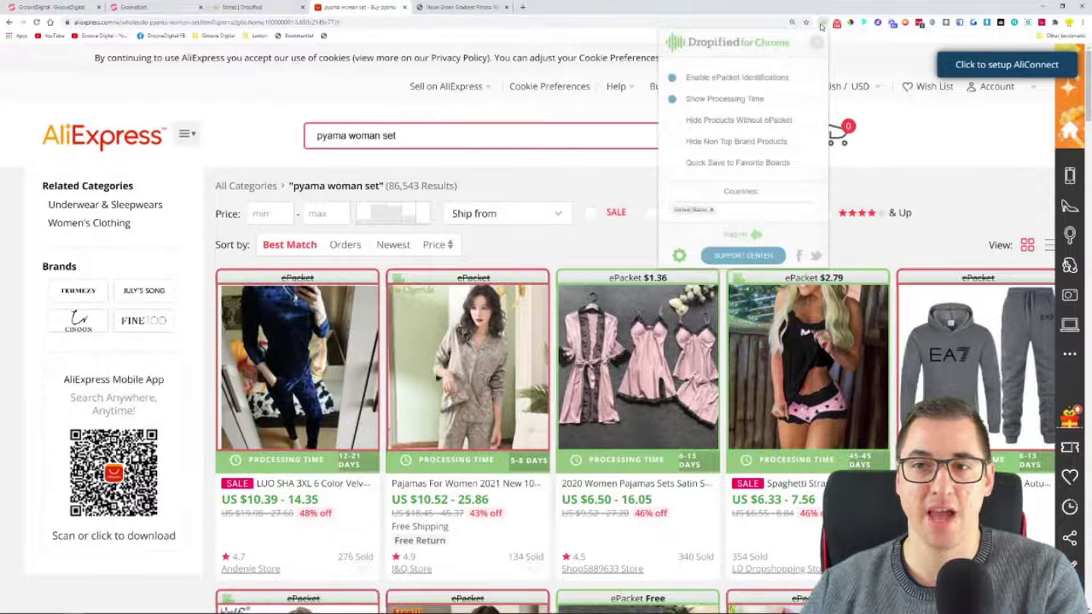
{"action": "left_click", "coordinate": [674, 121]}
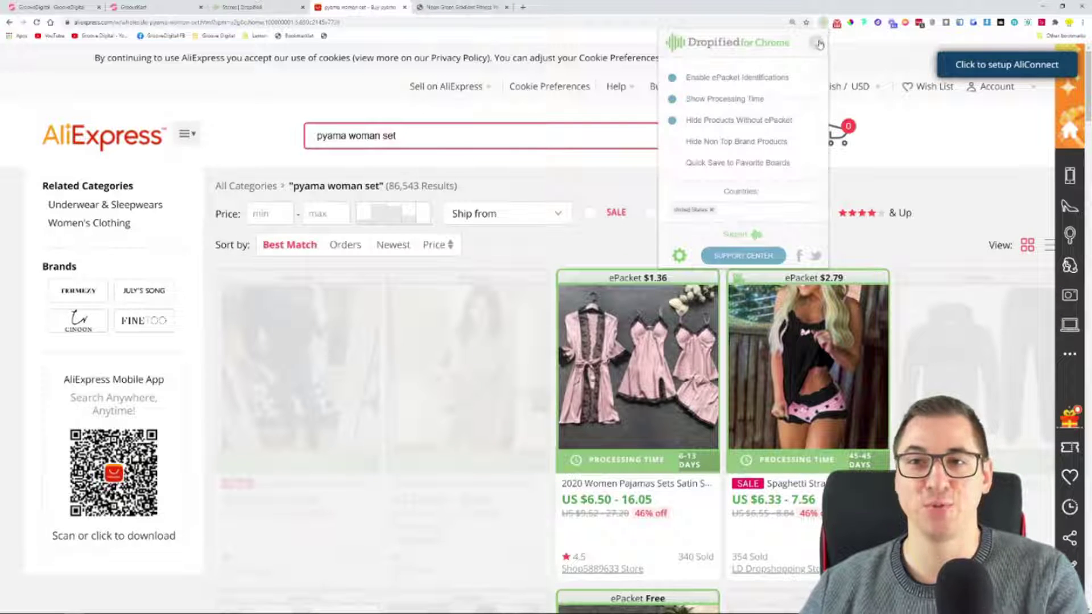
{"action": "left_click", "coordinate": [734, 160]}
{"action": "scroll", "coordinate": [669, 220], "scroll_direction": "down", "scroll_amount": 2}
{"action": "scroll", "coordinate": [668, 221], "scroll_direction": "down", "scroll_amount": 3}
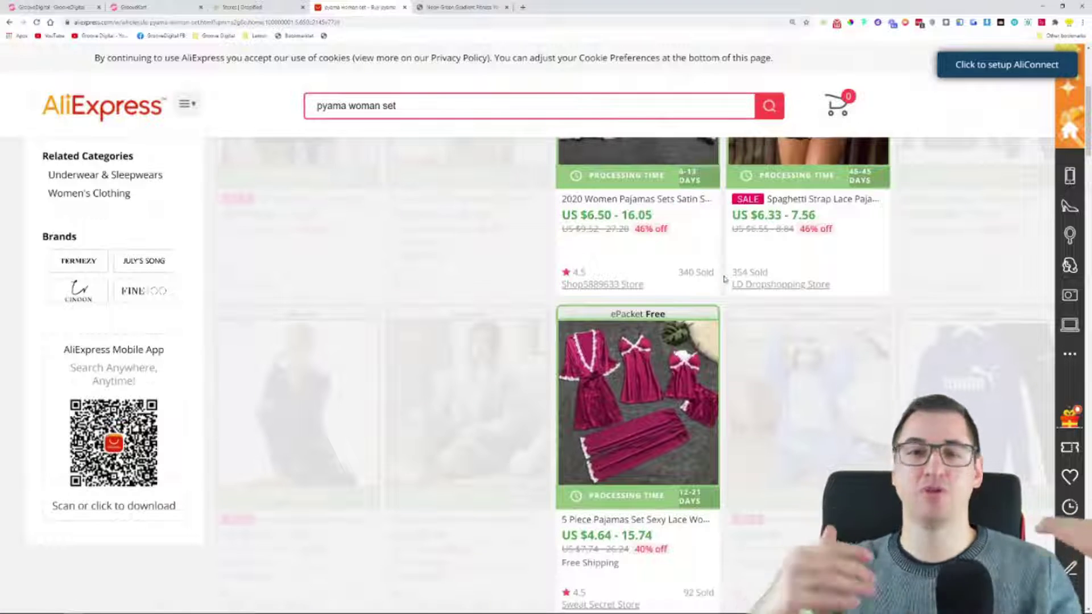
{"action": "scroll", "coordinate": [724, 278], "scroll_direction": "down", "scroll_amount": 5}
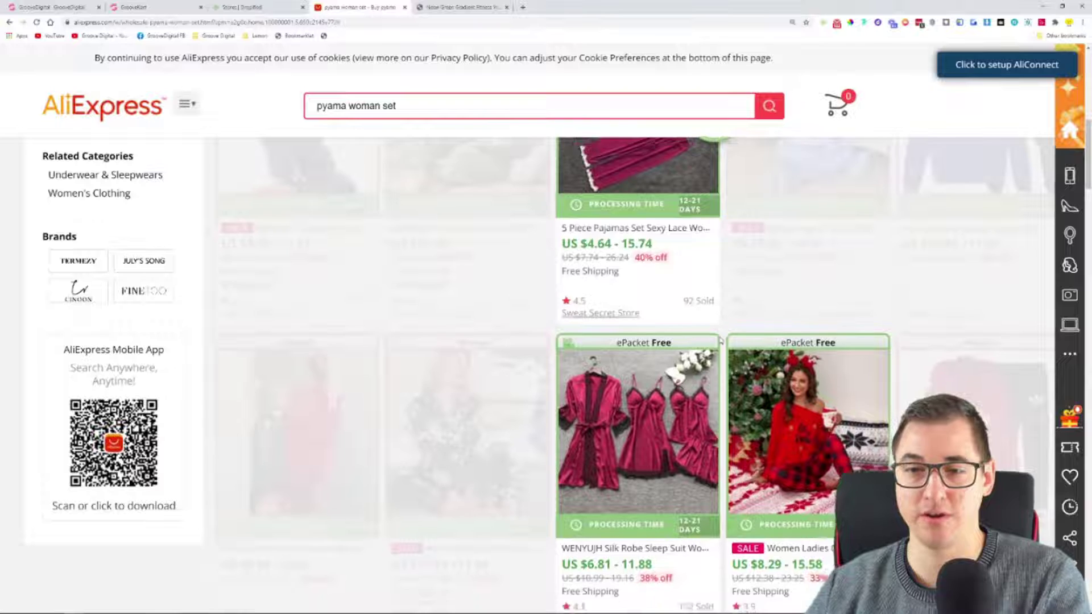
{"action": "scroll", "coordinate": [719, 340], "scroll_direction": "down", "scroll_amount": 2}
{"action": "scroll", "coordinate": [720, 340], "scroll_direction": "down", "scroll_amount": 2}
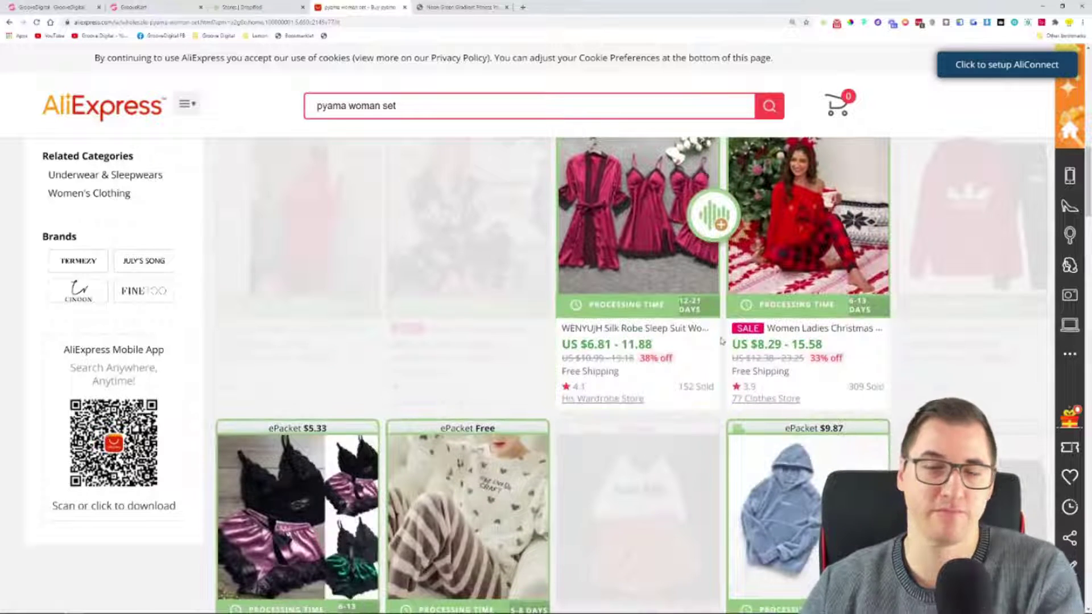
{"action": "scroll", "coordinate": [722, 340], "scroll_direction": "down", "scroll_amount": 2}
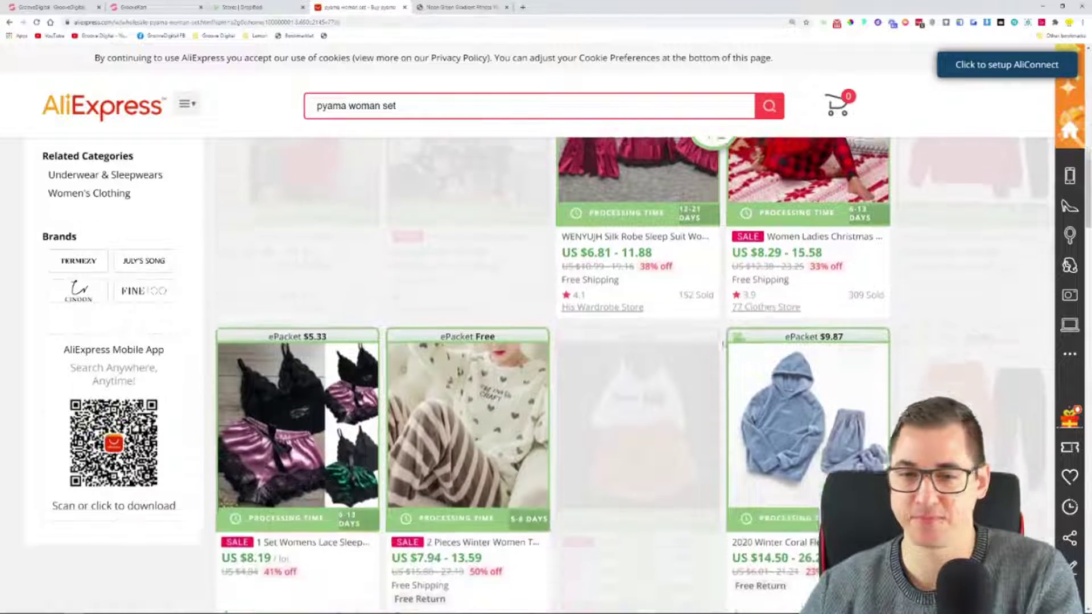
{"action": "scroll", "coordinate": [725, 293], "scroll_direction": "up", "scroll_amount": 5}
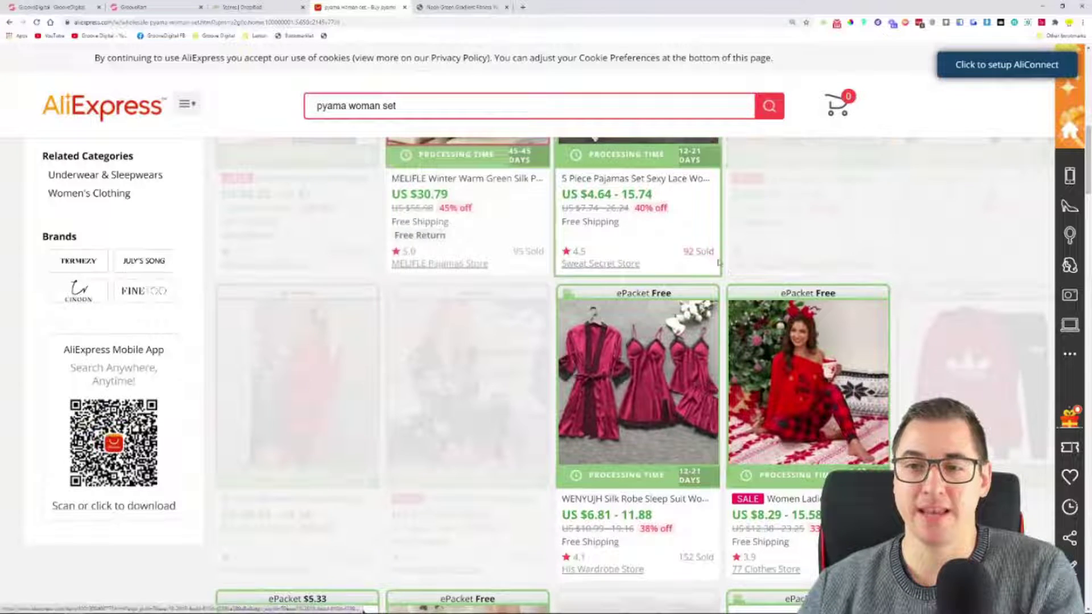
{"action": "scroll", "coordinate": [726, 270], "scroll_direction": "up", "scroll_amount": 5}
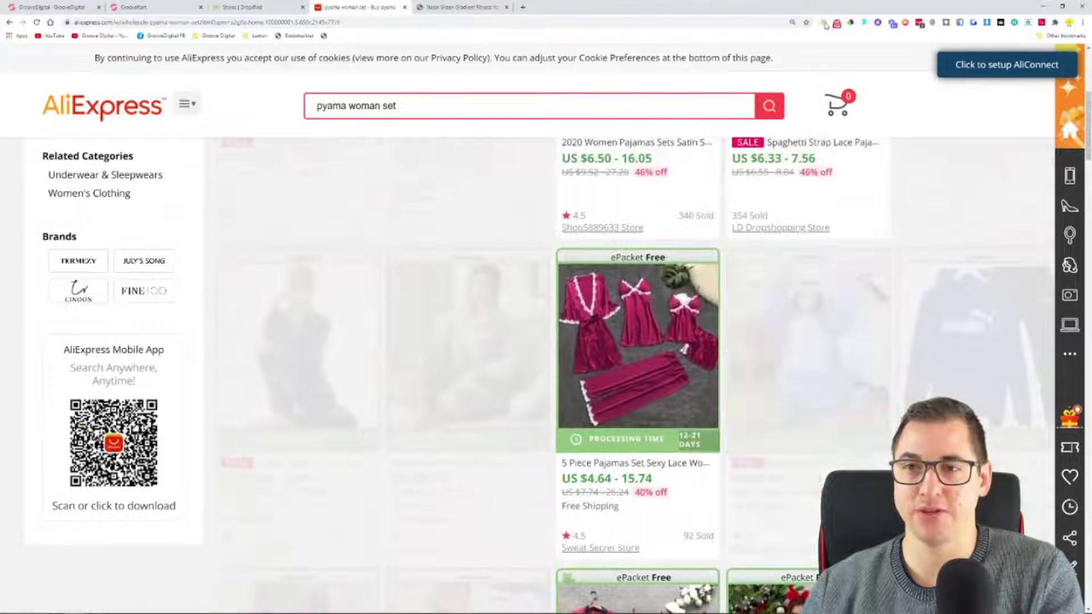
Step: Turn off Hide Products Without ePacket in the extension, and revisit Dropified's Goal 1 steps before returning to the AliExpress results
{"action": "left_click", "coordinate": [823, 22]}
{"action": "left_click", "coordinate": [672, 121]}
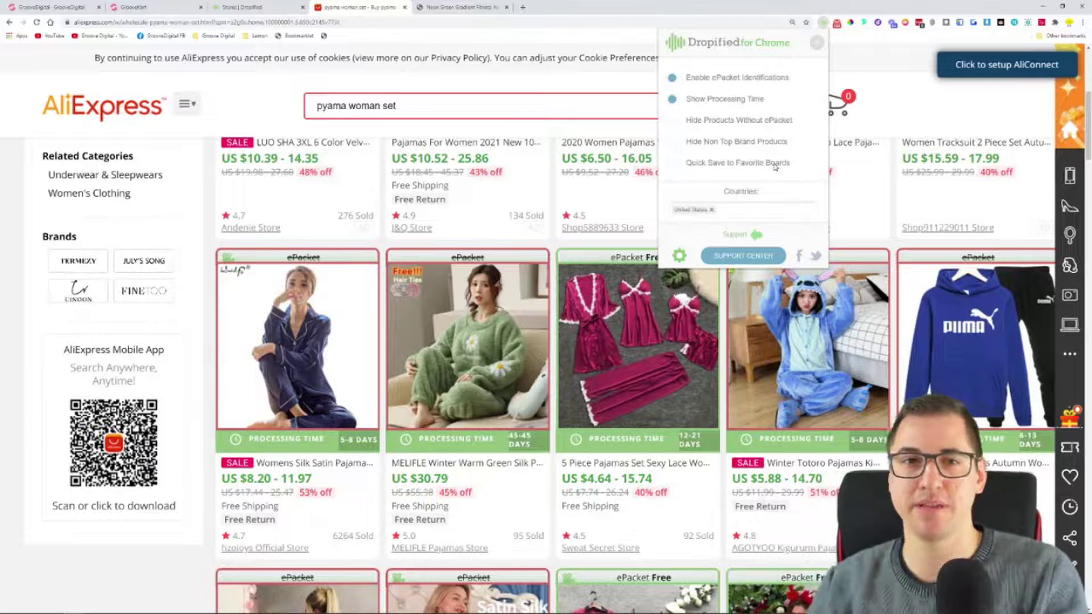
{"action": "left_click", "coordinate": [250, 7]}
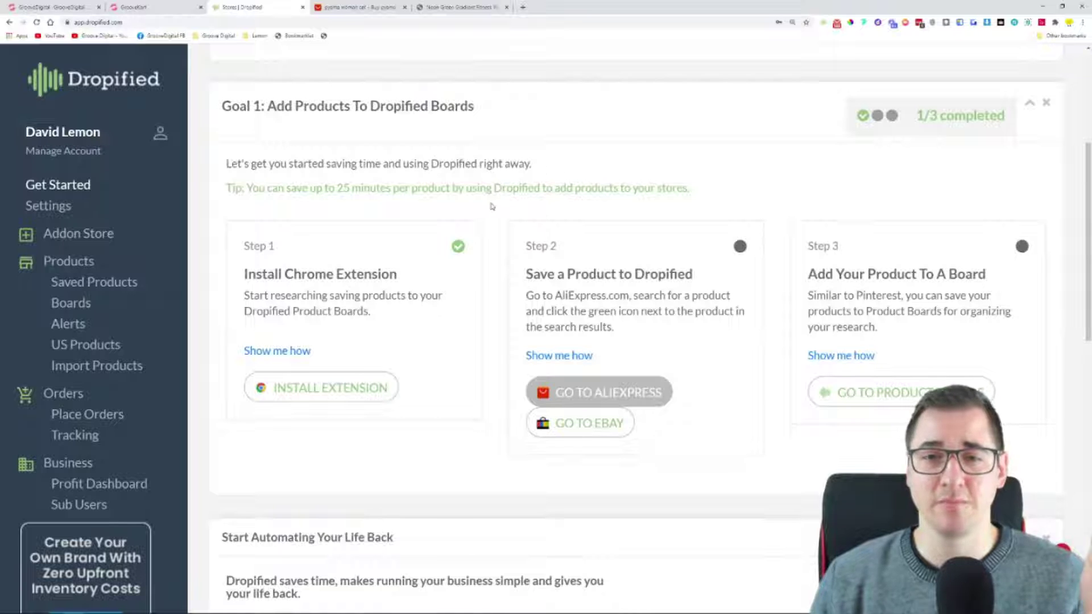
{"action": "scroll", "coordinate": [492, 209], "scroll_direction": "down", "scroll_amount": 1}
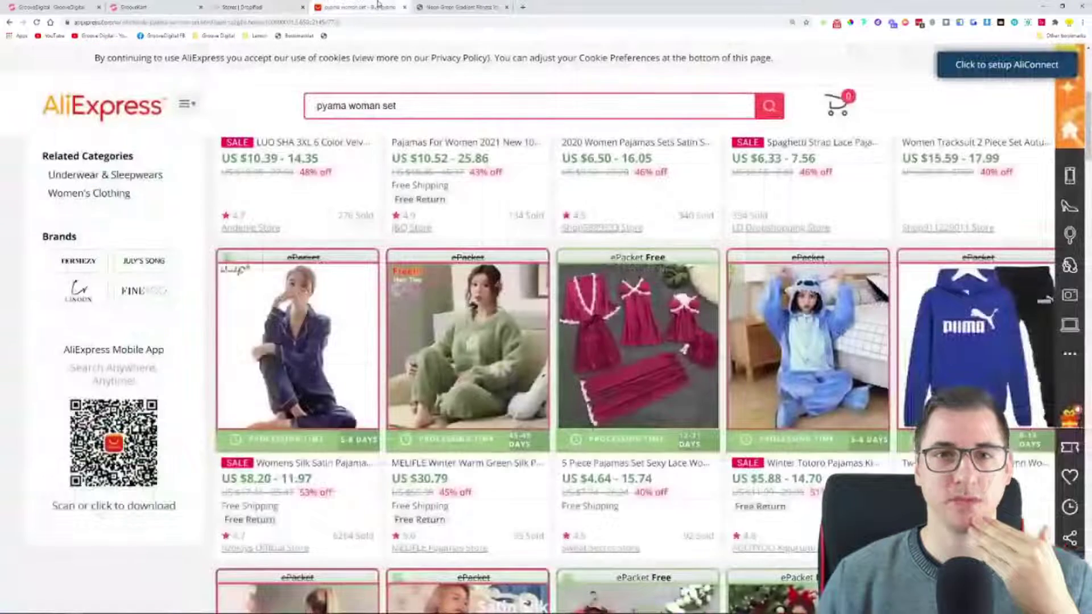
{"action": "left_click", "coordinate": [387, 8]}
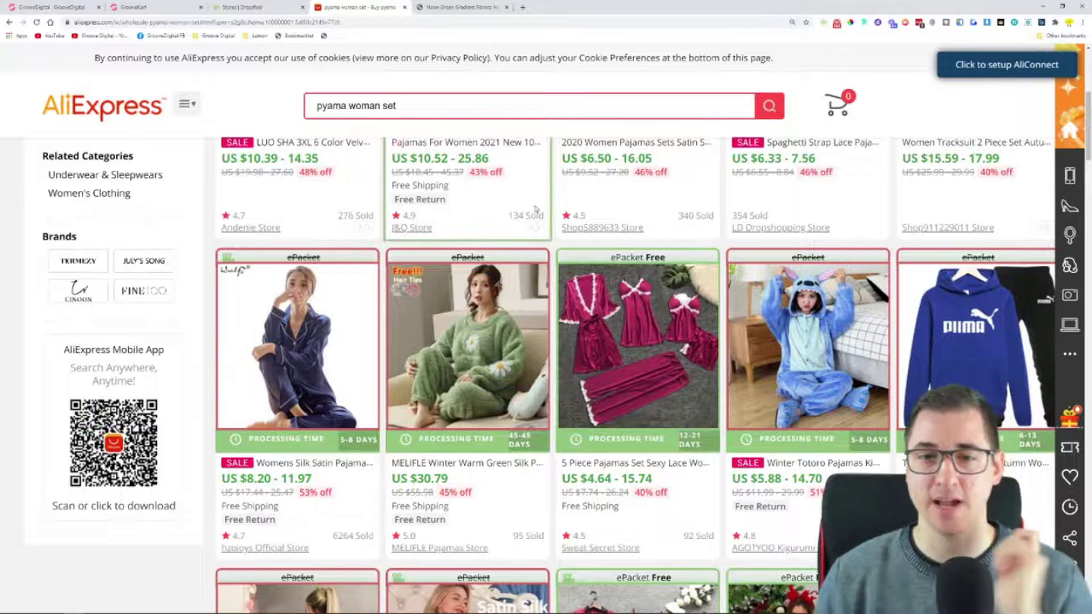
Step: Hide the AliExpress products without ePacket through the Dropified extension's options and close them
{"action": "scroll", "coordinate": [569, 256], "scroll_direction": "up", "scroll_amount": 3}
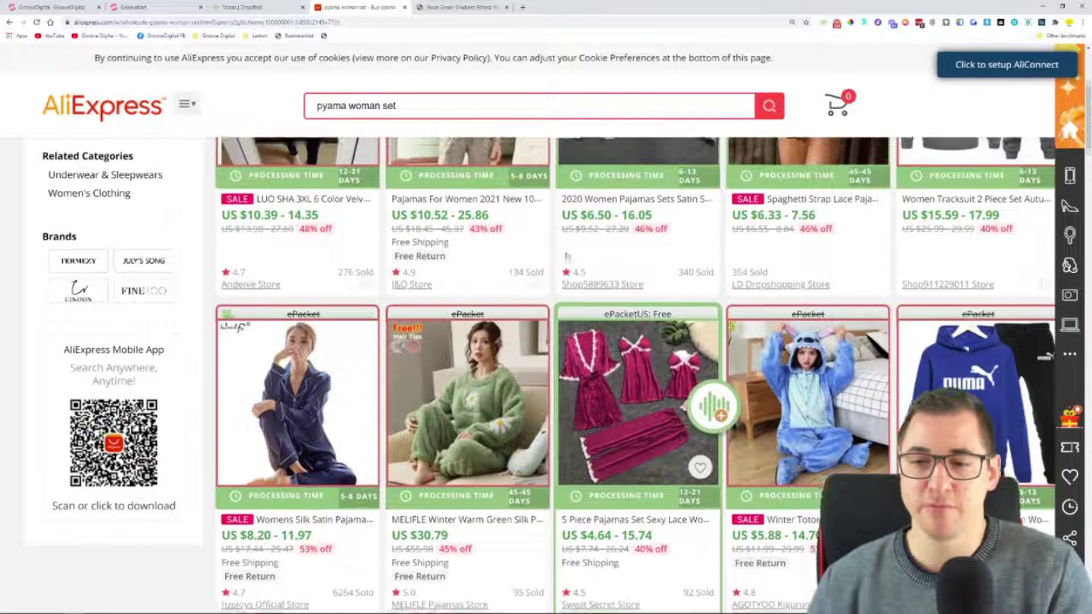
{"action": "scroll", "coordinate": [568, 256], "scroll_direction": "up", "scroll_amount": 1}
{"action": "left_click", "coordinate": [824, 25]}
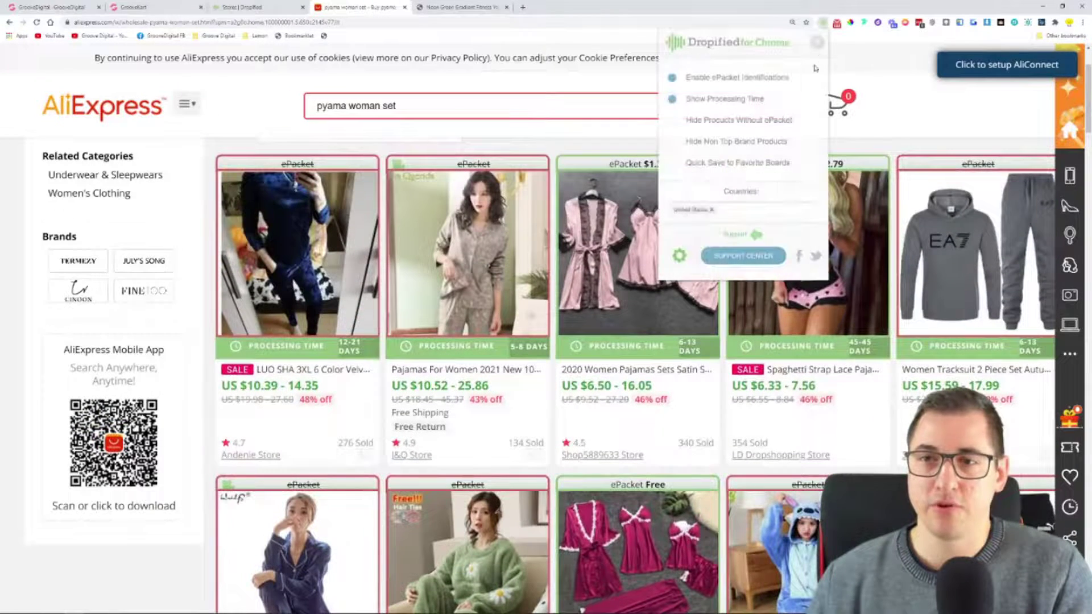
{"action": "left_click", "coordinate": [672, 120]}
{"action": "left_click", "coordinate": [869, 121]}
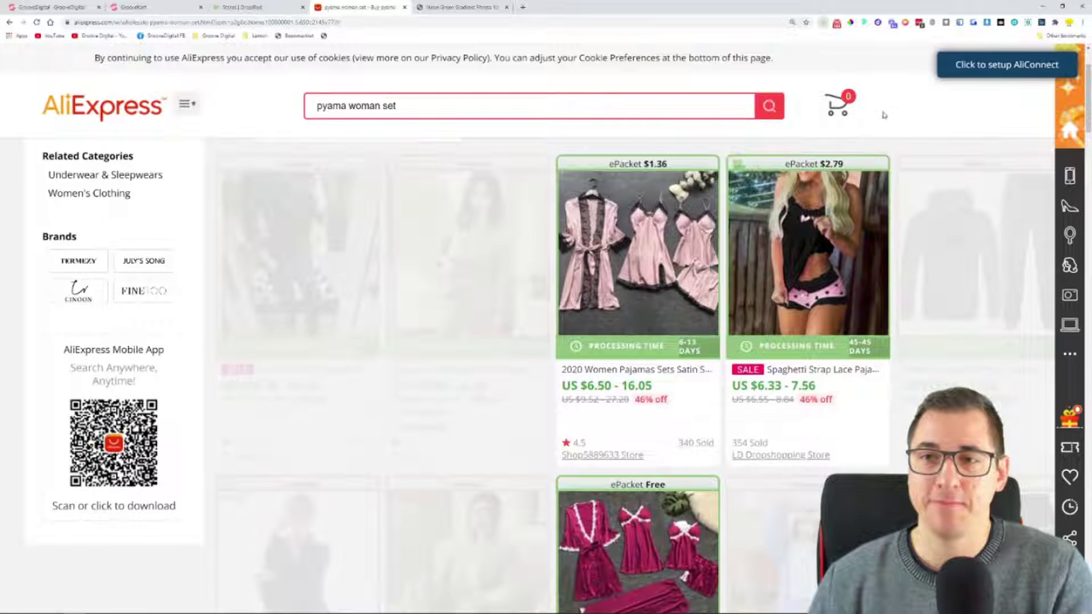
Step: Save the free-ePacket 5 Piece Pajamas Set from the AliExpress results to Dropified
{"action": "scroll", "coordinate": [677, 256], "scroll_direction": "down", "scroll_amount": 6}
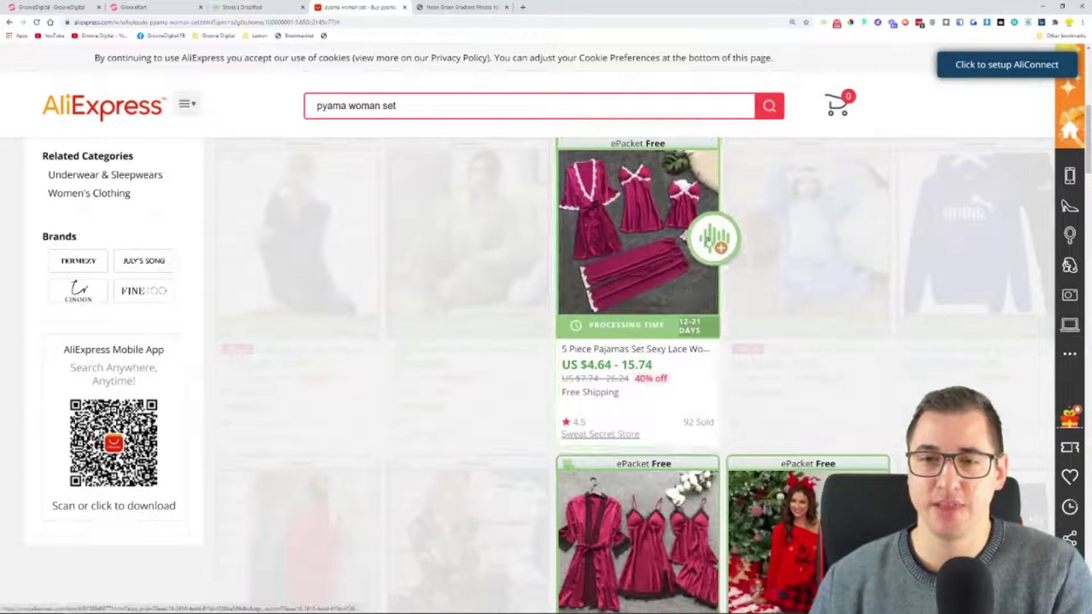
{"action": "left_click", "coordinate": [714, 236]}
{"action": "scroll", "coordinate": [608, 237], "scroll_direction": "up", "scroll_amount": 7}
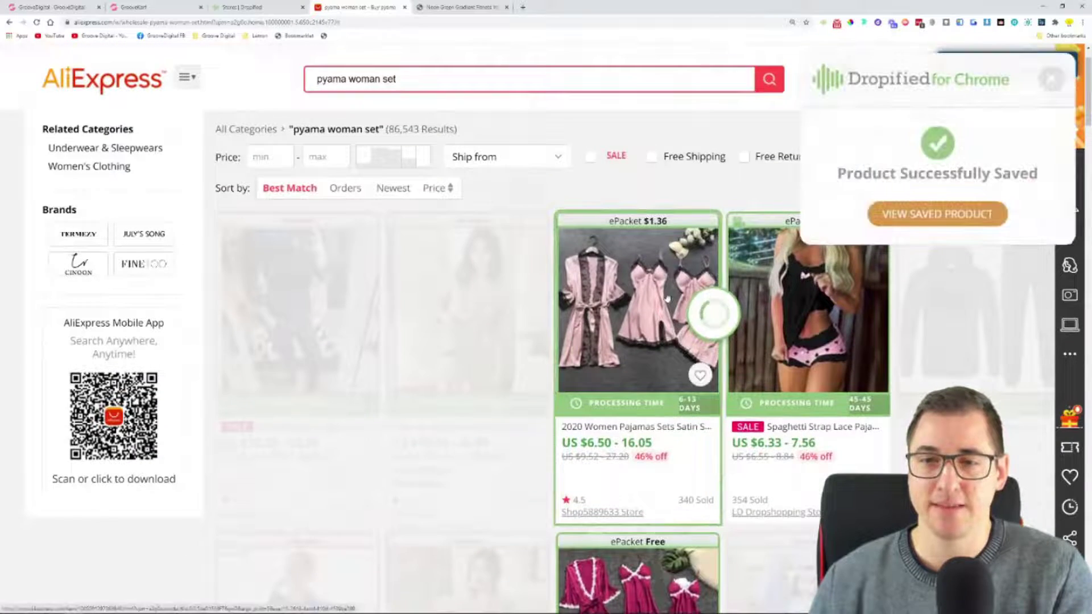
{"action": "scroll", "coordinate": [712, 319], "scroll_direction": "down", "scroll_amount": 10}
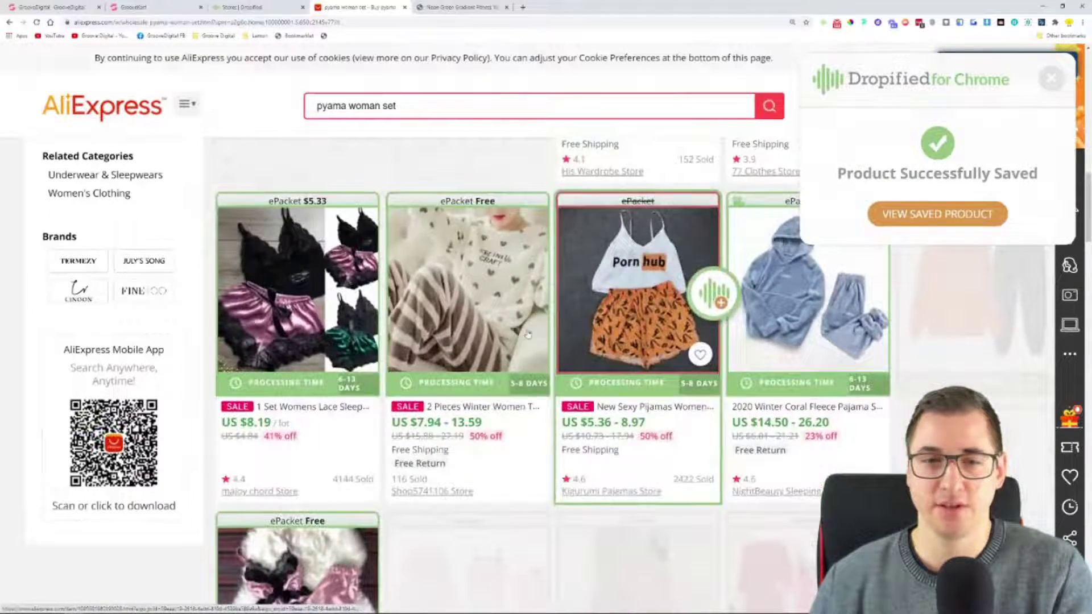
Step: Save the 3Pcs/set Spring Autumn Women Silk Pajamas Sets listing to Dropified and open the saved product
{"action": "scroll", "coordinate": [353, 319], "scroll_direction": "down", "scroll_amount": 9}
{"action": "scroll", "coordinate": [337, 323], "scroll_direction": "down", "scroll_amount": 2}
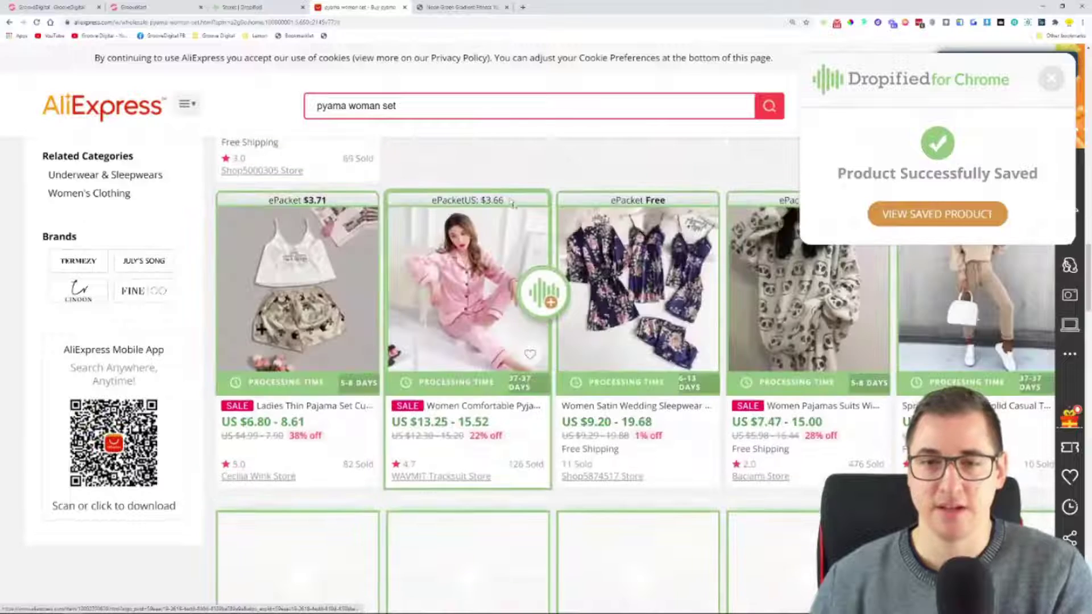
{"action": "left_click", "coordinate": [706, 288]}
{"action": "scroll", "coordinate": [670, 294], "scroll_direction": "down", "scroll_amount": 6}
{"action": "scroll", "coordinate": [670, 294], "scroll_direction": "up", "scroll_amount": 2}
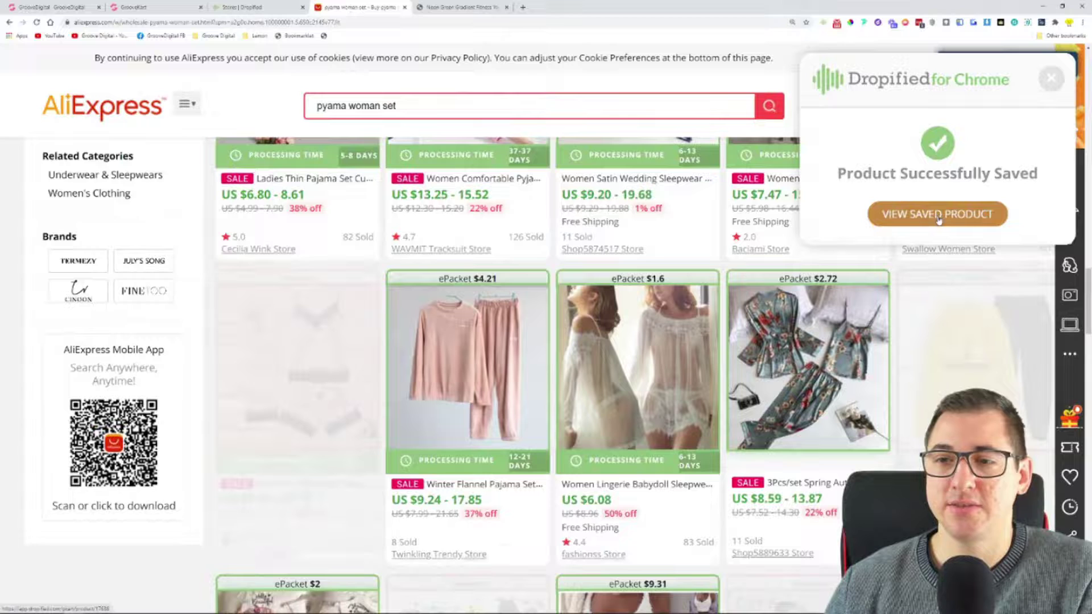
{"action": "left_click", "coordinate": [941, 220]}
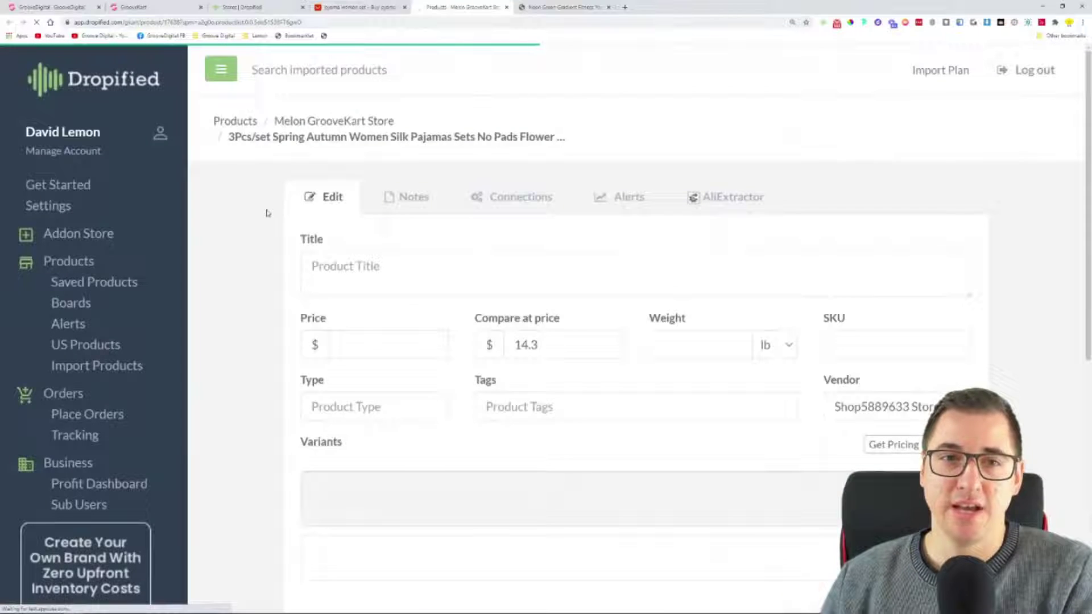
Step: Review the saved product's title, pricing, color and size variants, description, images and export options on its edit page
{"action": "scroll", "coordinate": [265, 177], "scroll_direction": "down", "scroll_amount": 10}
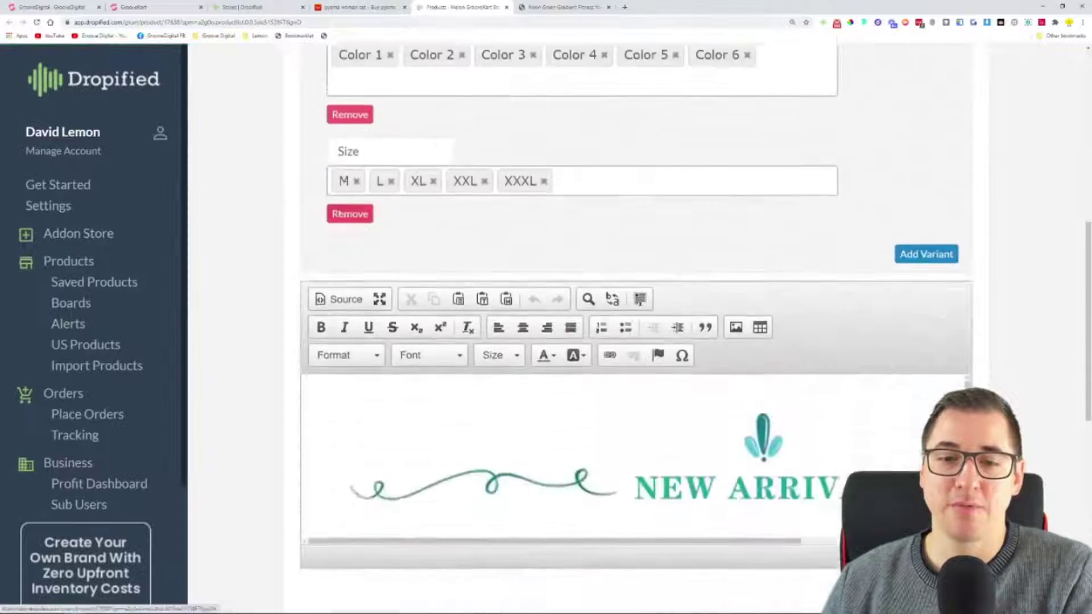
{"action": "scroll", "coordinate": [309, 211], "scroll_direction": "down", "scroll_amount": 8}
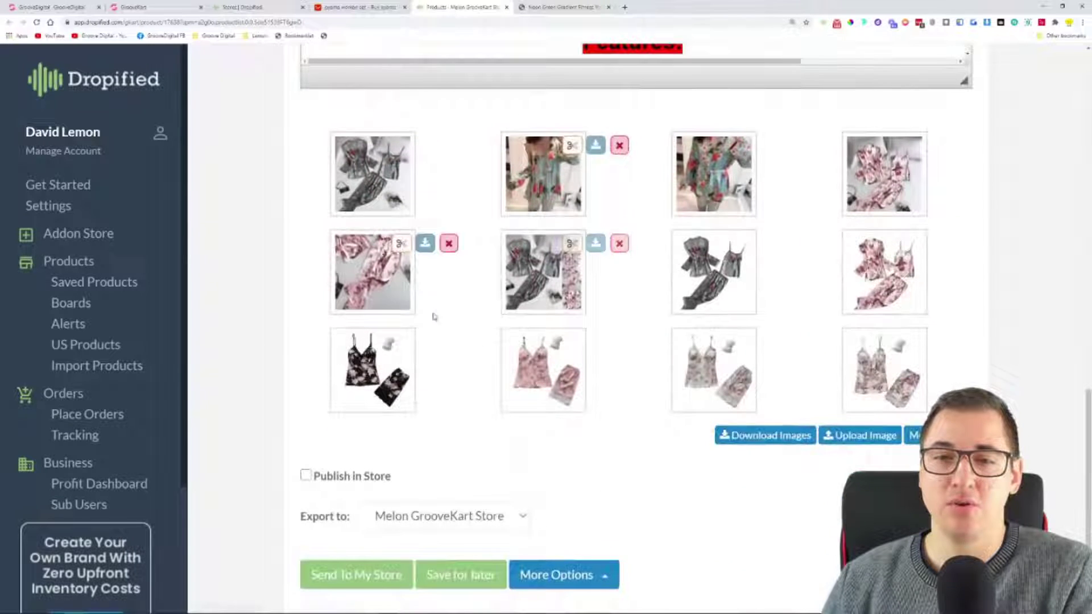
{"action": "scroll", "coordinate": [498, 308], "scroll_direction": "down", "scroll_amount": 1}
{"action": "scroll", "coordinate": [438, 359], "scroll_direction": "up", "scroll_amount": 6}
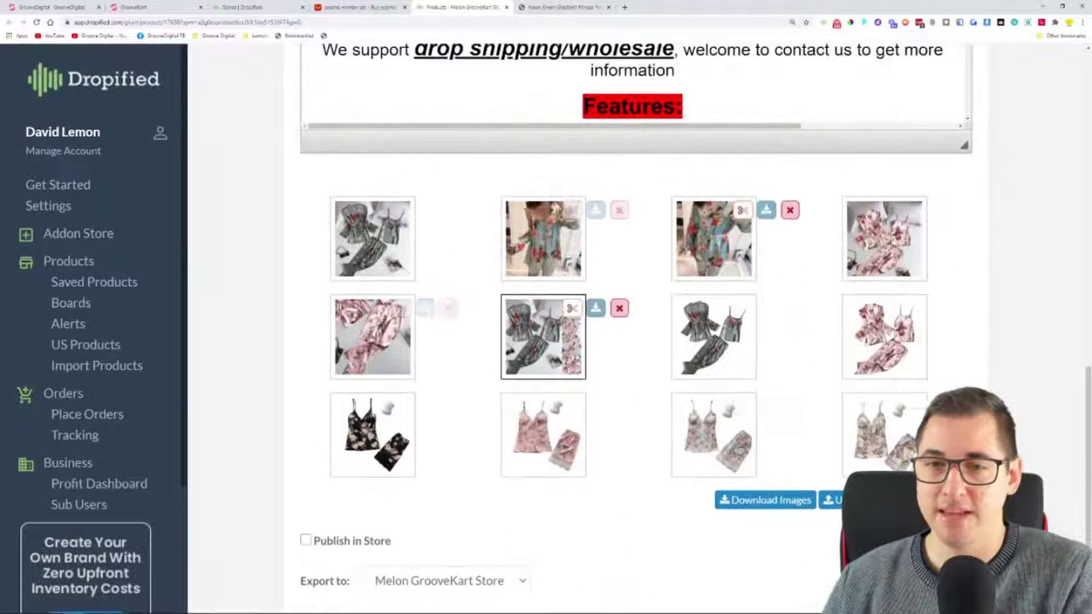
{"action": "scroll", "coordinate": [348, 319], "scroll_direction": "up", "scroll_amount": 8}
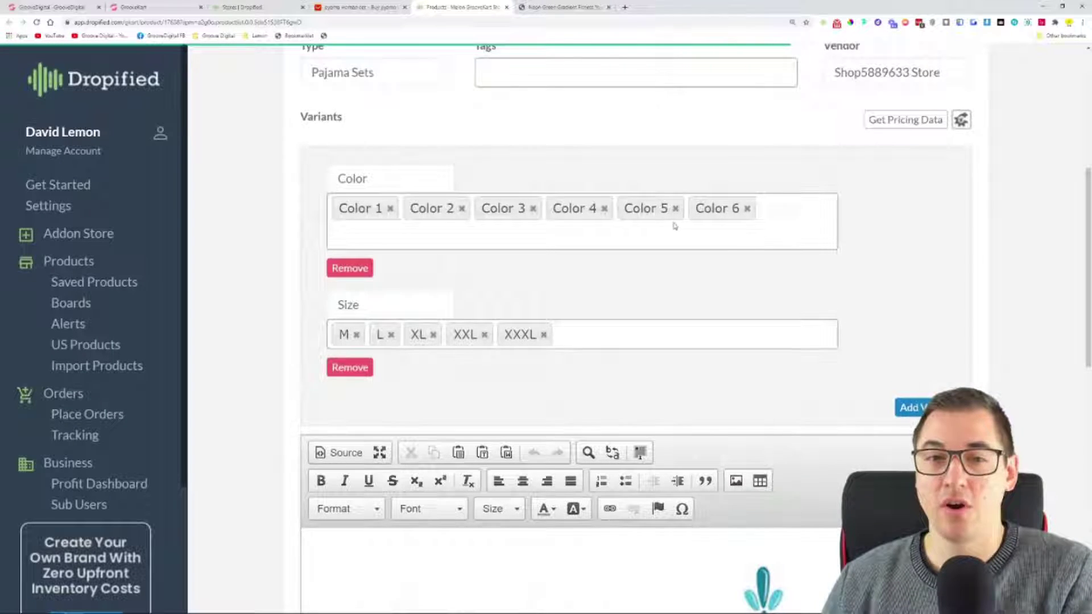
{"action": "scroll", "coordinate": [295, 314], "scroll_direction": "up", "scroll_amount": 3}
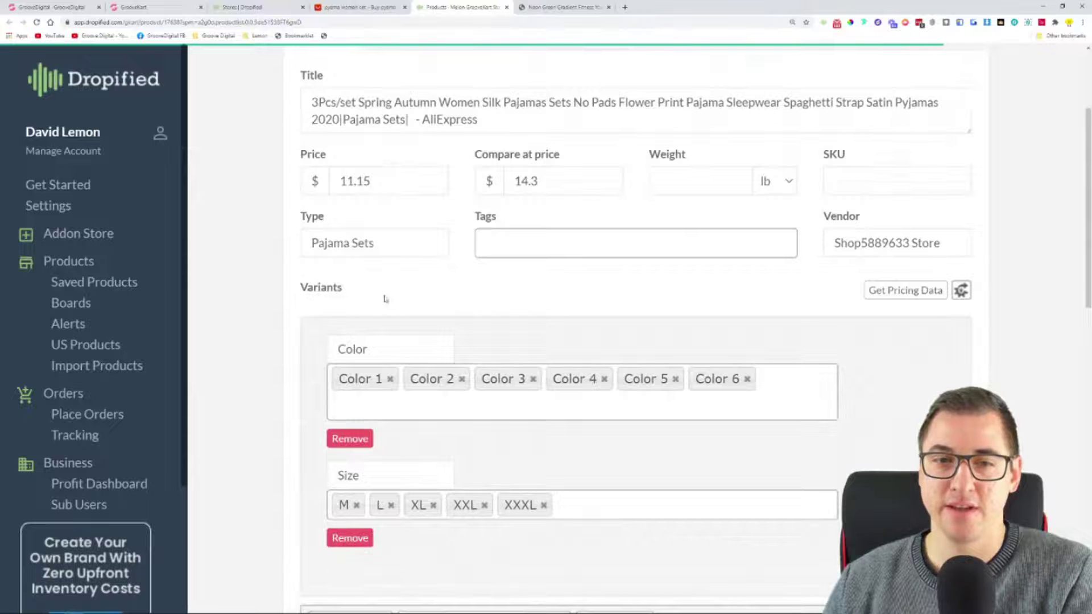
{"action": "scroll", "coordinate": [383, 298], "scroll_direction": "up", "scroll_amount": 1}
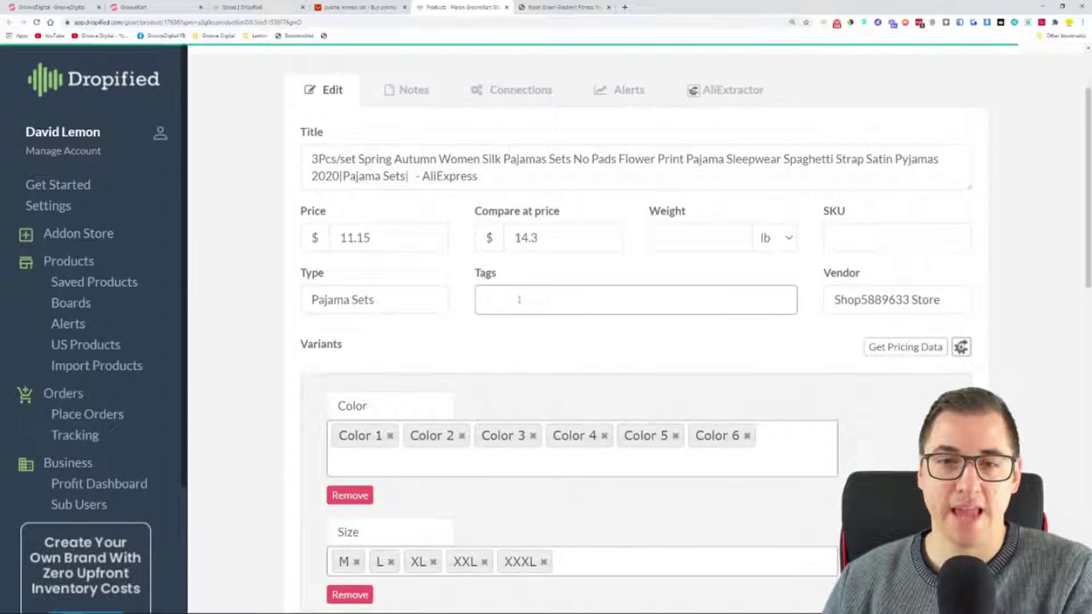
{"action": "scroll", "coordinate": [425, 278], "scroll_direction": "up", "scroll_amount": 1}
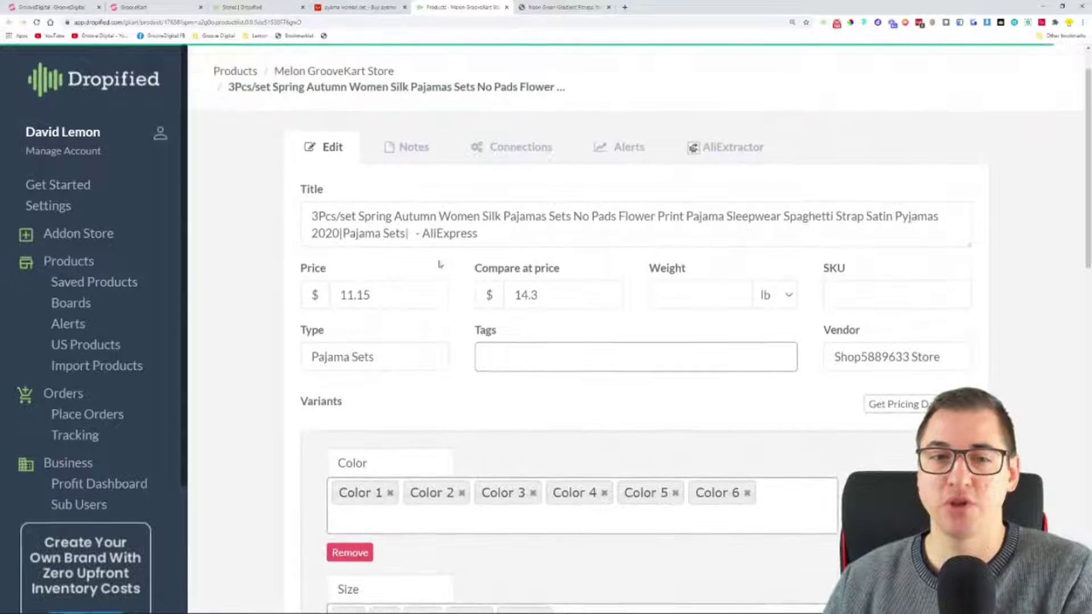
{"action": "left_click_drag", "start_coordinate": [487, 240], "coordinate": [306, 217]}
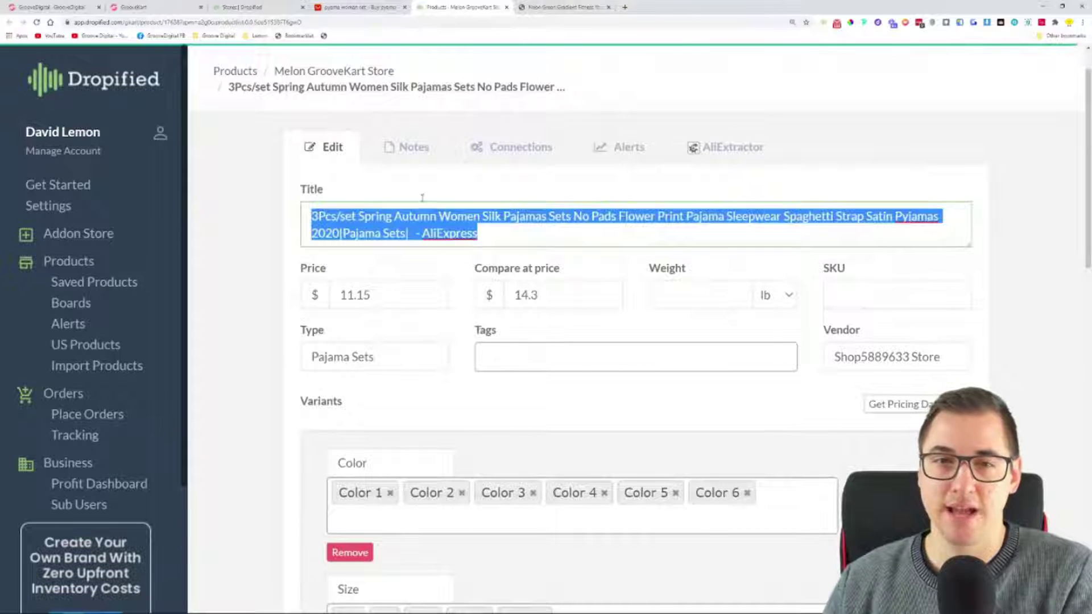
Step: Look through the pajama product's Notes, Connections, Alerts and AliExtractor sections, including its supplier link and GrooveKart connection
{"action": "left_click", "coordinate": [412, 149]}
{"action": "left_click", "coordinate": [506, 198]}
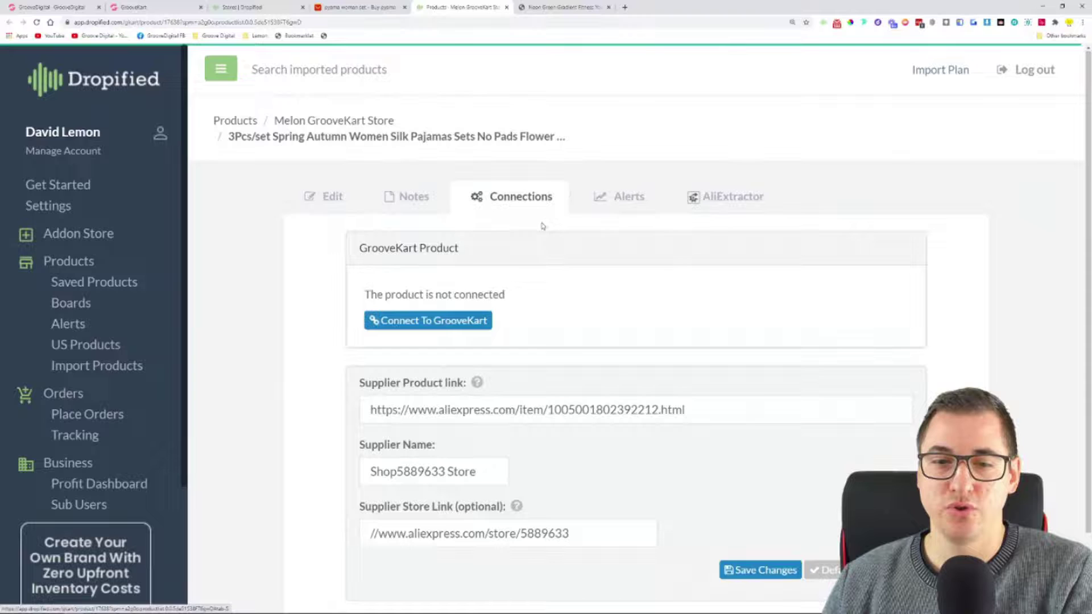
{"action": "scroll", "coordinate": [324, 404], "scroll_direction": "down", "scroll_amount": 1}
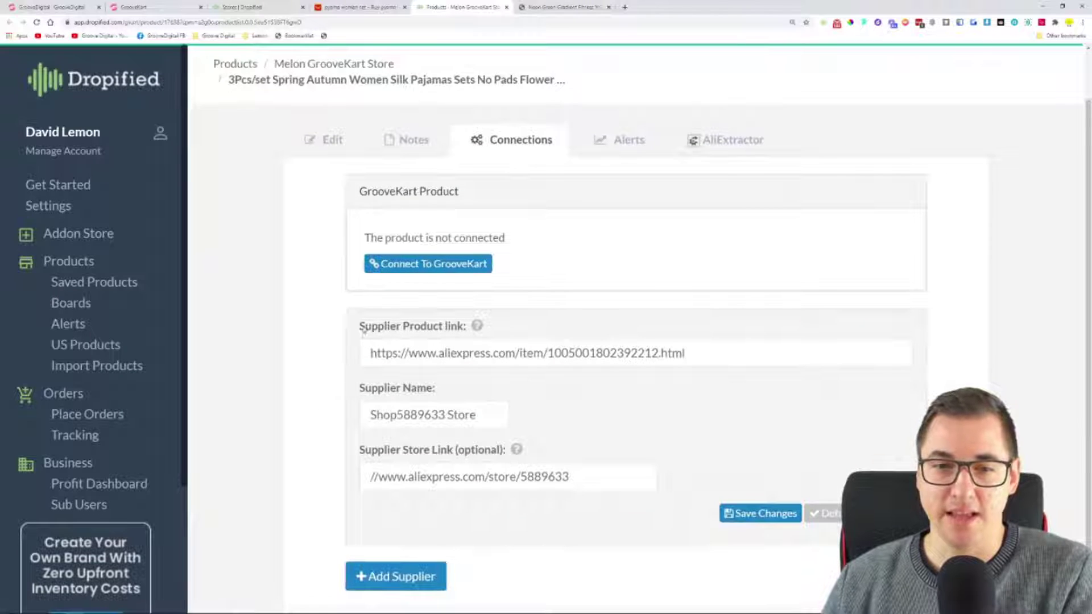
{"action": "scroll", "coordinate": [356, 331], "scroll_direction": "down", "scroll_amount": 1}
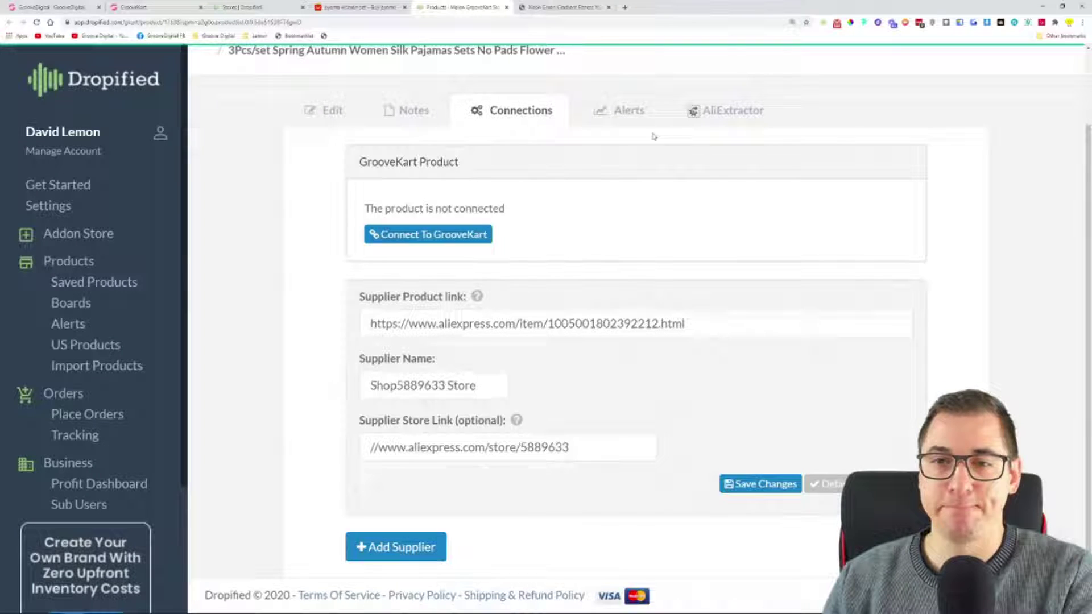
{"action": "left_click", "coordinate": [629, 112]}
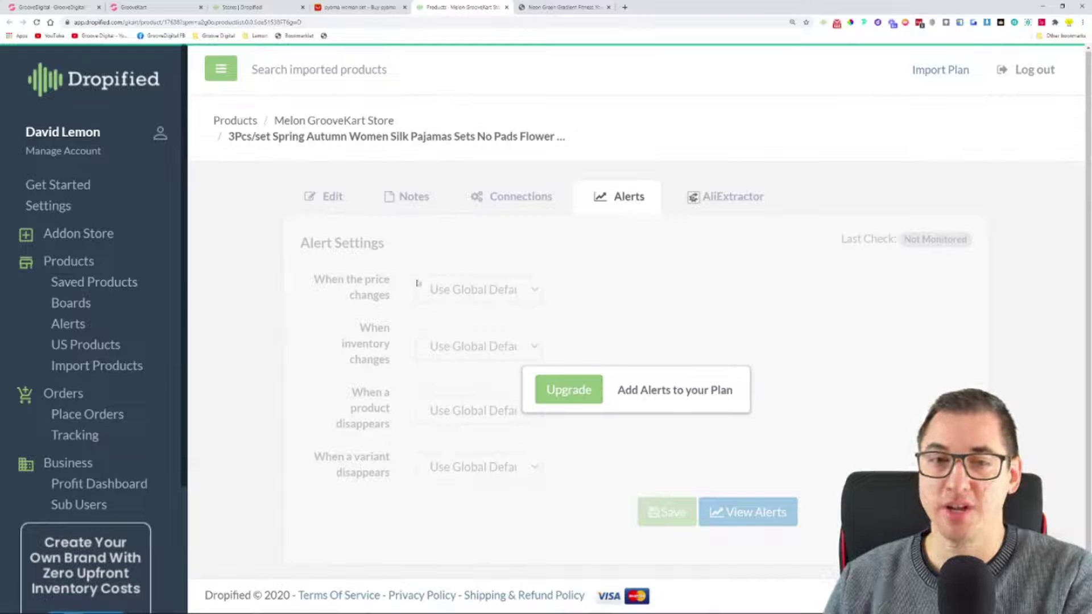
{"action": "left_click", "coordinate": [728, 200]}
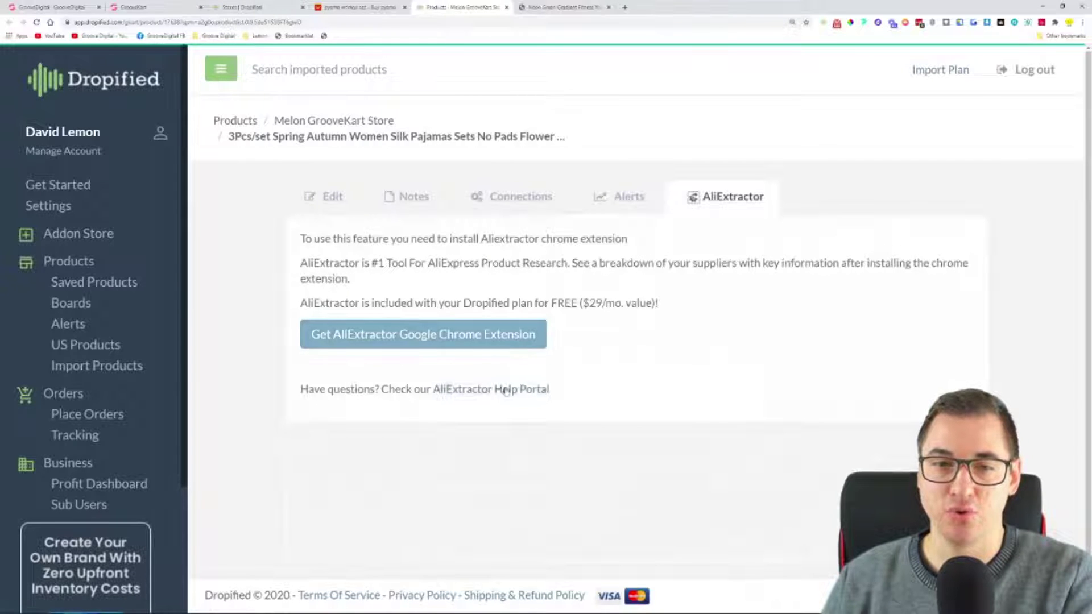
Step: Export the 3Pcs/set silk pajamas product to Melon GrooveKart Store with Publish in Store enabled
{"action": "left_click", "coordinate": [334, 209]}
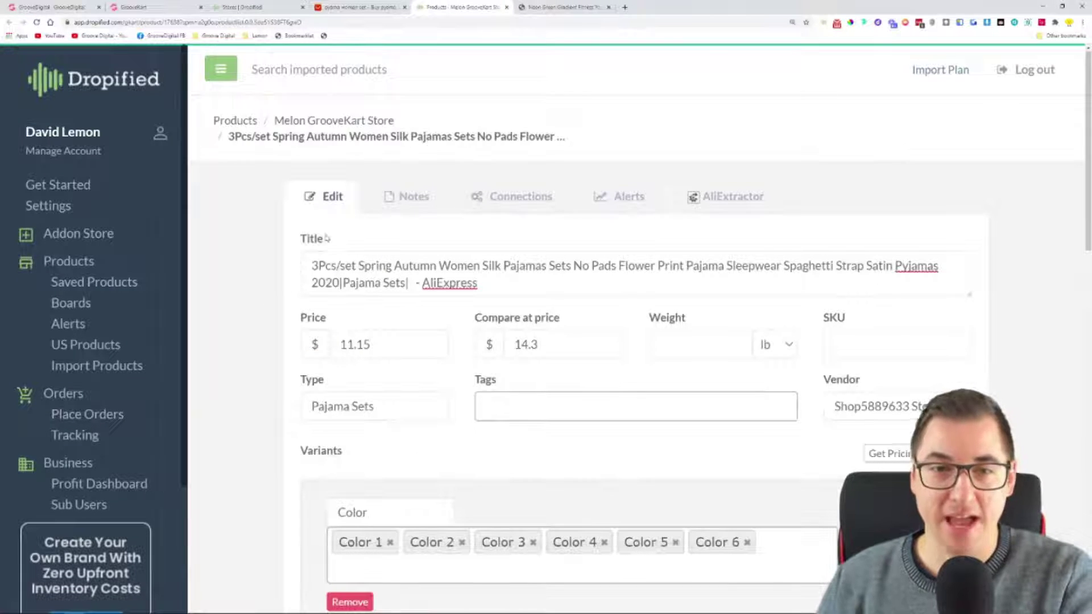
{"action": "scroll", "coordinate": [272, 272], "scroll_direction": "down", "scroll_amount": 5}
{"action": "scroll", "coordinate": [272, 273], "scroll_direction": "down", "scroll_amount": 1}
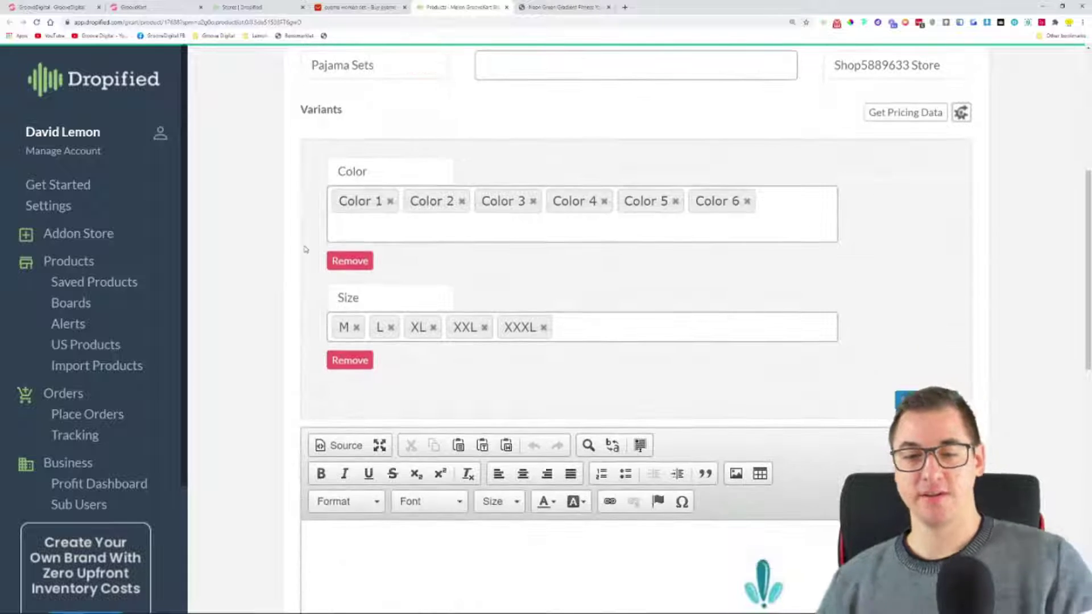
{"action": "scroll", "coordinate": [383, 164], "scroll_direction": "down", "scroll_amount": 3}
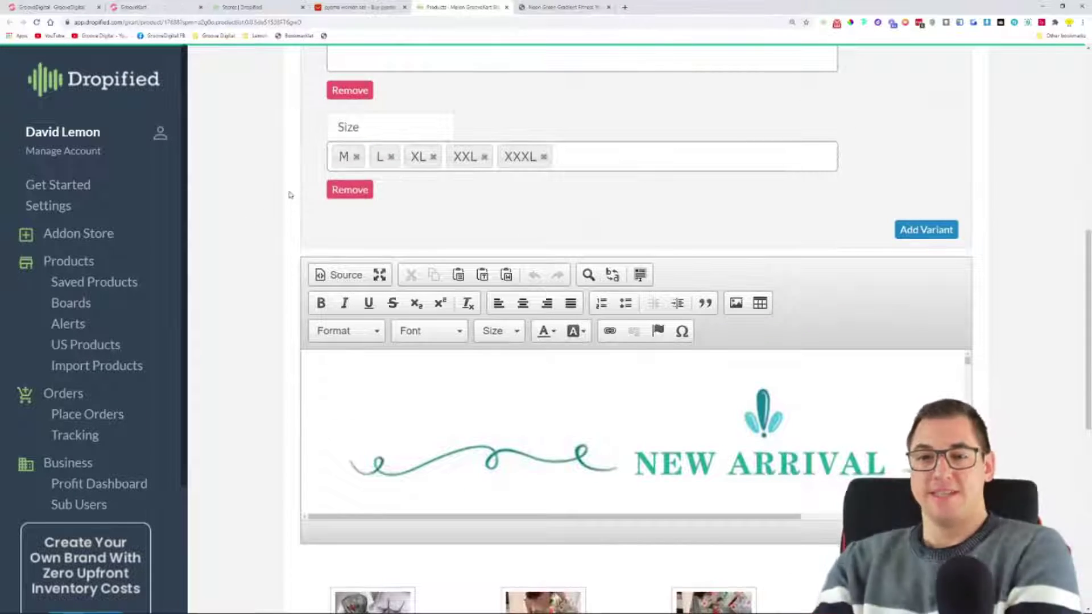
{"action": "scroll", "coordinate": [306, 171], "scroll_direction": "down", "scroll_amount": 9}
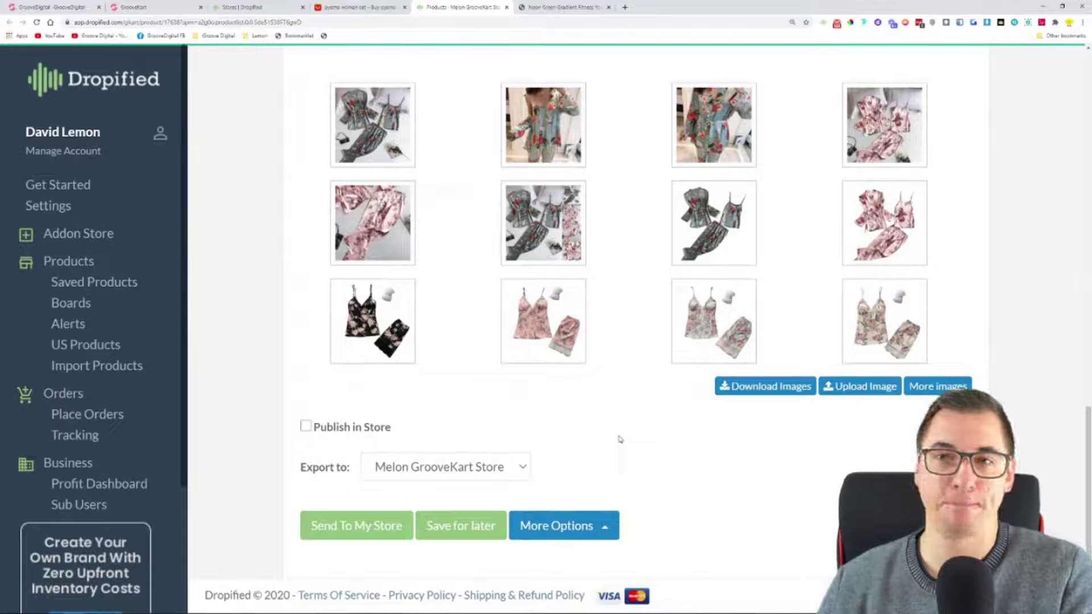
{"action": "left_click", "coordinate": [306, 427]}
{"action": "left_click", "coordinate": [339, 529]}
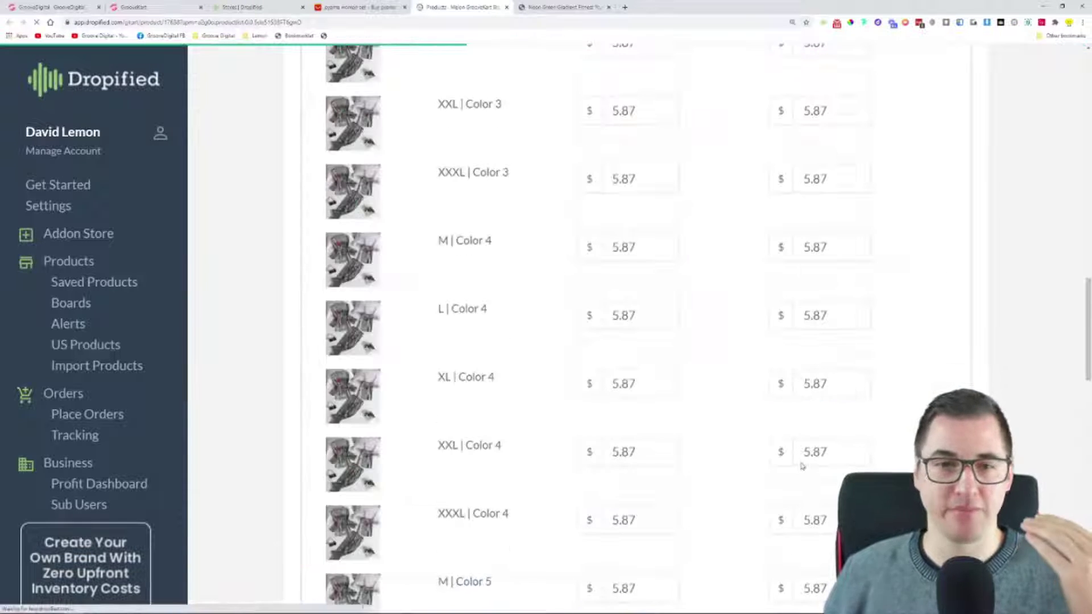
Step: Review the price and compare price of each size and color variant of the exported pajama product
{"action": "scroll", "coordinate": [771, 396], "scroll_direction": "up", "scroll_amount": 4}
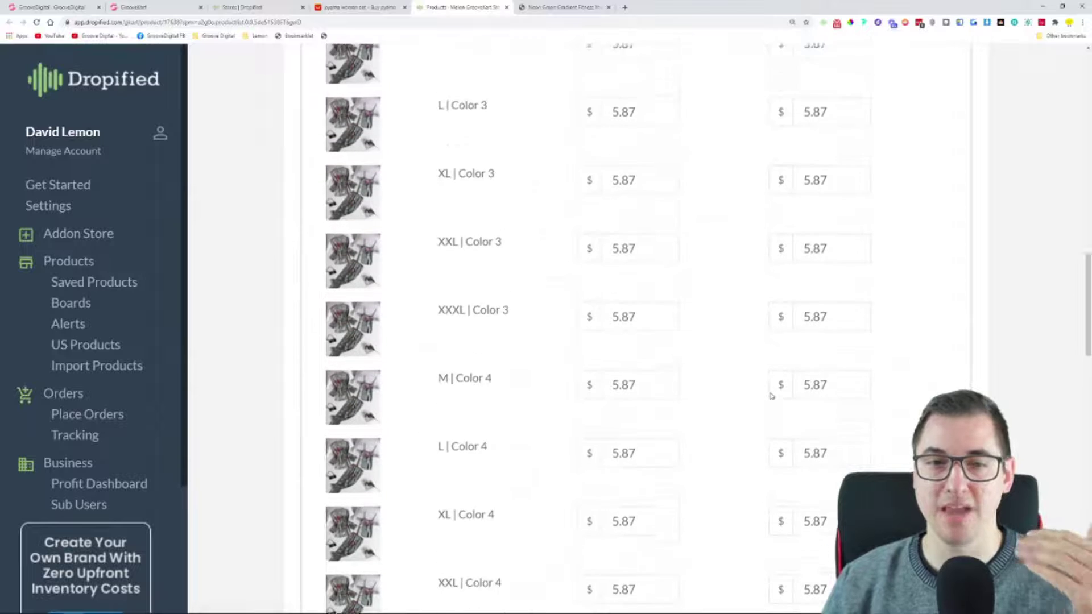
{"action": "scroll", "coordinate": [772, 396], "scroll_direction": "up", "scroll_amount": 10}
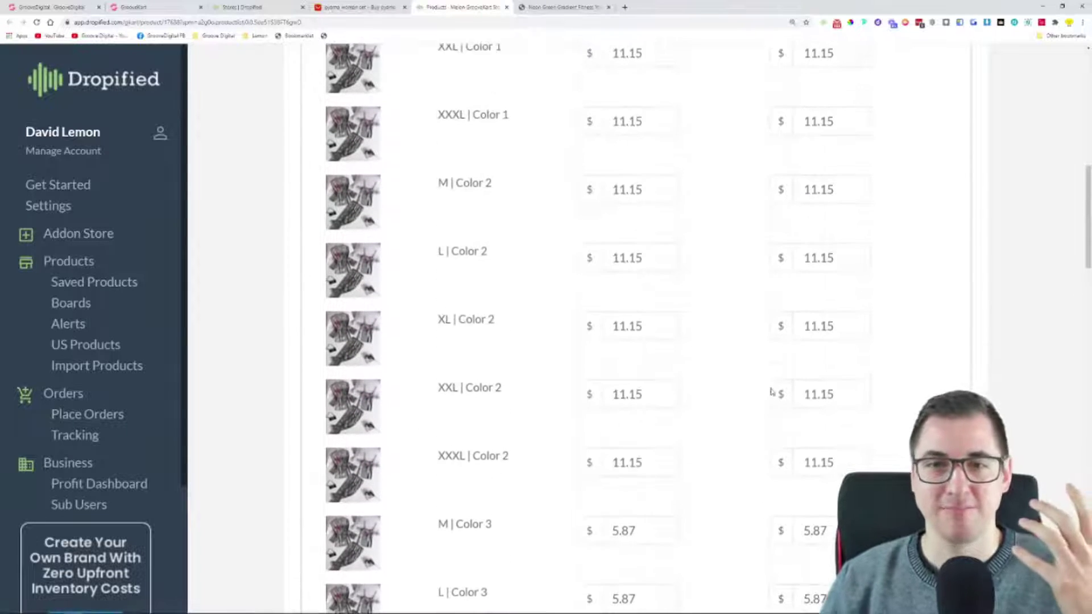
{"action": "scroll", "coordinate": [795, 404], "scroll_direction": "up", "scroll_amount": 8}
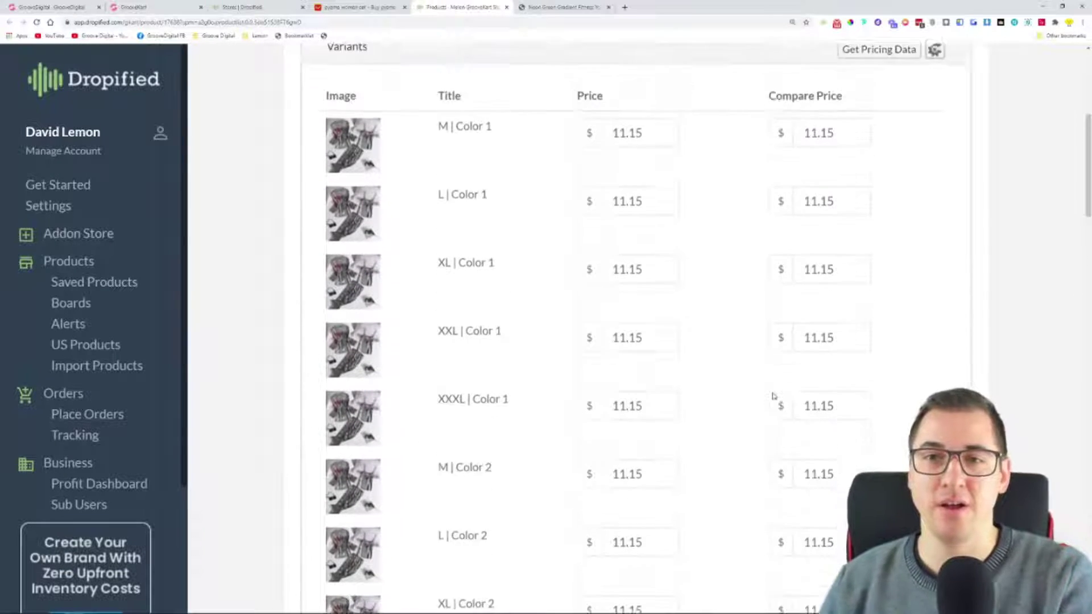
{"action": "scroll", "coordinate": [740, 427], "scroll_direction": "up", "scroll_amount": 1}
{"action": "scroll", "coordinate": [719, 452], "scroll_direction": "down", "scroll_amount": 2}
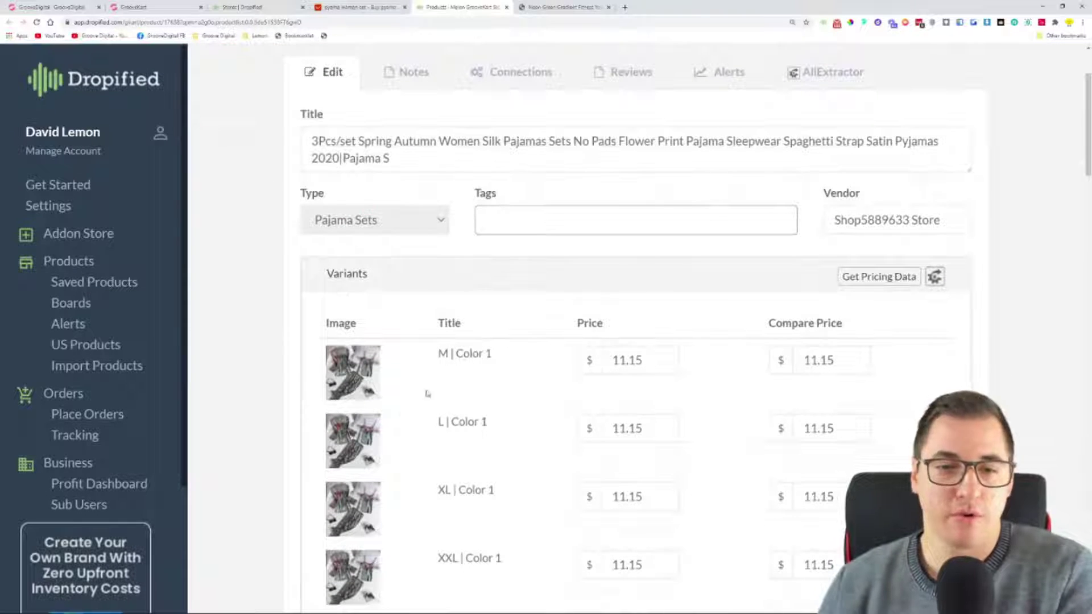
Step: Switch to GrooveKart and check My Products for the exported pajama set
{"action": "left_click", "coordinate": [170, 6]}
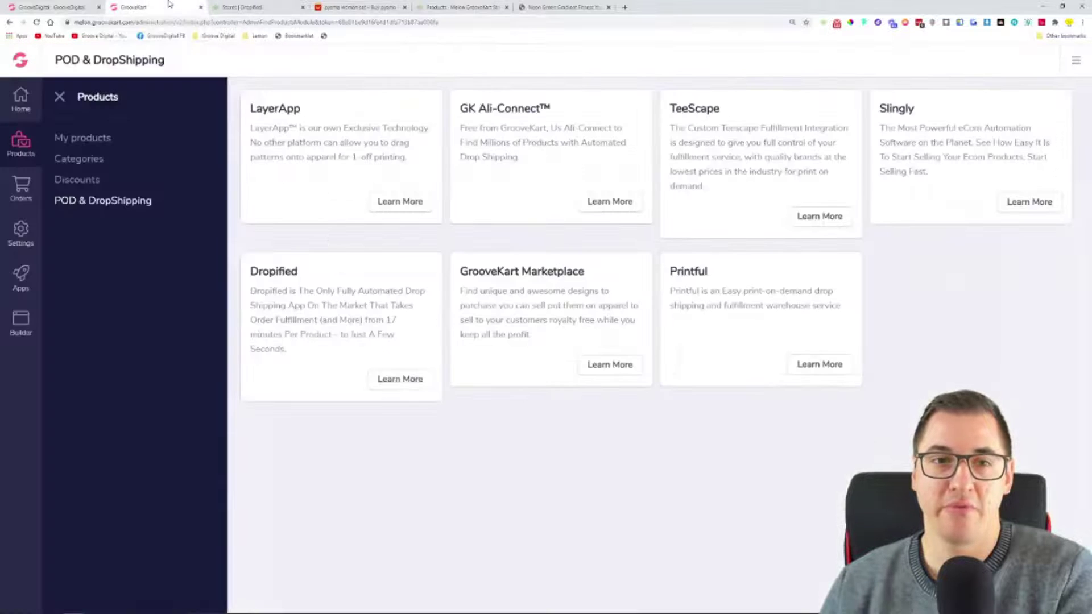
{"action": "left_click", "coordinate": [84, 145]}
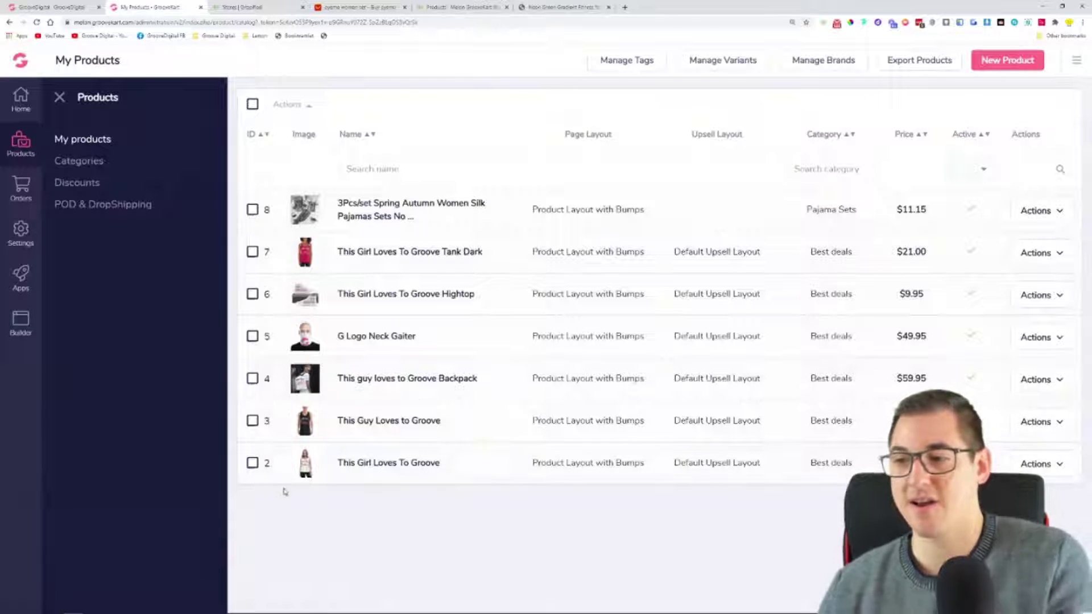
{"action": "key", "text": "ctrl+plus"}
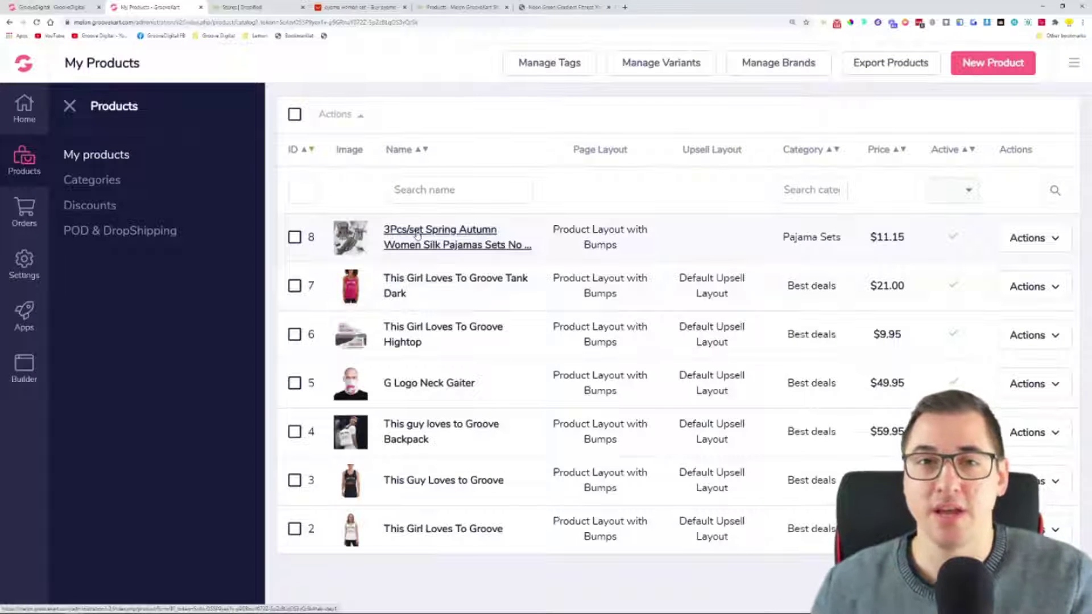
Step: Return to the AliExpress pajama results and browse further ePacket listings
{"action": "left_click", "coordinate": [459, 7]}
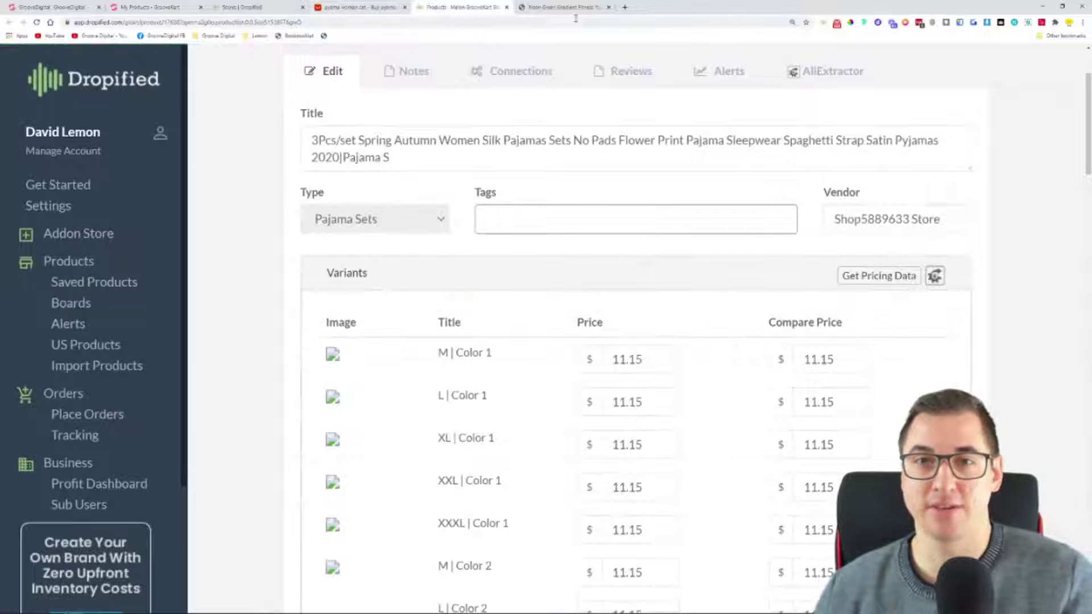
{"action": "left_click", "coordinate": [343, 8]}
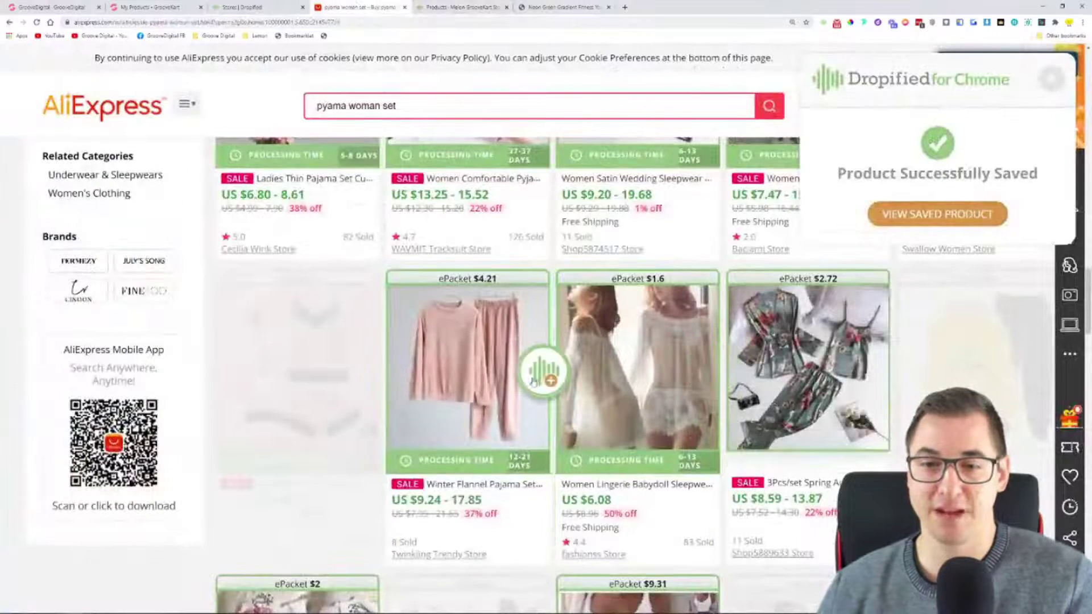
{"action": "scroll", "coordinate": [707, 376], "scroll_direction": "down", "scroll_amount": 15}
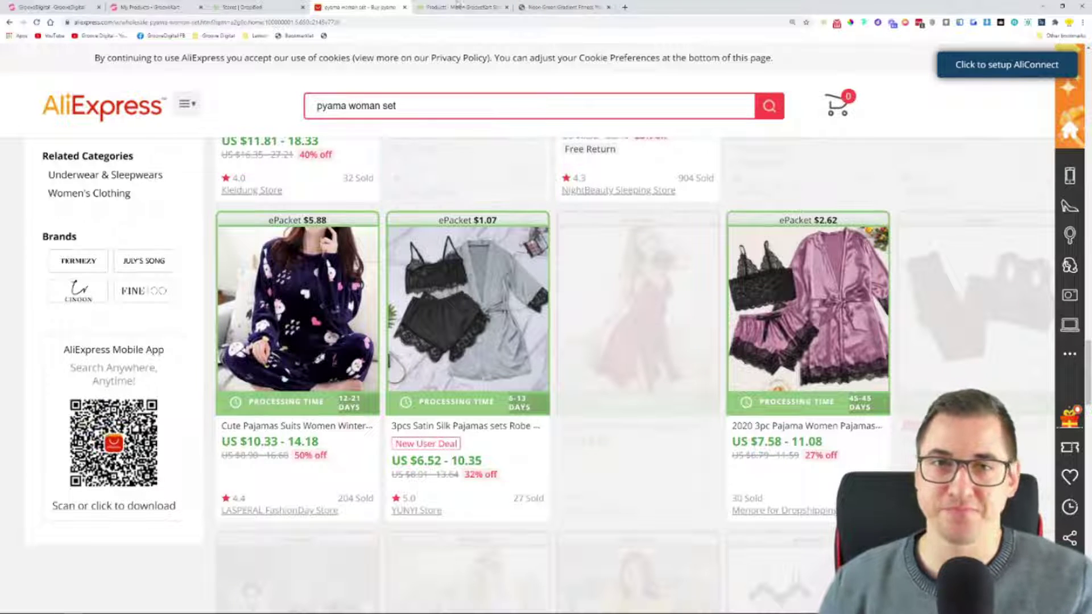
Step: Switch back to Dropified and view the saved products of Melon GrooveKart Store
{"action": "left_click", "coordinate": [464, 7]}
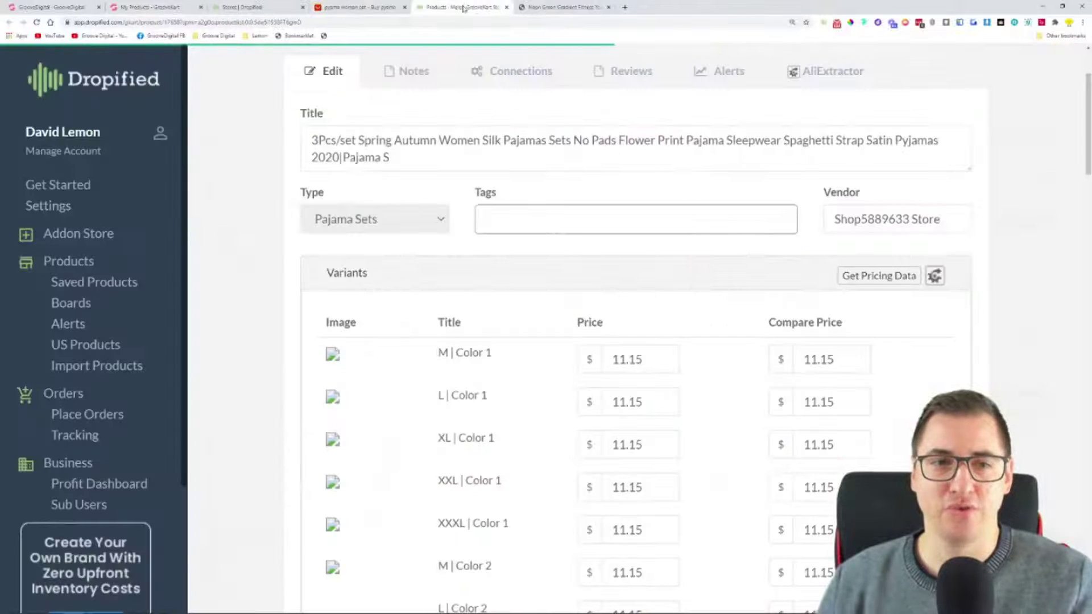
{"action": "left_click", "coordinate": [85, 283]}
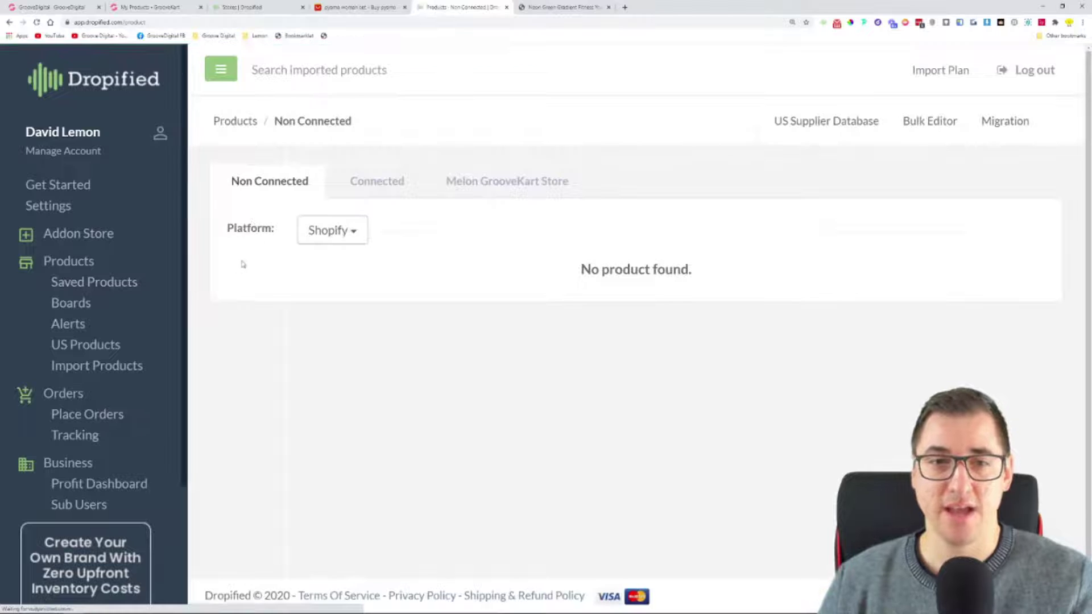
{"action": "left_click", "coordinate": [345, 223]}
{"action": "left_click", "coordinate": [377, 182]}
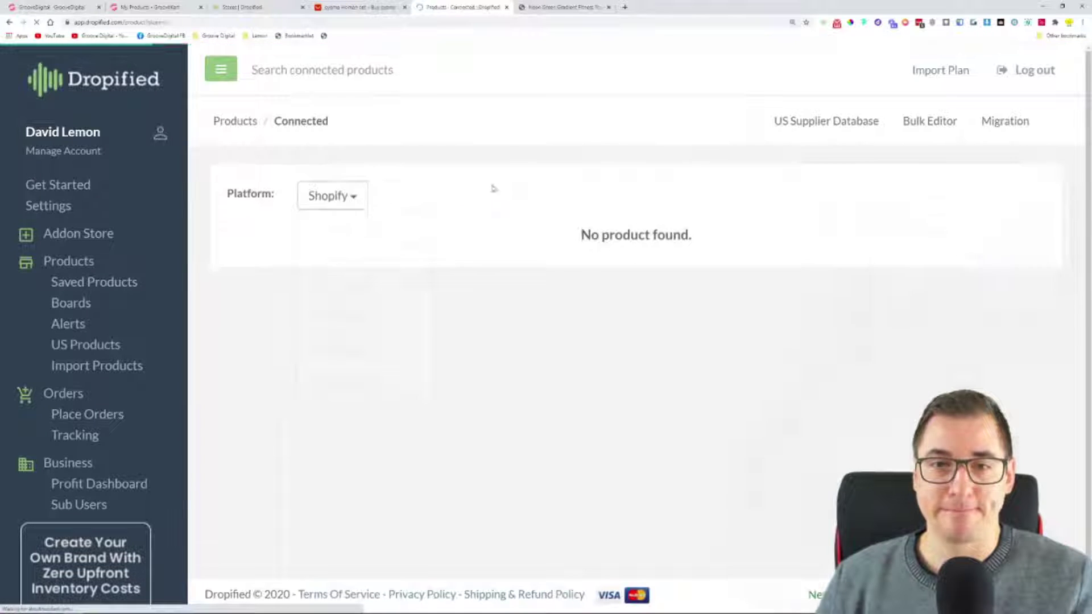
{"action": "left_click", "coordinate": [515, 186]}
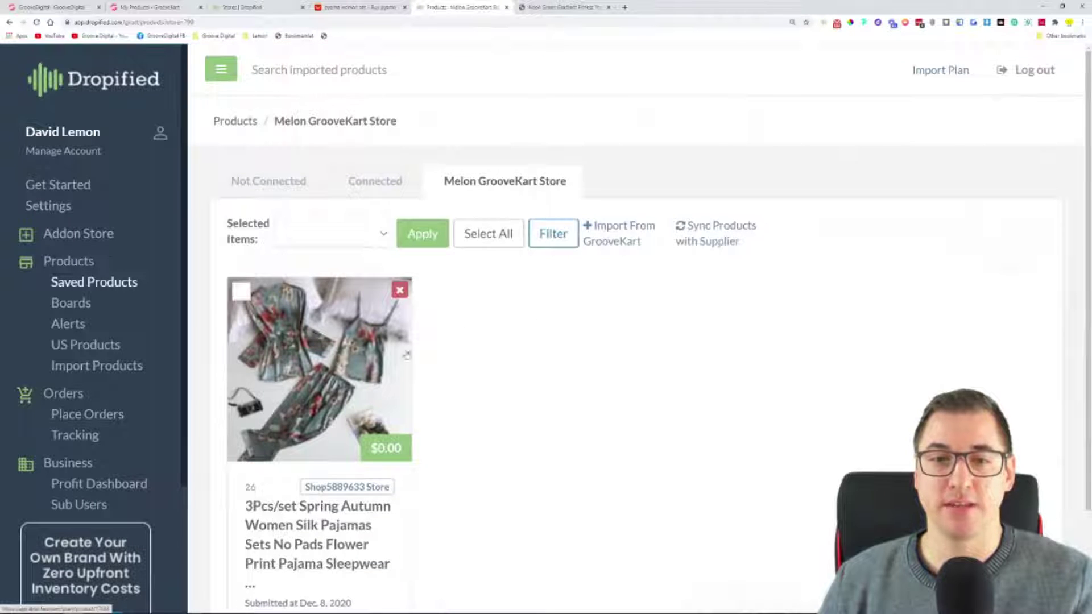
{"action": "scroll", "coordinate": [512, 315], "scroll_direction": "down", "scroll_amount": 2}
{"action": "scroll", "coordinate": [516, 314], "scroll_direction": "up", "scroll_amount": 2}
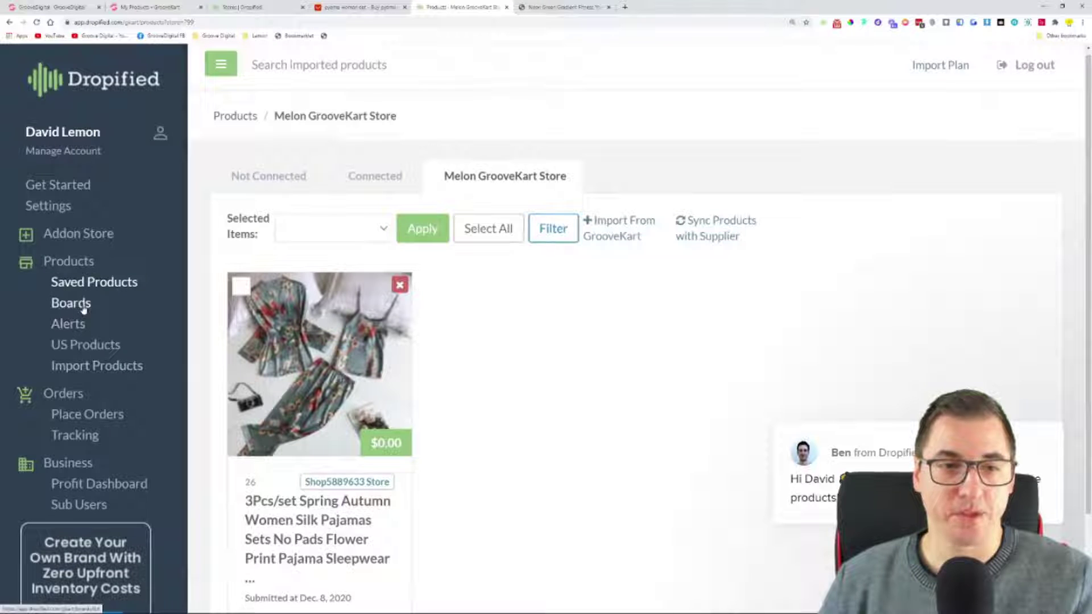
Step: Compare the connected and non-connected saved products for the GrooveKart platform
{"action": "left_click", "coordinate": [378, 181]}
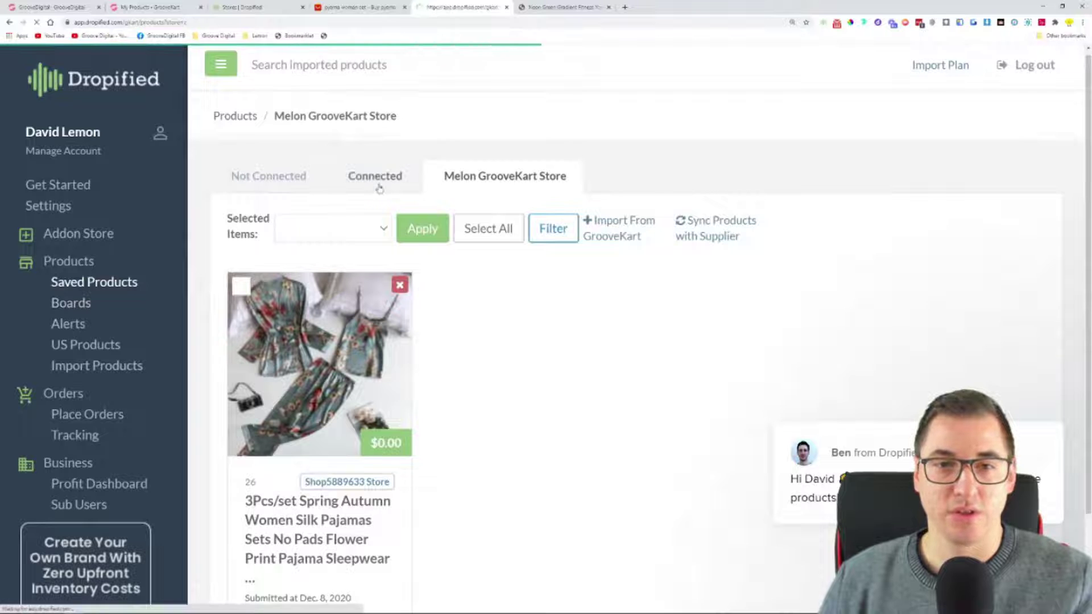
{"action": "left_click", "coordinate": [370, 232]}
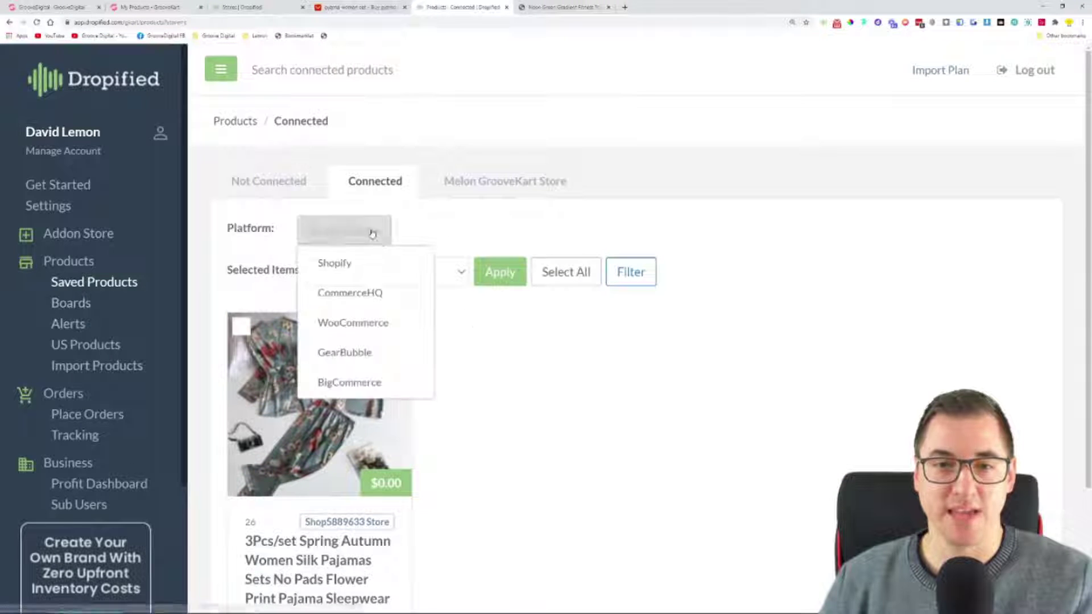
{"action": "left_click", "coordinate": [285, 183]}
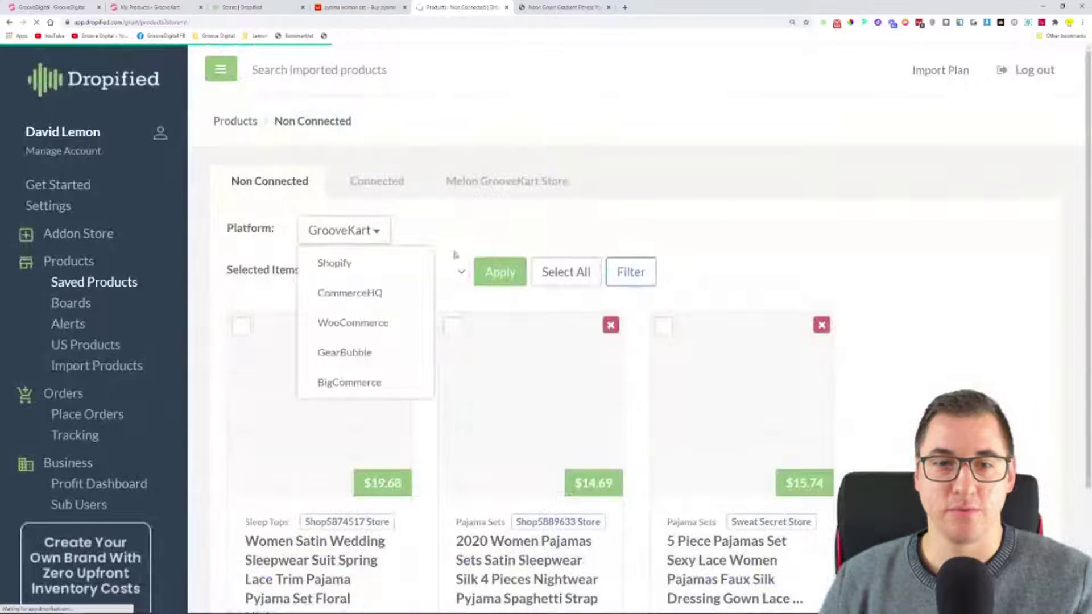
{"action": "left_click", "coordinate": [344, 231]}
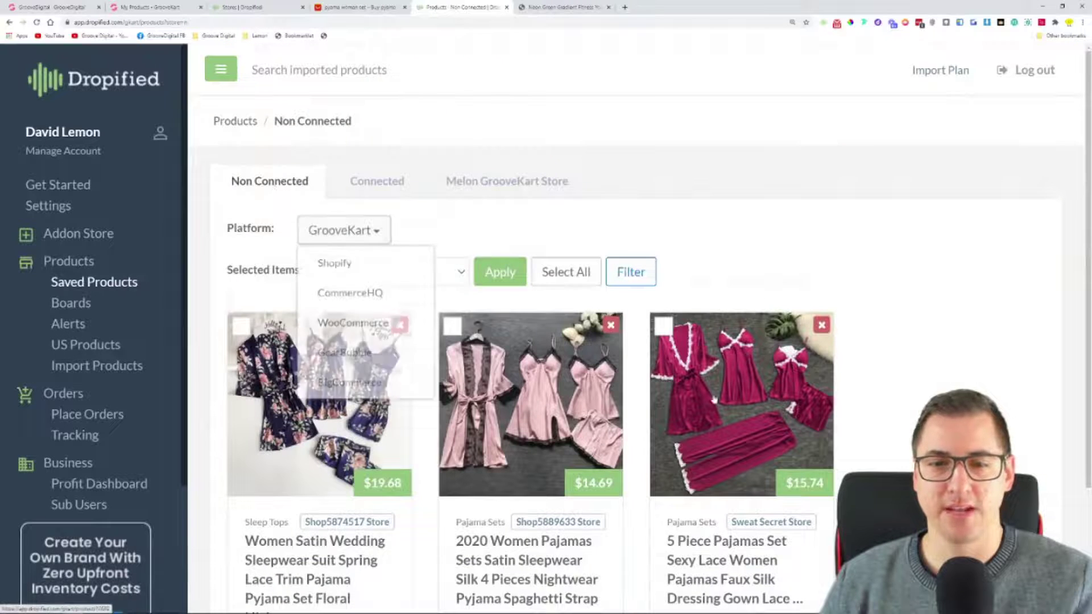
{"action": "left_click", "coordinate": [872, 347]}
{"action": "scroll", "coordinate": [902, 239], "scroll_direction": "down", "scroll_amount": 1}
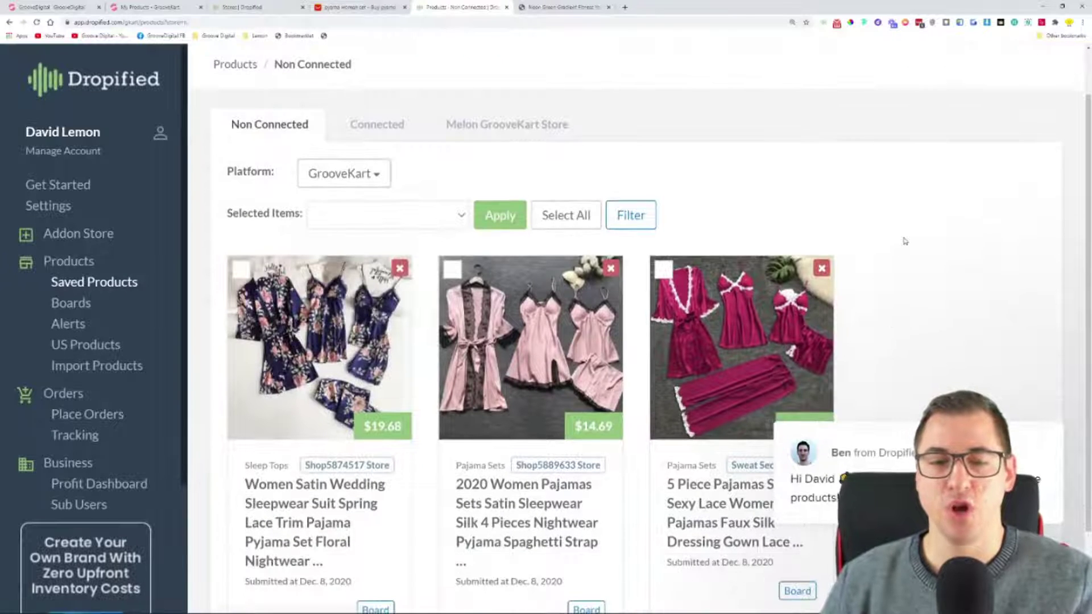
Step: Open the non-connected Women Satin Wedding Sleepwear Suit product and review its details, variants and description
{"action": "scroll", "coordinate": [905, 241], "scroll_direction": "down", "scroll_amount": 1}
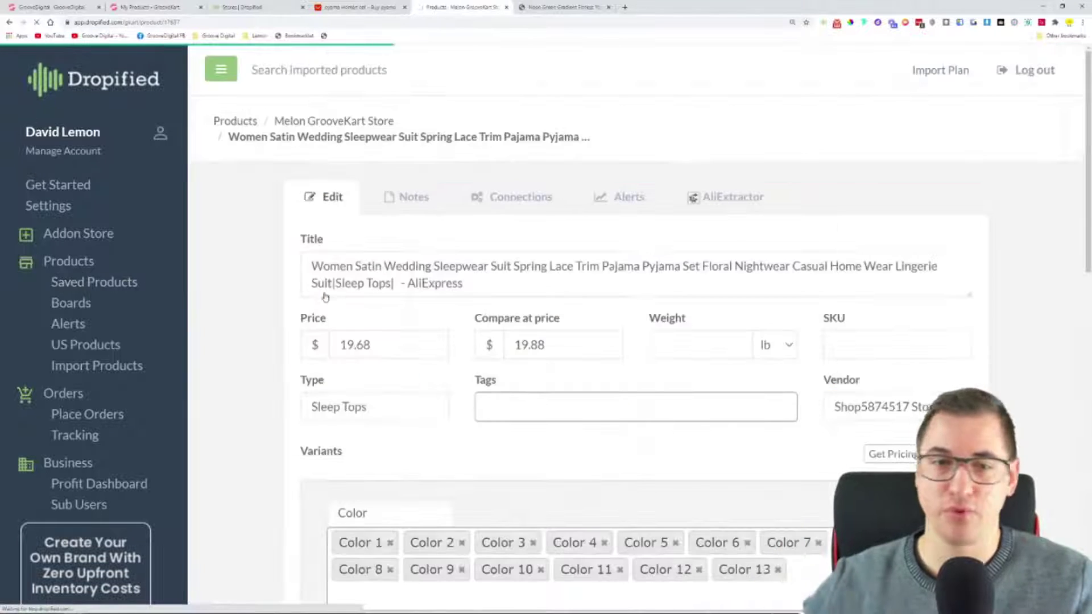
{"action": "scroll", "coordinate": [327, 298], "scroll_direction": "down", "scroll_amount": 5}
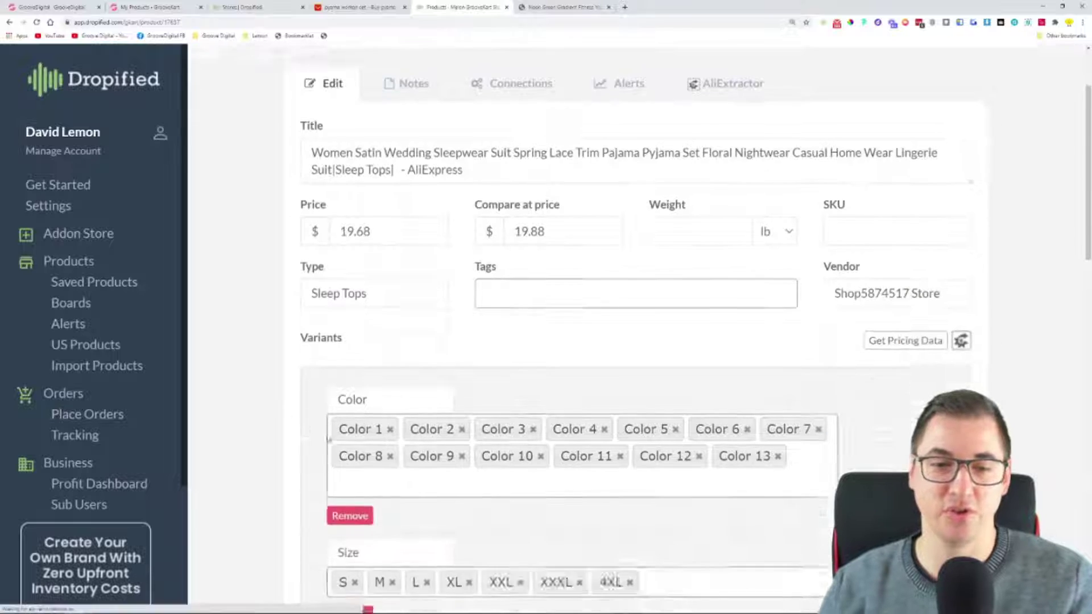
{"action": "scroll", "coordinate": [345, 355], "scroll_direction": "down", "scroll_amount": 2}
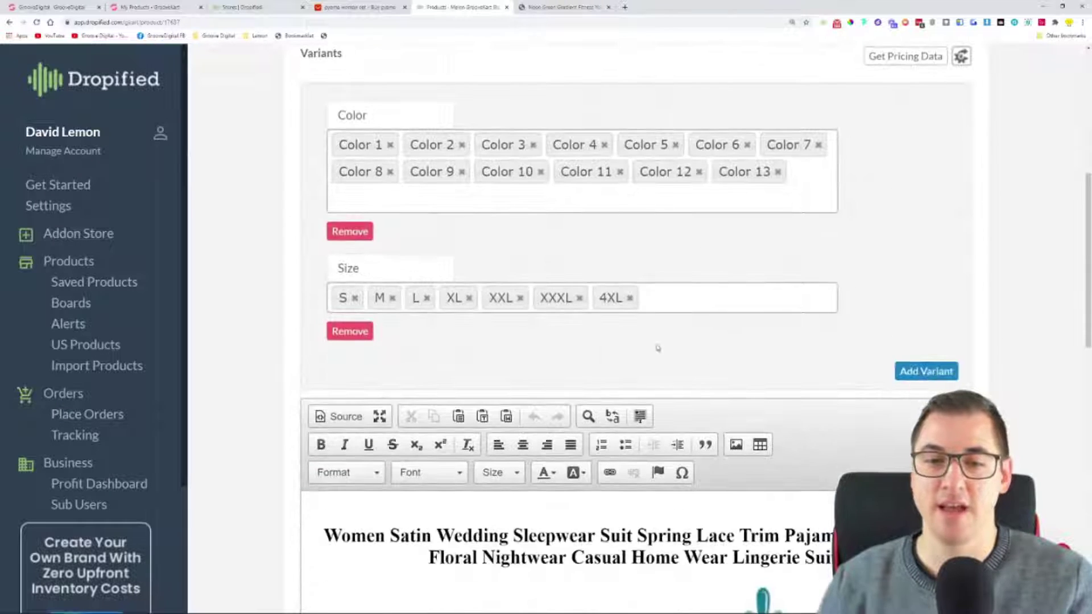
{"action": "scroll", "coordinate": [649, 343], "scroll_direction": "down", "scroll_amount": 10}
{"action": "scroll", "coordinate": [655, 312], "scroll_direction": "down", "scroll_amount": 6}
{"action": "scroll", "coordinate": [258, 353], "scroll_direction": "up", "scroll_amount": 8}
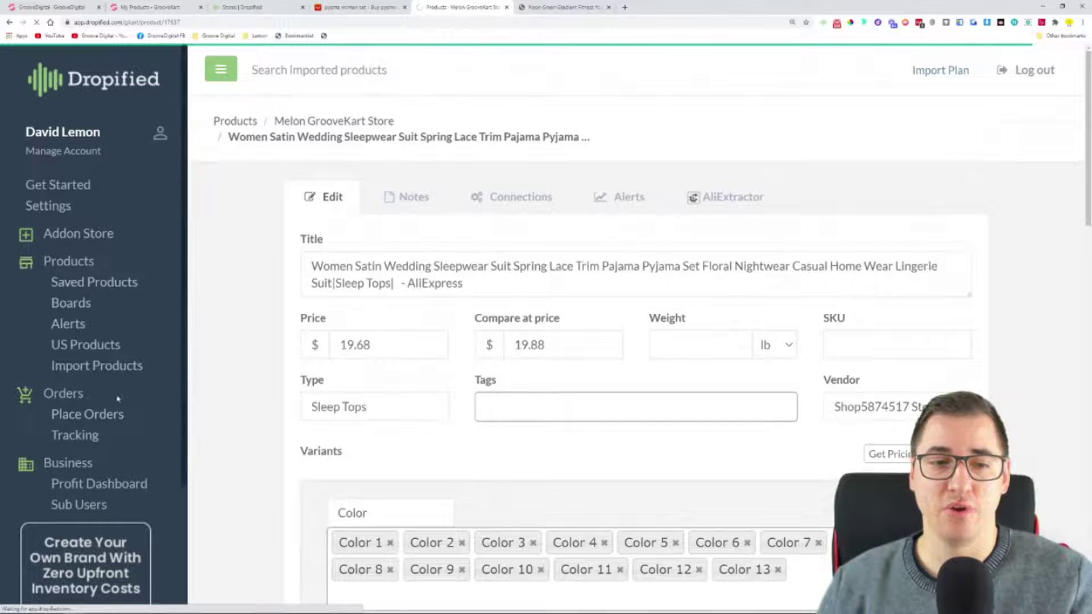
Step: View the order placement page and the order tracking page of Melon GrooveKart Store
{"action": "left_click", "coordinate": [82, 421]}
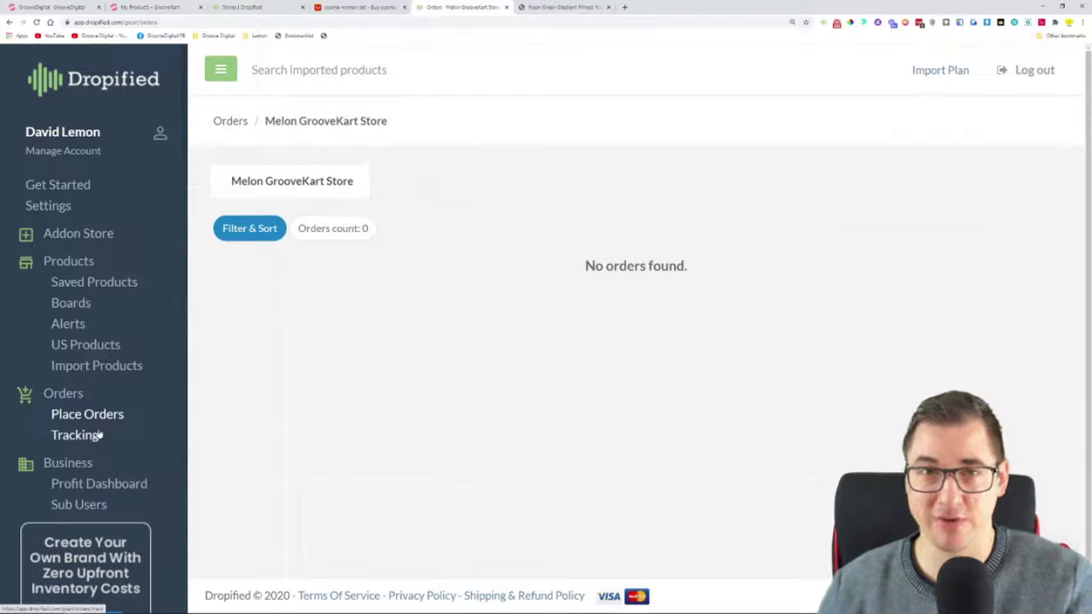
{"action": "left_click", "coordinate": [100, 435]}
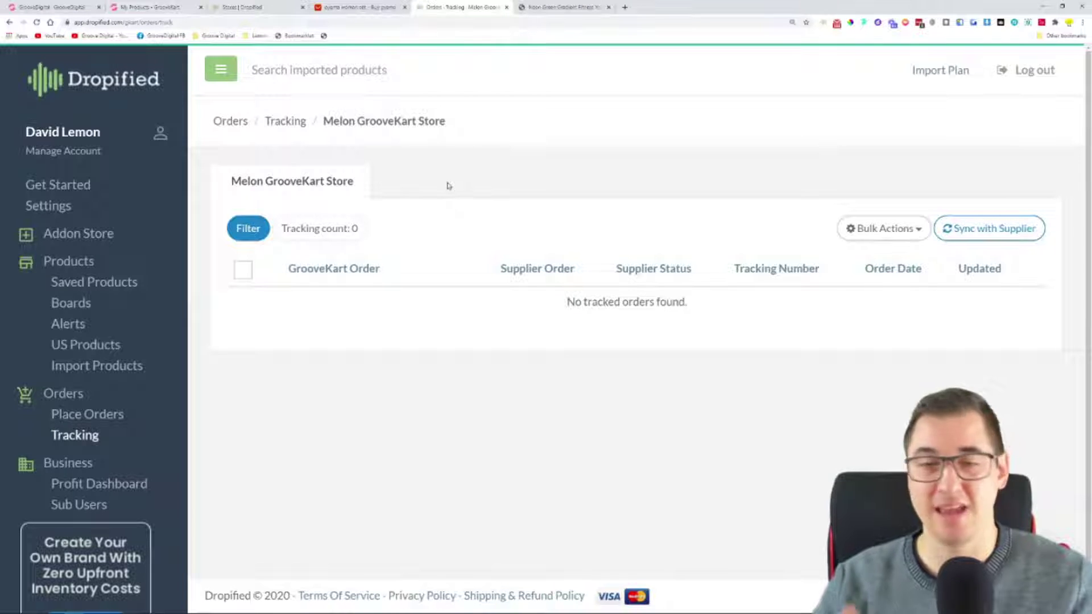
Step: Send the three non-connected pajama products from Dropified's saved GrooveKart products to Melon GrooveKart Store in bulk
{"action": "left_click", "coordinate": [150, 5]}
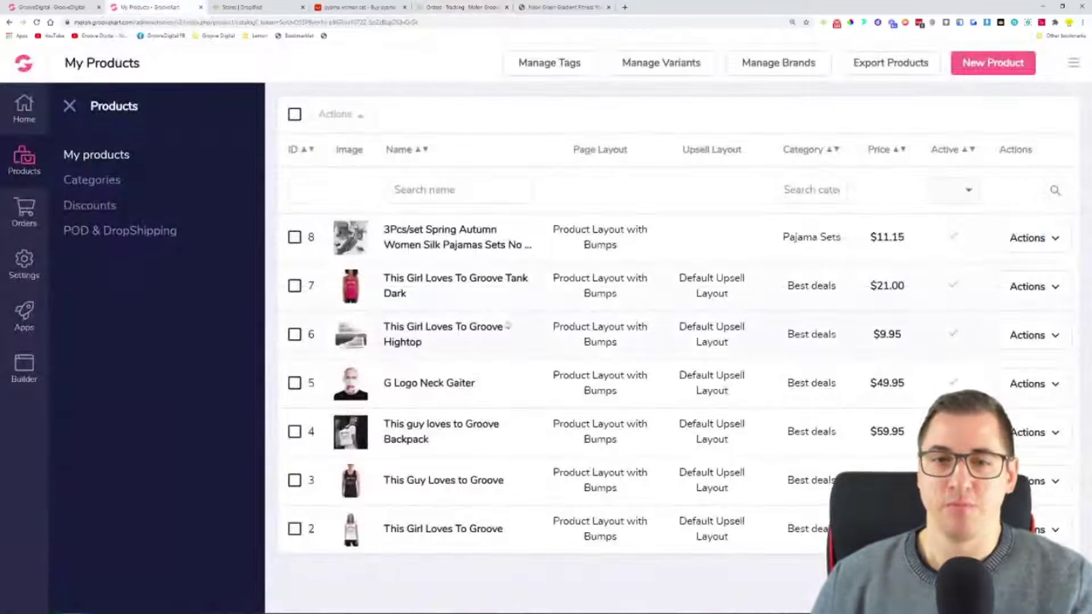
{"action": "left_click", "coordinate": [264, 7]}
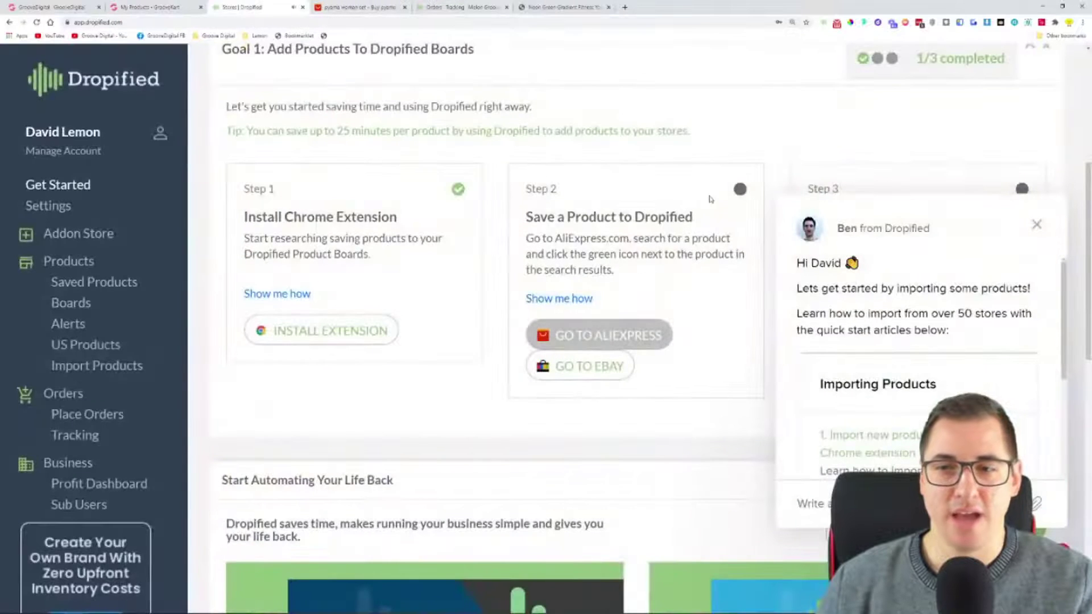
{"action": "left_click", "coordinate": [444, 7]}
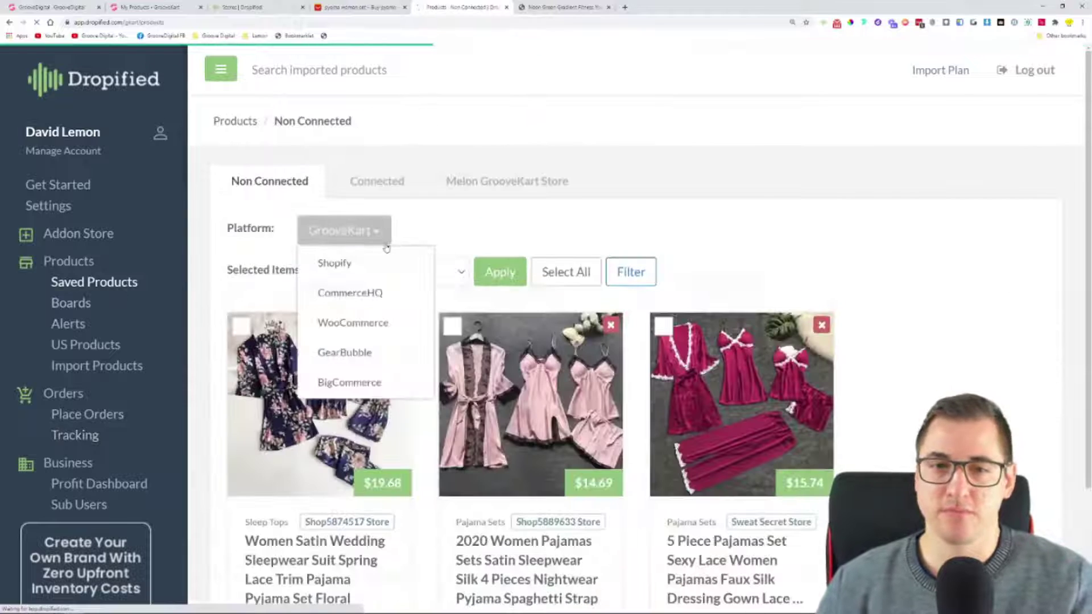
{"action": "scroll", "coordinate": [772, 283], "scroll_direction": "down", "scroll_amount": 1}
{"action": "left_click", "coordinate": [241, 269]}
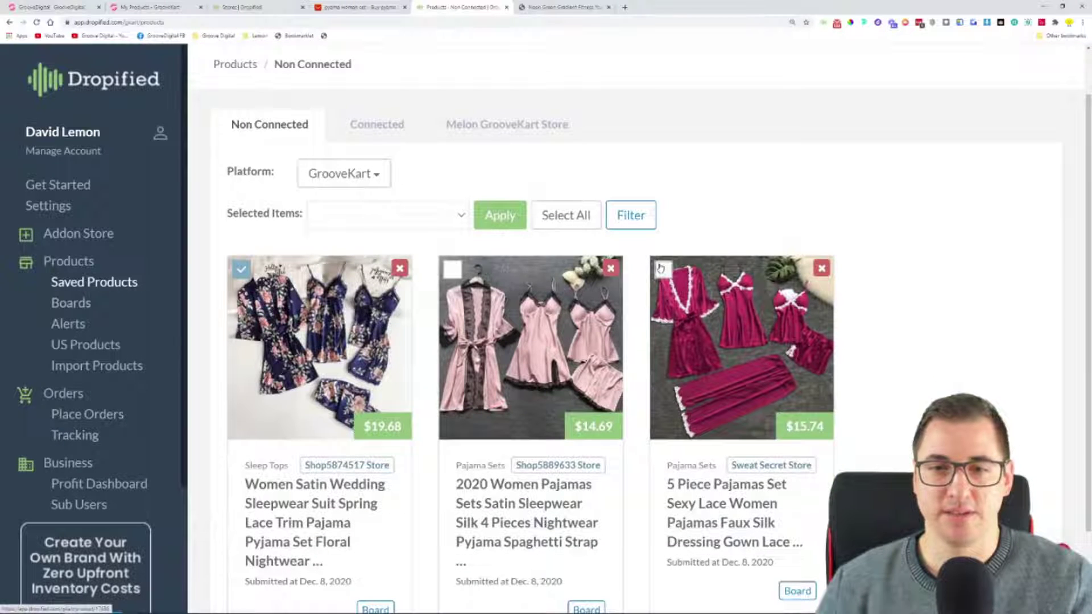
{"action": "left_click", "coordinate": [452, 270]}
{"action": "left_click", "coordinate": [663, 270]}
{"action": "left_click", "coordinate": [431, 226]}
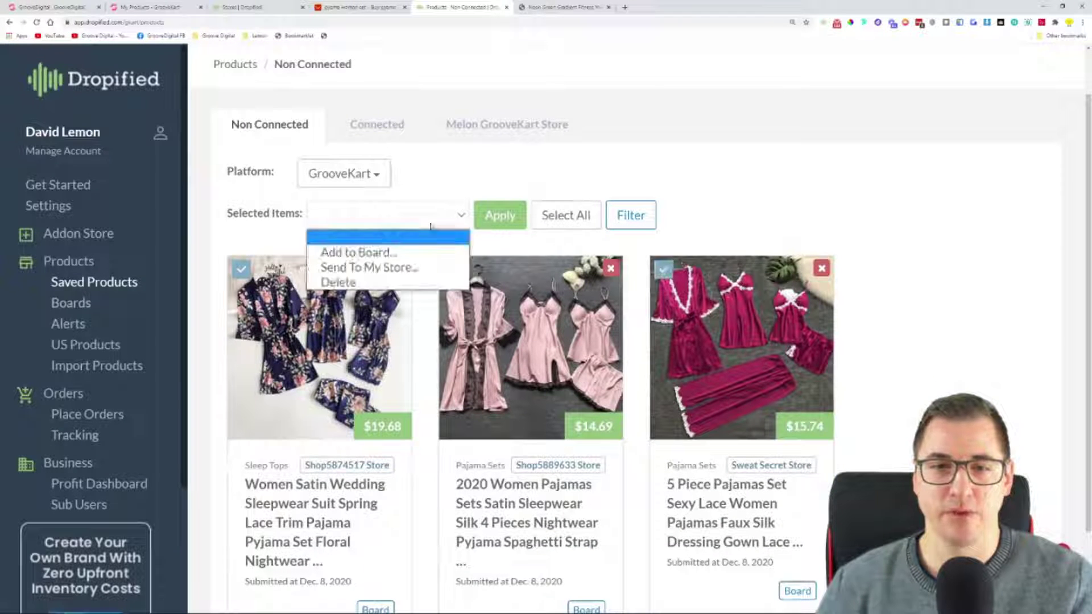
{"action": "left_click", "coordinate": [414, 268]}
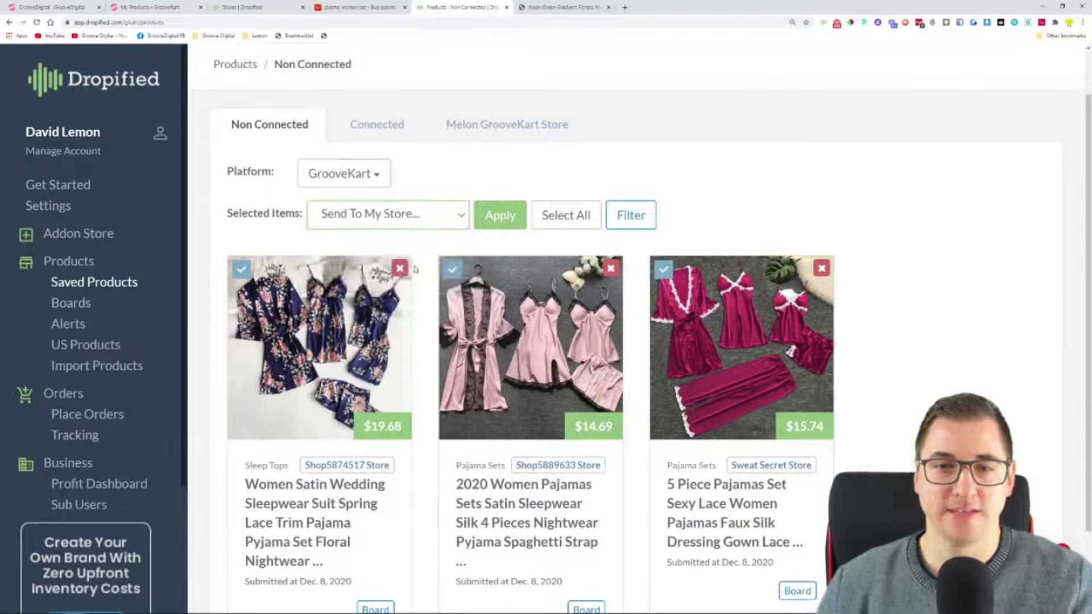
{"action": "left_click", "coordinate": [502, 228]}
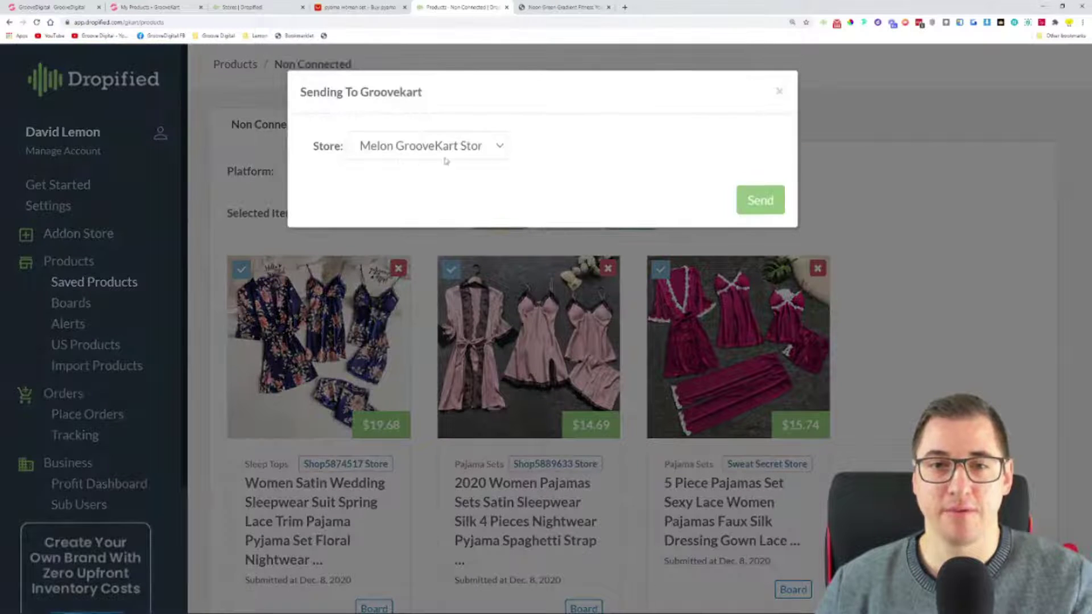
{"action": "left_click", "coordinate": [763, 204]}
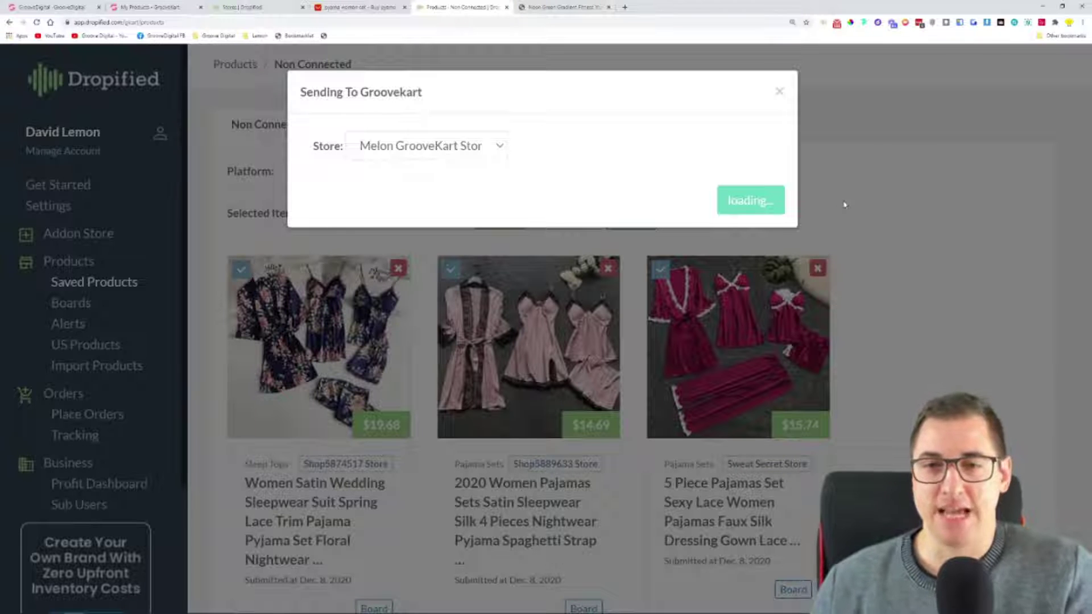
Step: Switch to the GrooveKart admin and open the store's homepage in the page builder
{"action": "left_click", "coordinate": [161, 7]}
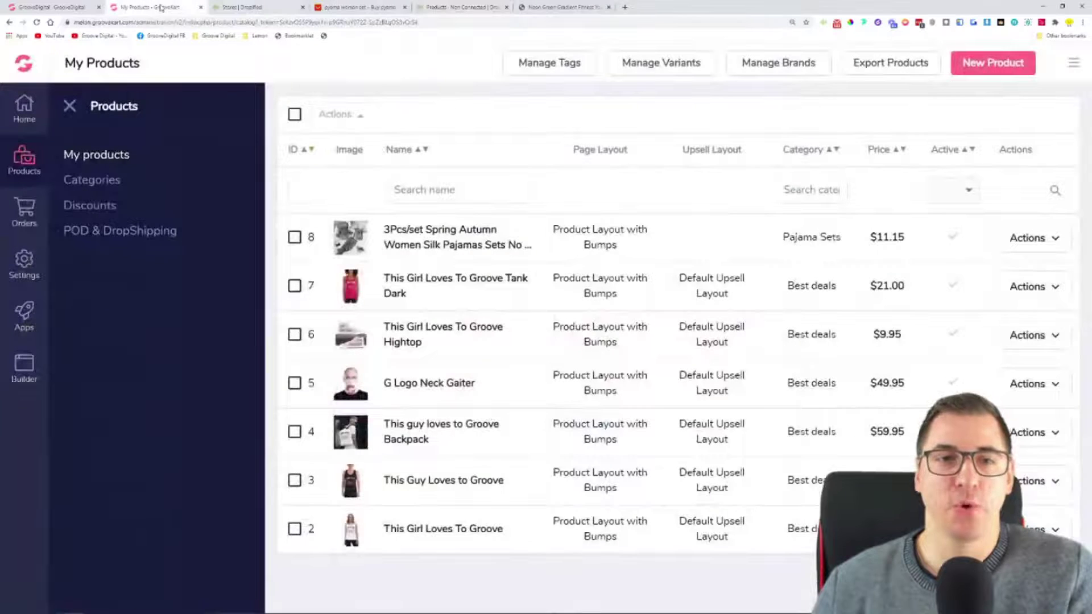
{"action": "left_click", "coordinate": [71, 108]}
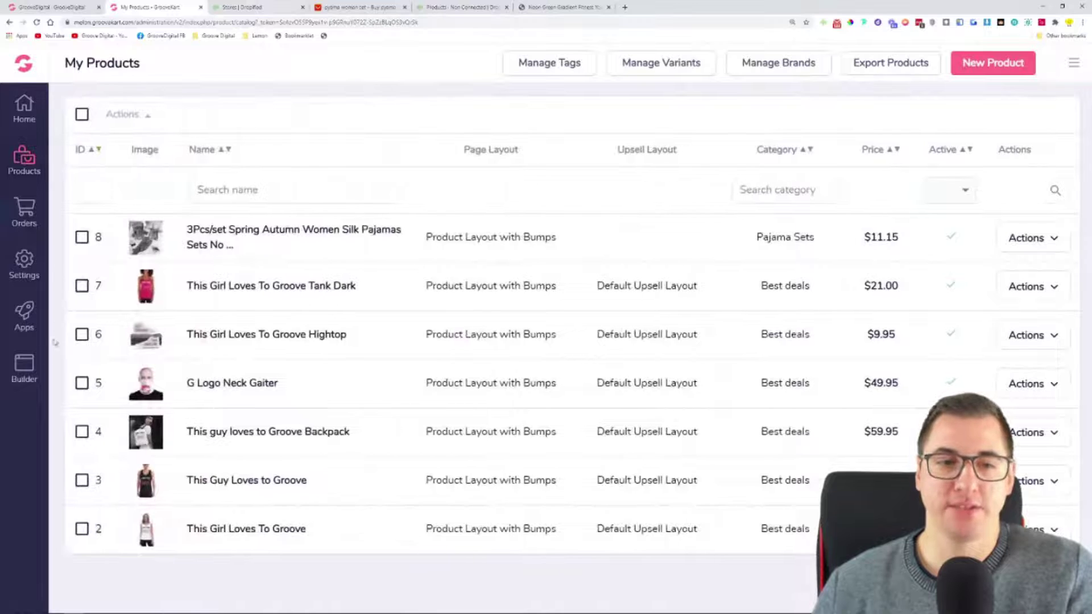
{"action": "left_click", "coordinate": [30, 363]}
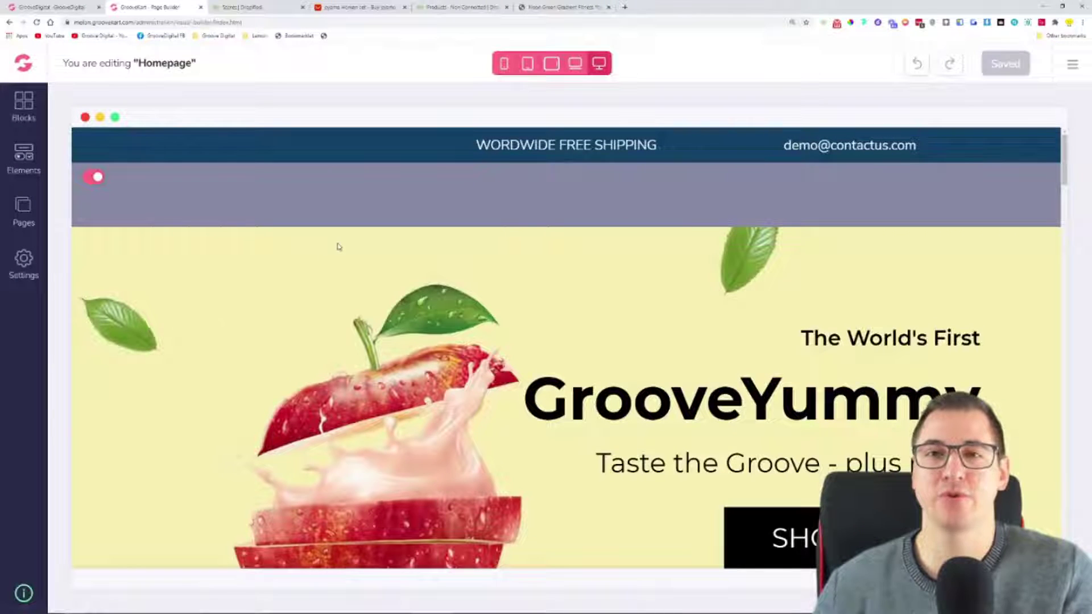
Step: Move the SHOP NOW button above the GrooveYummy heading in the homepage hero banner
{"action": "scroll", "coordinate": [338, 247], "scroll_direction": "down", "scroll_amount": 5}
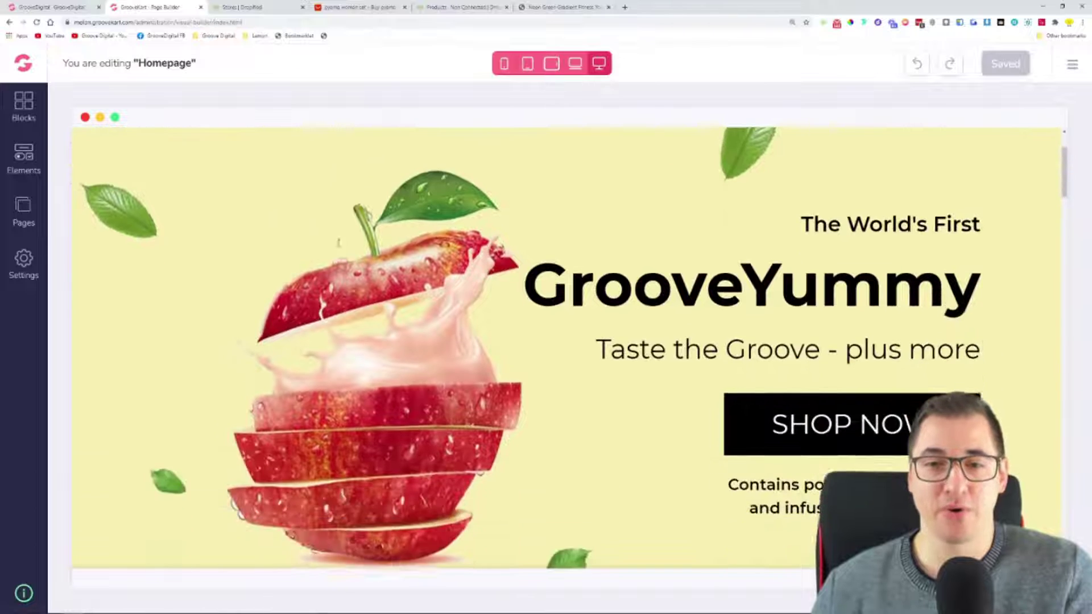
{"action": "left_click", "coordinate": [854, 368]}
{"action": "left_click_drag", "start_coordinate": [807, 351], "coordinate": [808, 191]}
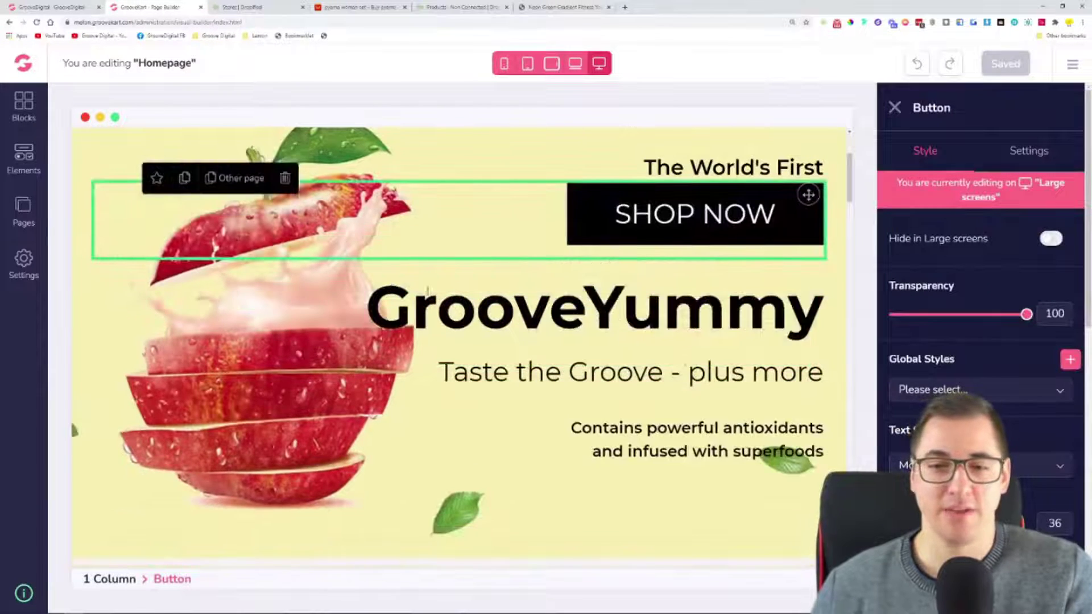
Step: Try a #3D4B55 background overlay colour on the hero banner column and clear it again
{"action": "scroll", "coordinate": [808, 182], "scroll_direction": "down", "scroll_amount": 1}
{"action": "left_click", "coordinate": [140, 247]}
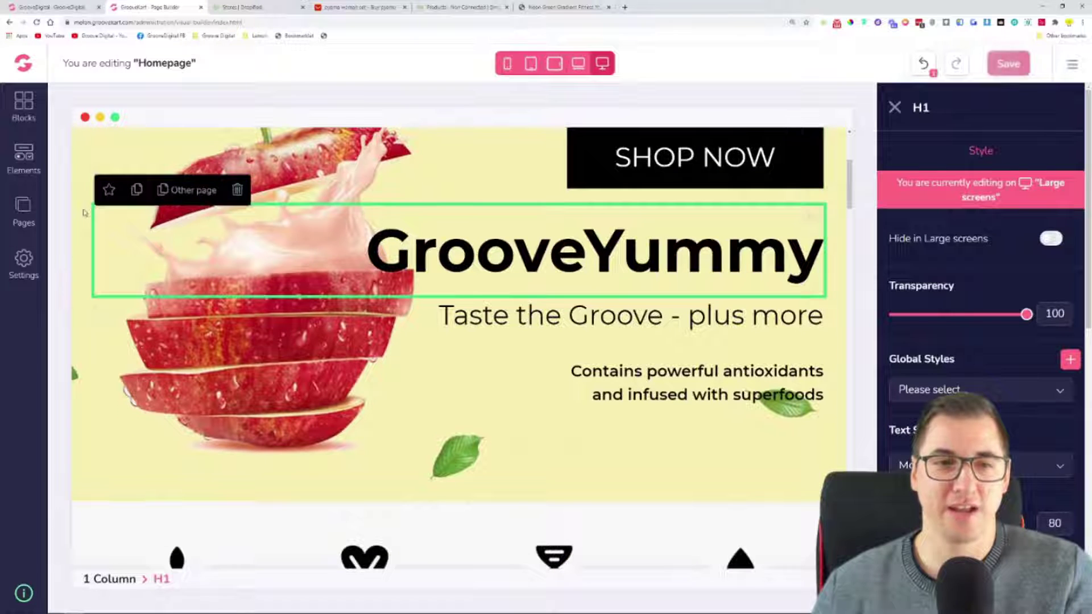
{"action": "left_click", "coordinate": [100, 223]}
{"action": "scroll", "coordinate": [981, 284], "scroll_direction": "down", "scroll_amount": 1}
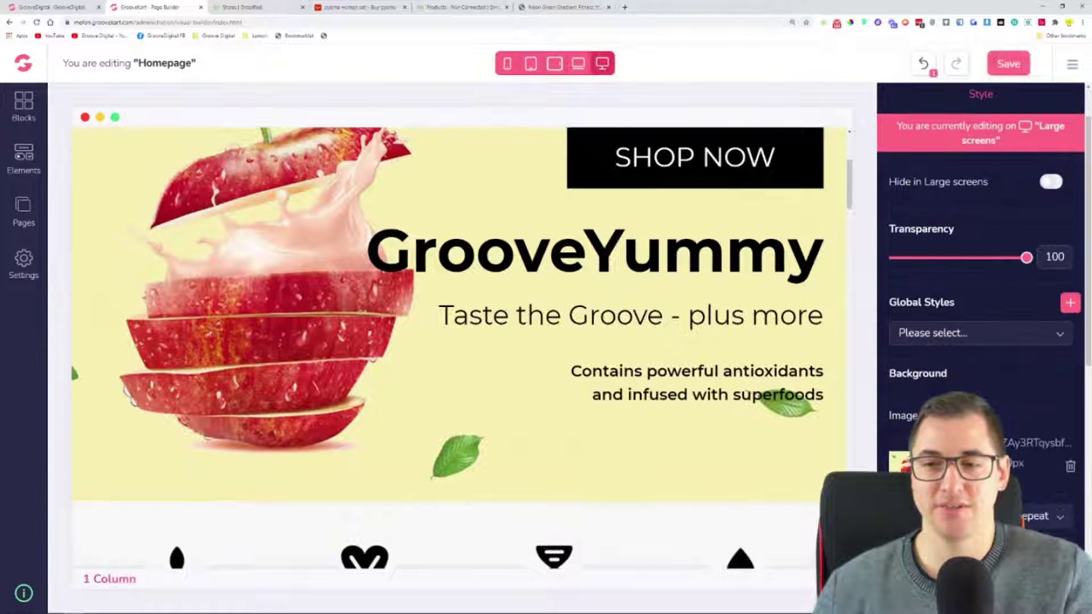
{"action": "scroll", "coordinate": [1047, 303], "scroll_direction": "down", "scroll_amount": 2}
{"action": "scroll", "coordinate": [1047, 303], "scroll_direction": "down", "scroll_amount": 3}
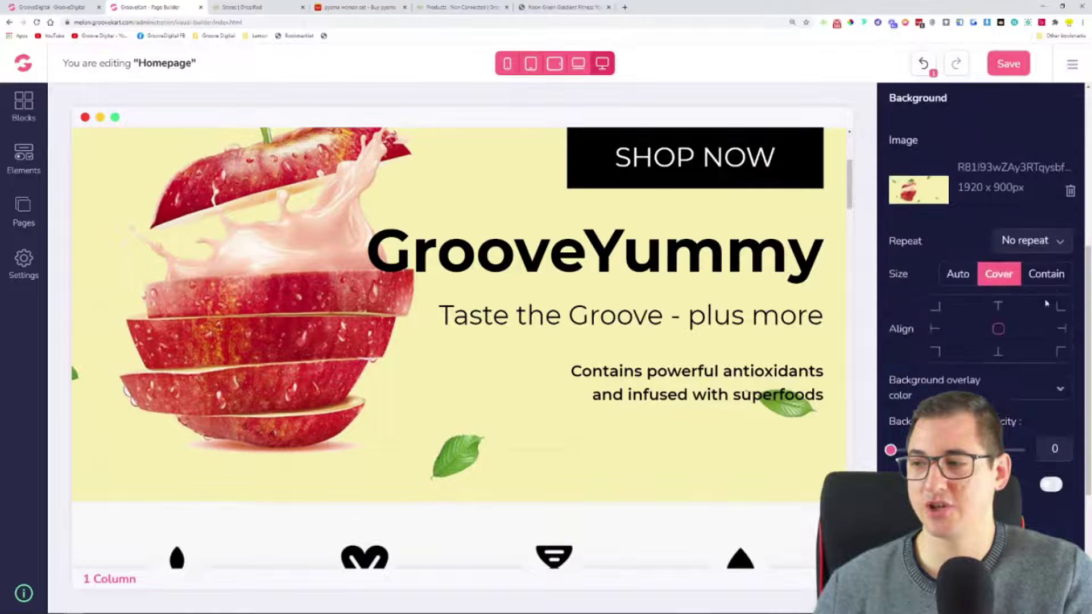
{"action": "scroll", "coordinate": [1046, 303], "scroll_direction": "down", "scroll_amount": 1}
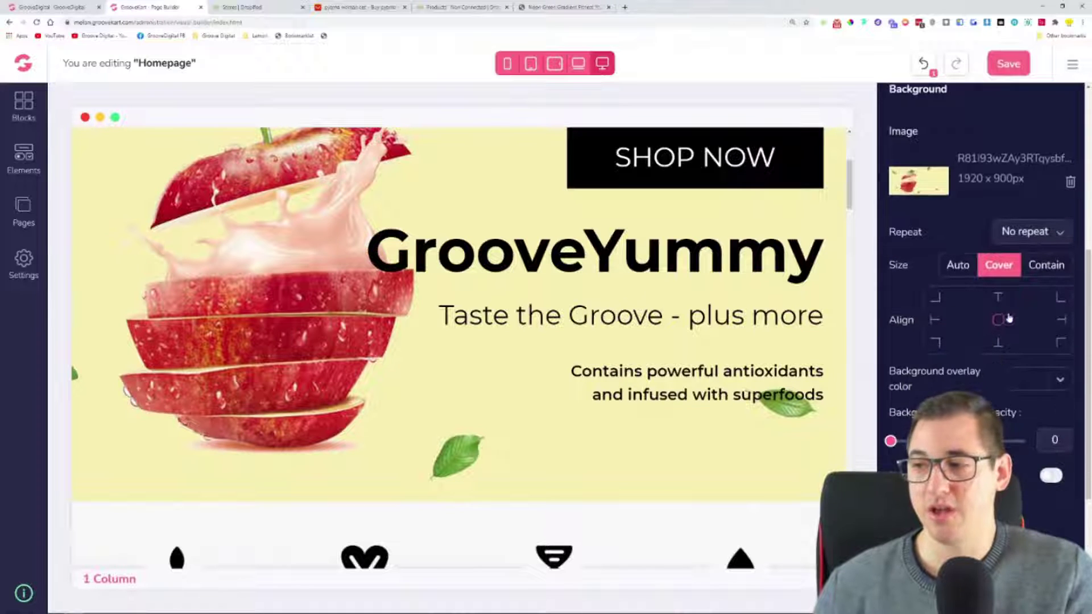
{"action": "left_click", "coordinate": [1060, 381]}
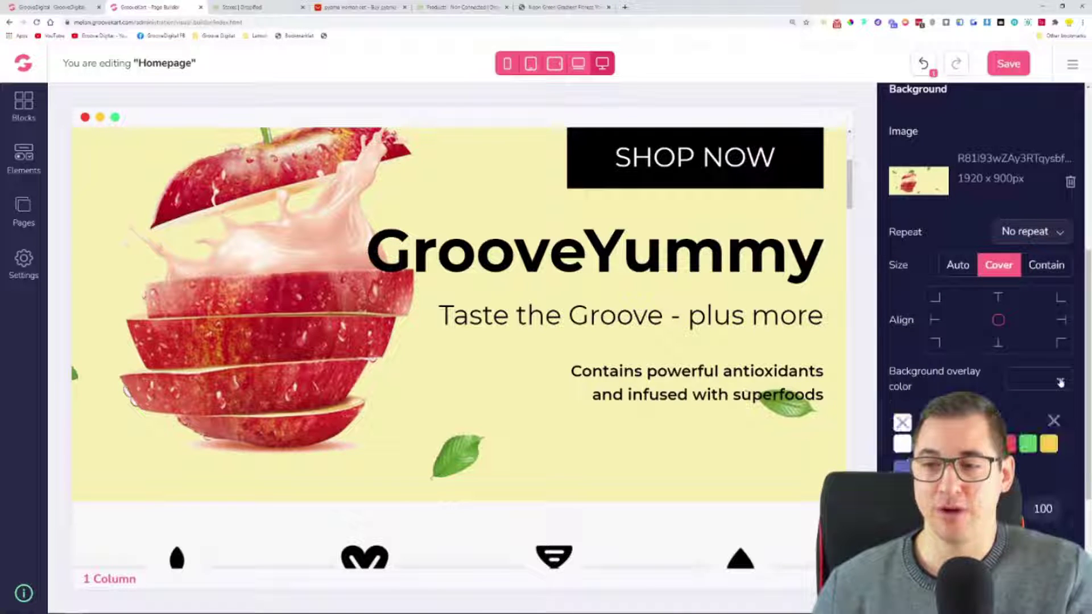
{"action": "left_click", "coordinate": [891, 441]}
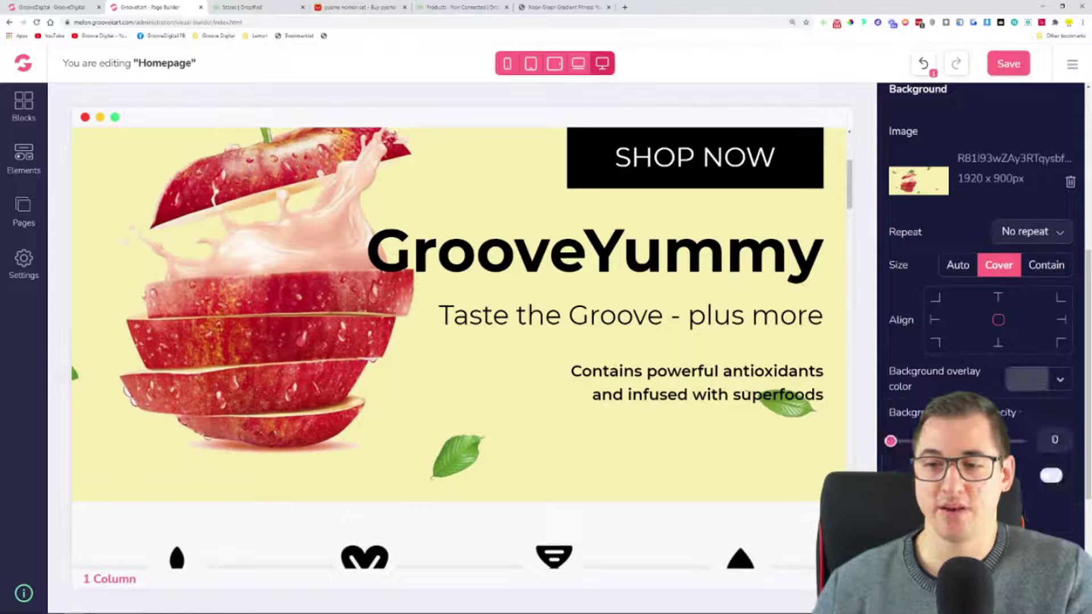
{"action": "scroll", "coordinate": [891, 327], "scroll_direction": "down", "scroll_amount": 2}
{"action": "mouse_move", "coordinate": [891, 327]}
{"action": "left_mouse_down"}
{"action": "mouse_move", "coordinate": [1024, 327]}
{"action": "mouse_move", "coordinate": [891, 327]}
{"action": "left_mouse_up"}
{"action": "left_click", "coordinate": [1026, 265]}
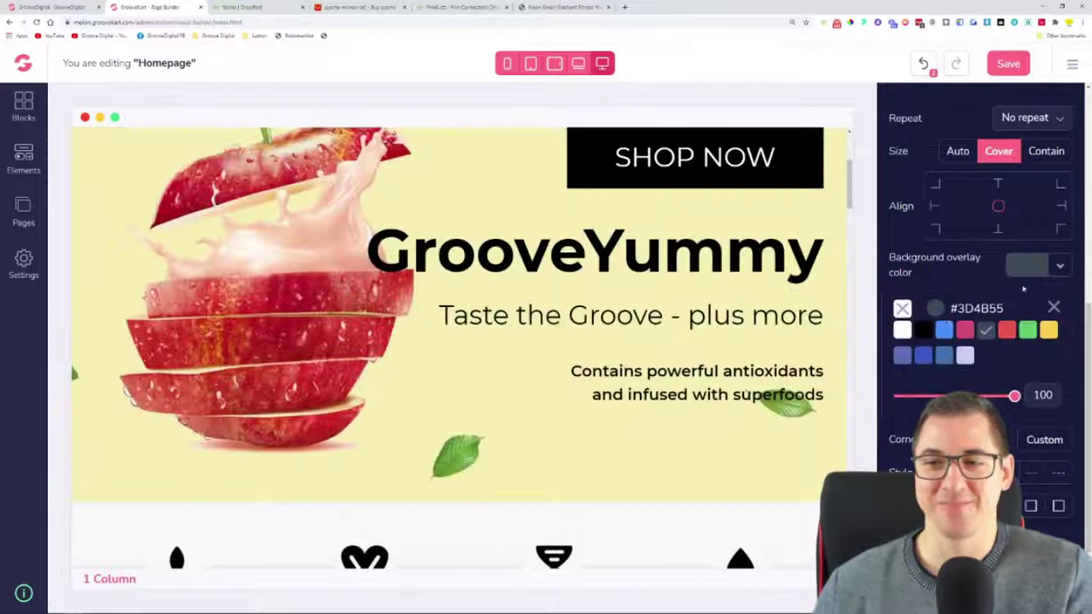
{"action": "left_click", "coordinate": [902, 309]}
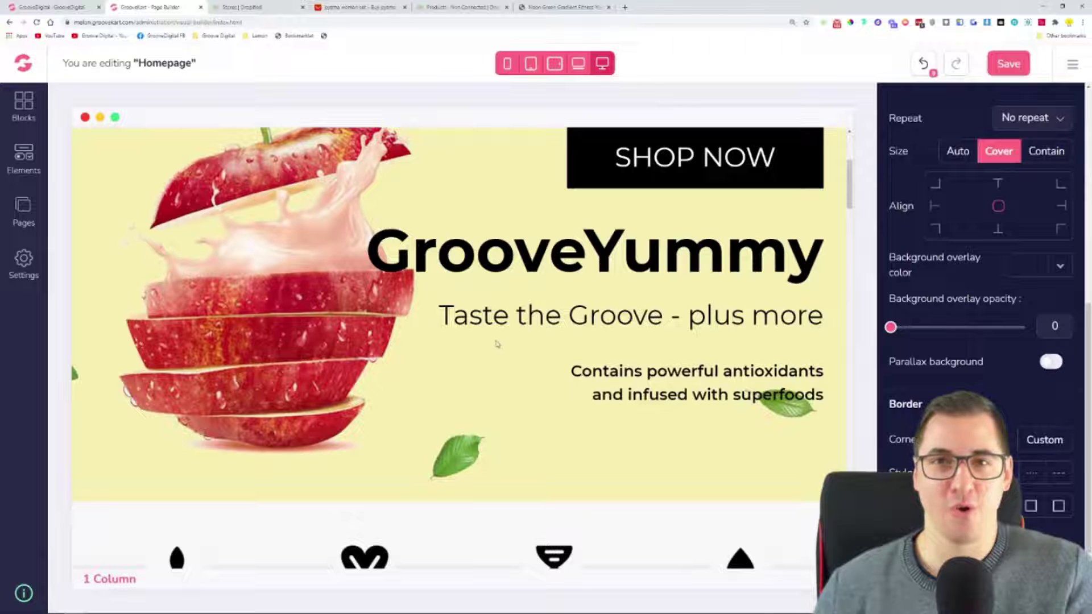
Step: Move the SHOP NOW button back below the tagline in the hero banner
{"action": "scroll", "coordinate": [490, 344], "scroll_direction": "up", "scroll_amount": 3}
{"action": "scroll", "coordinate": [490, 344], "scroll_direction": "down", "scroll_amount": 1}
{"action": "left_click", "coordinate": [780, 268]}
{"action": "left_click_drag", "start_coordinate": [807, 254], "coordinate": [804, 504]}
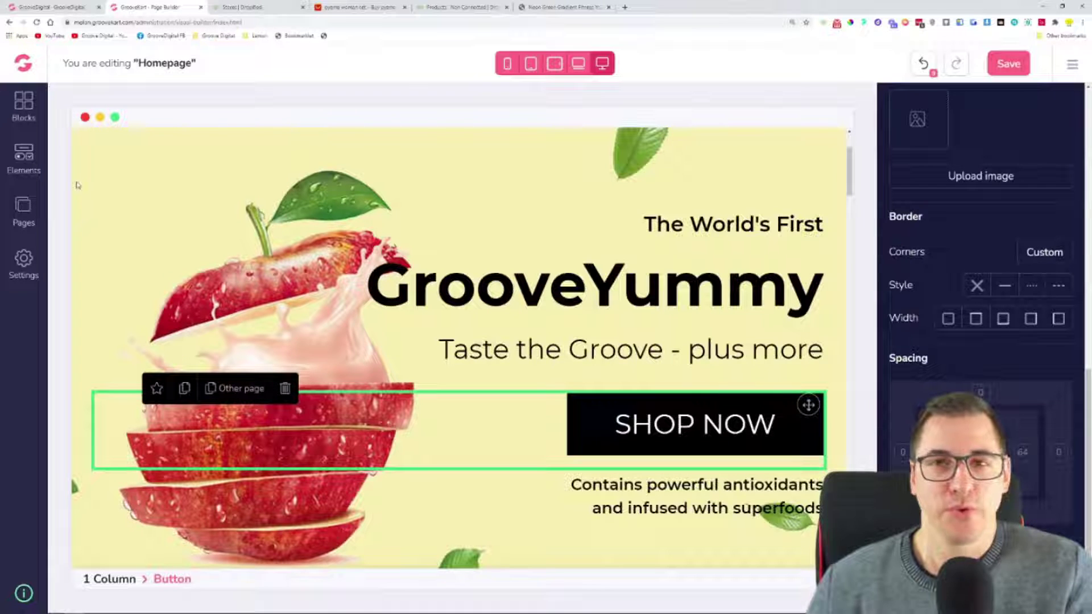
Step: Import the Minimal template into the Homepage
{"action": "left_click", "coordinate": [21, 211]}
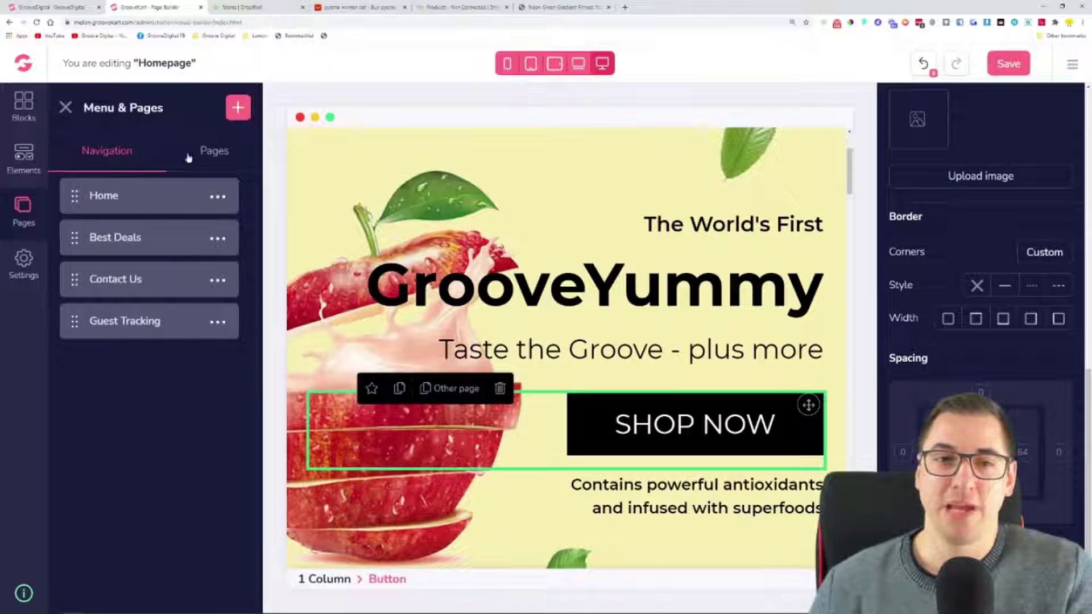
{"action": "left_click", "coordinate": [219, 155]}
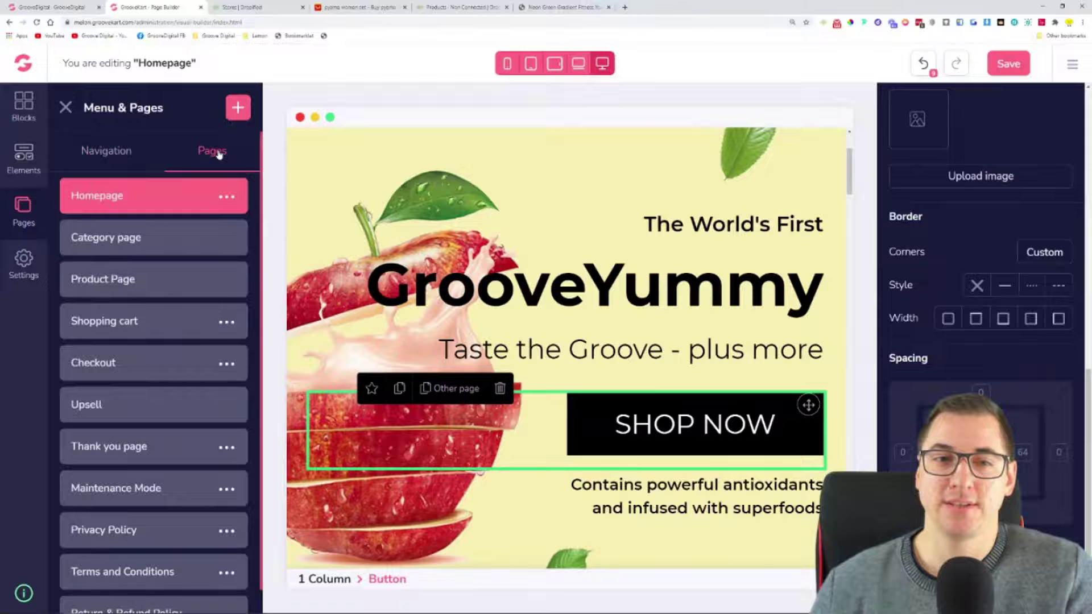
{"action": "left_click", "coordinate": [227, 197]}
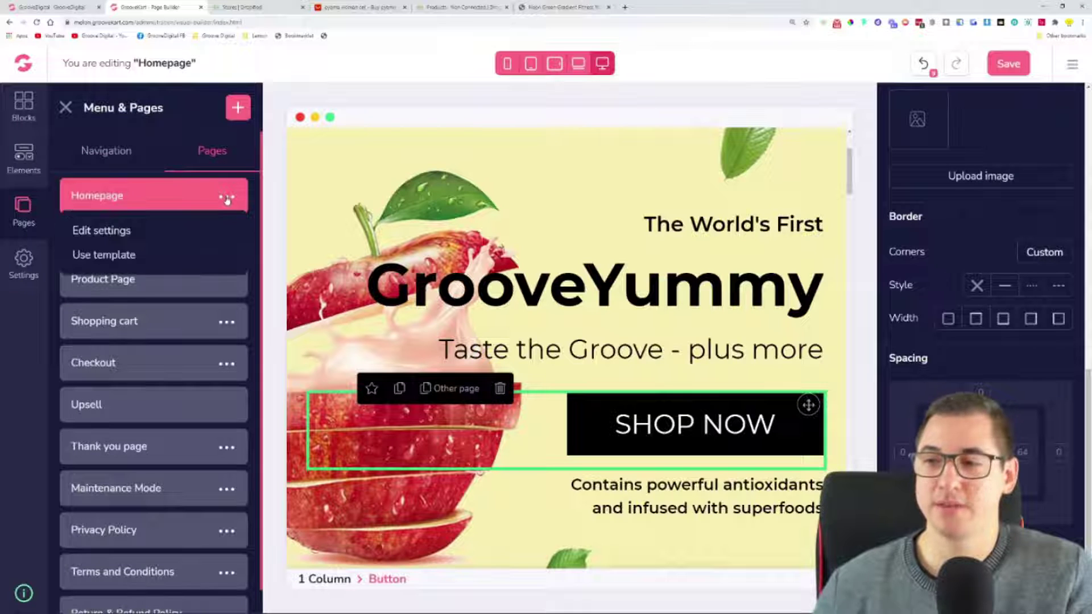
{"action": "left_click", "coordinate": [102, 255]}
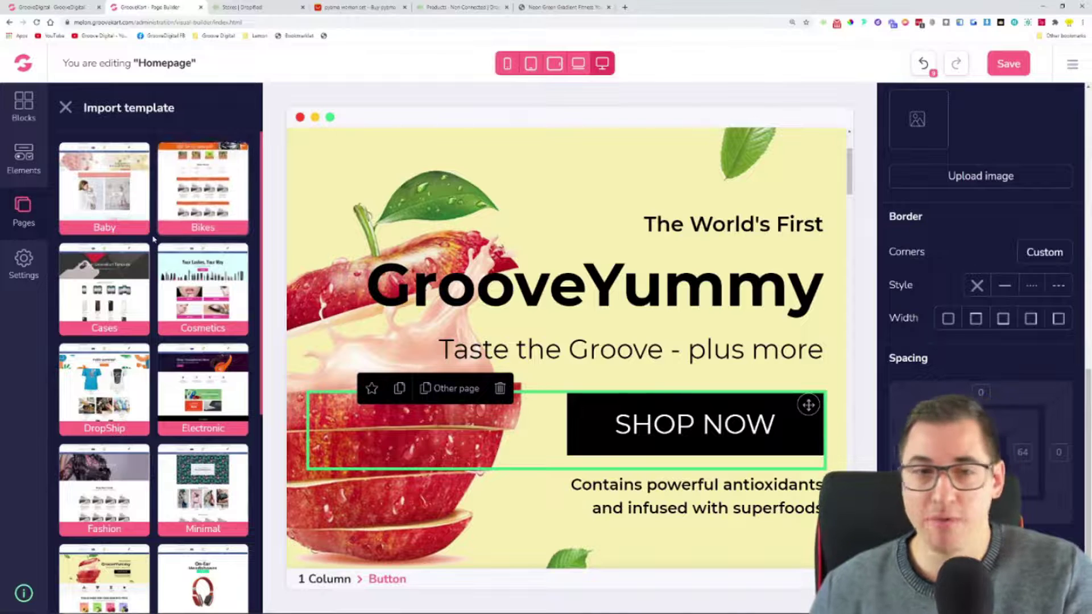
{"action": "scroll", "coordinate": [157, 229], "scroll_direction": "down", "scroll_amount": 1}
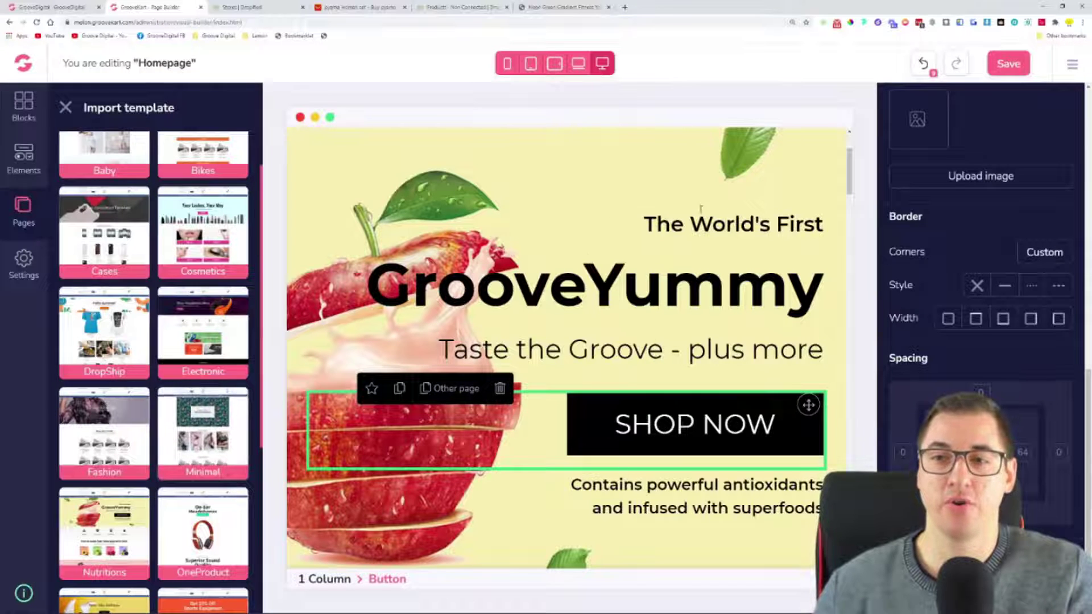
{"action": "left_click", "coordinate": [199, 438]}
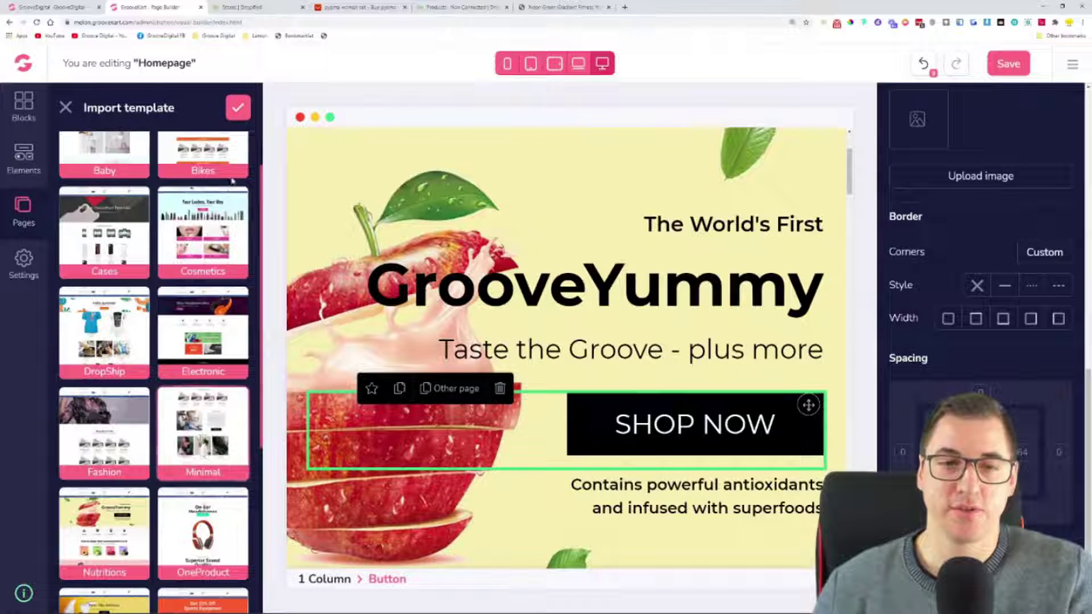
{"action": "left_click", "coordinate": [238, 107]}
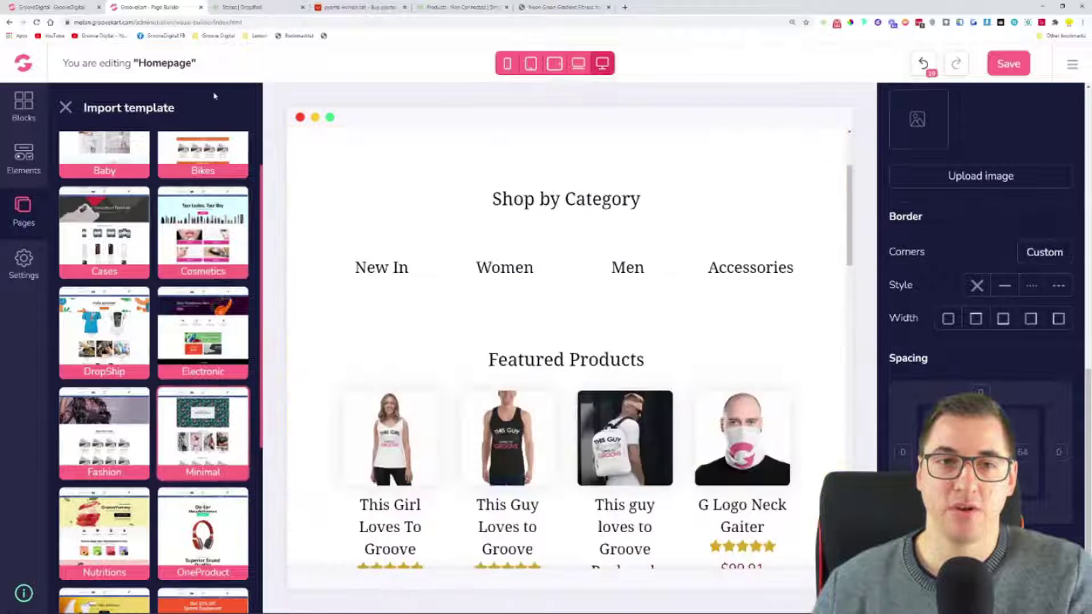
Step: Close the page list and the button settings and look over the imported homepage layout
{"action": "left_click", "coordinate": [65, 112]}
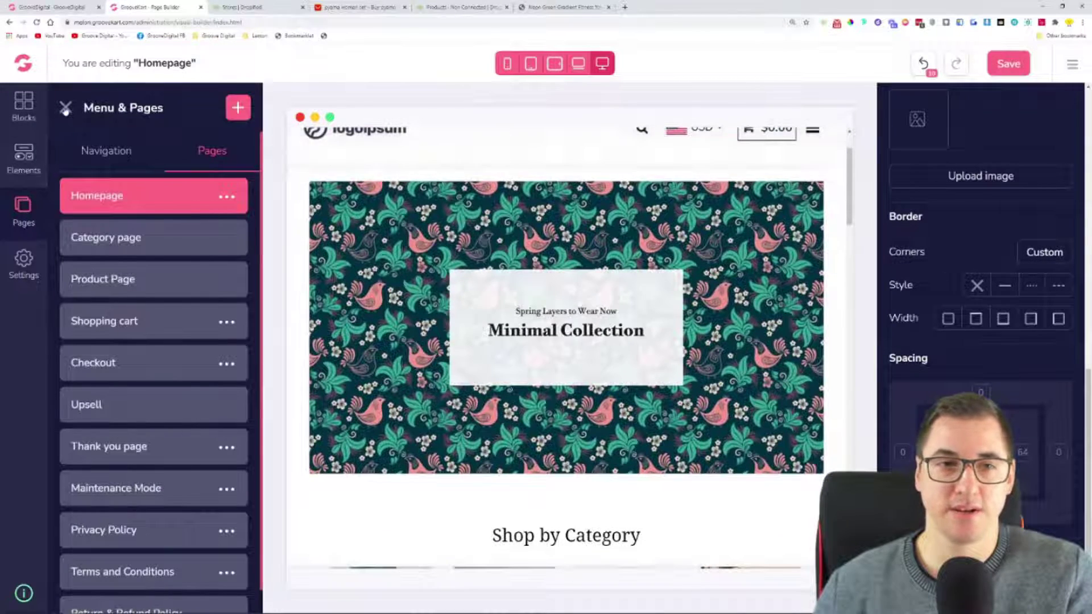
{"action": "left_click", "coordinate": [23, 209]}
{"action": "scroll", "coordinate": [890, 213], "scroll_direction": "up", "scroll_amount": 10}
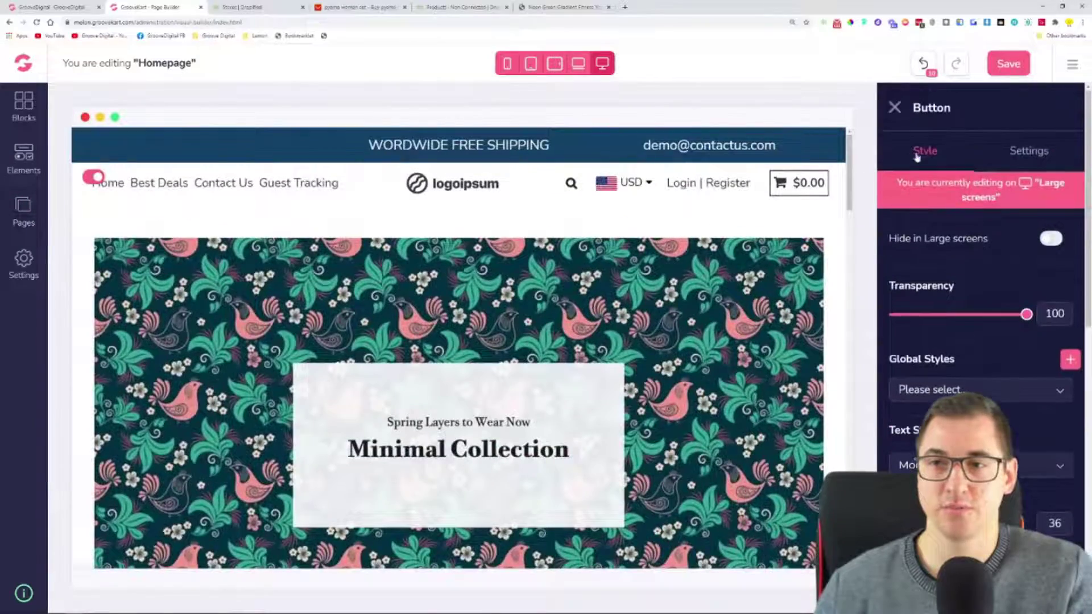
{"action": "left_click", "coordinate": [896, 108]}
{"action": "scroll", "coordinate": [566, 341], "scroll_direction": "down", "scroll_amount": 6}
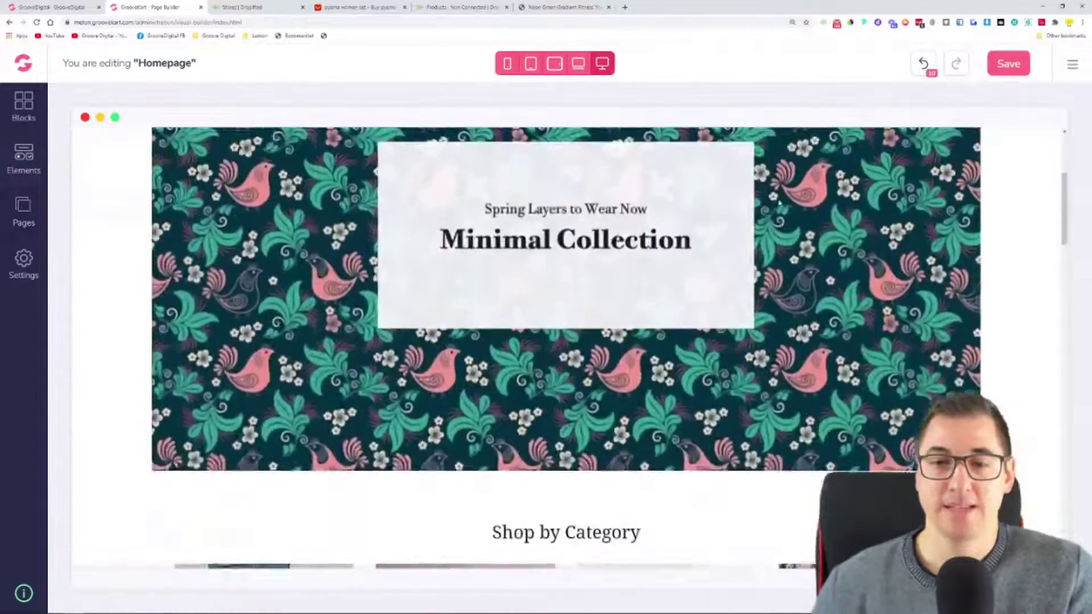
Step: Remove all four currently selected products from the Featured Products list on the homepage
{"action": "scroll", "coordinate": [275, 362], "scroll_direction": "down", "scroll_amount": 3}
{"action": "scroll", "coordinate": [275, 362], "scroll_direction": "down", "scroll_amount": 2}
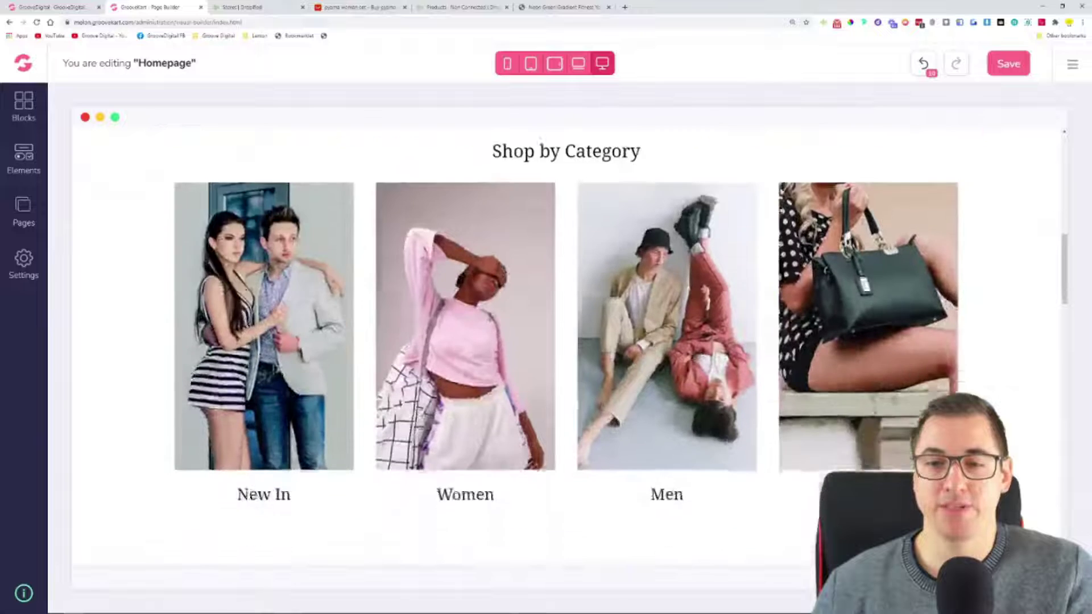
{"action": "scroll", "coordinate": [274, 362], "scroll_direction": "down", "scroll_amount": 3}
{"action": "scroll", "coordinate": [784, 184], "scroll_direction": "down", "scroll_amount": 4}
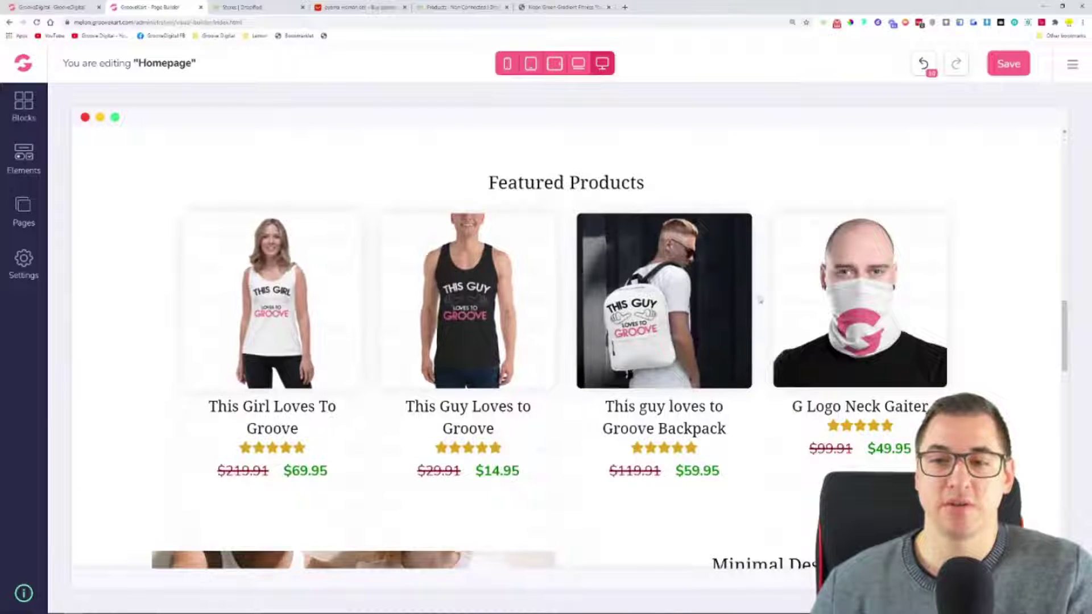
{"action": "left_click", "coordinate": [566, 294]}
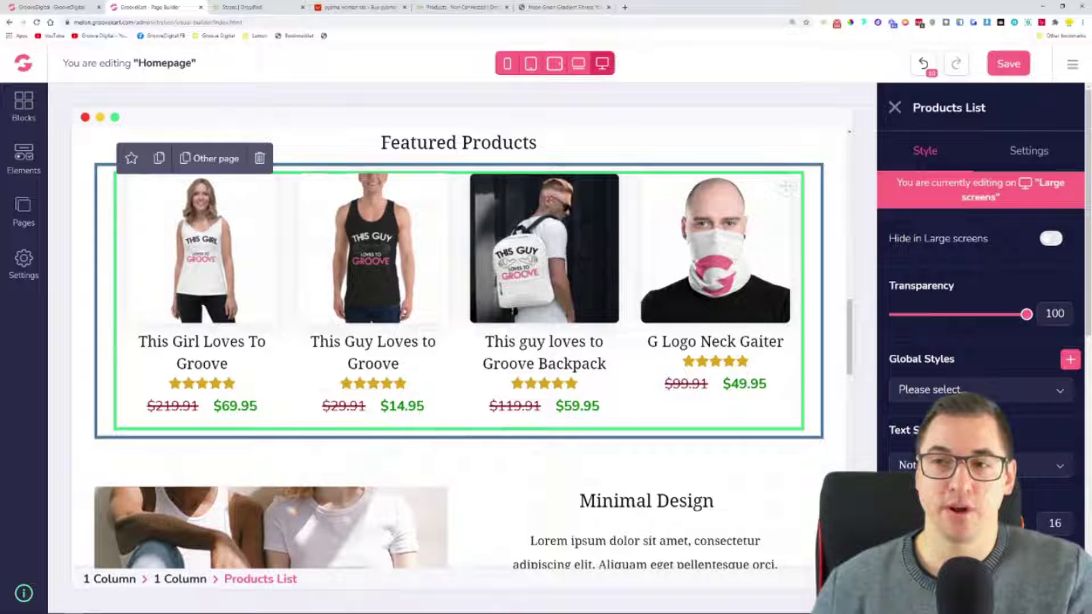
{"action": "left_click", "coordinate": [1021, 156]}
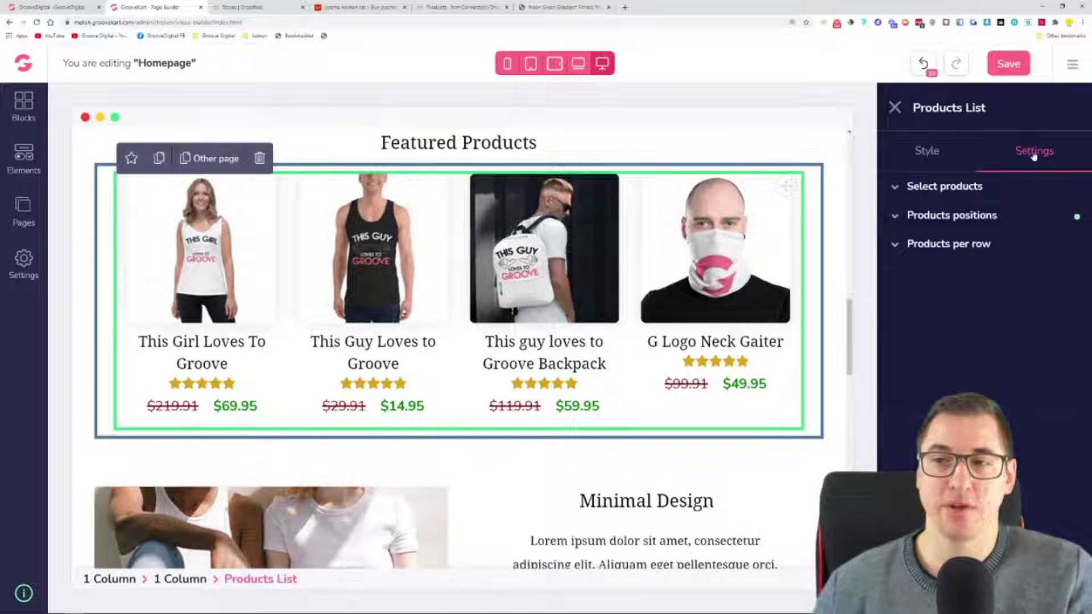
{"action": "left_click", "coordinate": [967, 198]}
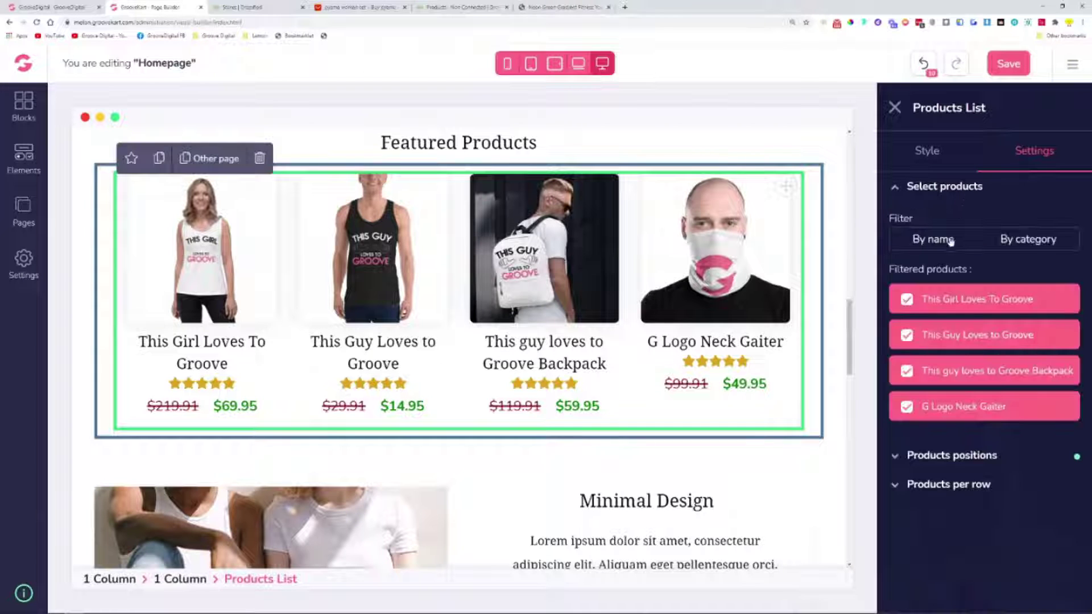
{"action": "left_click", "coordinate": [907, 336]}
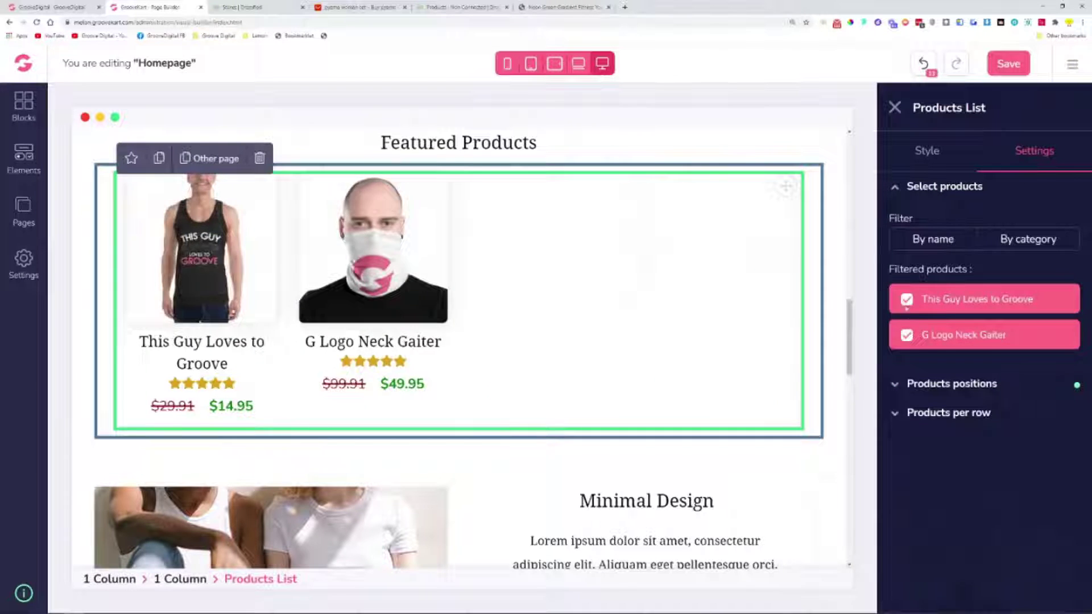
{"action": "left_click", "coordinate": [907, 299]}
{"action": "left_click", "coordinate": [907, 300]}
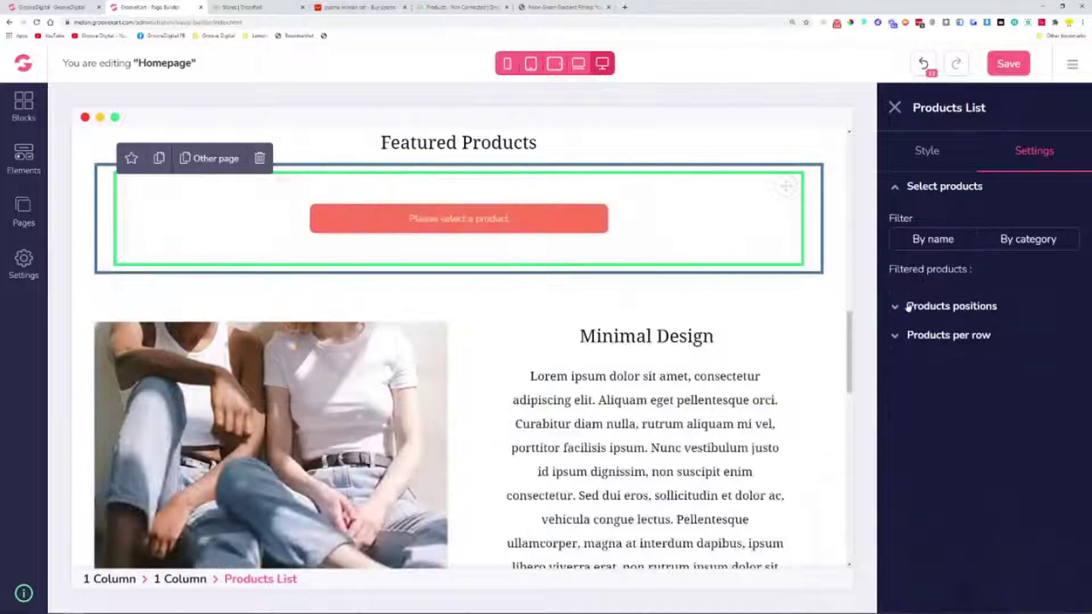
Step: Filter products by name with "pi", add the 2020 Women Pajamas Sets and 5 Piece Pajamas Set products to the list, and save the page
{"action": "left_click", "coordinate": [944, 250]}
{"action": "type", "text": "p"}
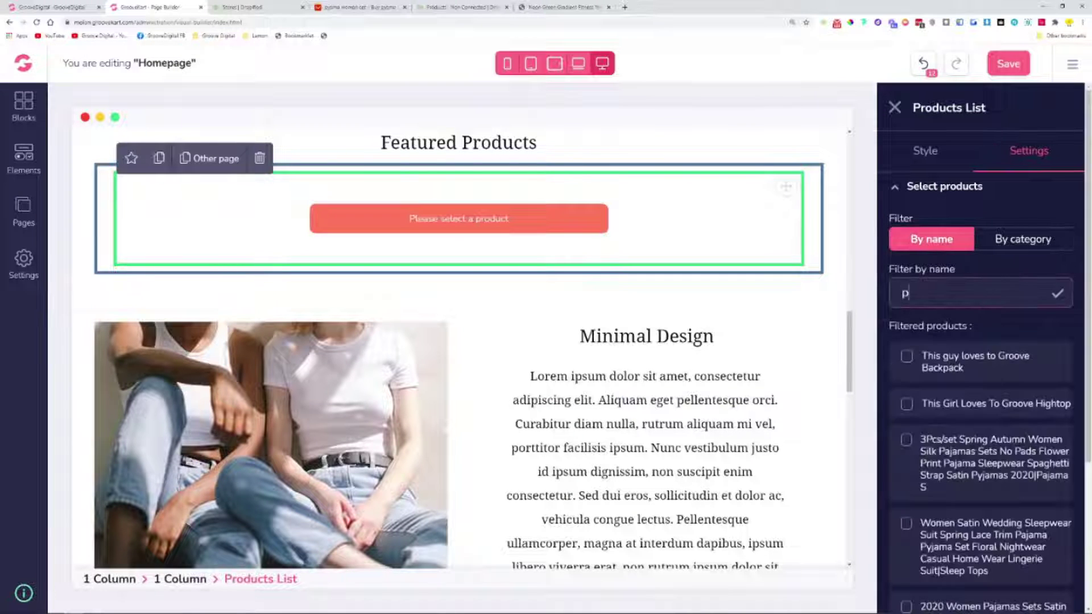
{"action": "type", "text": "iy"}
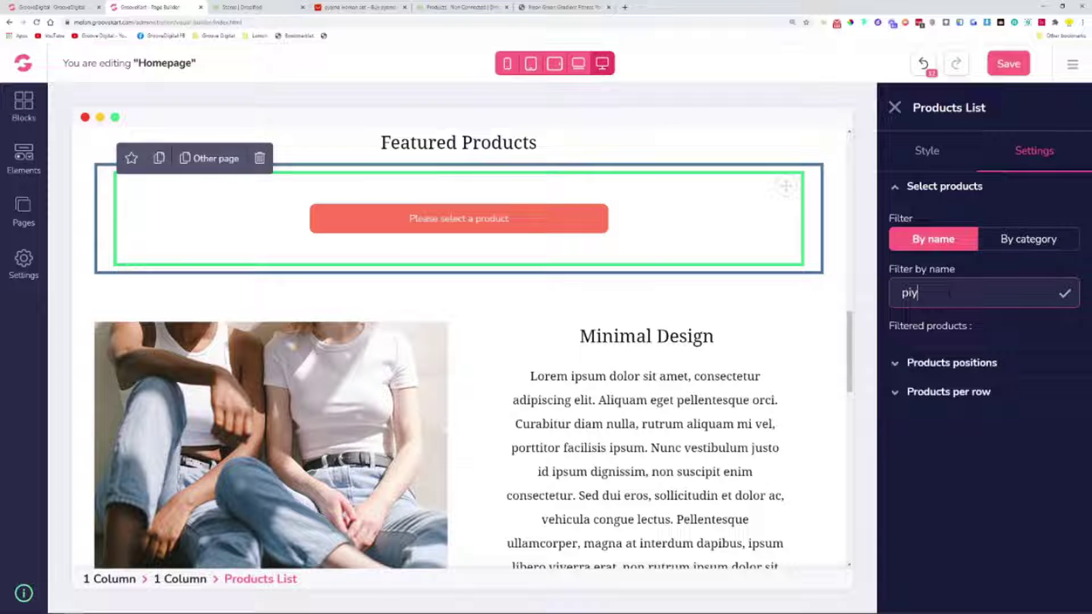
{"action": "key", "text": "BackSpace"}
{"action": "left_click", "coordinate": [907, 356]}
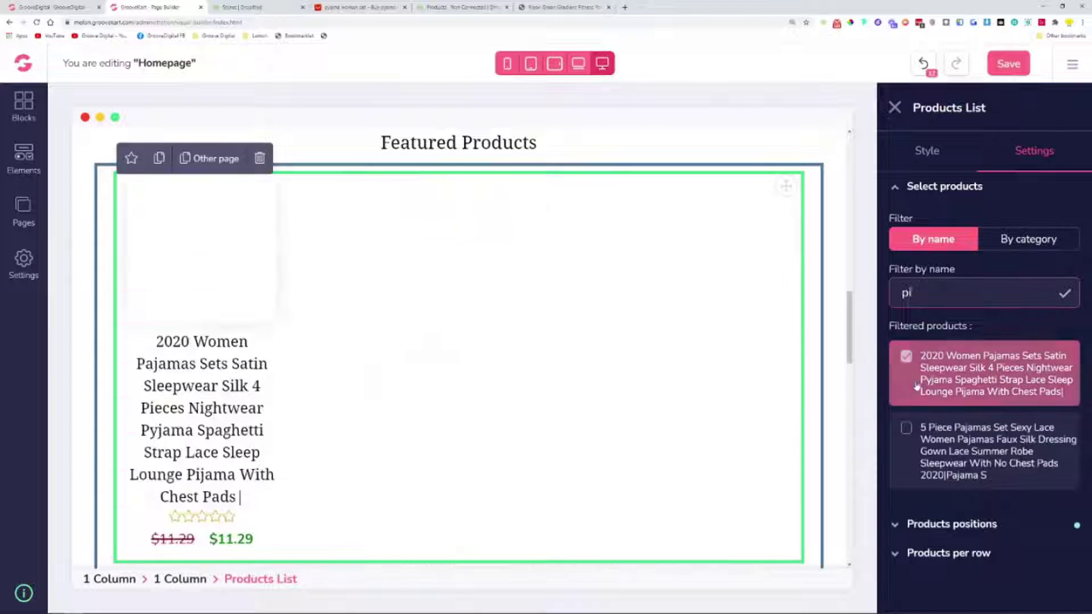
{"action": "left_click", "coordinate": [908, 430]}
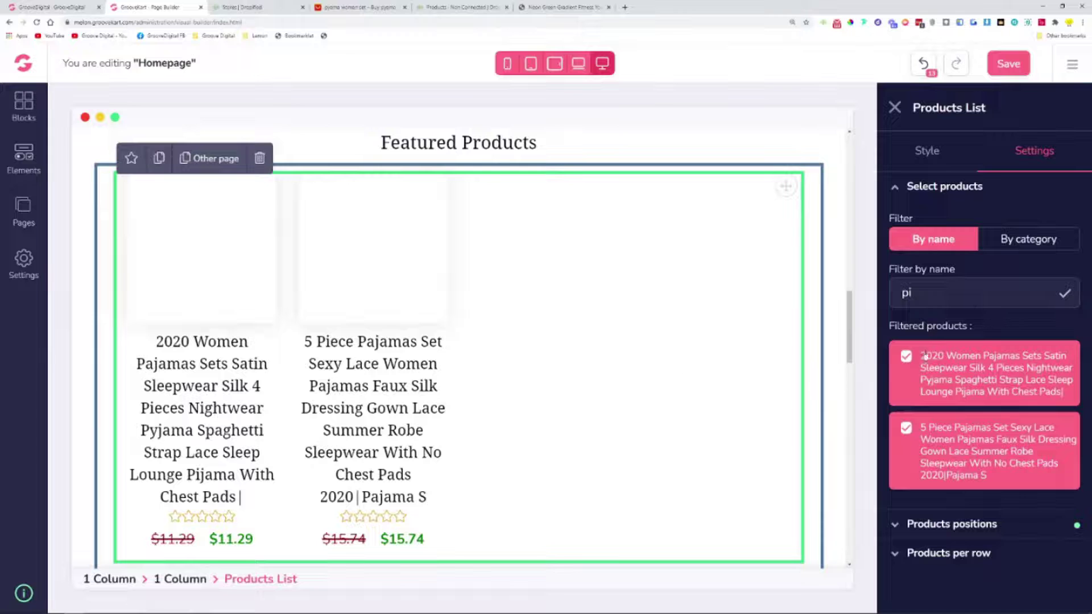
{"action": "left_click", "coordinate": [1003, 73]}
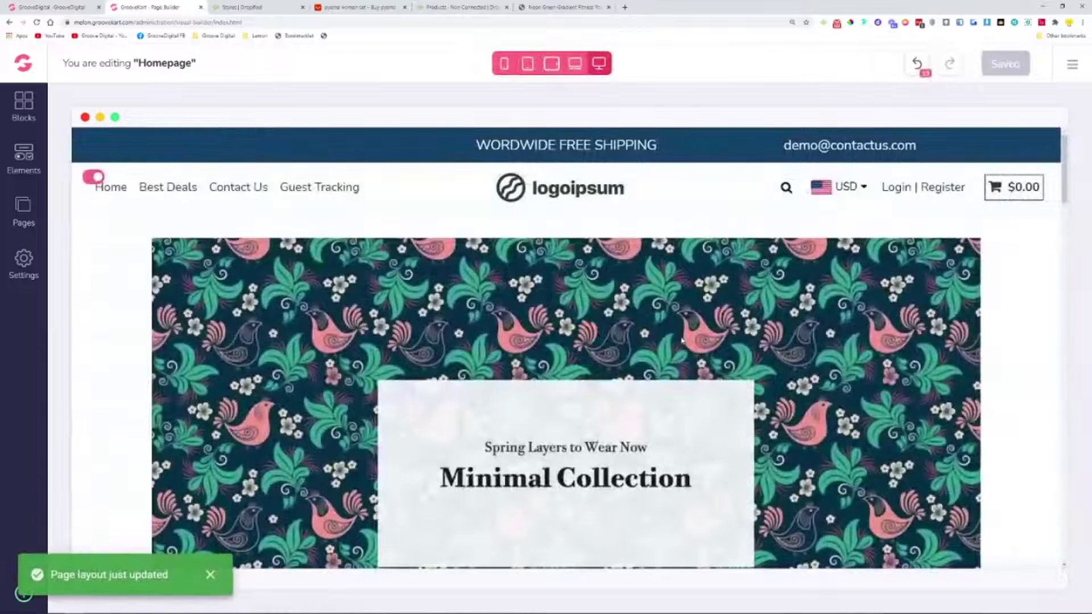
Step: Review the saved homepage, checking the Featured Products listings, the Shop by Category images and the Minimal Collection banner
{"action": "scroll", "coordinate": [682, 341], "scroll_direction": "down", "scroll_amount": 10}
{"action": "scroll", "coordinate": [681, 335], "scroll_direction": "down", "scroll_amount": 7}
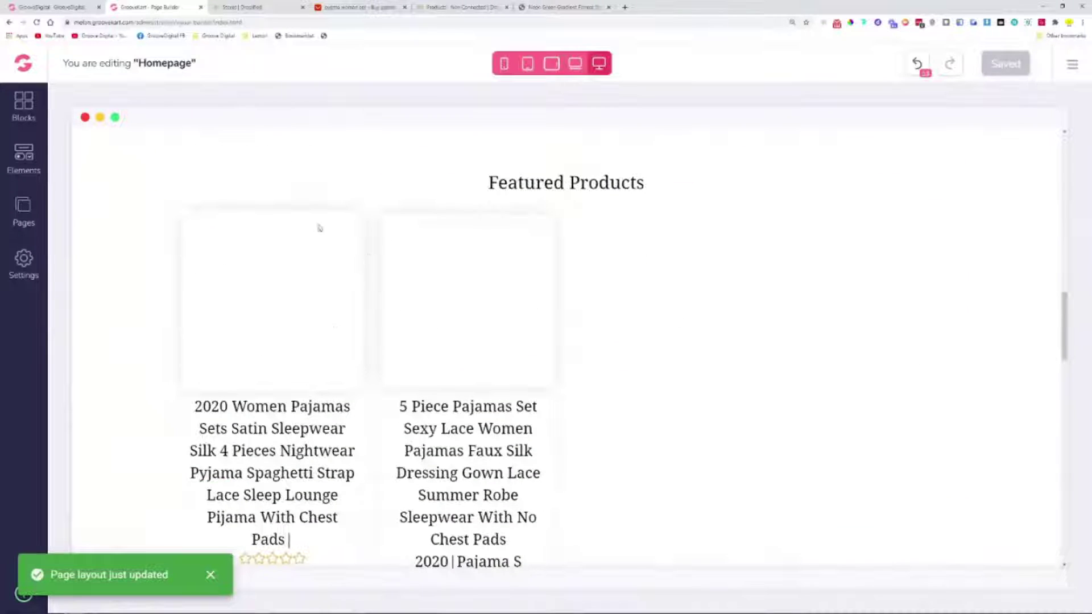
{"action": "scroll", "coordinate": [658, 285], "scroll_direction": "down", "scroll_amount": 2}
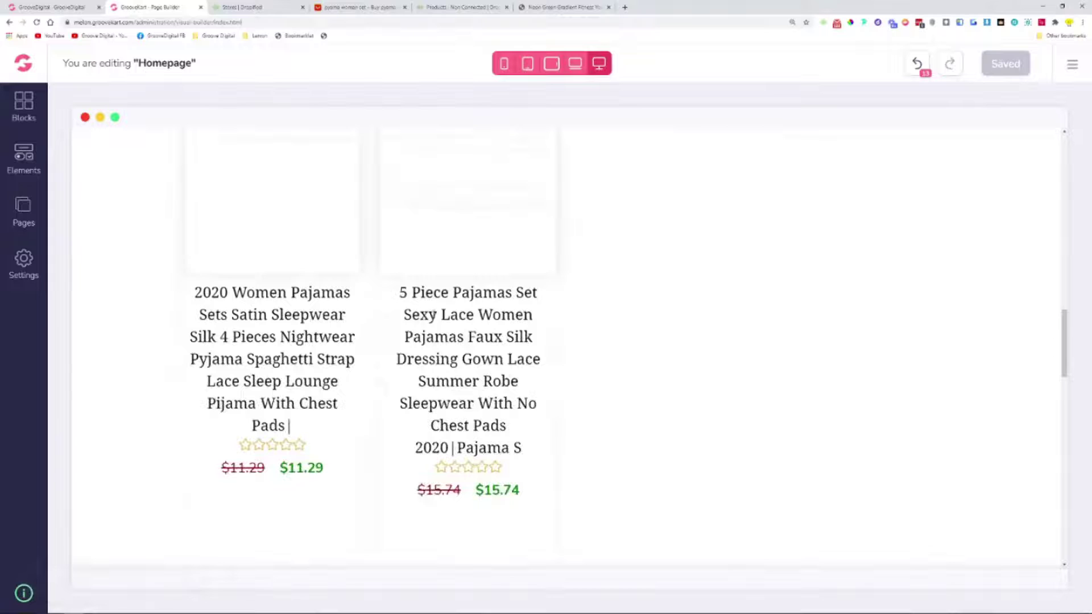
{"action": "left_click_drag", "start_coordinate": [398, 293], "coordinate": [539, 442]}
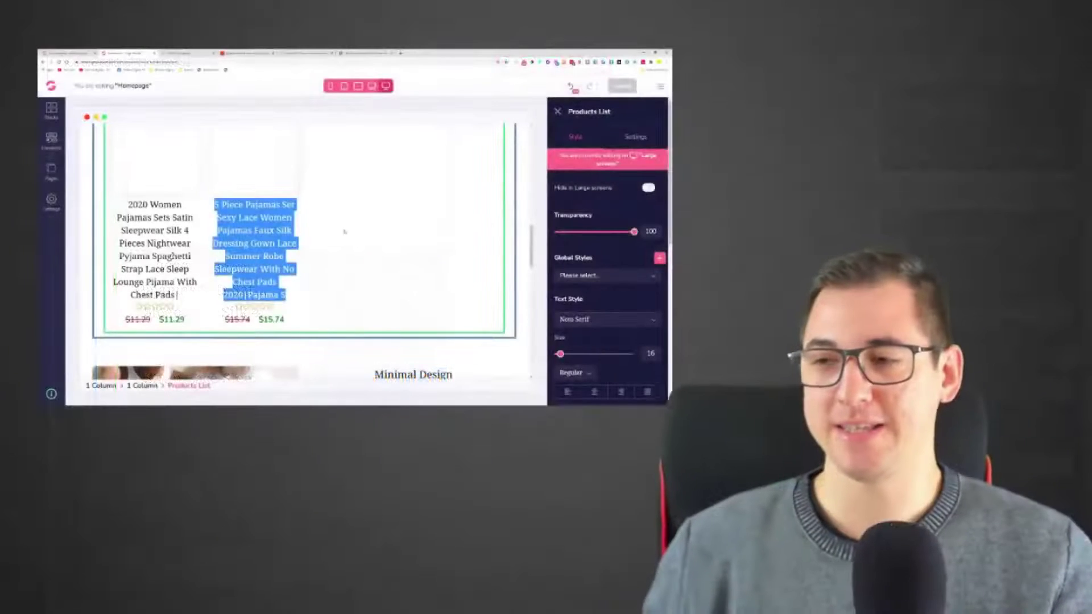
{"action": "scroll", "coordinate": [660, 301], "scroll_direction": "up", "scroll_amount": 2}
{"action": "scroll", "coordinate": [422, 225], "scroll_direction": "up", "scroll_amount": 2}
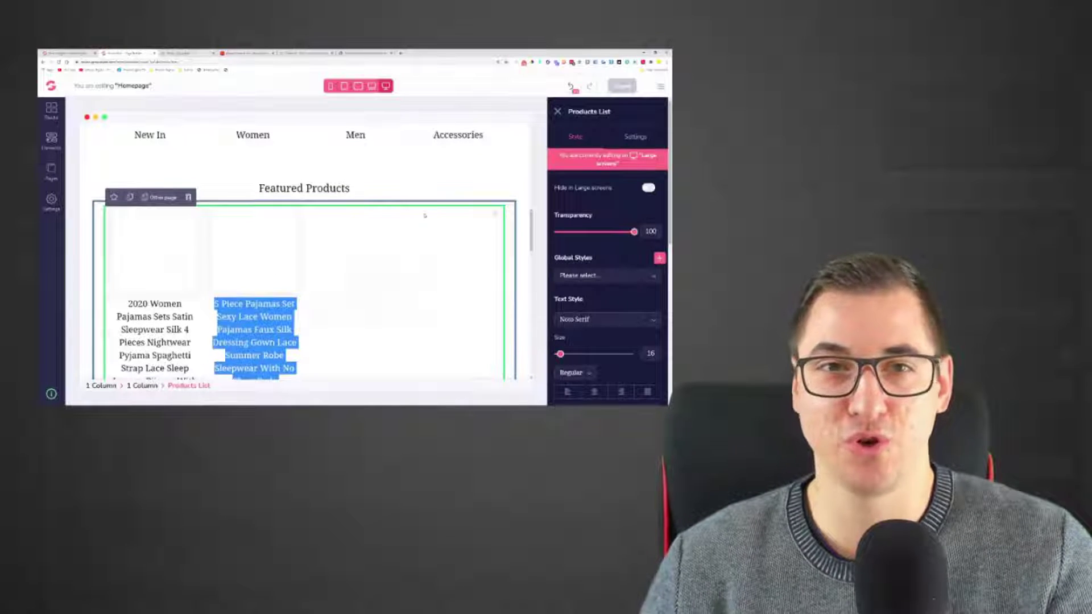
{"action": "scroll", "coordinate": [422, 227], "scroll_direction": "up", "scroll_amount": 1}
{"action": "scroll", "coordinate": [425, 203], "scroll_direction": "up", "scroll_amount": 3}
{"action": "scroll", "coordinate": [491, 203], "scroll_direction": "up", "scroll_amount": 1}
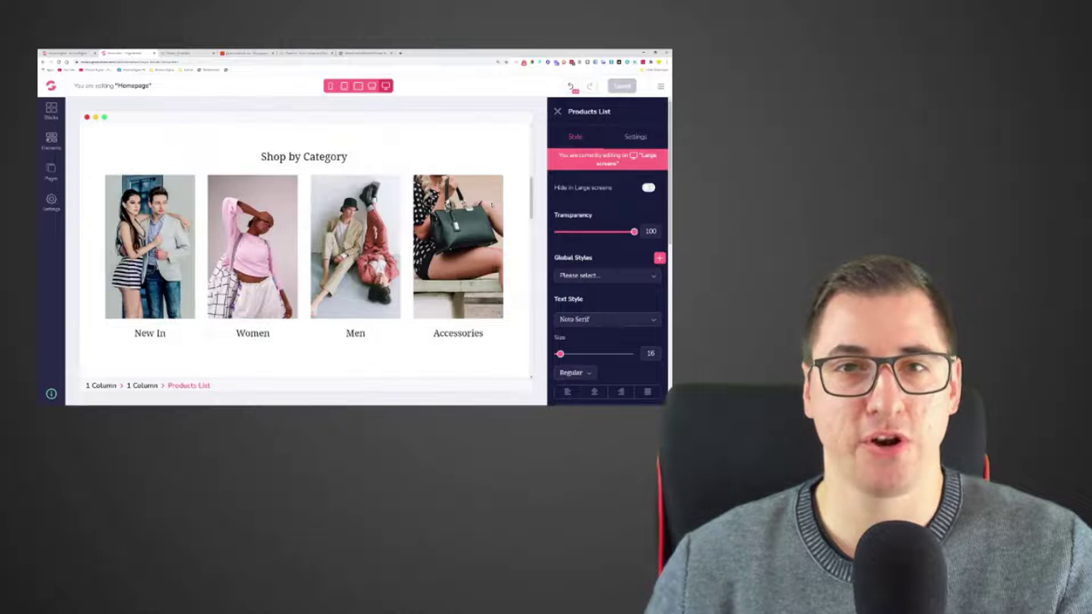
{"action": "left_click", "coordinate": [558, 112]}
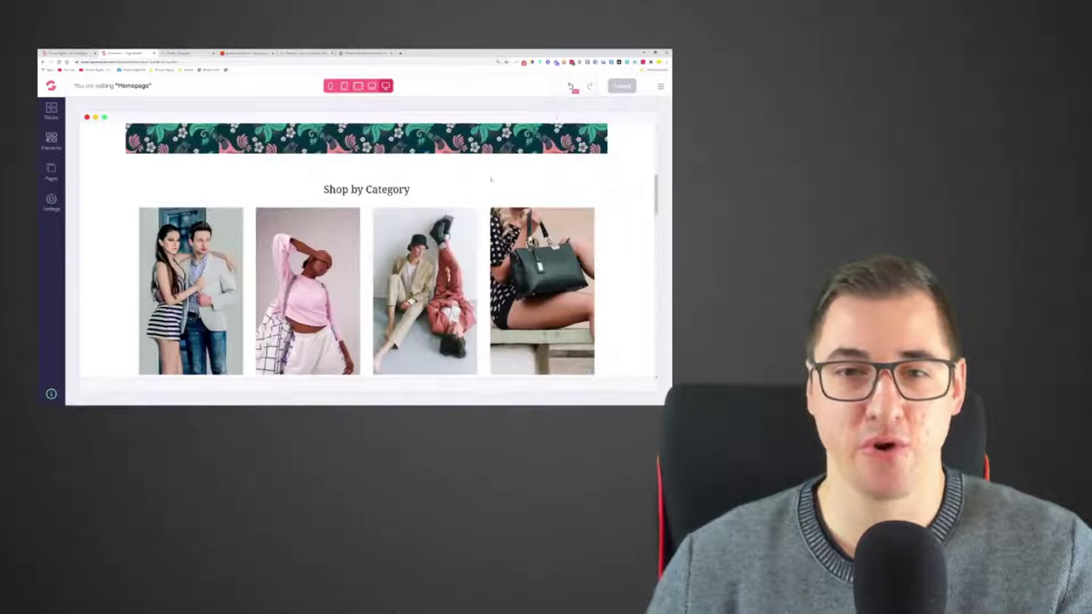
{"action": "scroll", "coordinate": [367, 253], "scroll_direction": "up", "scroll_amount": 8}
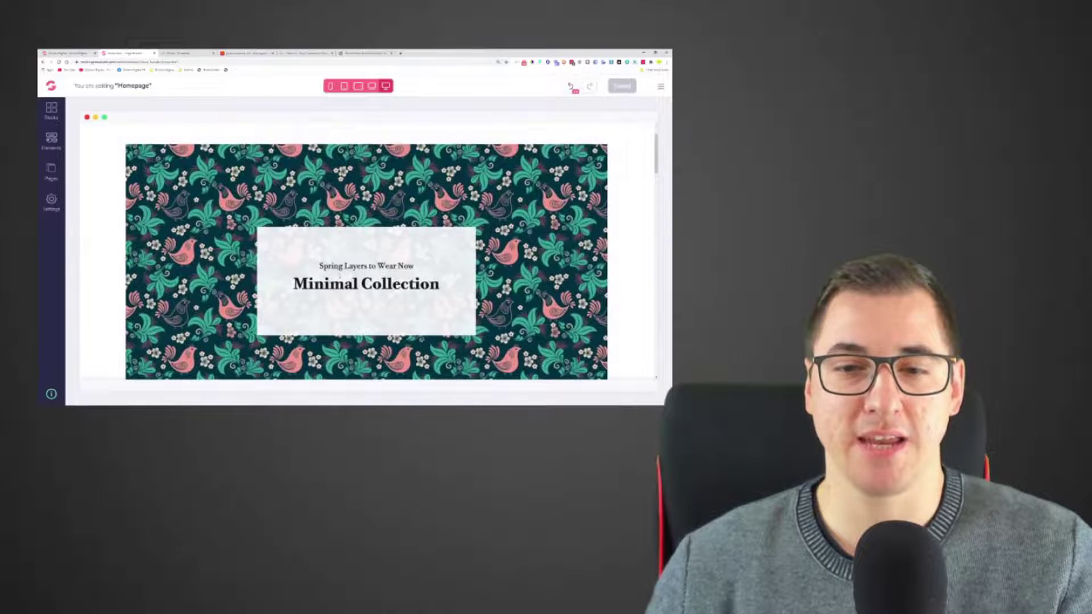
Step: Select the Accessories image under Shop by Category and open Canva in a new browser tab
{"action": "left_click", "coordinate": [340, 277]}
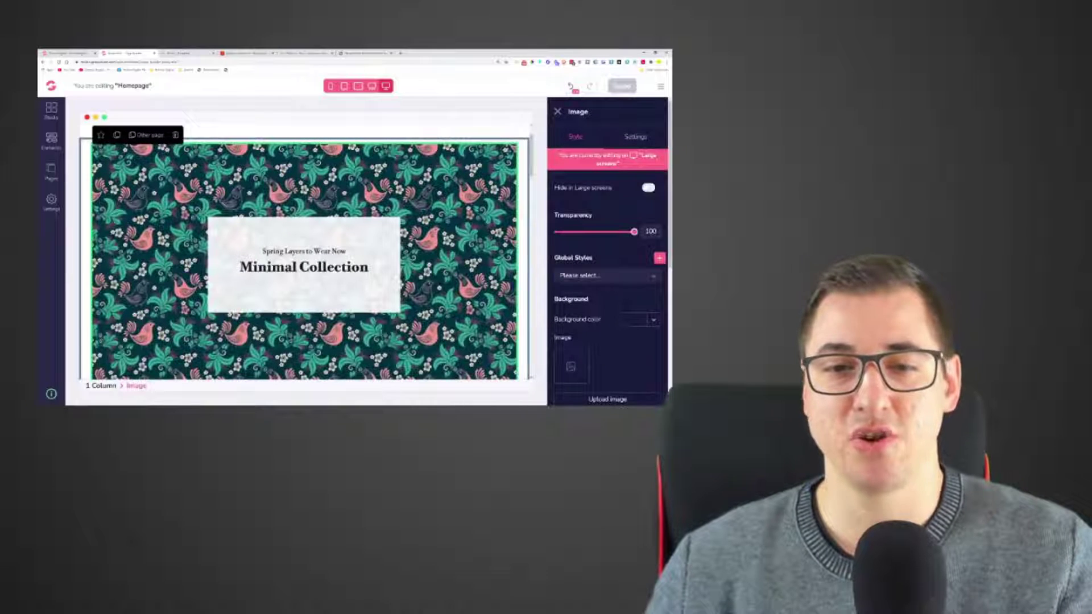
{"action": "scroll", "coordinate": [314, 259], "scroll_direction": "down", "scroll_amount": 4}
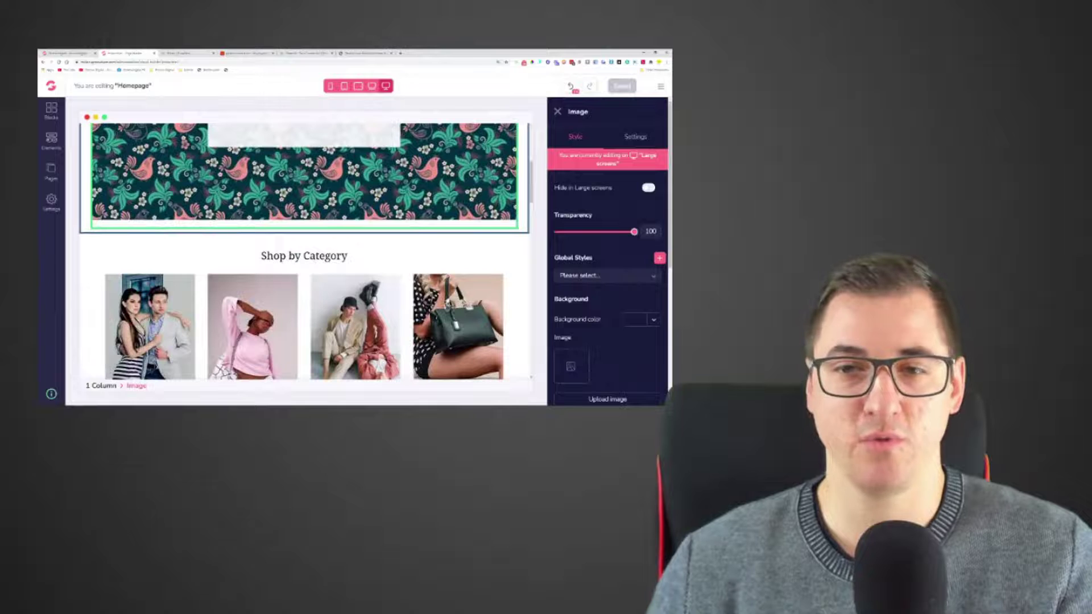
{"action": "scroll", "coordinate": [304, 251], "scroll_direction": "down", "scroll_amount": 2}
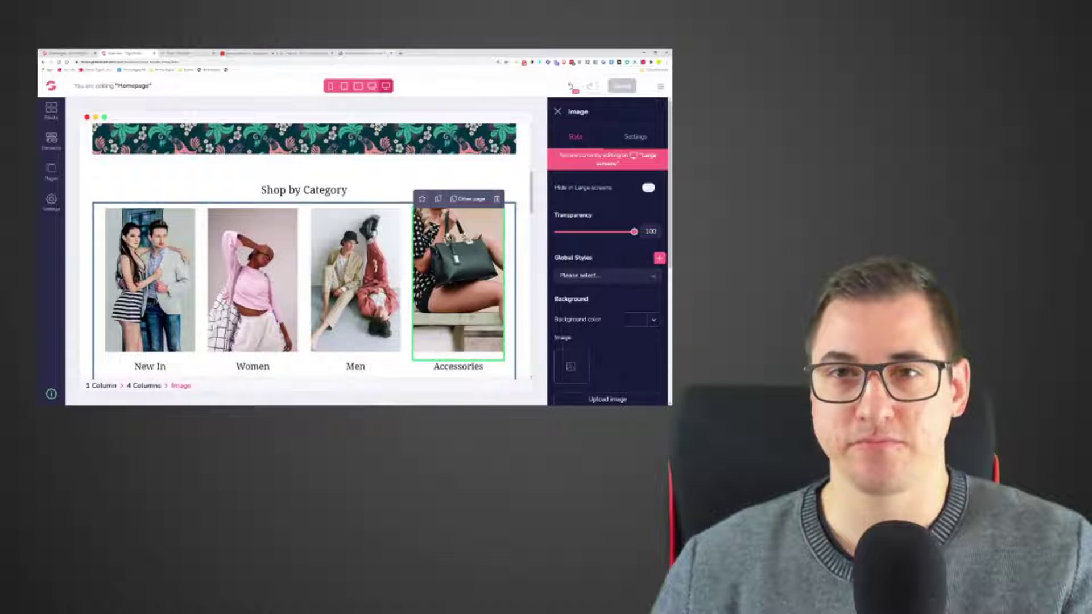
{"action": "left_click", "coordinate": [400, 52]}
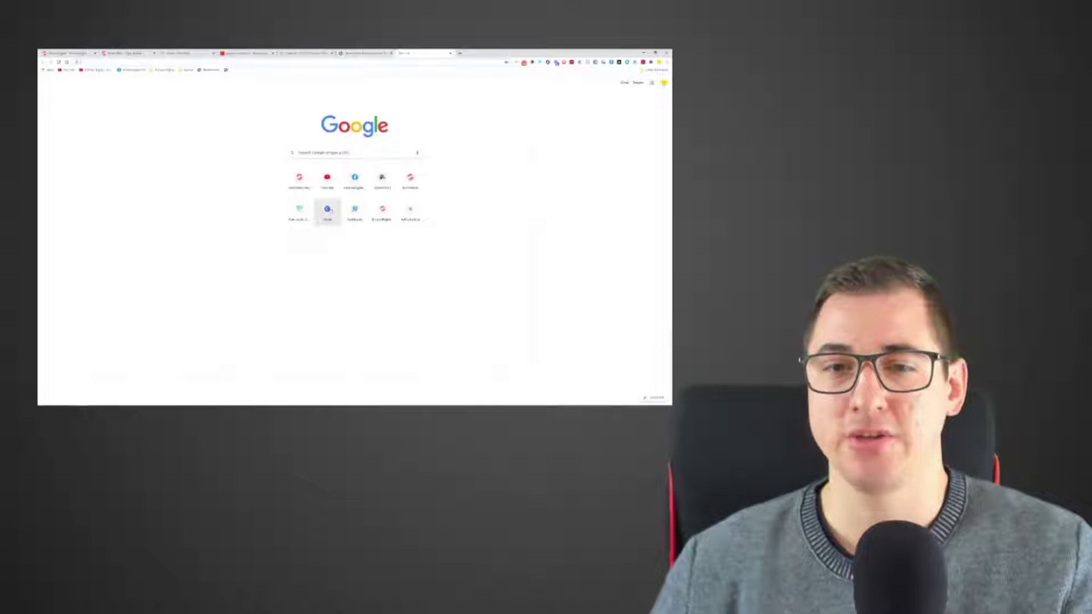
{"action": "left_click", "coordinate": [329, 210]}
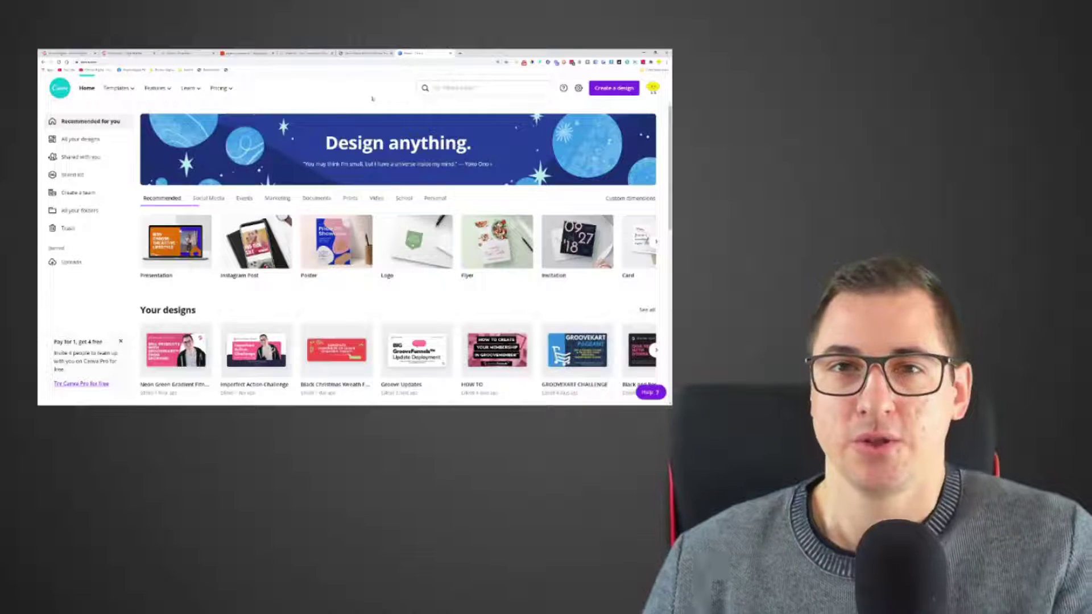
Step: Return to the GrooveKart page builder and check the Accessories image's pixel dimensions in its settings
{"action": "left_click", "coordinate": [115, 52]}
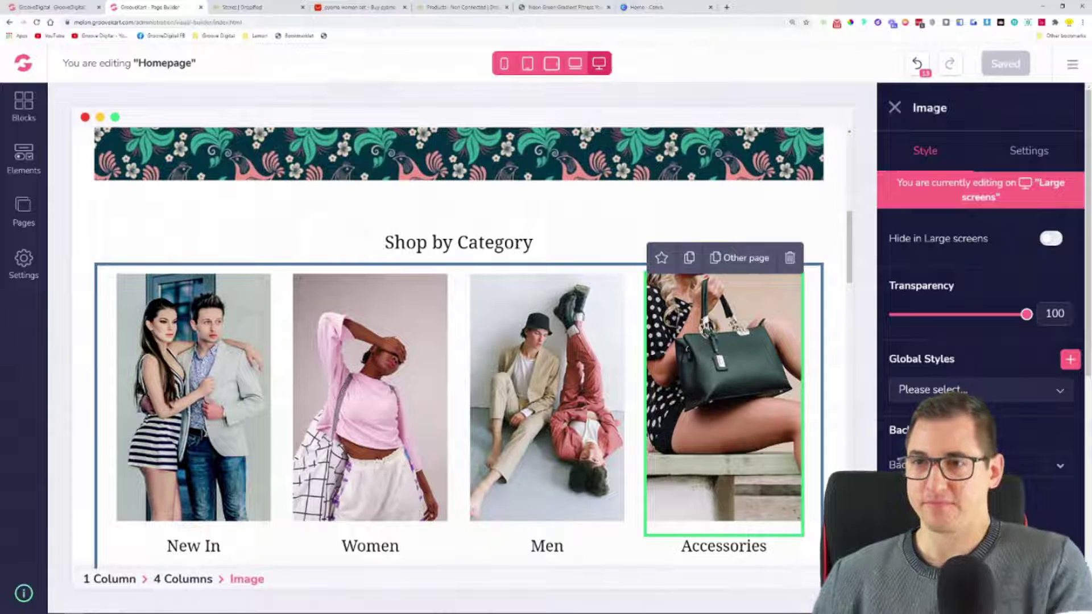
{"action": "left_click_drag", "start_coordinate": [950, 114], "coordinate": [914, 108]}
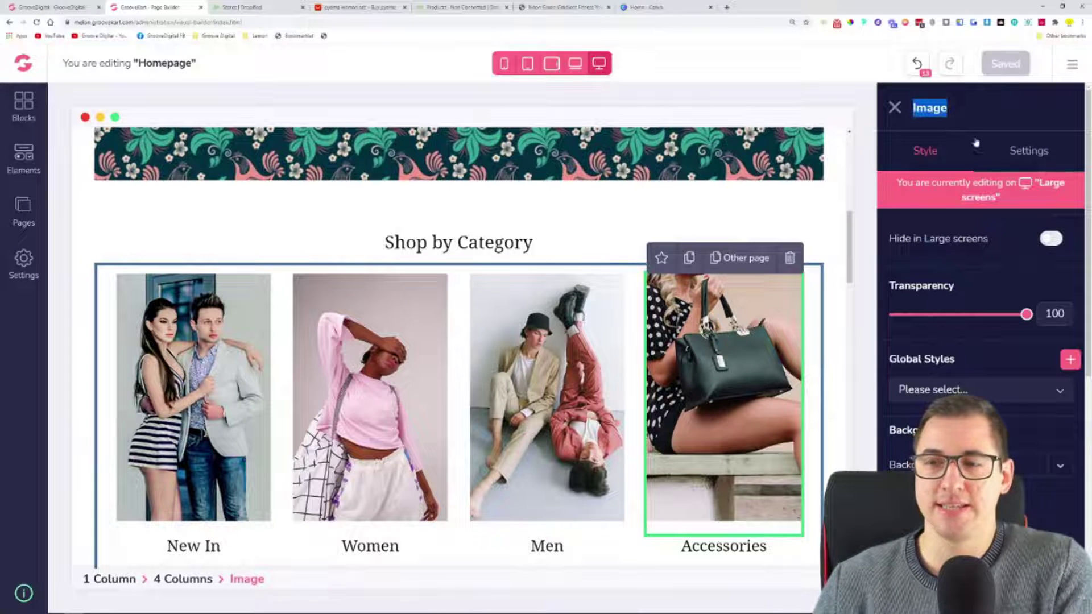
{"action": "left_click", "coordinate": [1026, 154]}
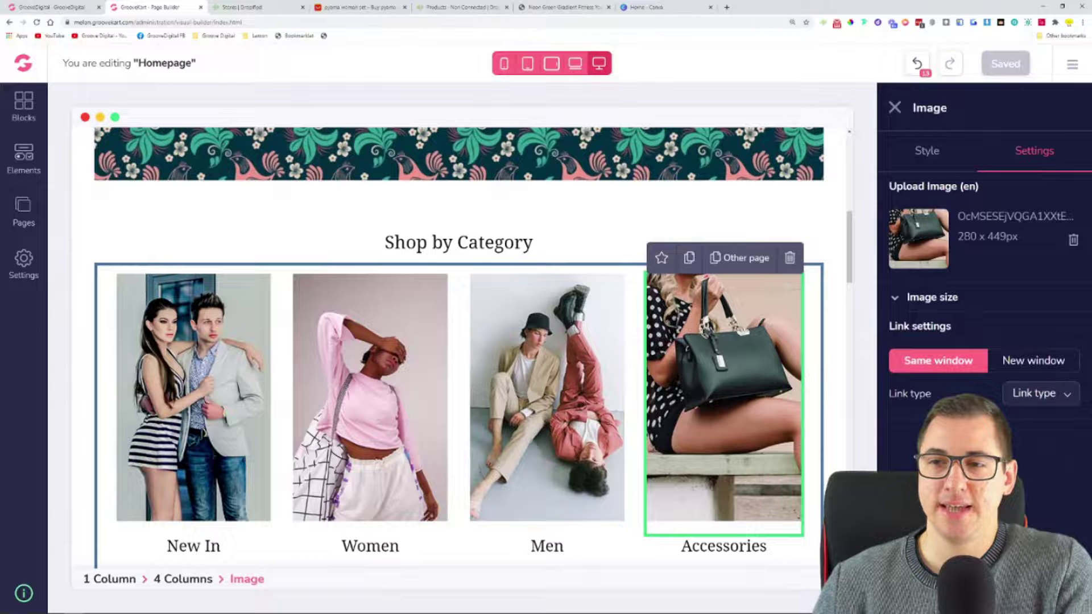
{"action": "left_click_drag", "start_coordinate": [958, 237], "coordinate": [1018, 236]}
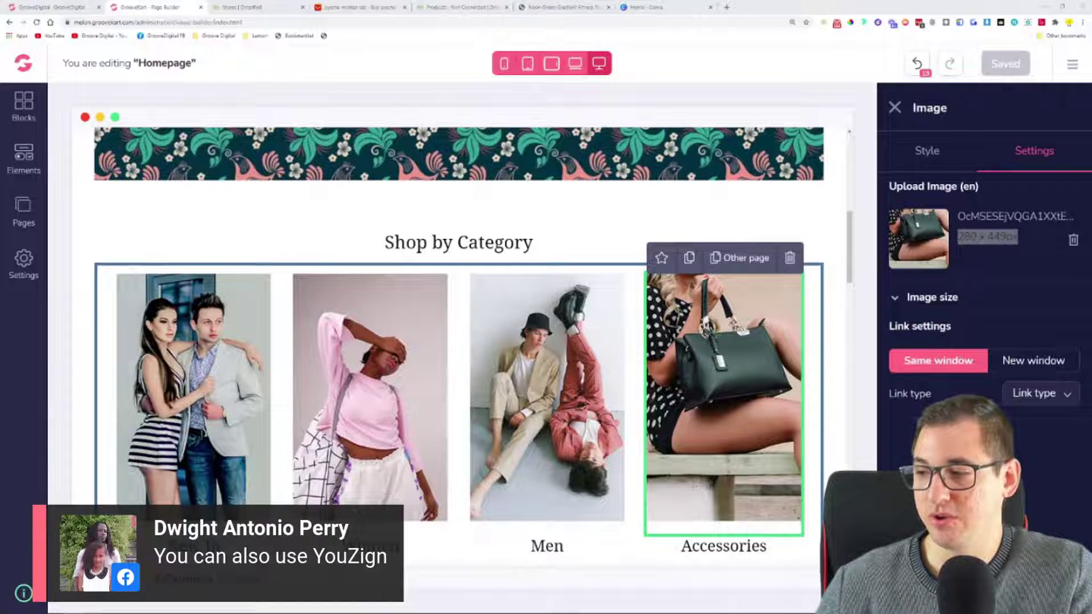
{"action": "left_click", "coordinate": [993, 267]}
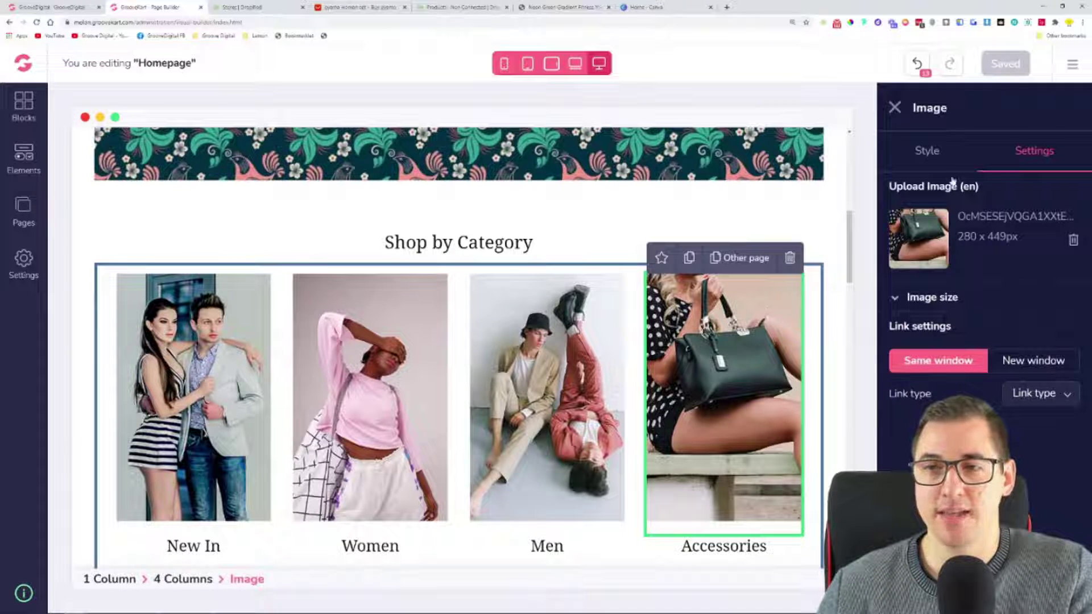
{"action": "left_click_drag", "start_coordinate": [958, 236], "coordinate": [1019, 237]}
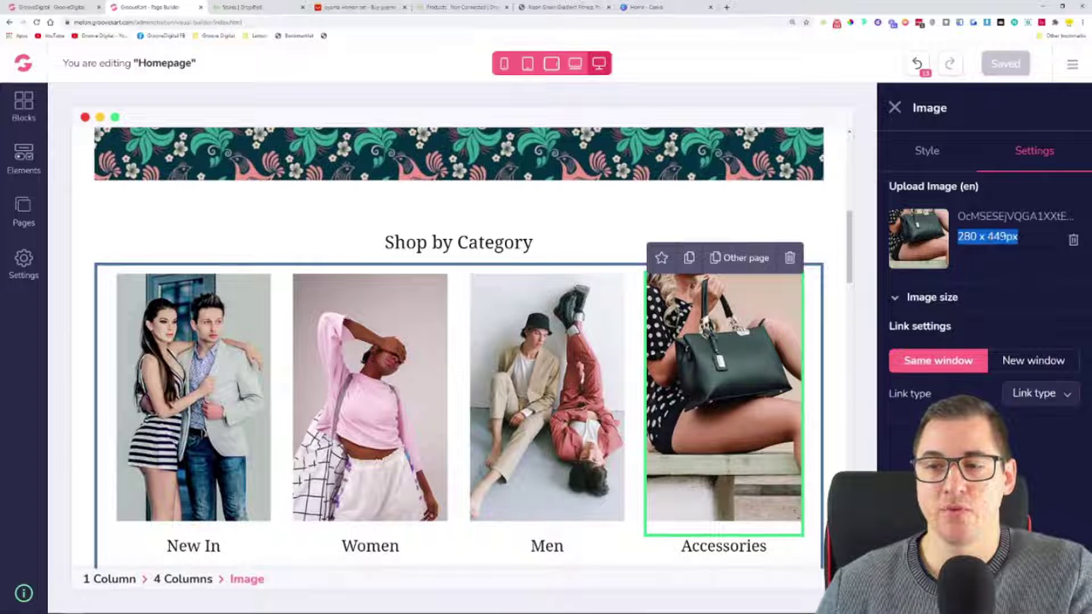
Step: Switch to Canva and create a new design with custom dimensions of 280 x 449 px
{"action": "left_click", "coordinate": [648, 8]}
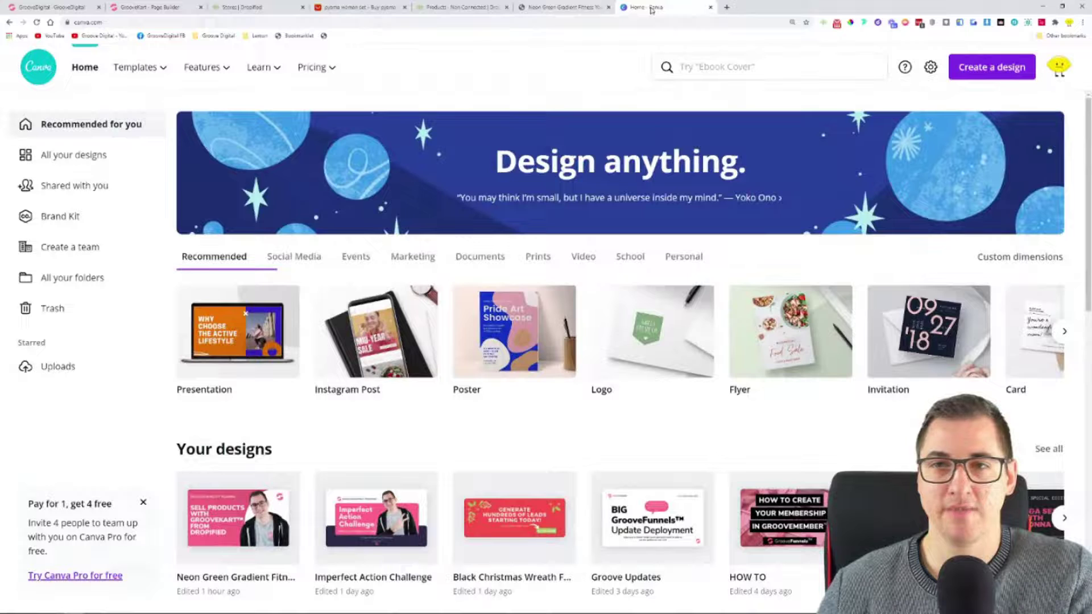
{"action": "left_click", "coordinate": [992, 67]}
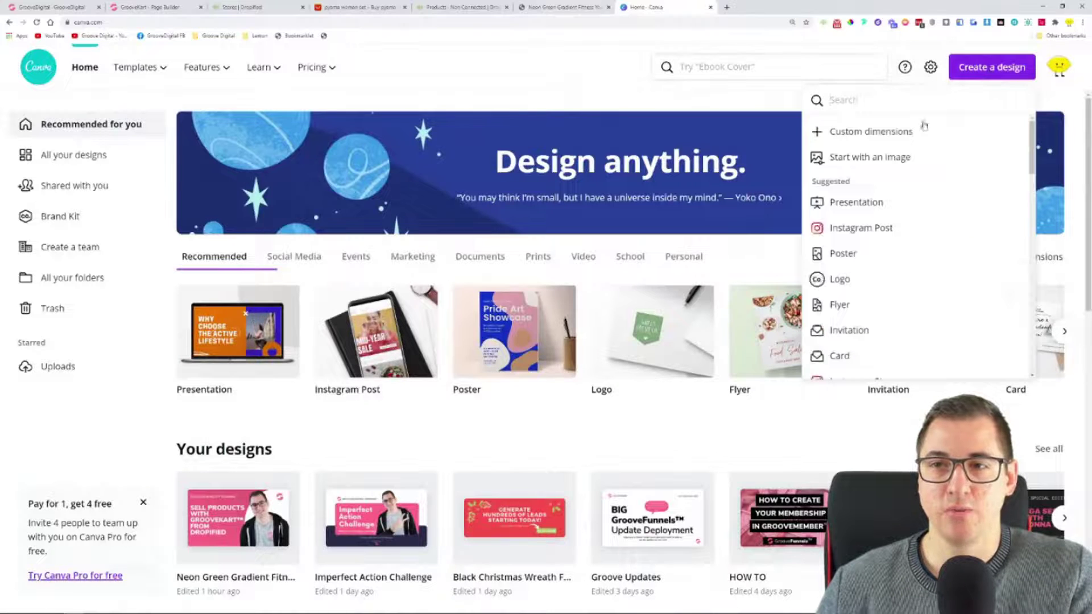
{"action": "left_click", "coordinate": [843, 134]}
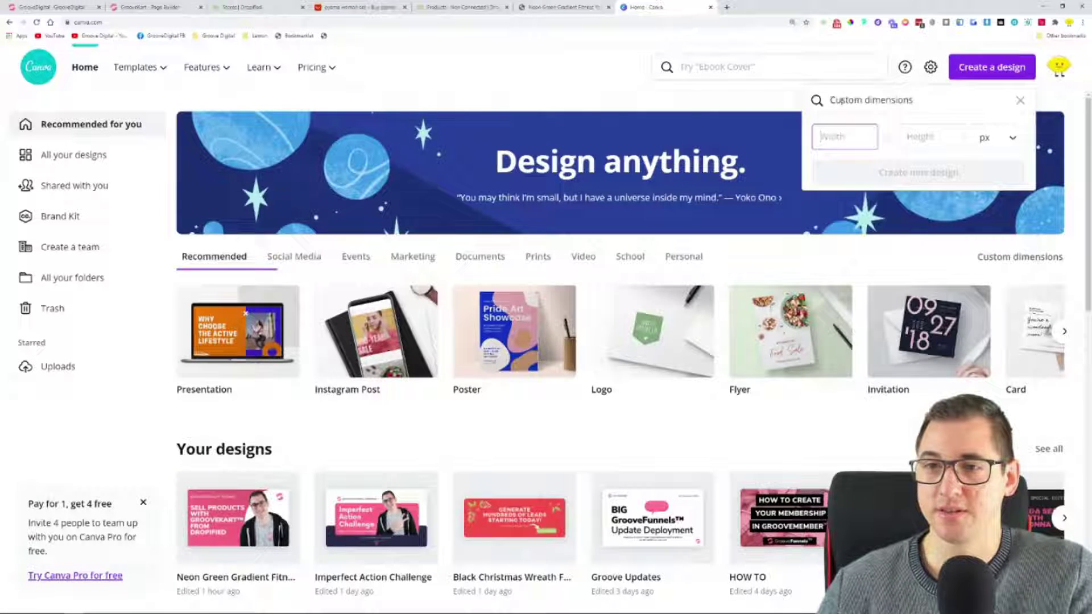
{"action": "type", "text": "280"}
{"action": "left_click", "coordinate": [908, 138]}
{"action": "type", "text": "449"}
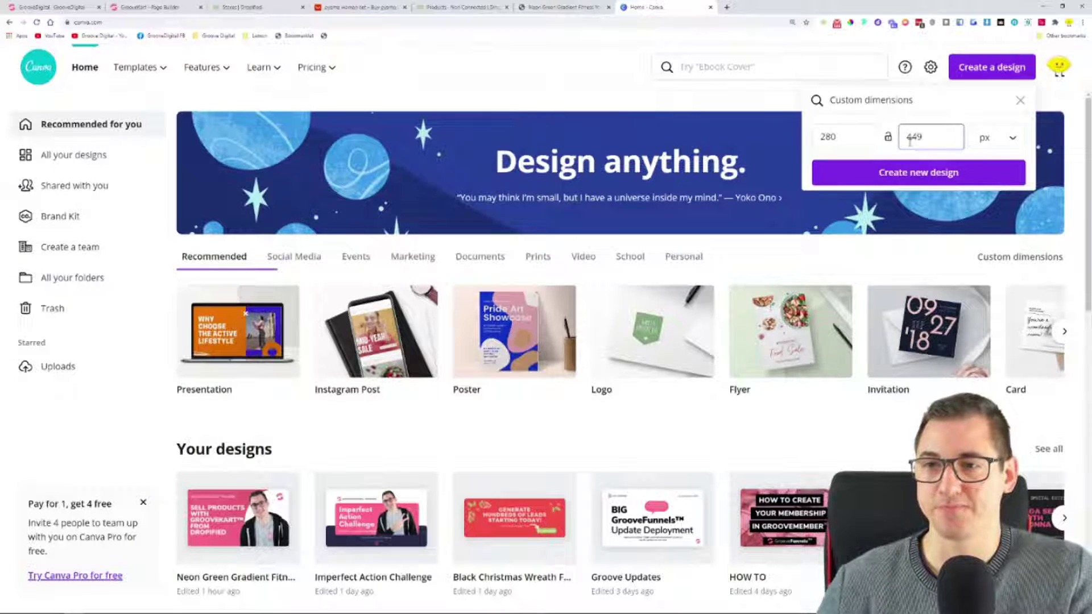
{"action": "left_click", "coordinate": [900, 172]}
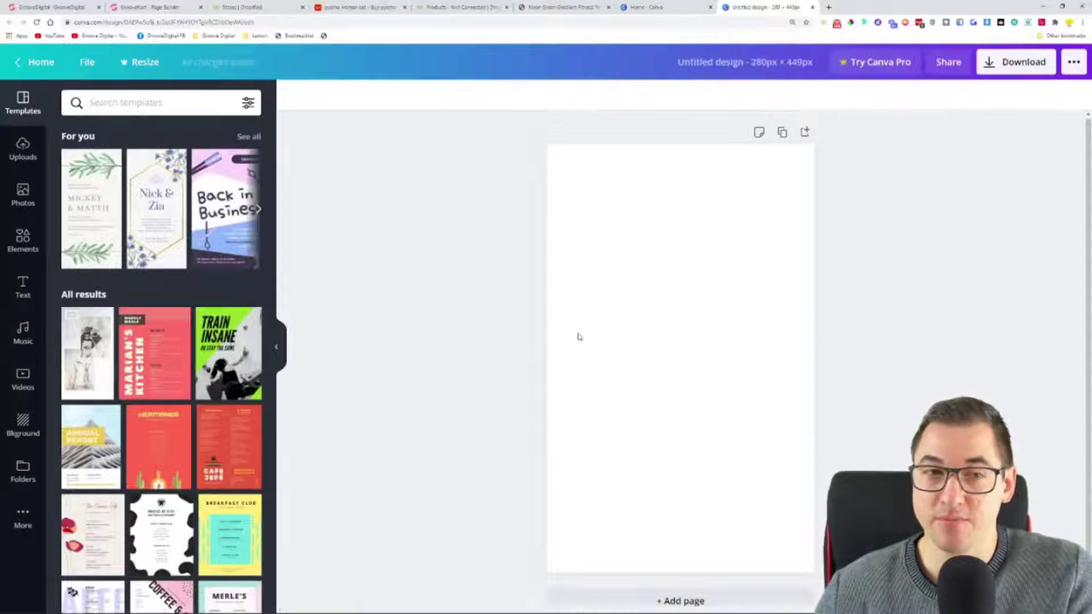
Step: Search Canva's photo library for "pajamas"
{"action": "left_click", "coordinate": [23, 192]}
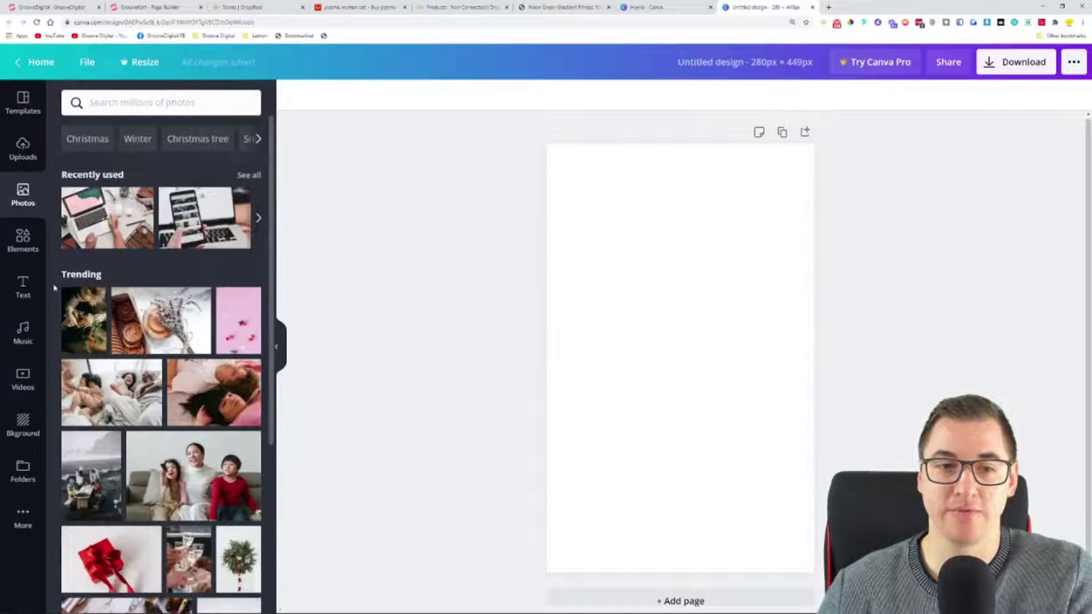
{"action": "left_click", "coordinate": [142, 106]}
{"action": "type", "text": "pija"}
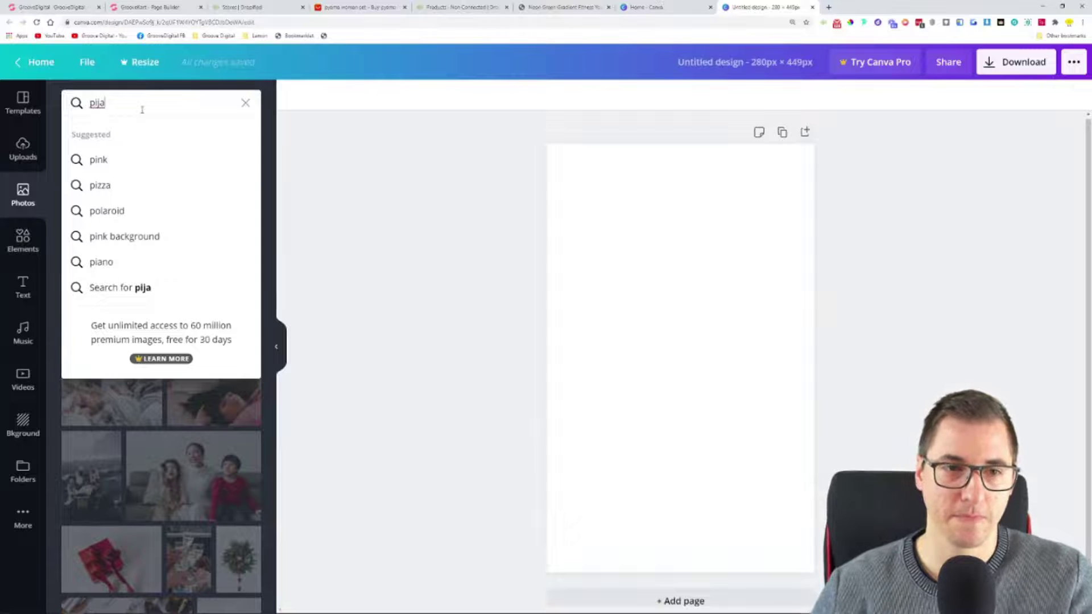
{"action": "type", "text": "ma"}
{"action": "key", "text": "Down"}
{"action": "key", "text": "Down"}
{"action": "key", "text": "Up"}
{"action": "key", "text": "Return"}
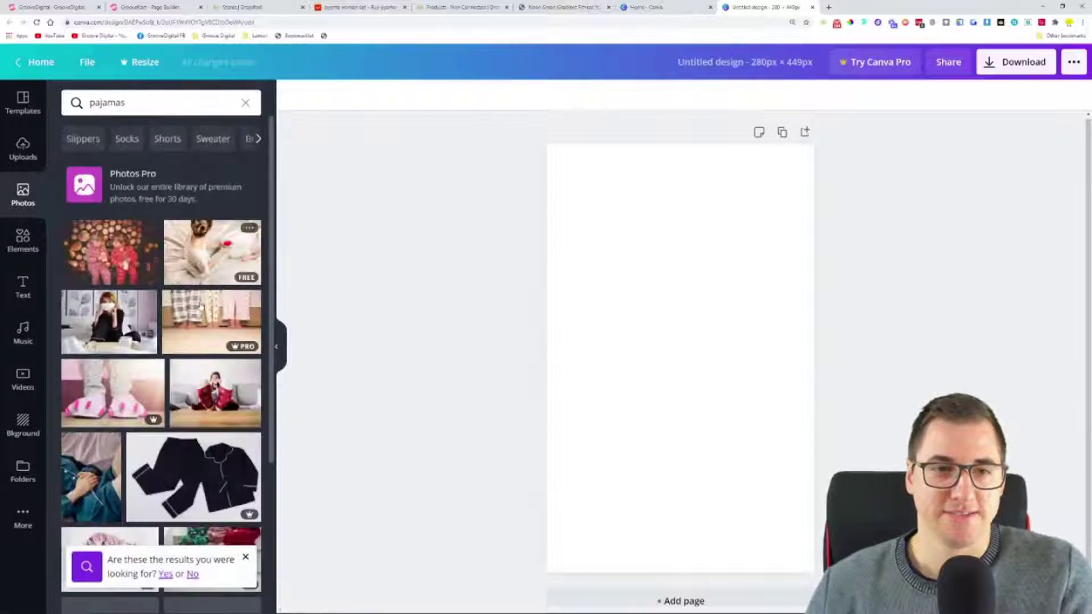
Step: Add the photo of hands resting on teal pajamas to the blank design and scale and position it to cover the whole page
{"action": "scroll", "coordinate": [146, 309], "scroll_direction": "down", "scroll_amount": 1}
{"action": "scroll", "coordinate": [146, 310], "scroll_direction": "down", "scroll_amount": 4}
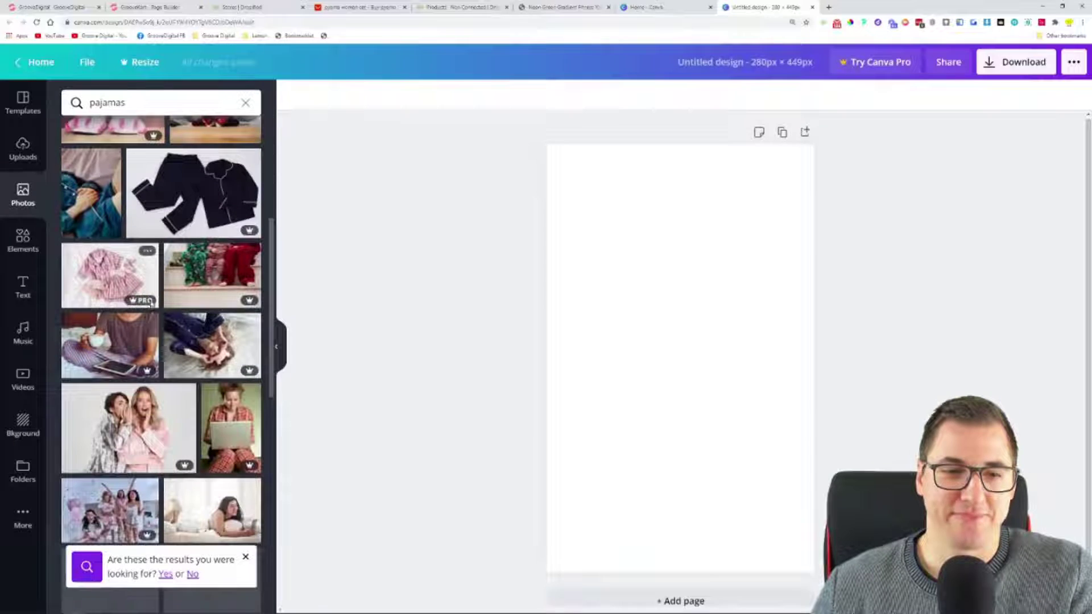
{"action": "scroll", "coordinate": [163, 324], "scroll_direction": "up", "scroll_amount": 2}
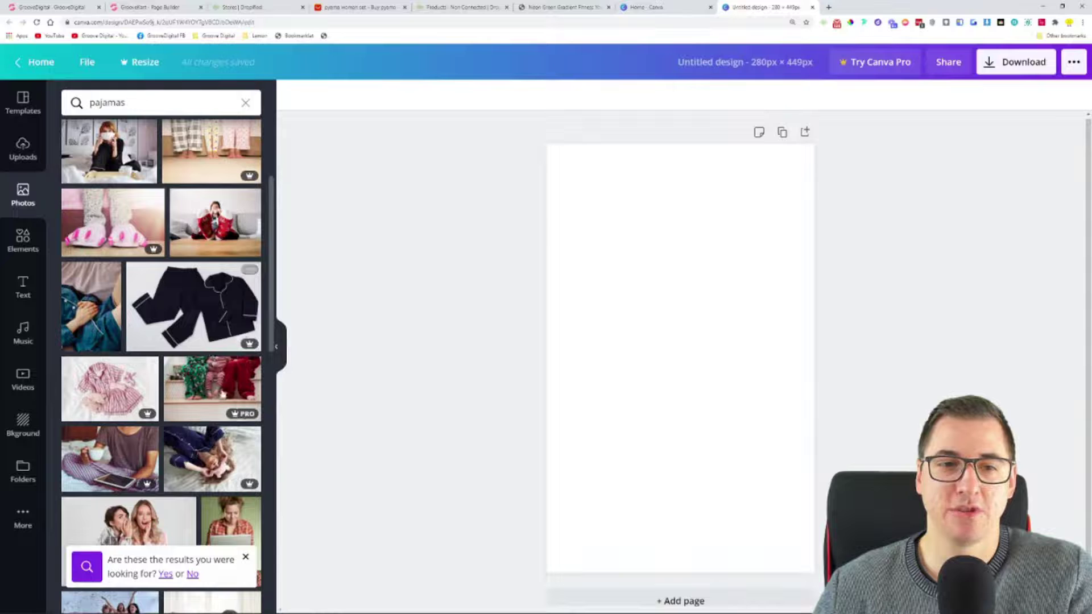
{"action": "left_click", "coordinate": [93, 309]}
{"action": "left_click_drag", "start_coordinate": [743, 410], "coordinate": [713, 356]}
{"action": "left_click_drag", "start_coordinate": [762, 474], "coordinate": [831, 573]}
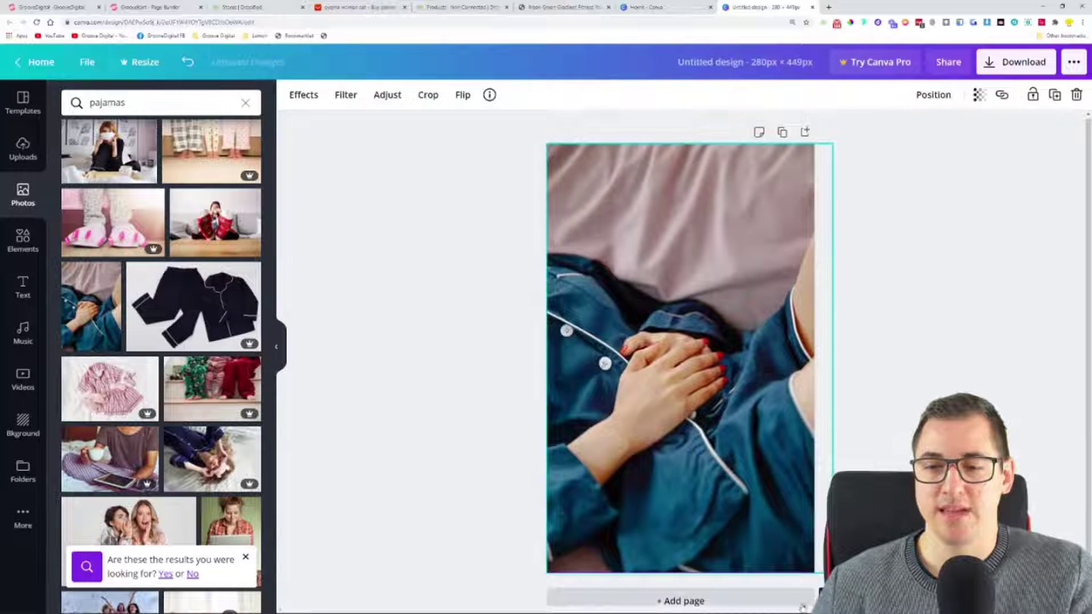
{"action": "left_click_drag", "start_coordinate": [757, 462], "coordinate": [748, 458]}
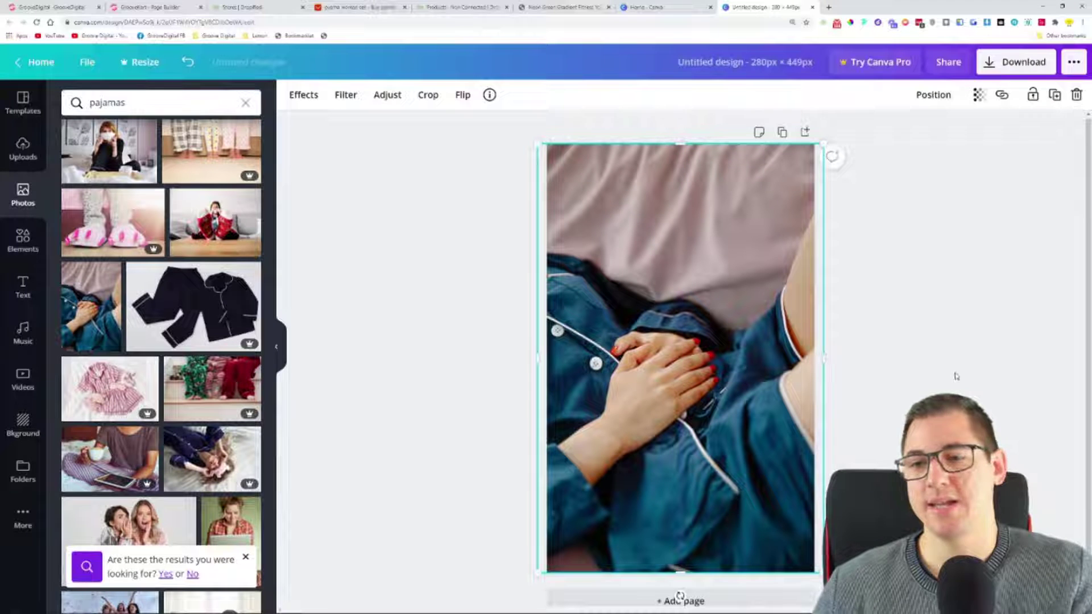
{"action": "left_click", "coordinate": [834, 157]}
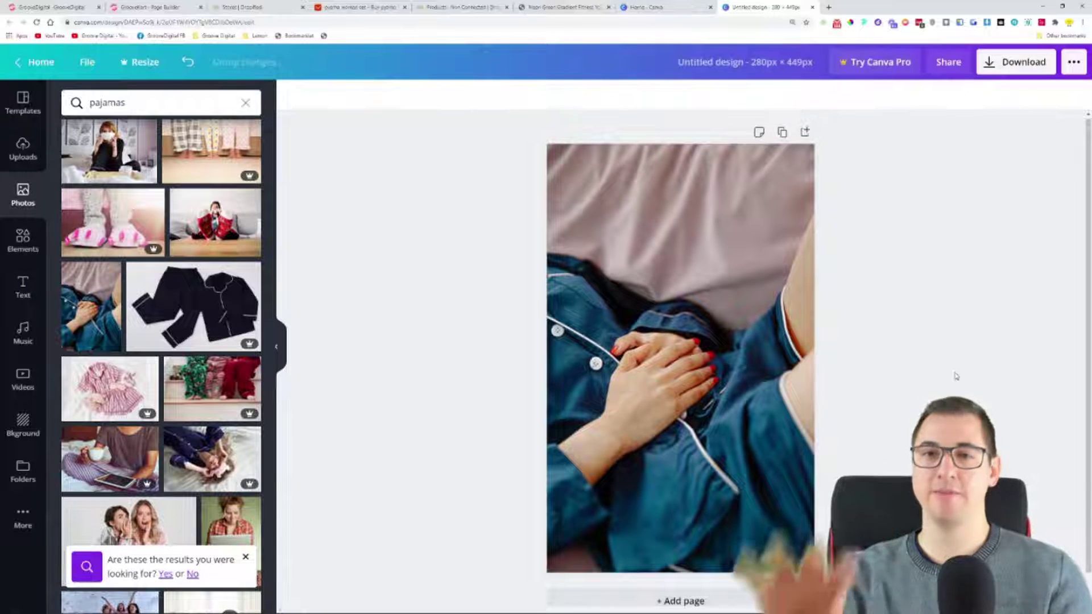
Step: Download the Canva design as a JPG, save it in Downloads as Untitled design.jpg, and dismiss the post-scheduling offer
{"action": "left_click", "coordinate": [139, 8]}
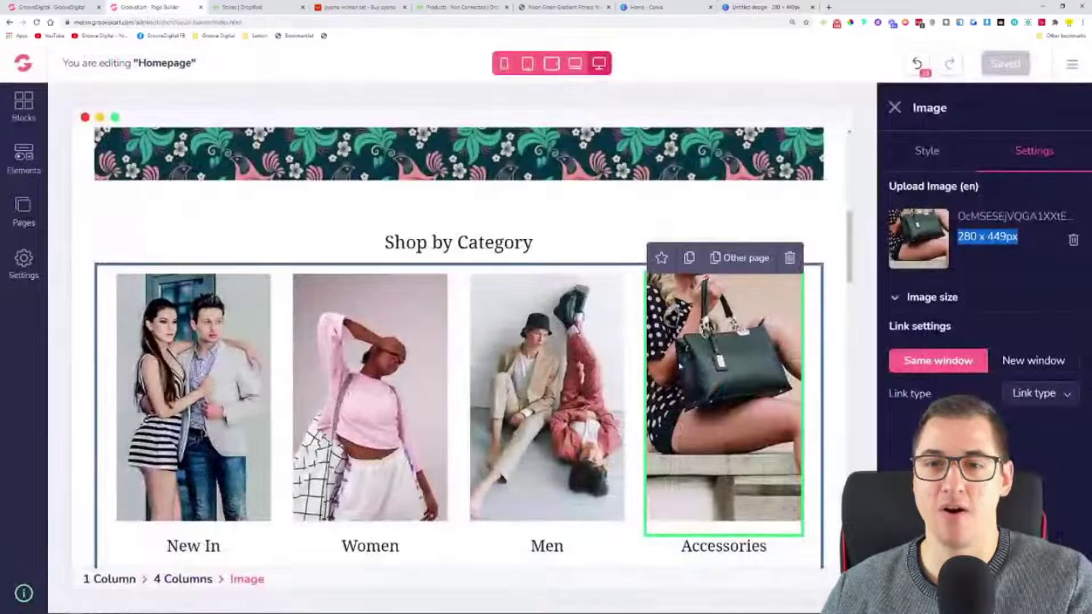
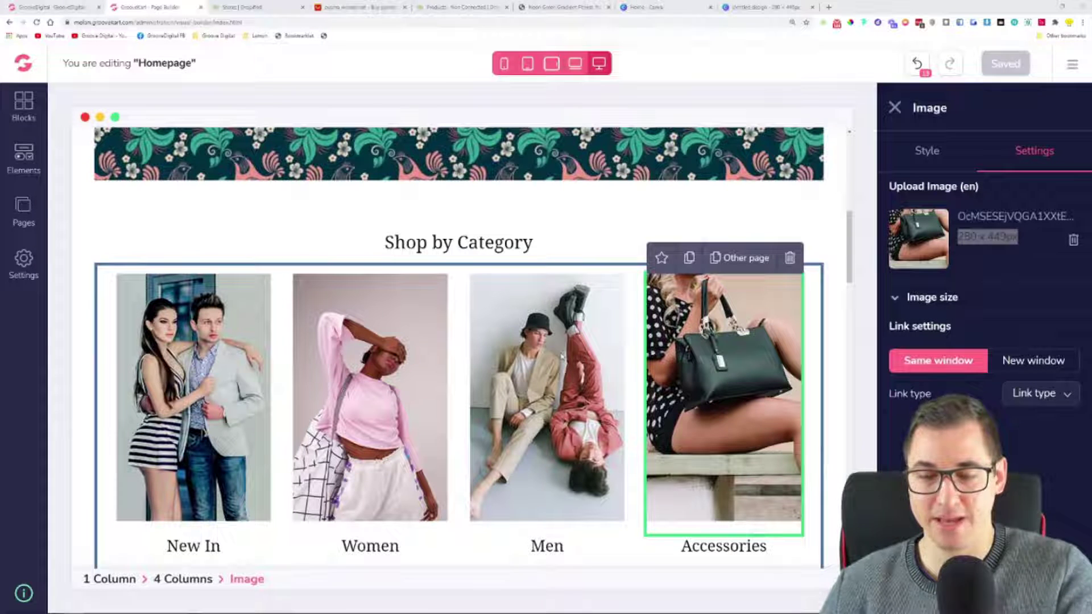
{"action": "left_click", "coordinate": [762, 7]}
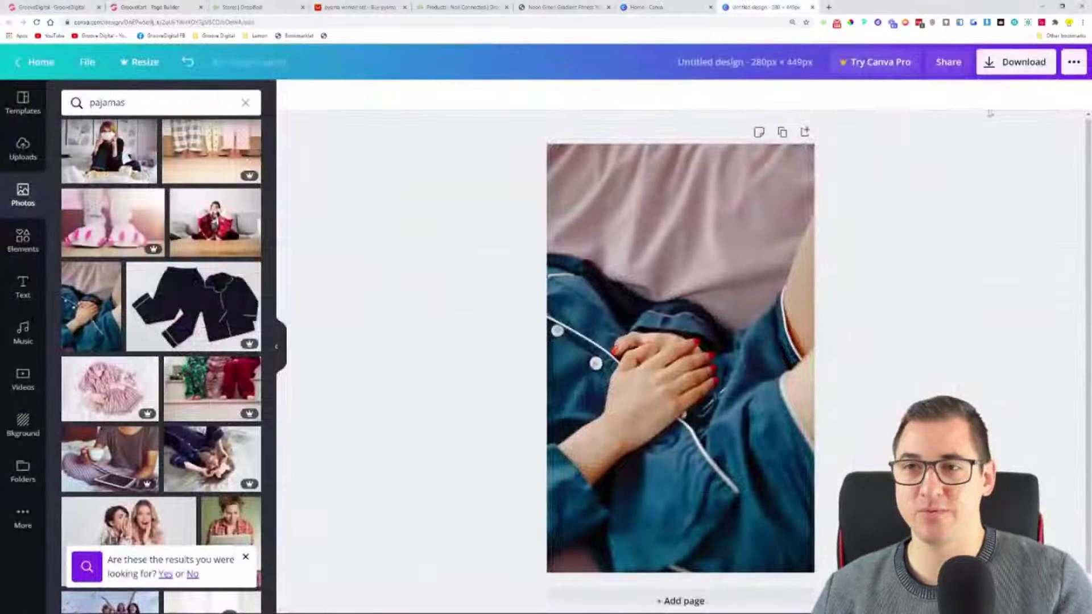
{"action": "left_click", "coordinate": [1006, 63]}
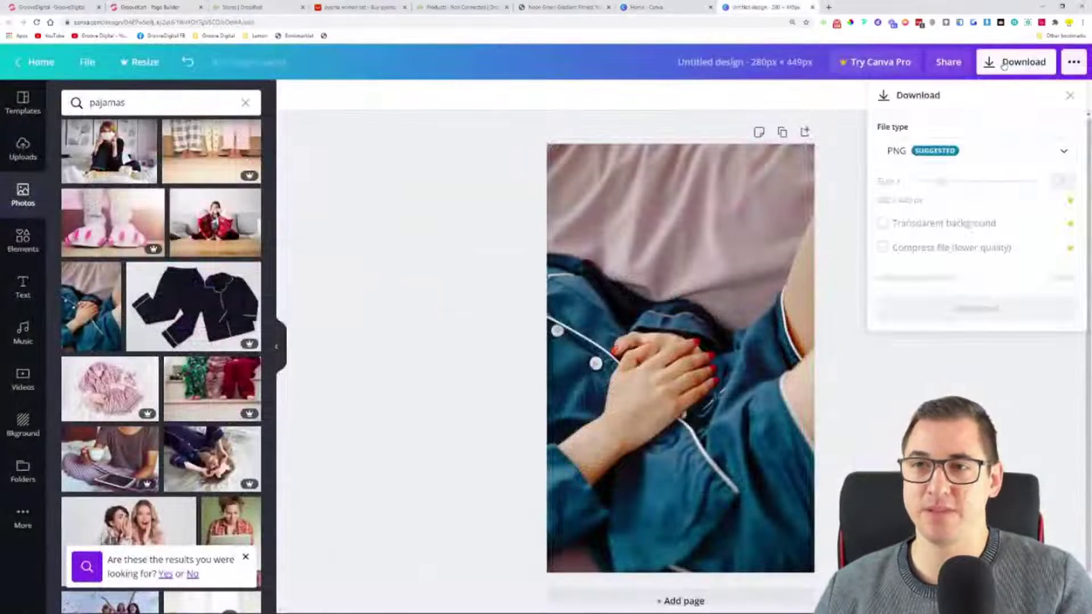
{"action": "left_click", "coordinate": [953, 155]}
{"action": "left_click", "coordinate": [939, 190]}
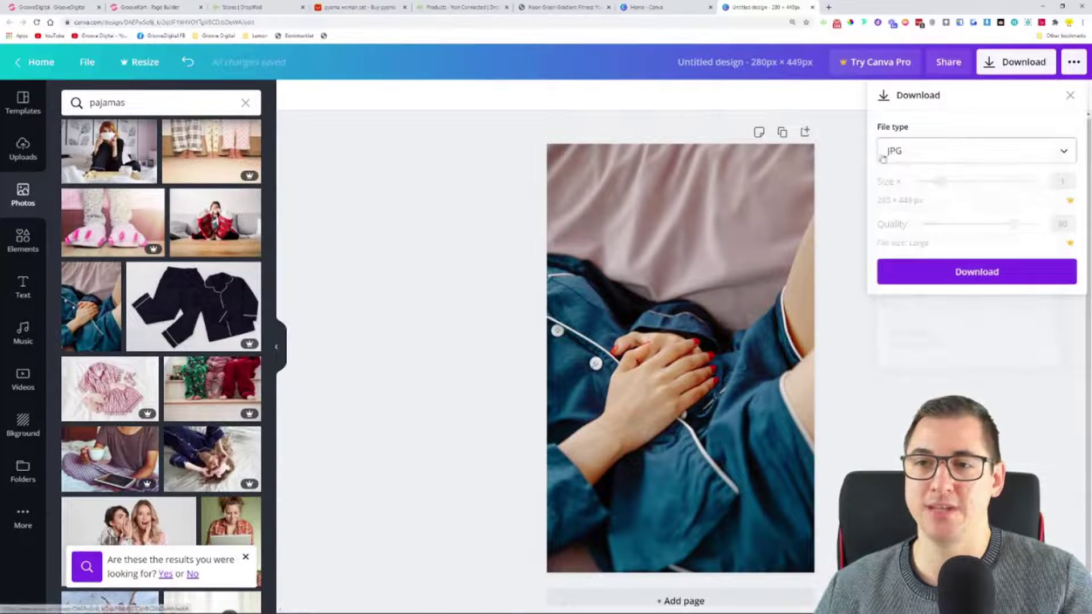
{"action": "left_click", "coordinate": [951, 269]}
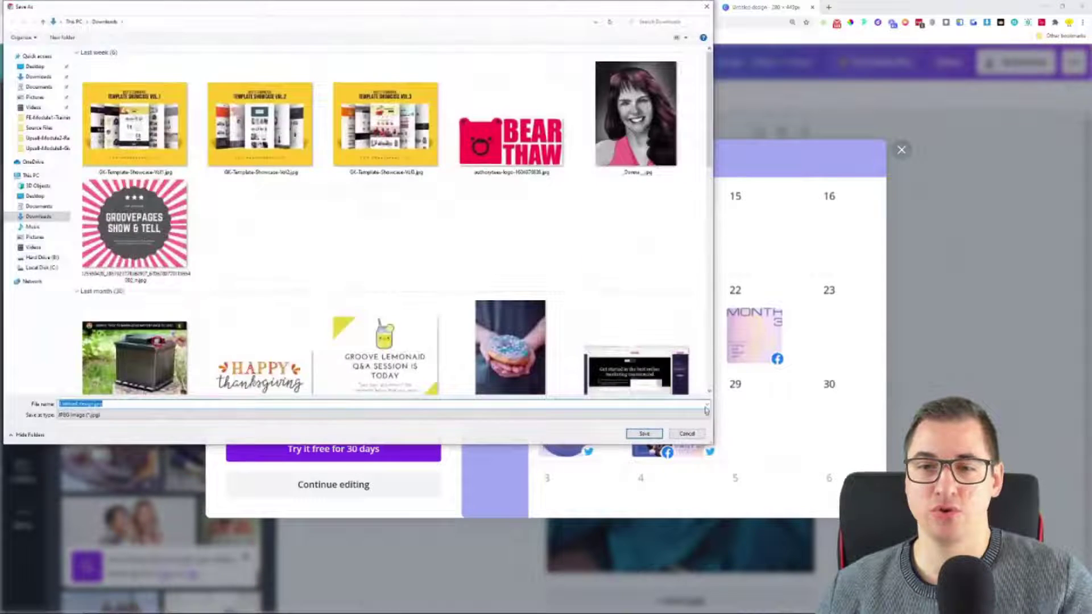
{"action": "left_click", "coordinate": [644, 434]}
{"action": "left_click", "coordinate": [902, 149]}
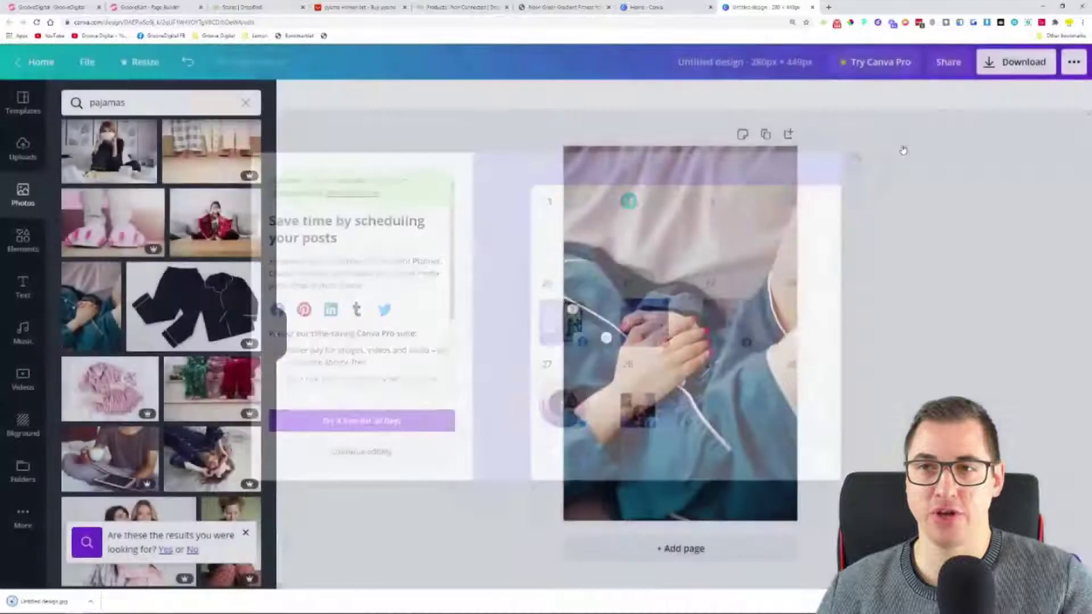
Step: Open imagecompressor.com in a new browser tab and copy its web address
{"action": "left_click", "coordinate": [829, 6]}
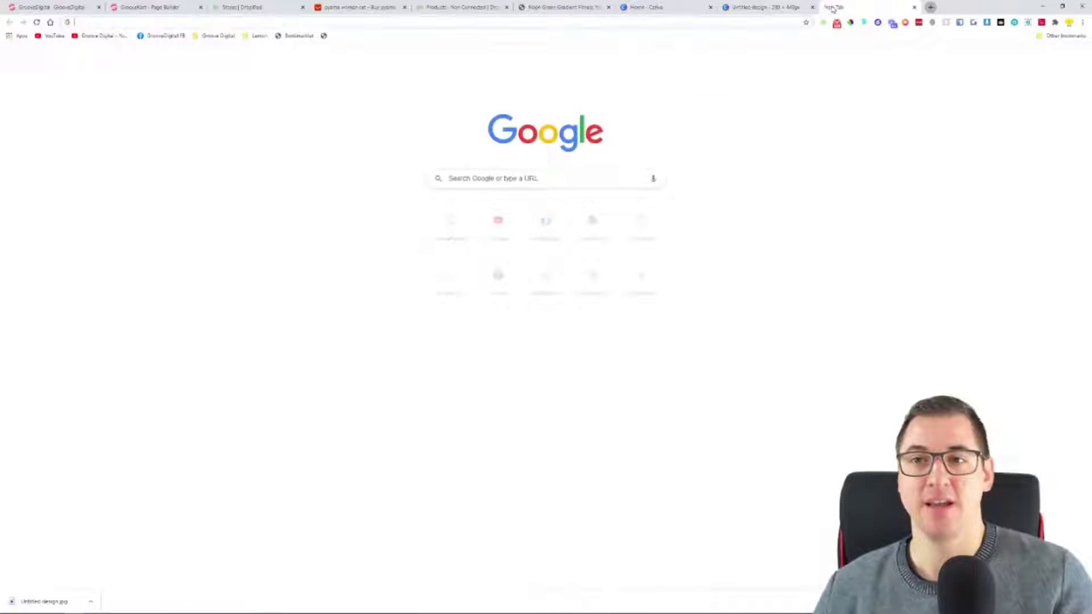
{"action": "type", "text": "imagecompressor.com"}
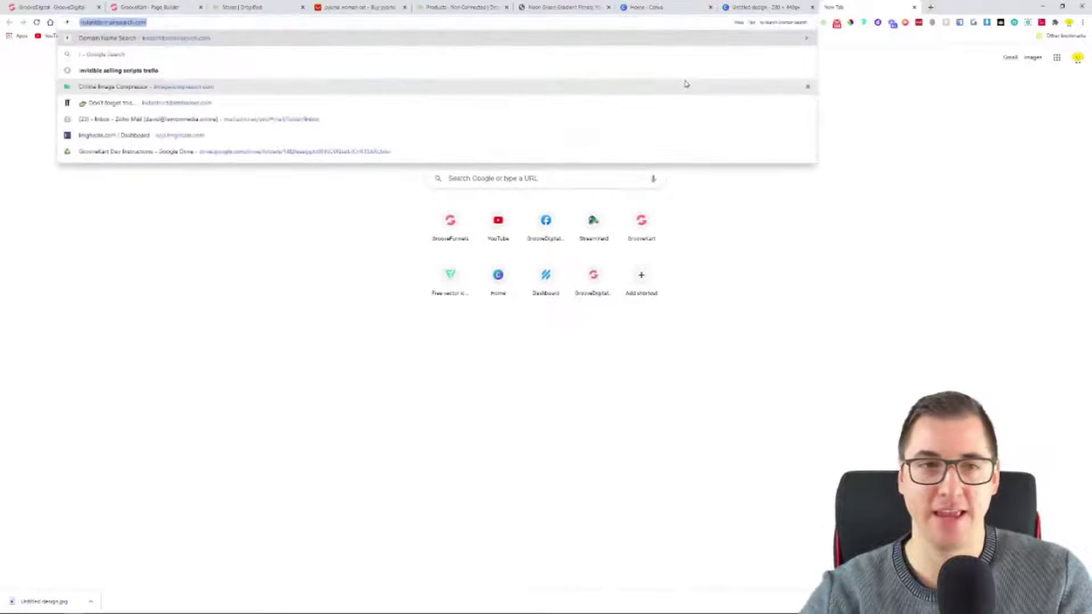
{"action": "key", "text": "Return"}
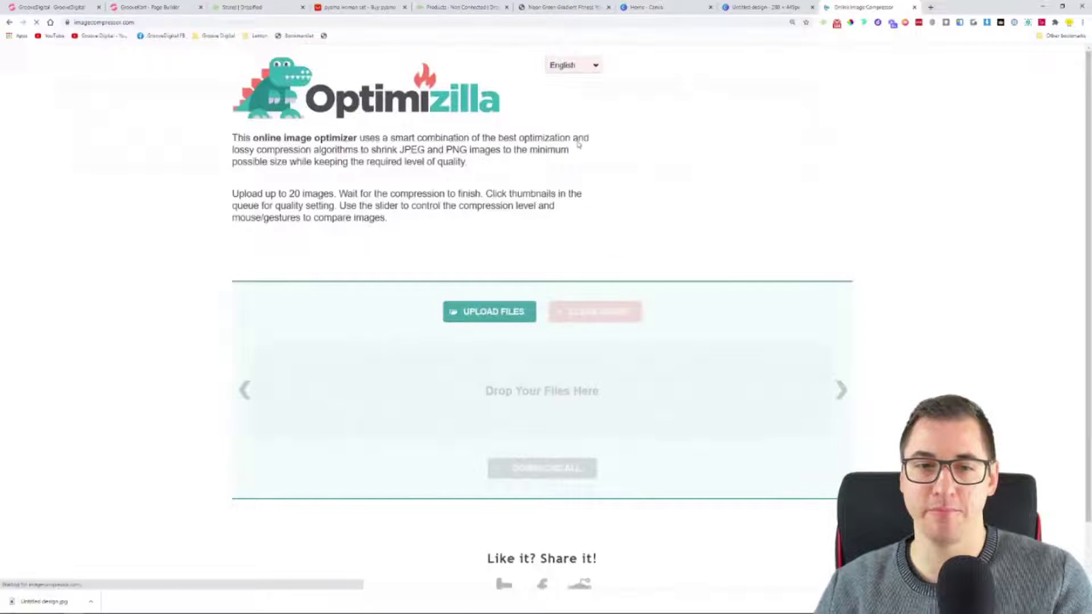
{"action": "left_click", "coordinate": [116, 22]}
{"action": "right_click", "coordinate": [115, 22]}
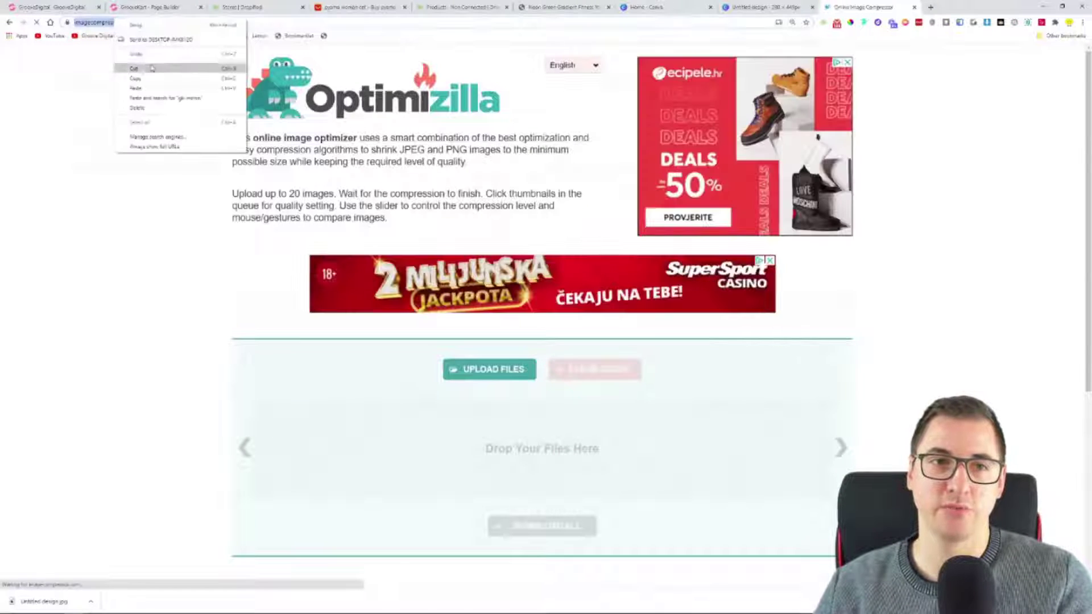
{"action": "left_click", "coordinate": [137, 63]}
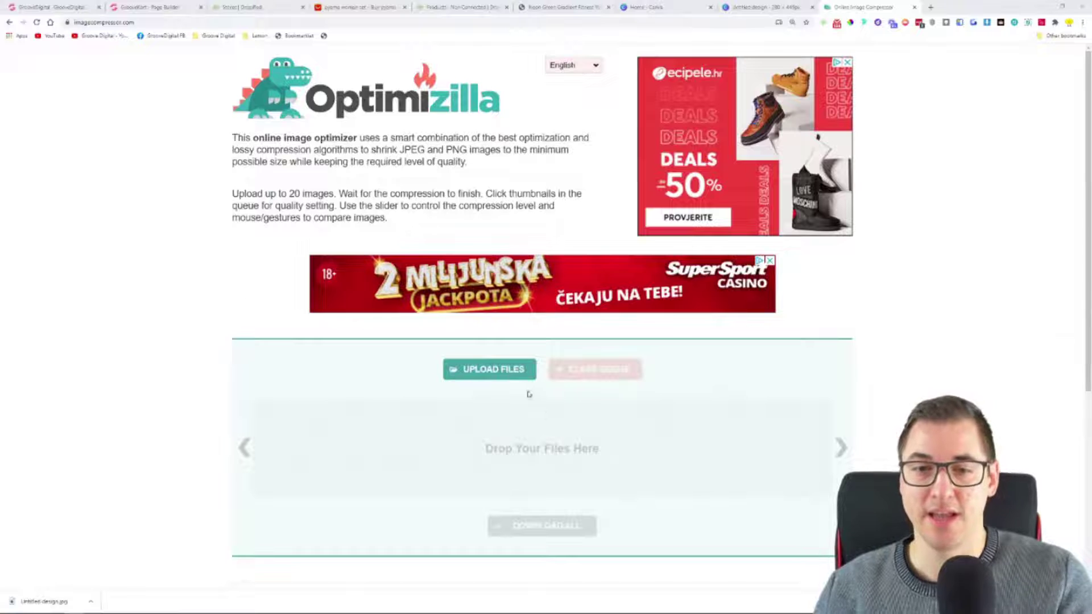
Step: Upload Untitled design.jpg from the Downloads folder to Optimizilla for compression
{"action": "left_click", "coordinate": [514, 370]}
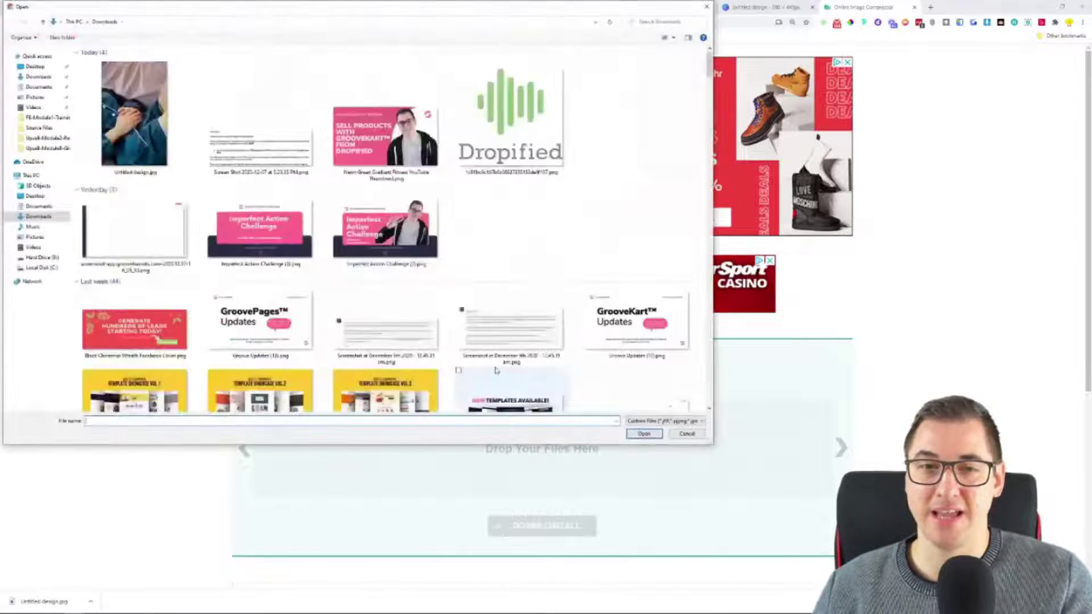
{"action": "left_click", "coordinate": [135, 114]}
{"action": "left_click", "coordinate": [644, 433]}
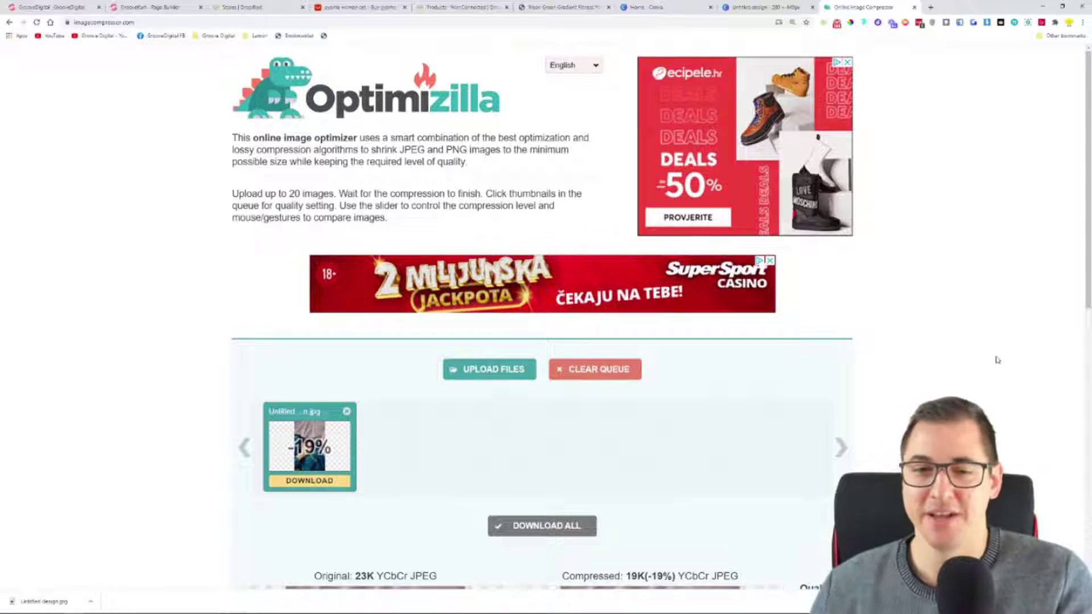
Step: Compare the original and compressed previews up close on the hands, and check both file sizes
{"action": "scroll", "coordinate": [987, 377], "scroll_direction": "down", "scroll_amount": 6}
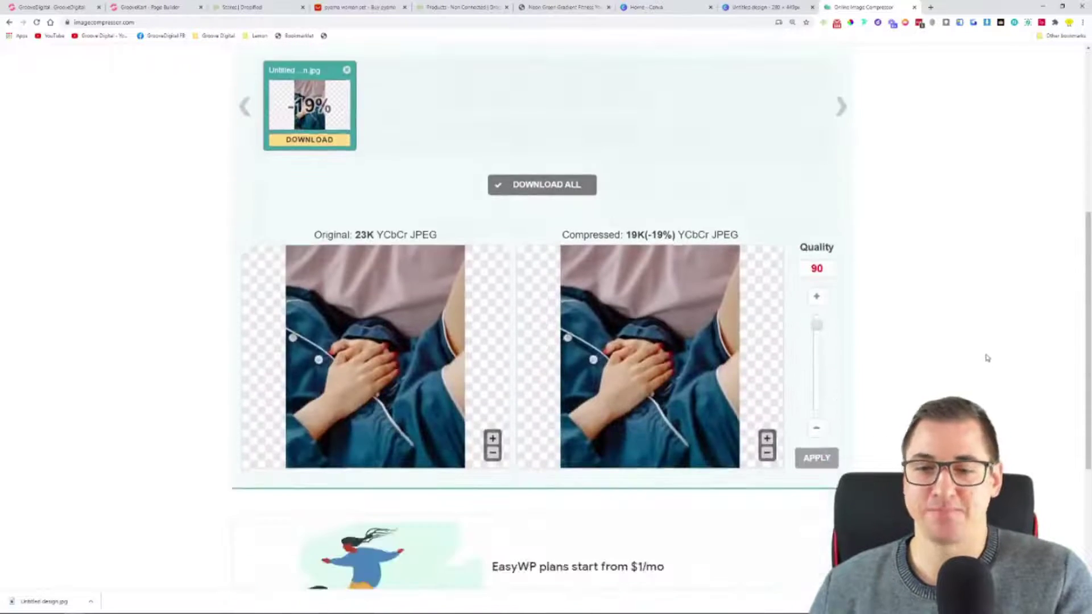
{"action": "scroll", "coordinate": [988, 356], "scroll_direction": "up", "scroll_amount": 3}
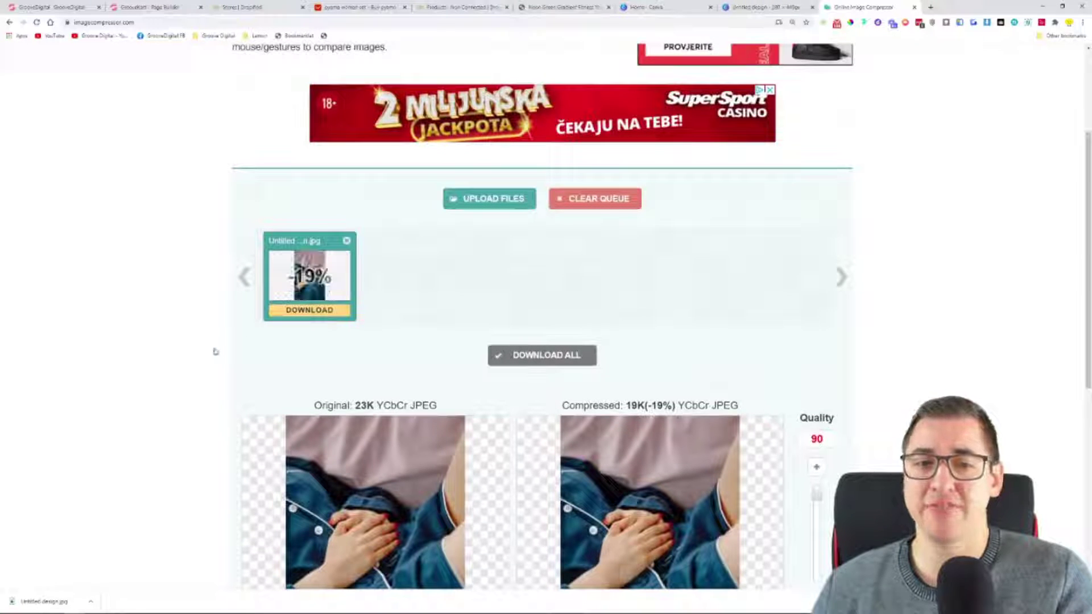
{"action": "scroll", "coordinate": [446, 348], "scroll_direction": "down", "scroll_amount": 4}
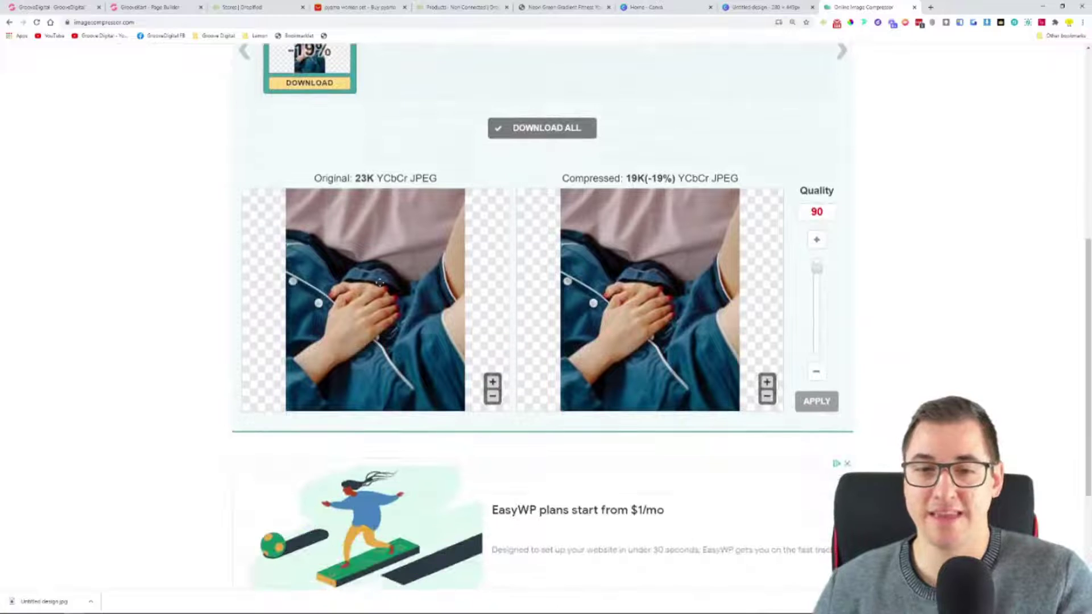
{"action": "left_click_drag", "start_coordinate": [394, 328], "coordinate": [449, 259]}
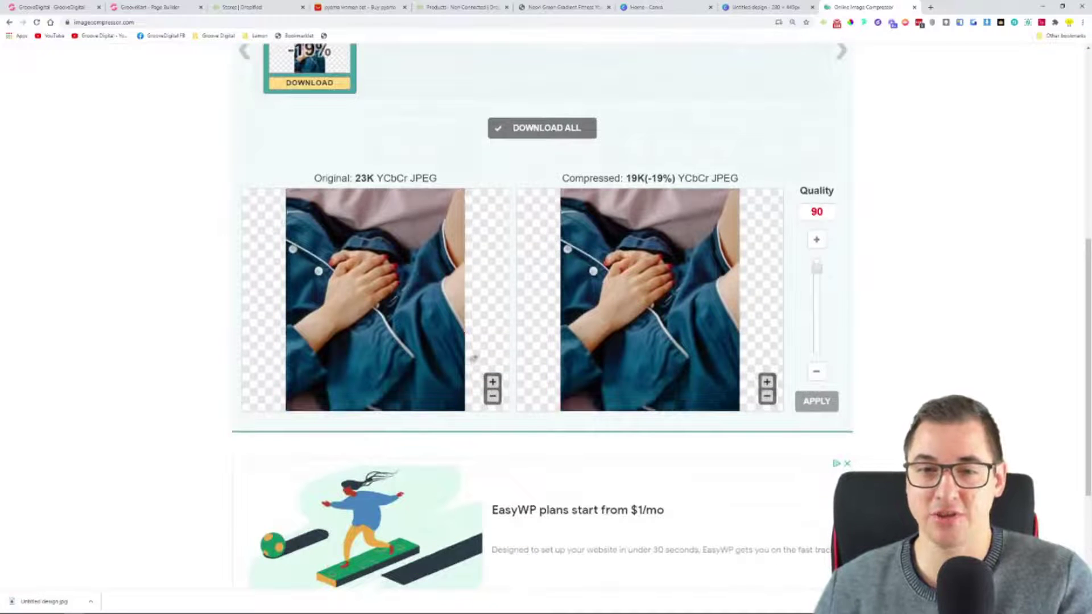
{"action": "left_click", "coordinate": [492, 382]}
{"action": "left_click_drag", "start_coordinate": [440, 262], "coordinate": [386, 287]}
{"action": "scroll", "coordinate": [170, 312], "scroll_direction": "up", "scroll_amount": 1}
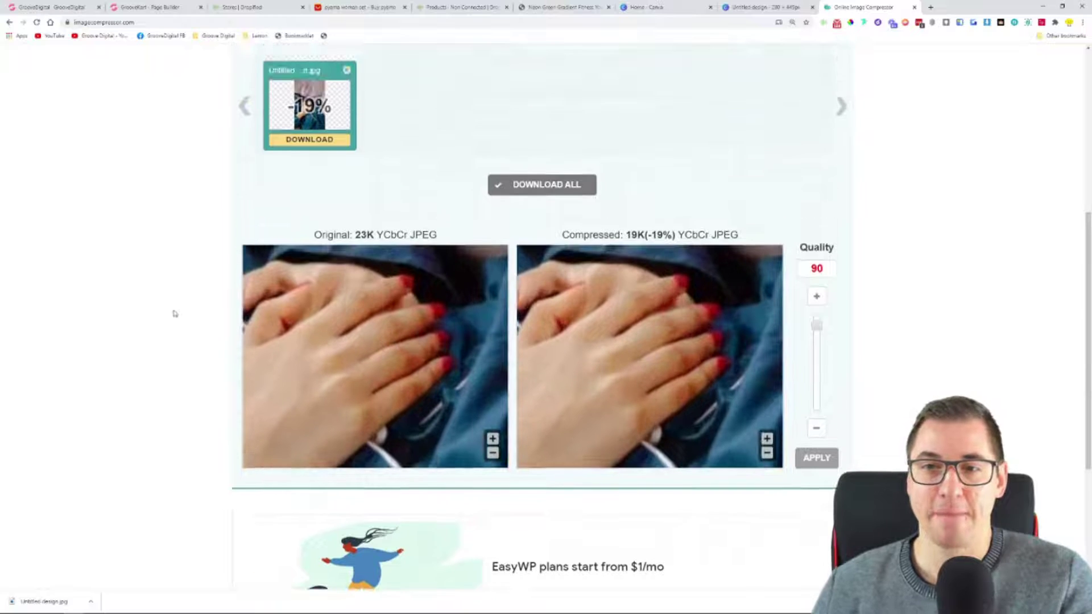
{"action": "double_click", "coordinate": [358, 234]}
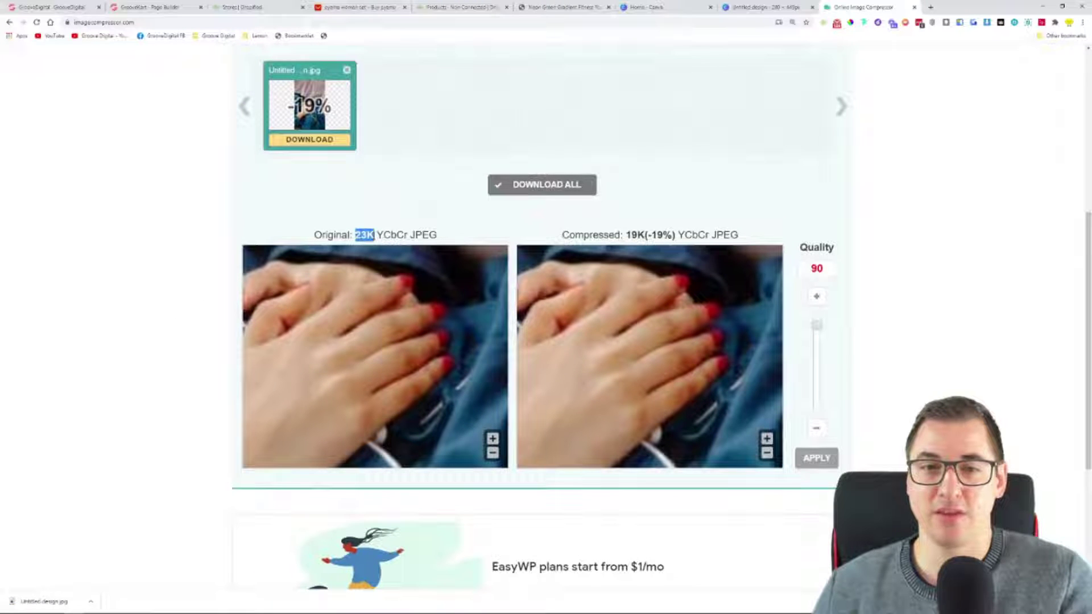
{"action": "left_click_drag", "start_coordinate": [625, 233], "coordinate": [657, 235]}
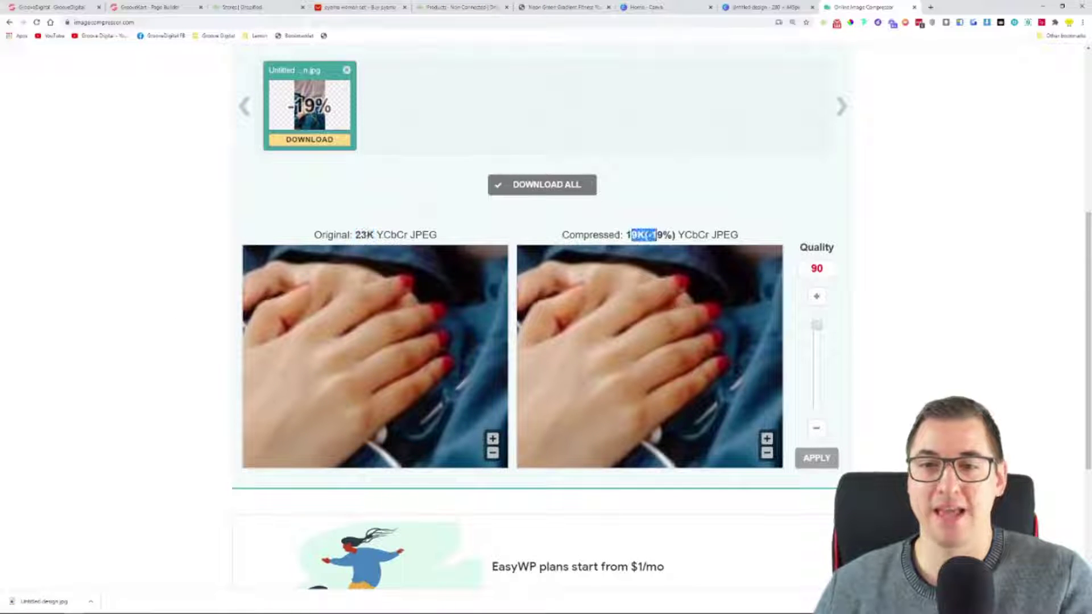
{"action": "left_click", "coordinate": [654, 234]}
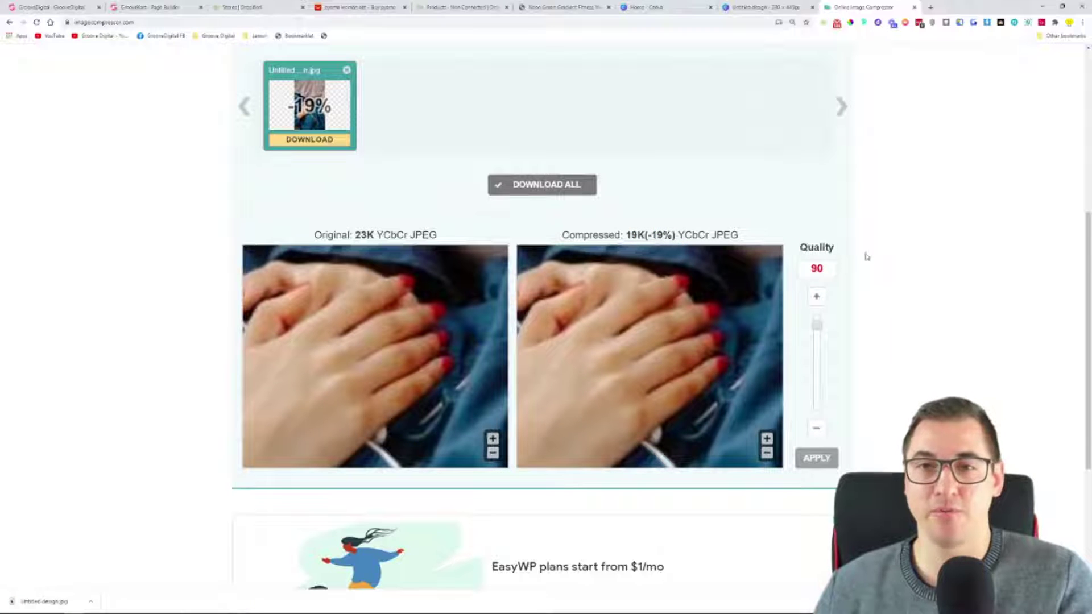
Step: Download the compressed pajama image and save it in the Downloads folder under its suggested file name
{"action": "scroll", "coordinate": [682, 315], "scroll_direction": "up", "scroll_amount": 3}
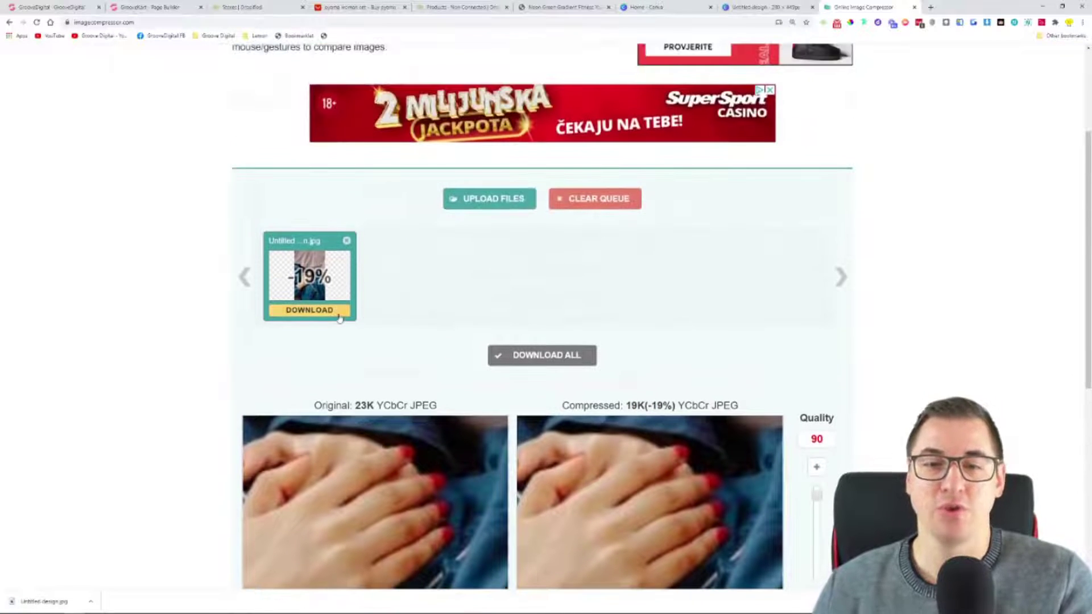
{"action": "left_click", "coordinate": [339, 317]}
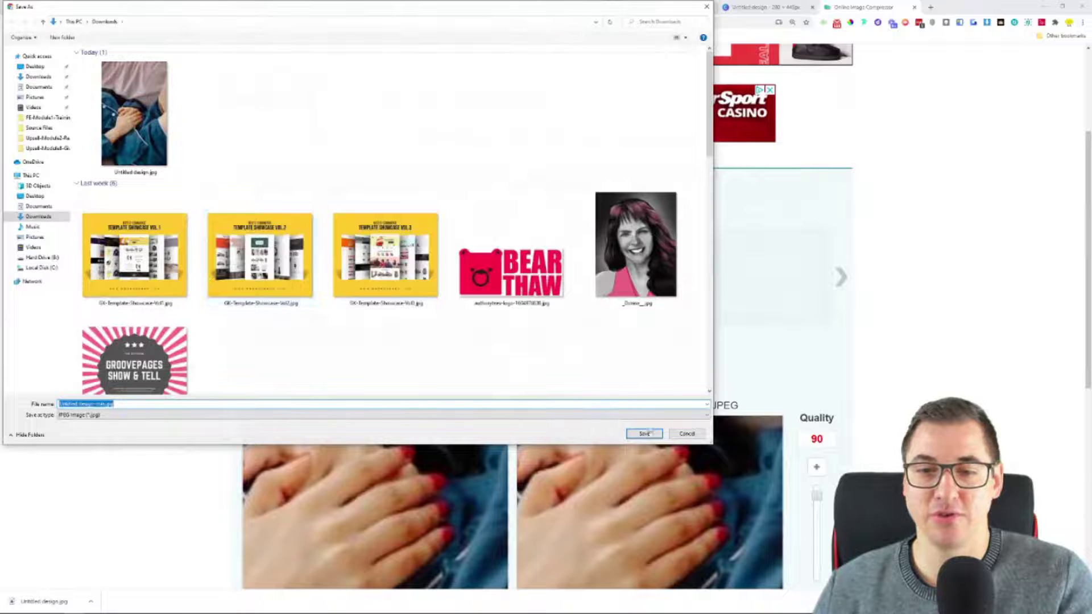
{"action": "left_click", "coordinate": [642, 432]}
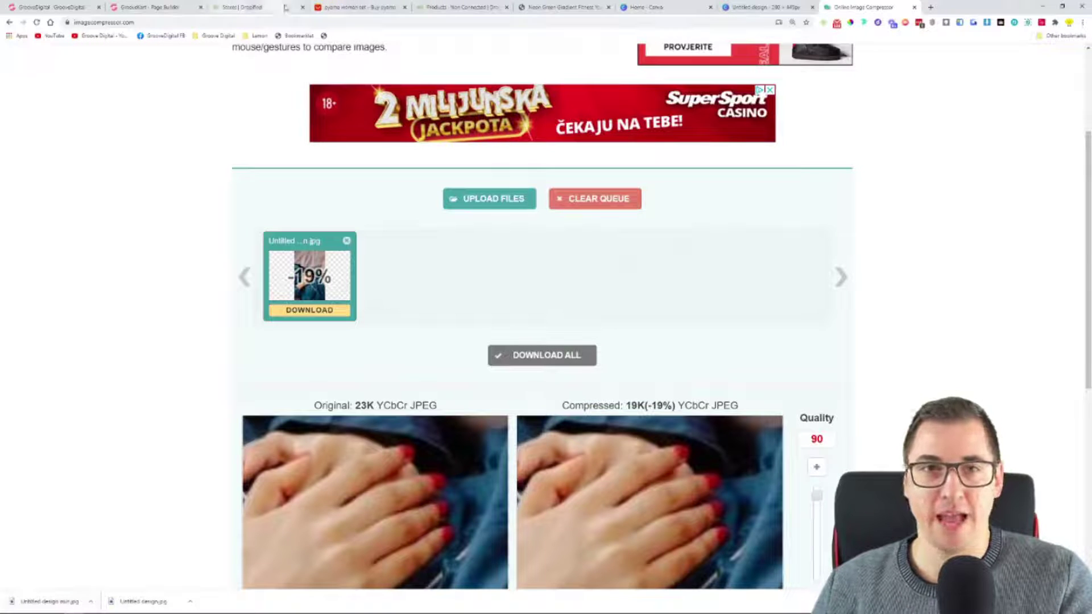
Step: Switch to the GrooveKart page builder and replace the Accessories category image with Untitled design-min.jpg from Downloads
{"action": "left_click", "coordinate": [181, 7]}
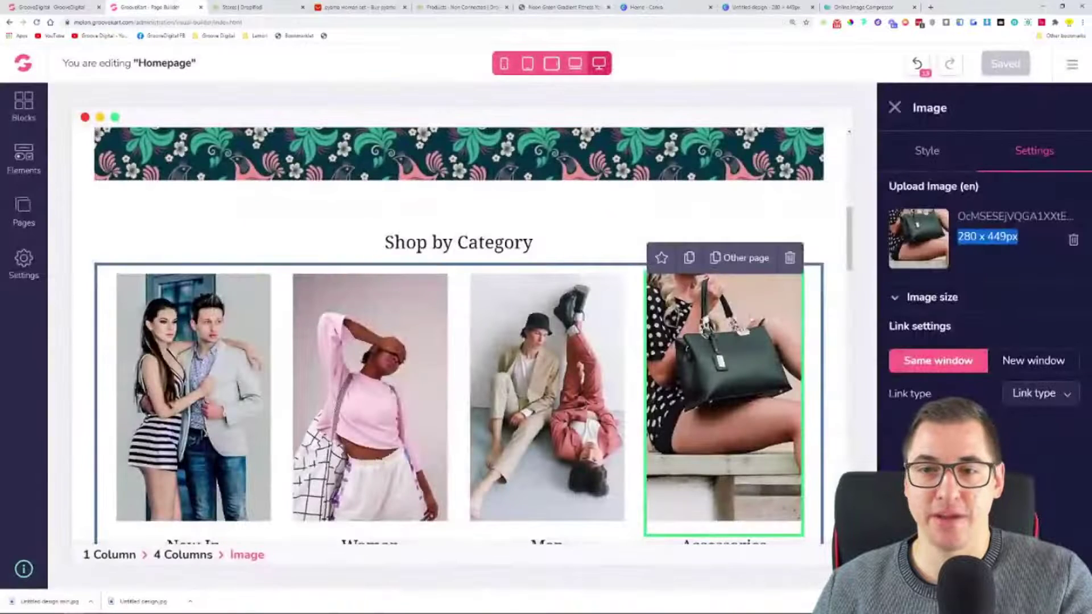
{"action": "left_click", "coordinate": [1073, 242]}
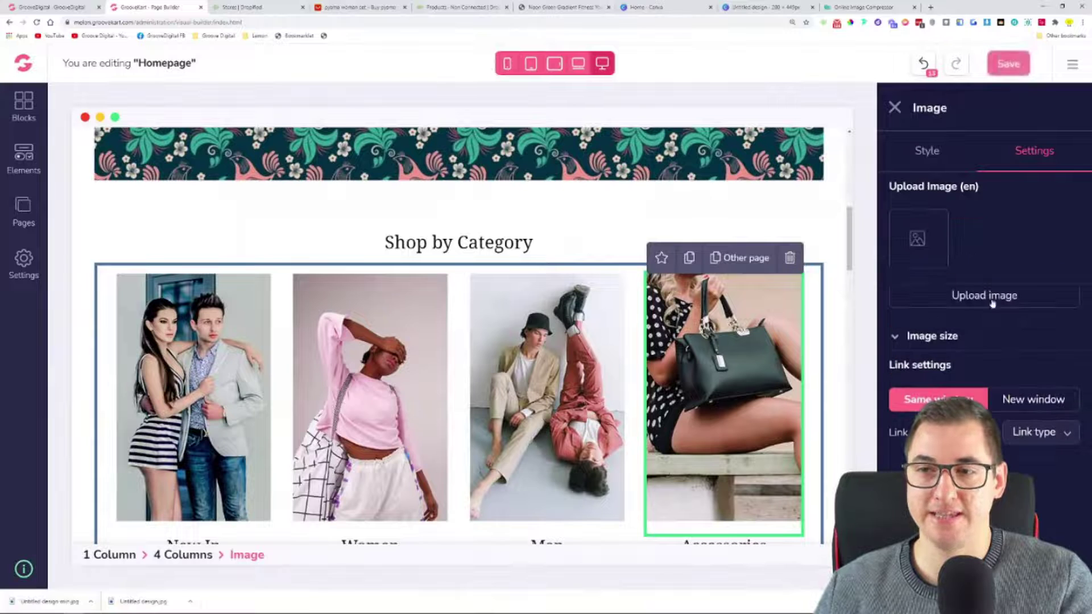
{"action": "left_click", "coordinate": [974, 309]}
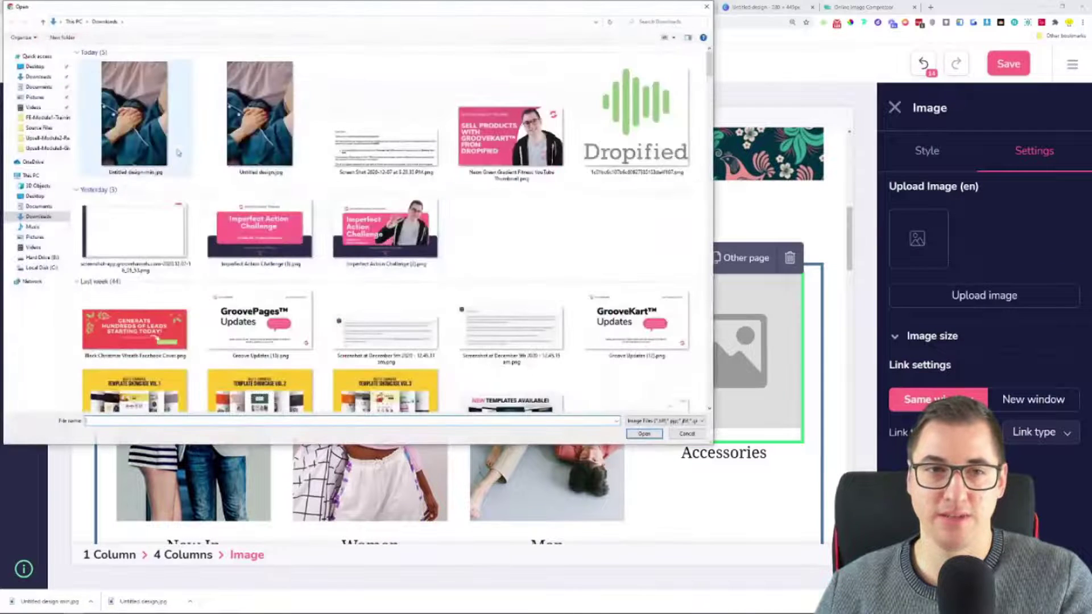
{"action": "left_click", "coordinate": [645, 434]}
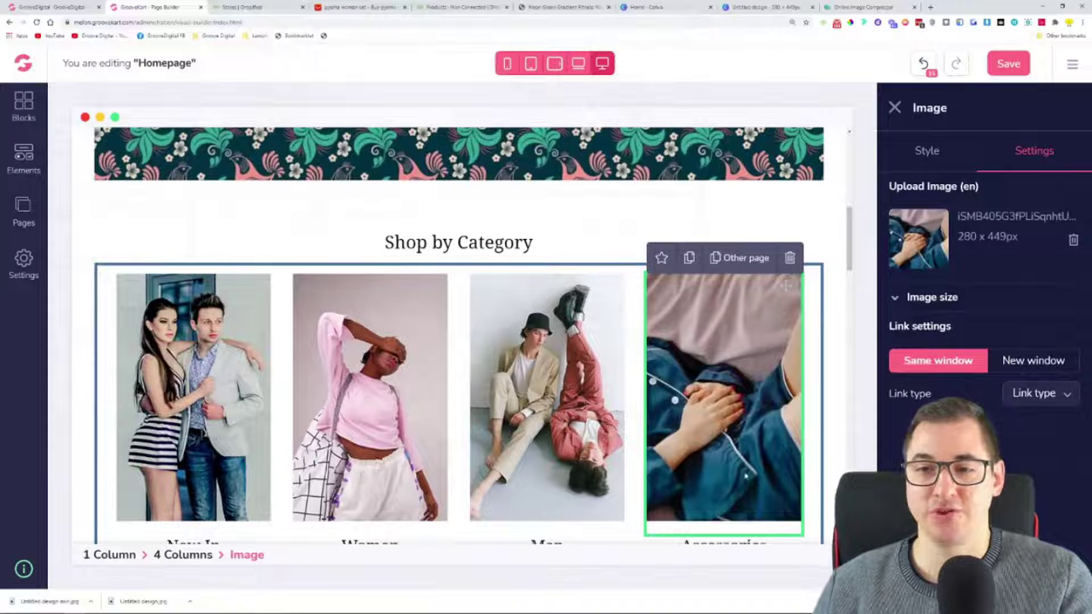
Step: Rename the Accessories category heading under the new image to "Pajamas"
{"action": "left_click", "coordinate": [836, 433]}
{"action": "scroll", "coordinate": [737, 360], "scroll_direction": "down", "scroll_amount": 2}
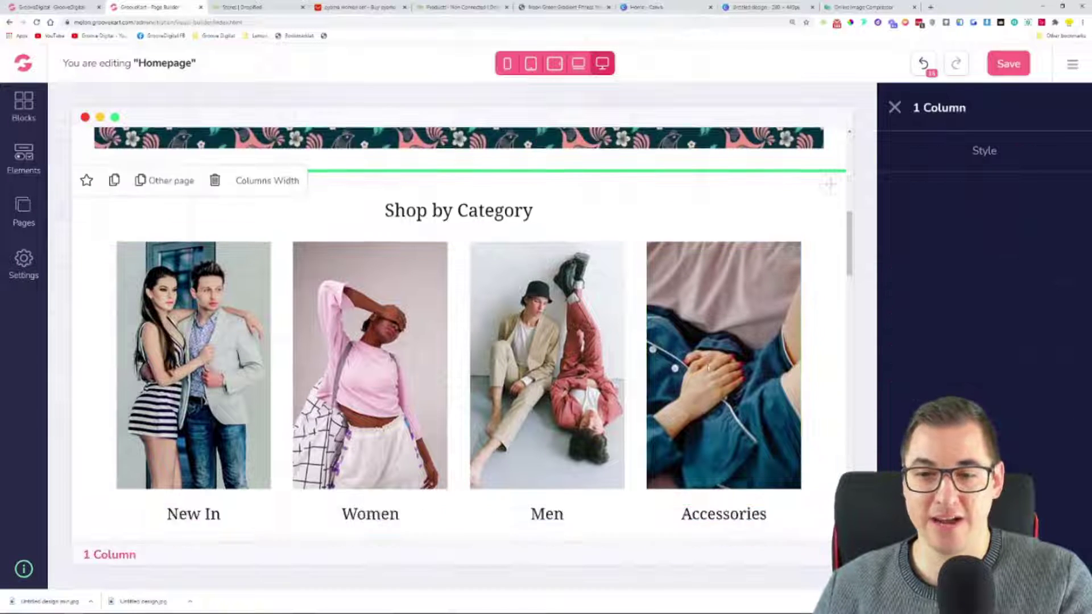
{"action": "left_click", "coordinate": [717, 432]}
{"action": "double_click", "coordinate": [710, 431]}
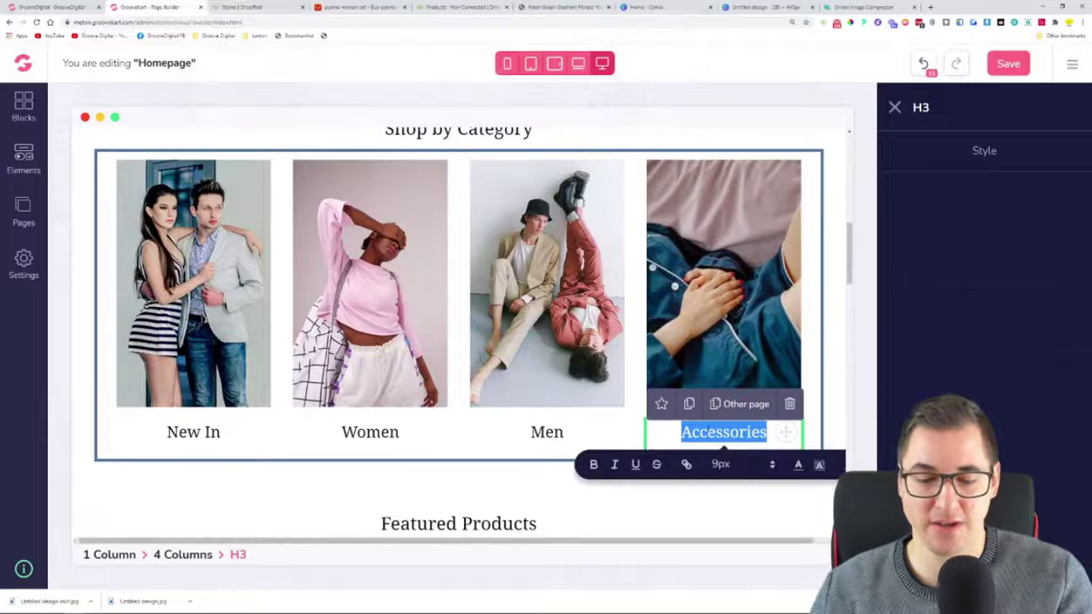
{"action": "type", "text": "Pajam"}
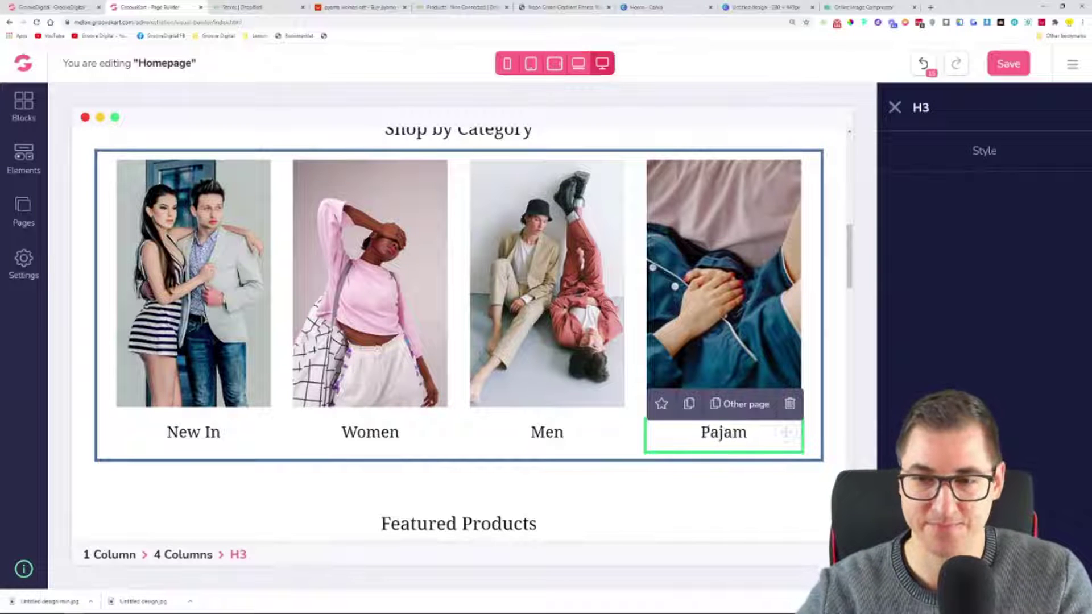
{"action": "type", "text": "as"}
{"action": "left_click", "coordinate": [718, 526]}
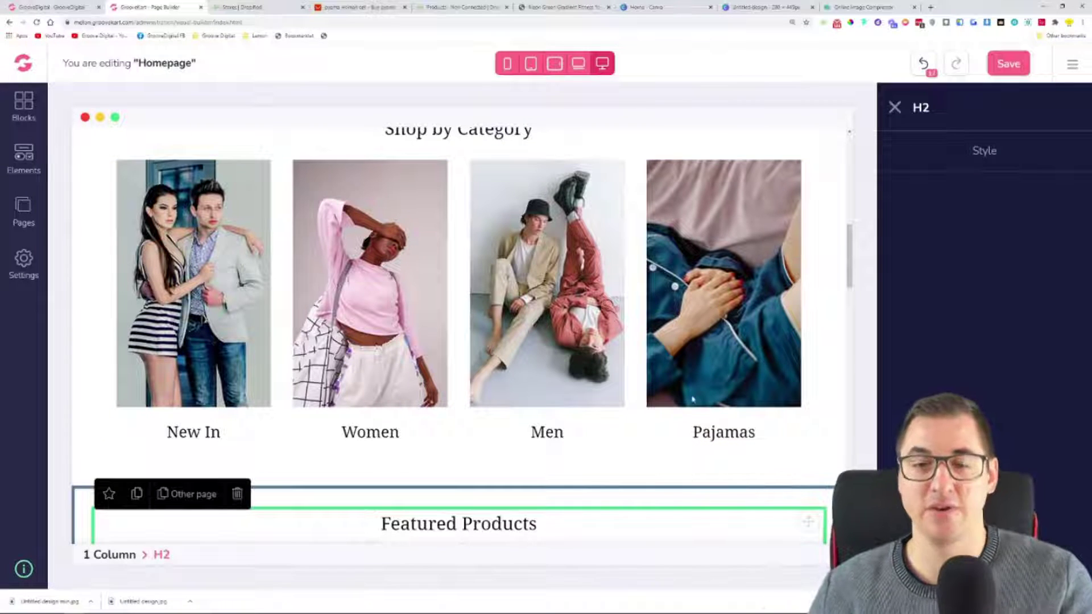
Step: Link the Pajamas image to the "3Pcs/set Spring Autumn Women Silk Pajamas Sets" product, filtering by name with "paj", and save the homepage
{"action": "left_click", "coordinate": [731, 348]}
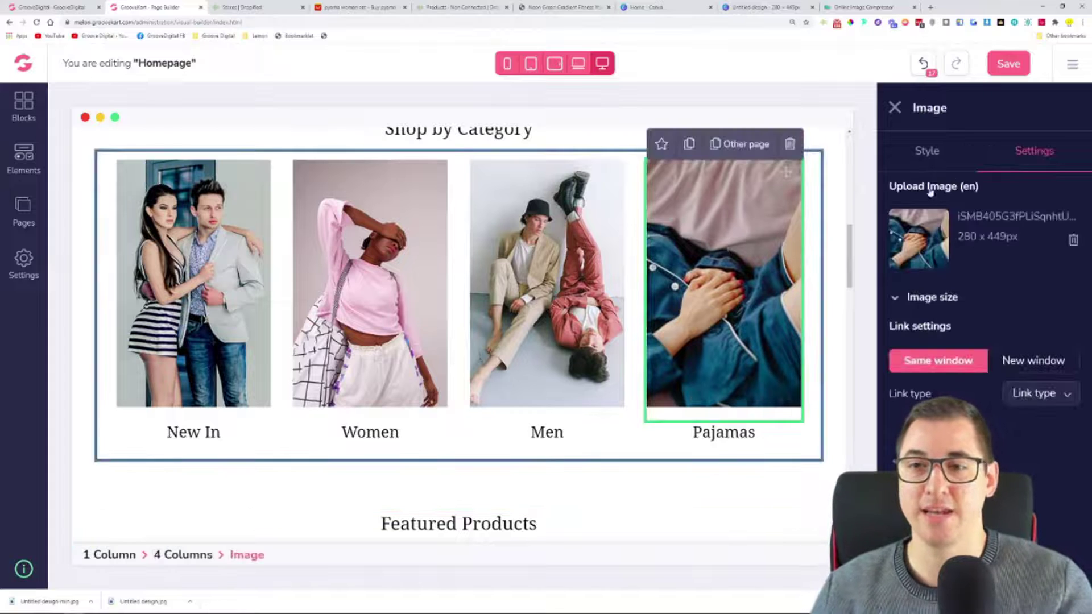
{"action": "left_click", "coordinate": [1044, 394]}
{"action": "left_click", "coordinate": [1041, 469]}
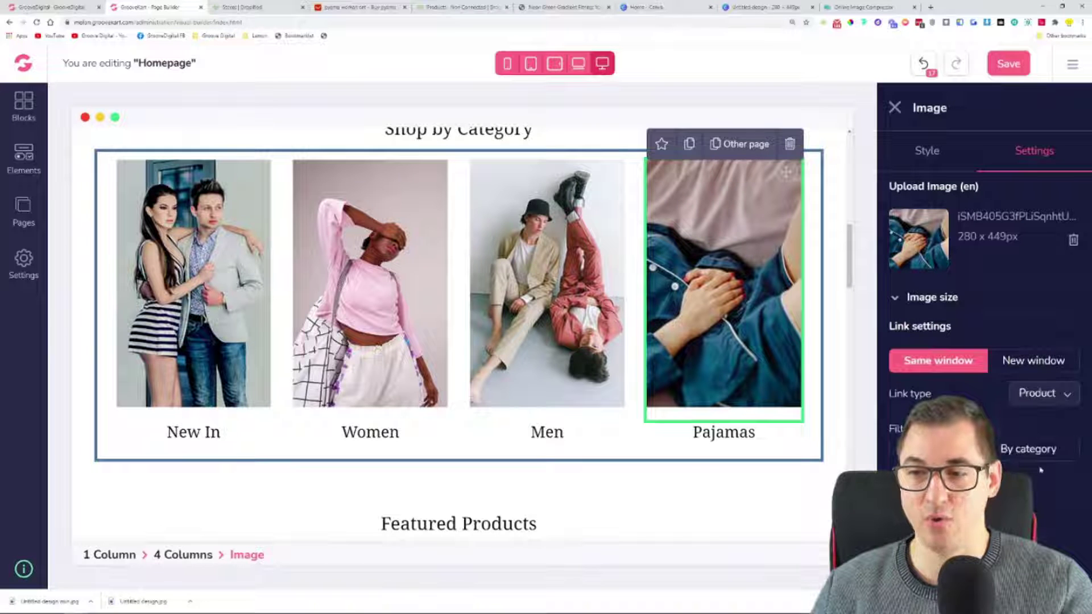
{"action": "left_click", "coordinate": [1068, 395]}
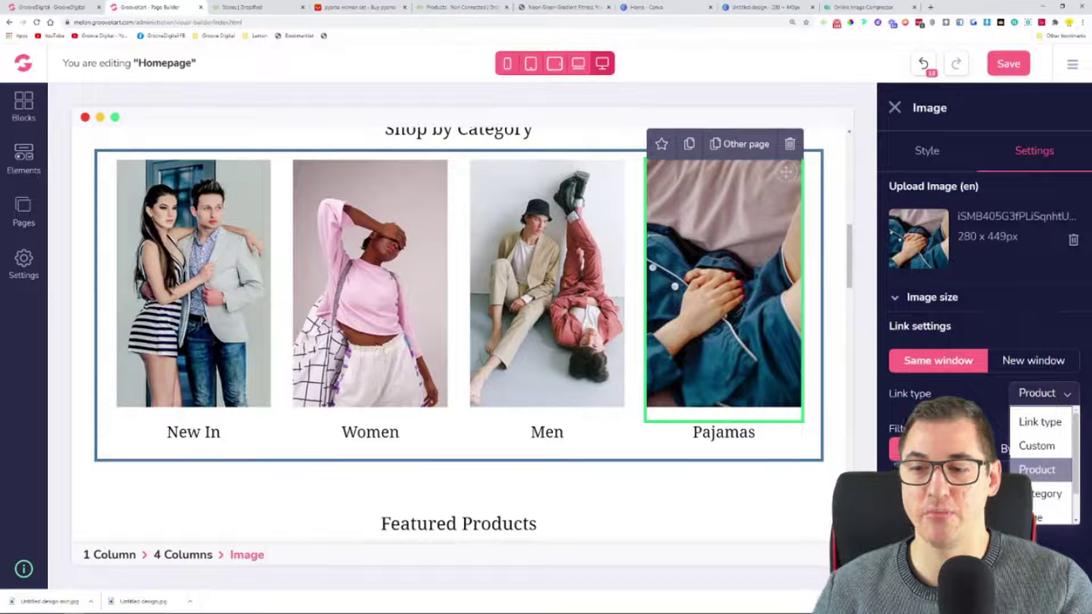
{"action": "left_click", "coordinate": [1051, 400]}
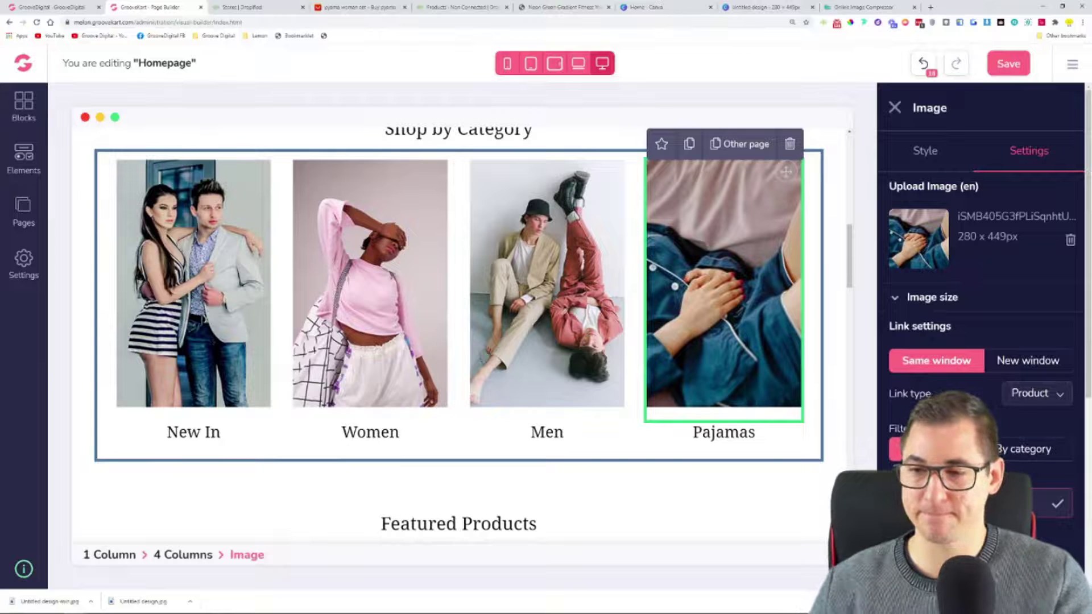
{"action": "scroll", "coordinate": [1002, 238], "scroll_direction": "down", "scroll_amount": 5}
{"action": "scroll", "coordinate": [1001, 238], "scroll_direction": "up", "scroll_amount": 2}
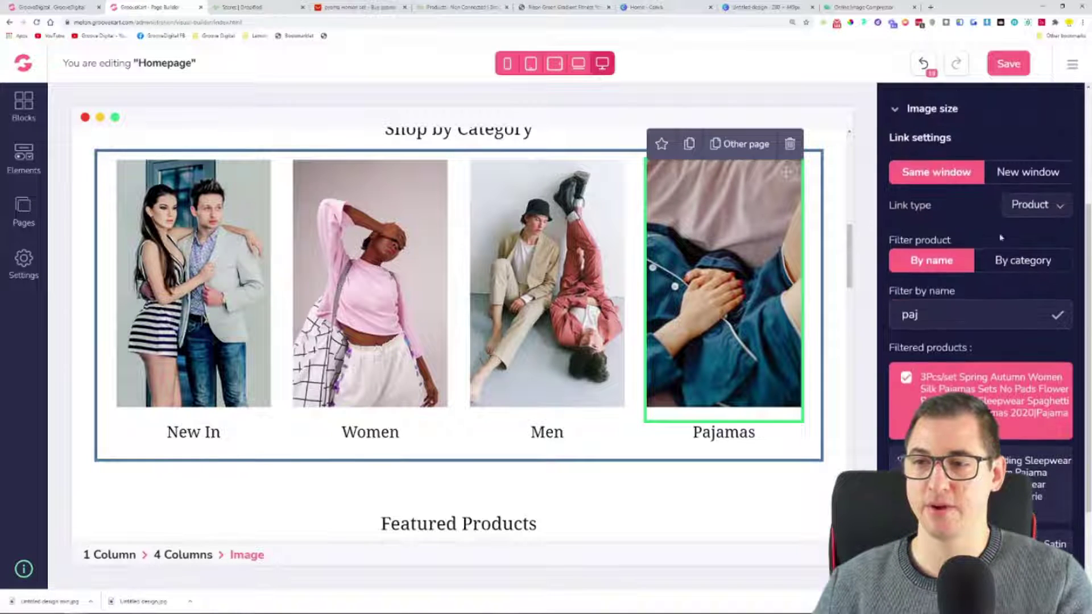
{"action": "scroll", "coordinate": [1058, 332], "scroll_direction": "down", "scroll_amount": 2}
{"action": "scroll", "coordinate": [1050, 330], "scroll_direction": "up", "scroll_amount": 5}
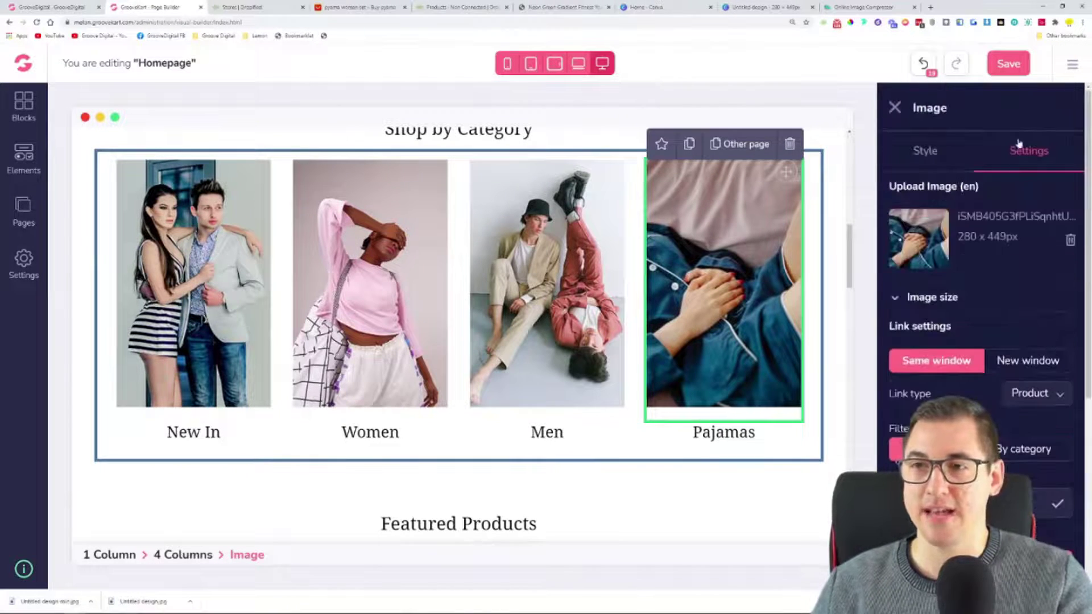
{"action": "left_click", "coordinate": [894, 108]}
{"action": "left_click", "coordinate": [1007, 64]}
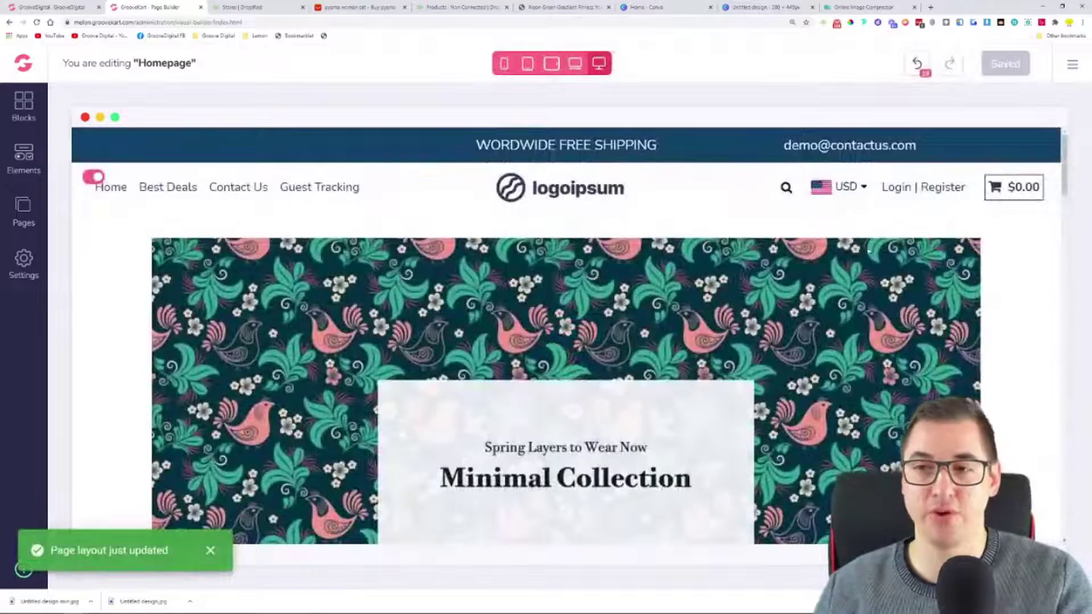
Step: Check the pixel dimensions of the Minimal Collection banner image and look over the homepage sections down to Minimal Design
{"action": "scroll", "coordinate": [788, 262], "scroll_direction": "down", "scroll_amount": 3}
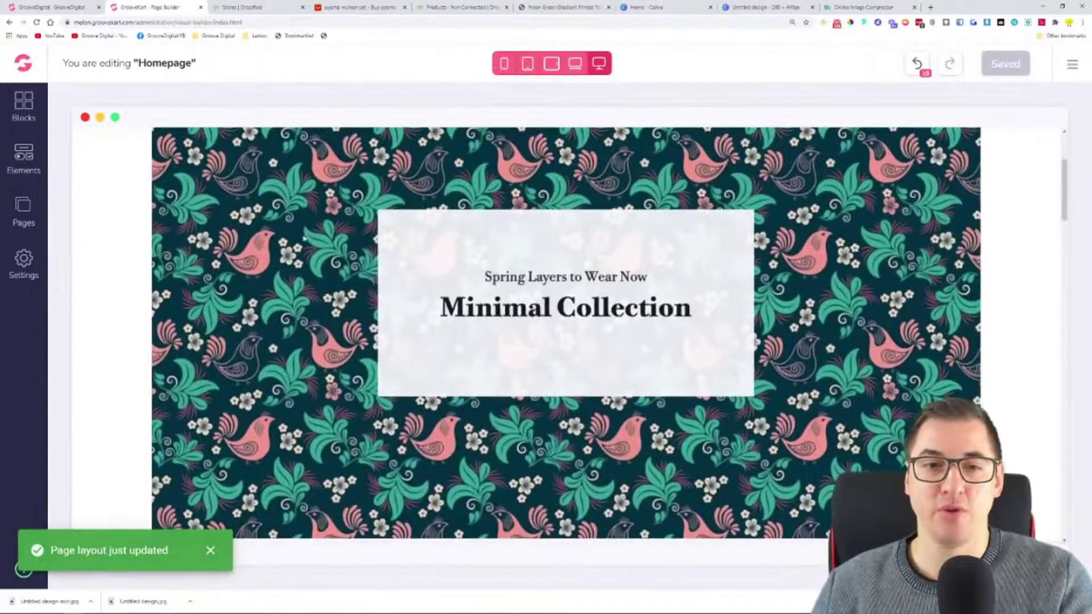
{"action": "left_click", "coordinate": [242, 229]}
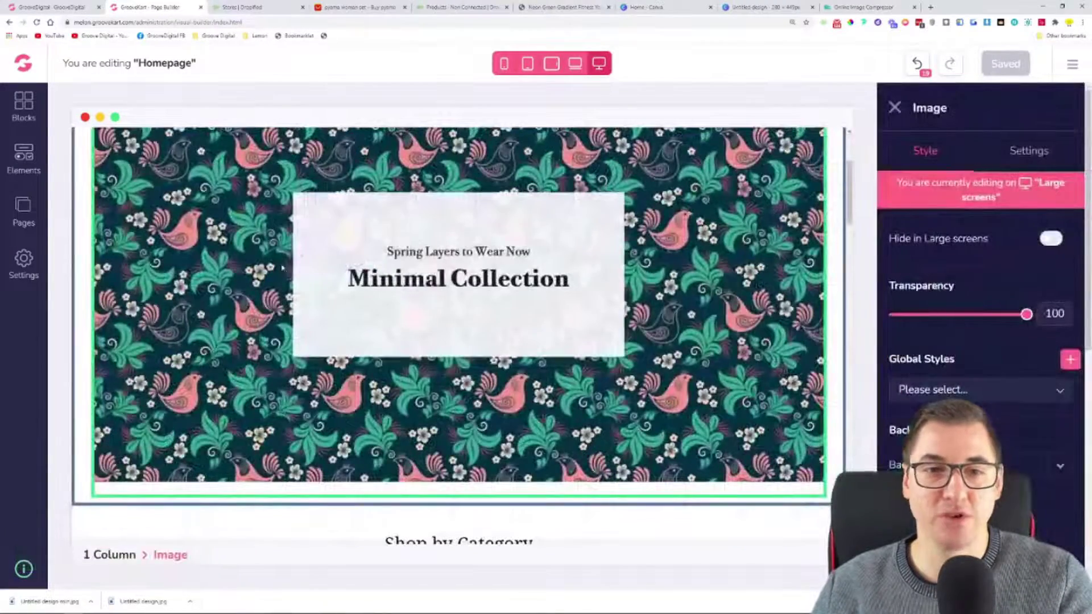
{"action": "left_click", "coordinate": [1037, 155]}
{"action": "left_click_drag", "start_coordinate": [959, 236], "coordinate": [1026, 237]}
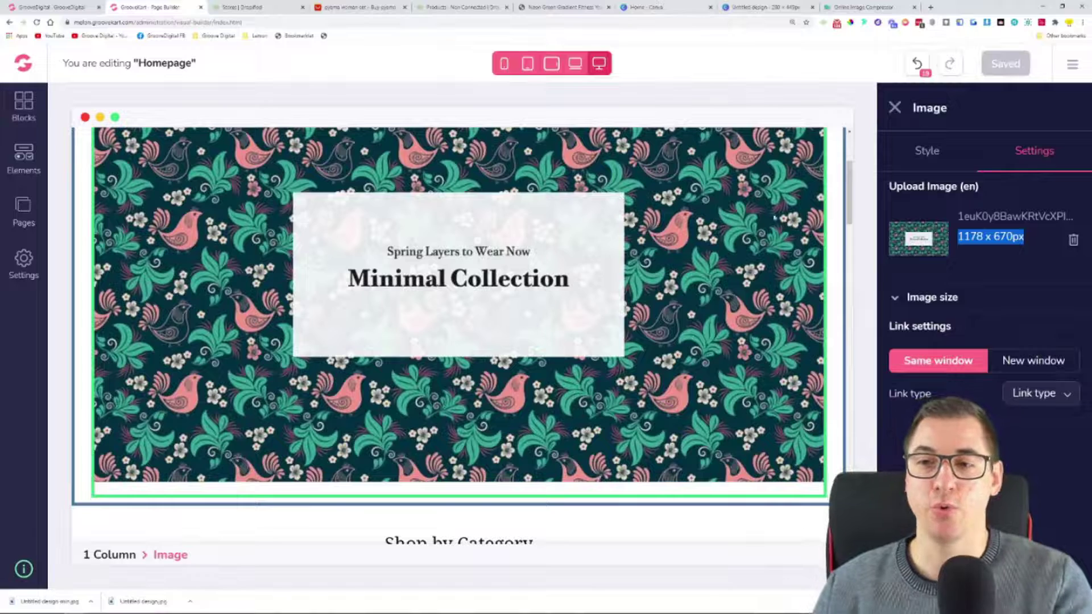
{"action": "scroll", "coordinate": [566, 199], "scroll_direction": "down", "scroll_amount": 5}
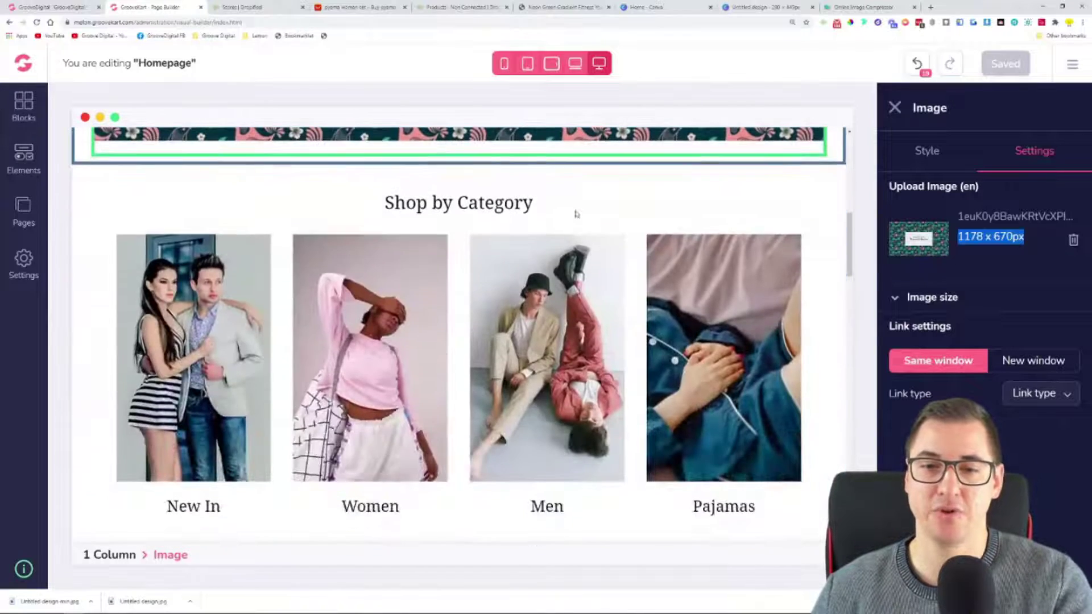
{"action": "scroll", "coordinate": [534, 258], "scroll_direction": "down", "scroll_amount": 10}
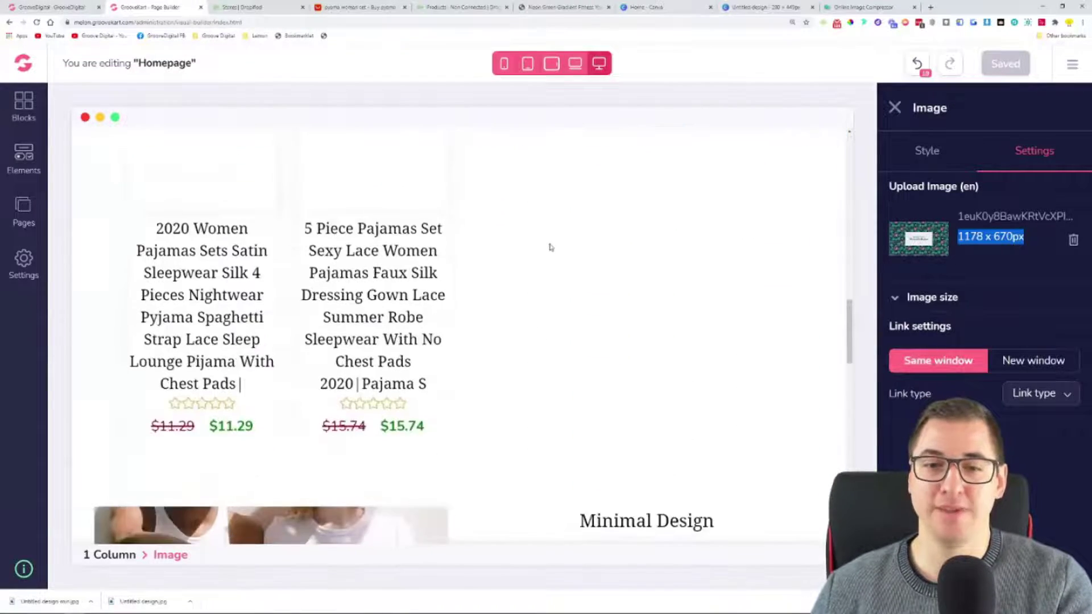
{"action": "scroll", "coordinate": [559, 246], "scroll_direction": "down", "scroll_amount": 1}
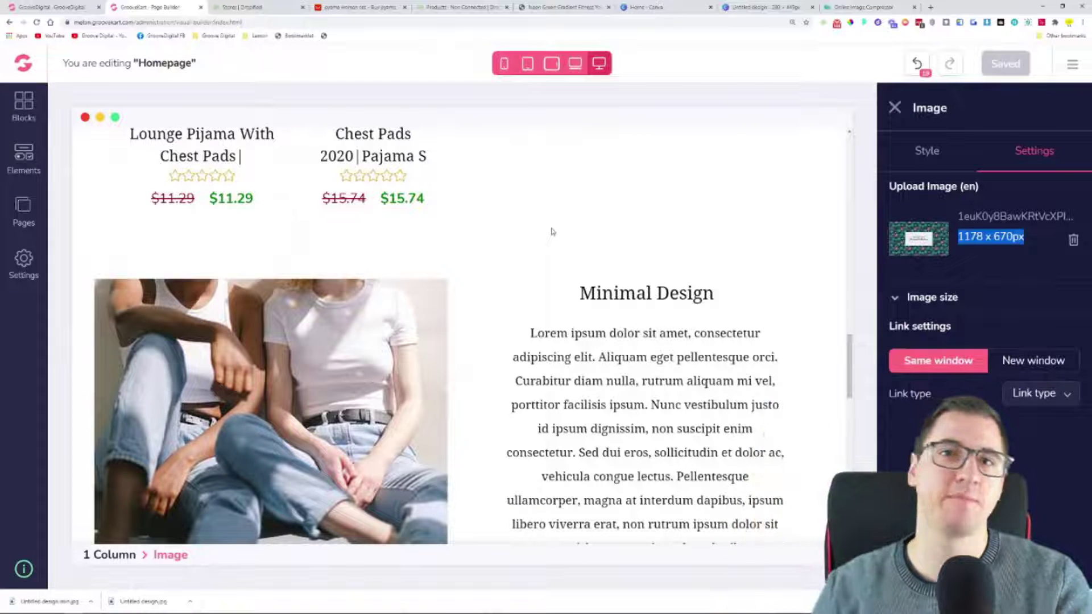
Step: Open the template choices for the Homepage and browse the whole gallery of available designs
{"action": "left_click", "coordinate": [24, 212]}
{"action": "left_click", "coordinate": [215, 163]}
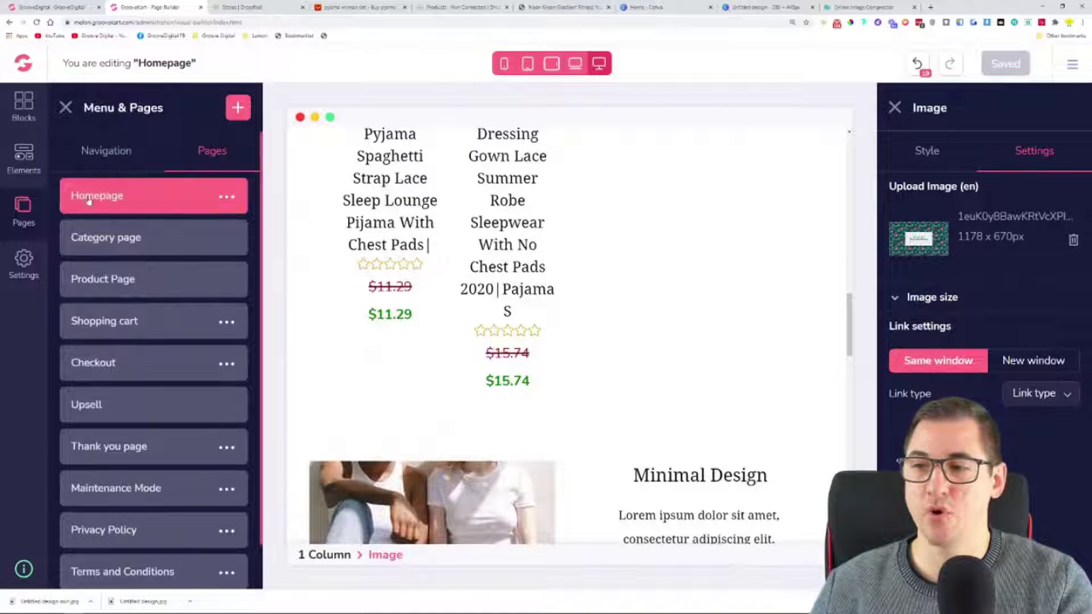
{"action": "left_click", "coordinate": [225, 199]}
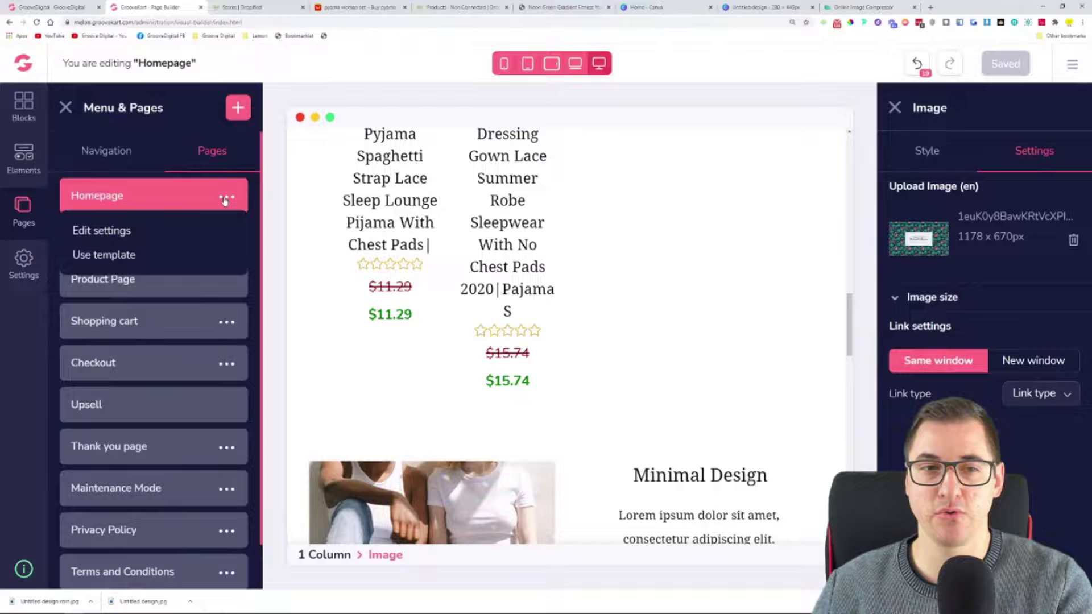
{"action": "left_click", "coordinate": [101, 255]}
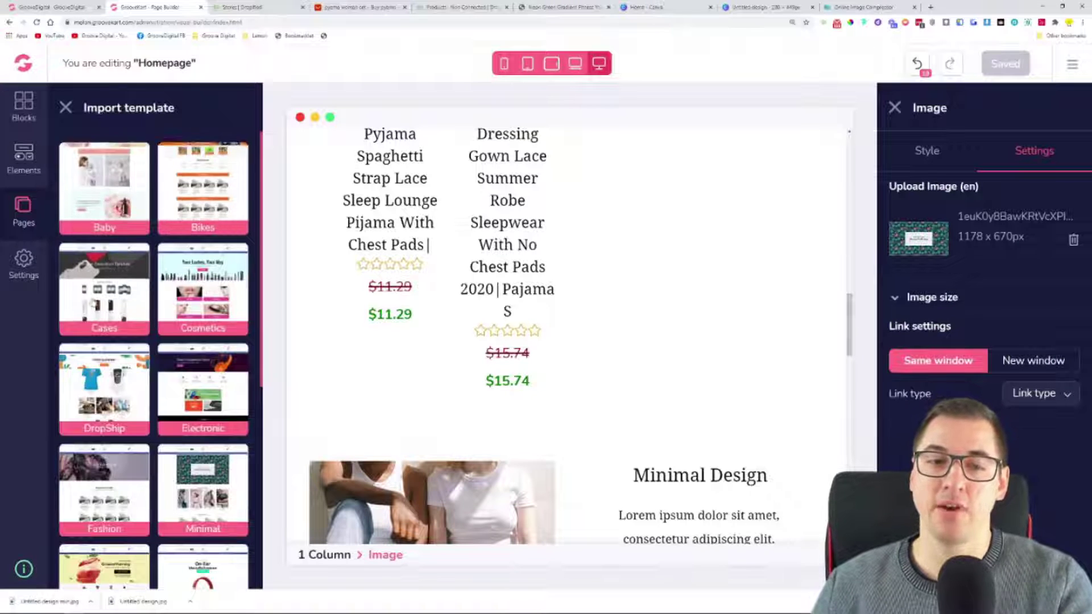
{"action": "scroll", "coordinate": [99, 360], "scroll_direction": "down", "scroll_amount": 4}
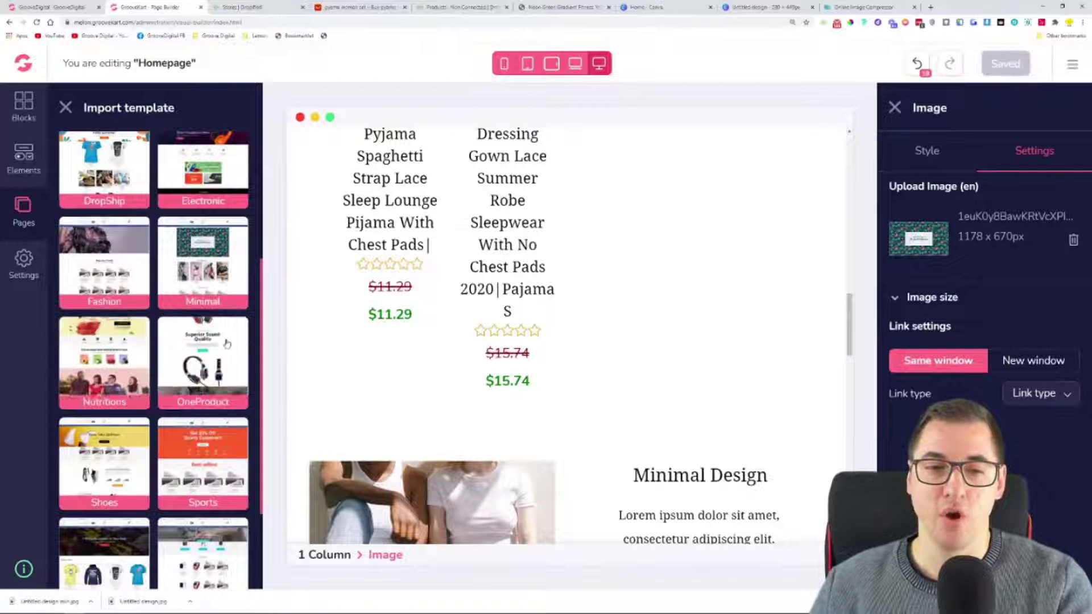
{"action": "scroll", "coordinate": [206, 352], "scroll_direction": "down", "scroll_amount": 1}
{"action": "scroll", "coordinate": [207, 352], "scroll_direction": "down", "scroll_amount": 2}
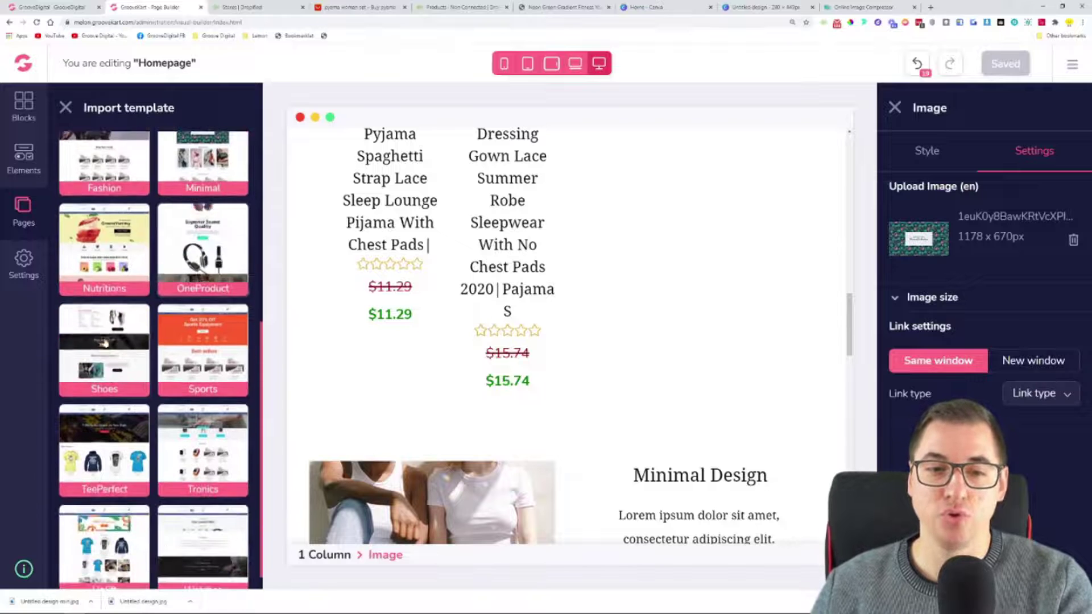
{"action": "scroll", "coordinate": [111, 433], "scroll_direction": "down", "scroll_amount": 1}
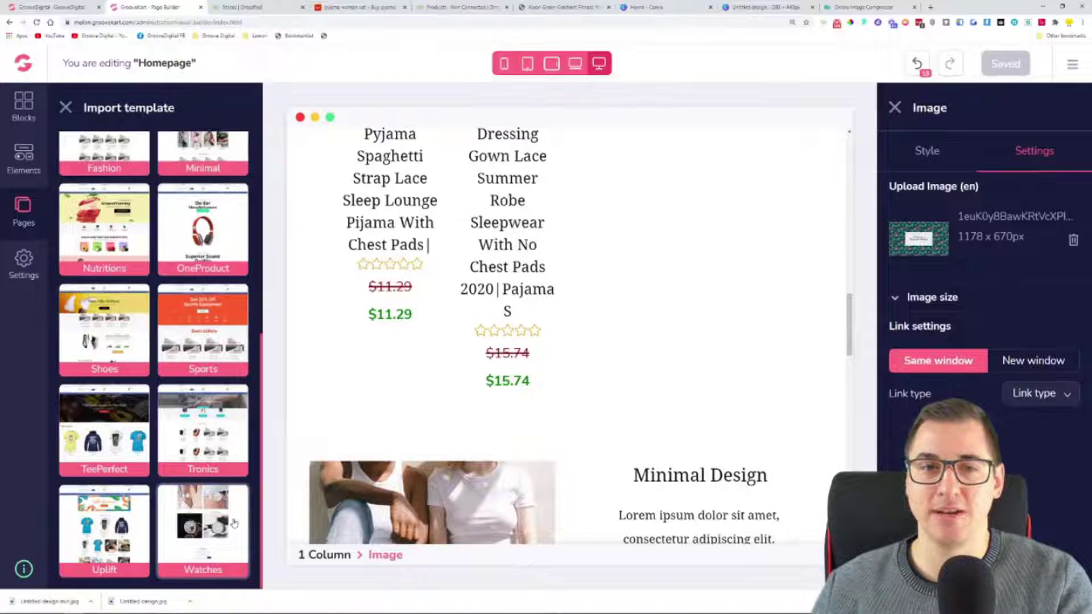
{"action": "scroll", "coordinate": [233, 524], "scroll_direction": "up", "scroll_amount": 6}
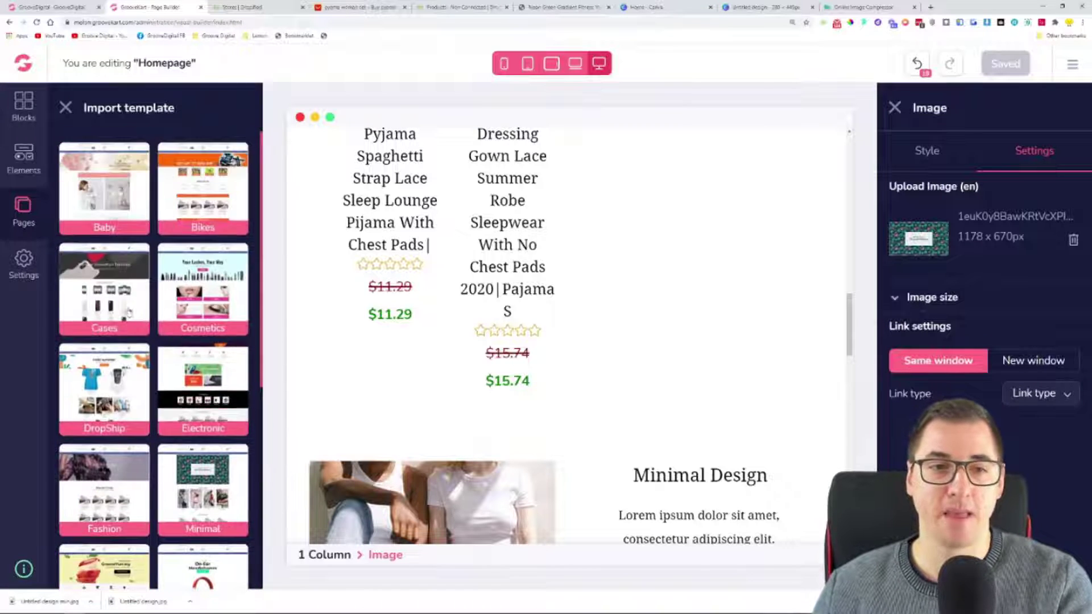
Step: Import the Baby template into the homepage and review its hero banner and product sections
{"action": "left_click", "coordinate": [101, 177]}
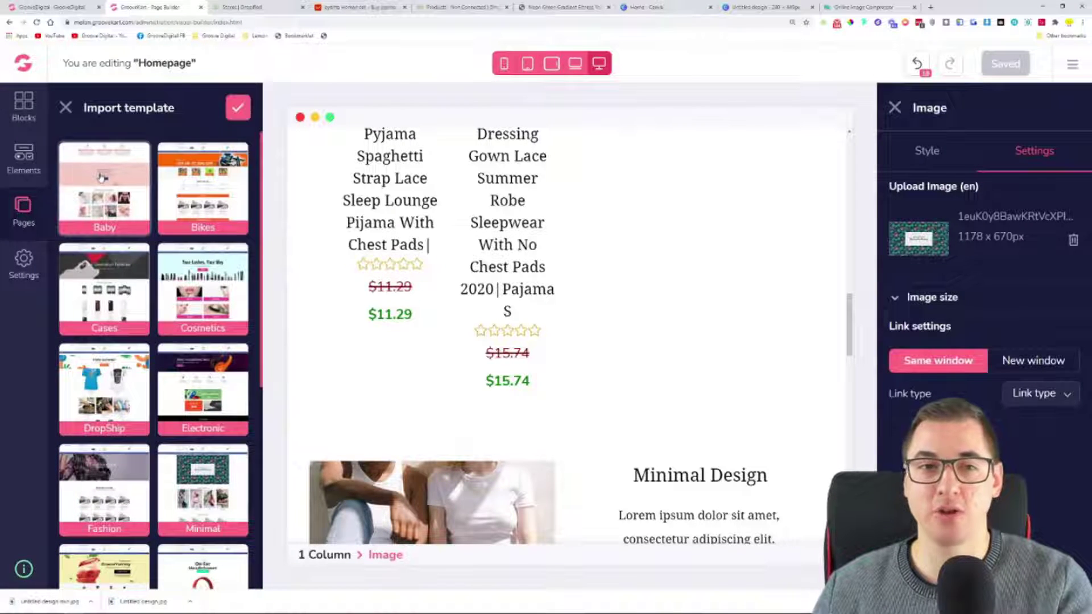
{"action": "left_click", "coordinate": [238, 107]}
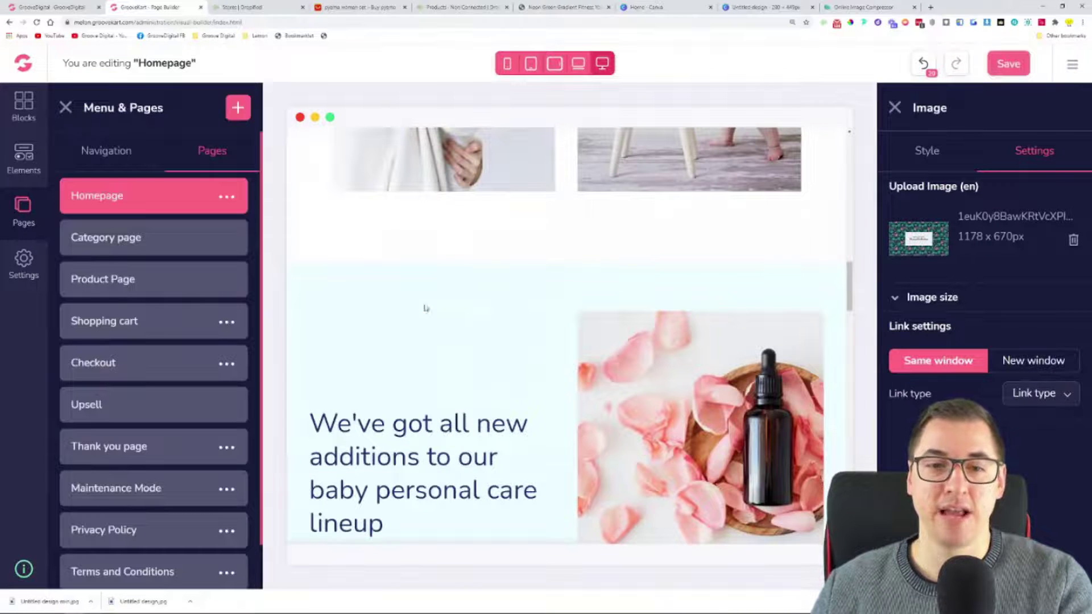
{"action": "left_click", "coordinate": [69, 107]}
{"action": "scroll", "coordinate": [512, 341], "scroll_direction": "up", "scroll_amount": 10}
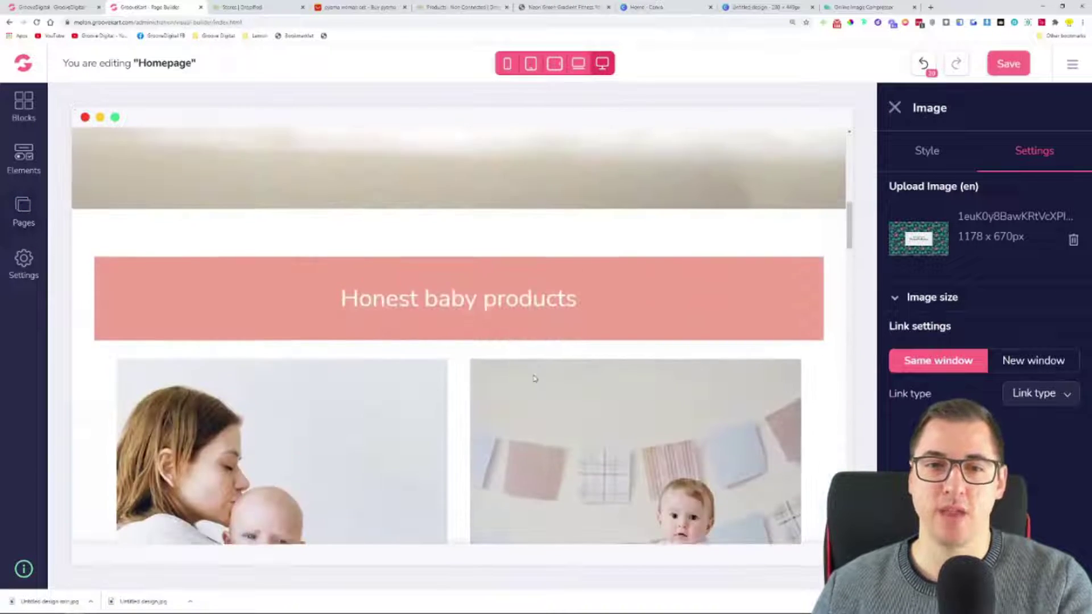
{"action": "scroll", "coordinate": [533, 379], "scroll_direction": "up", "scroll_amount": 2}
{"action": "scroll", "coordinate": [123, 271], "scroll_direction": "down", "scroll_amount": 3}
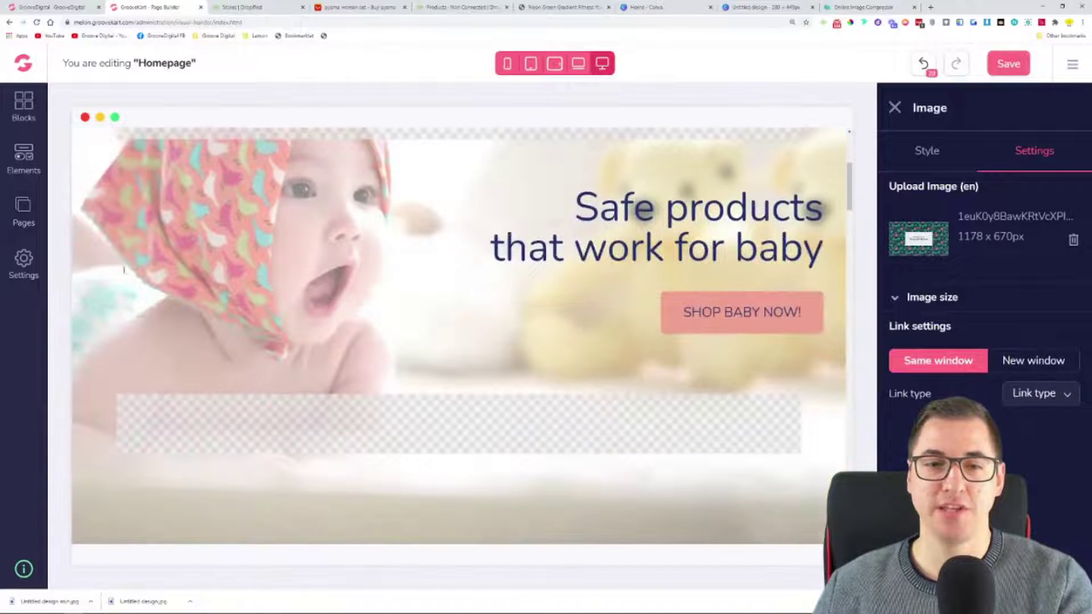
{"action": "left_click", "coordinate": [895, 108]}
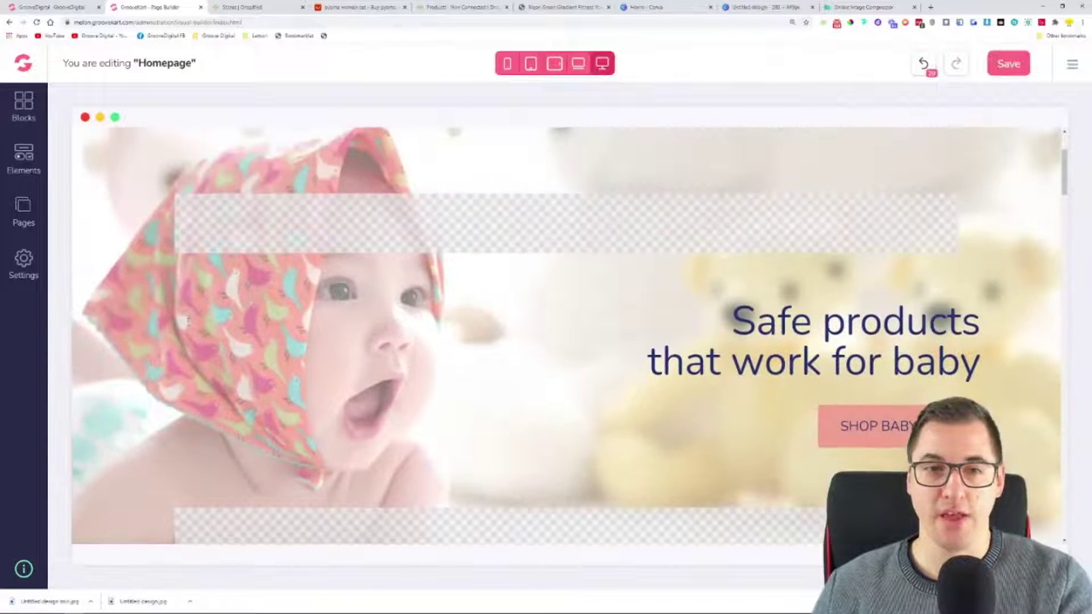
Step: Open the style settings of the column holding the "Safe products that work for baby" banner and inspect its extent
{"action": "left_click", "coordinate": [93, 187]}
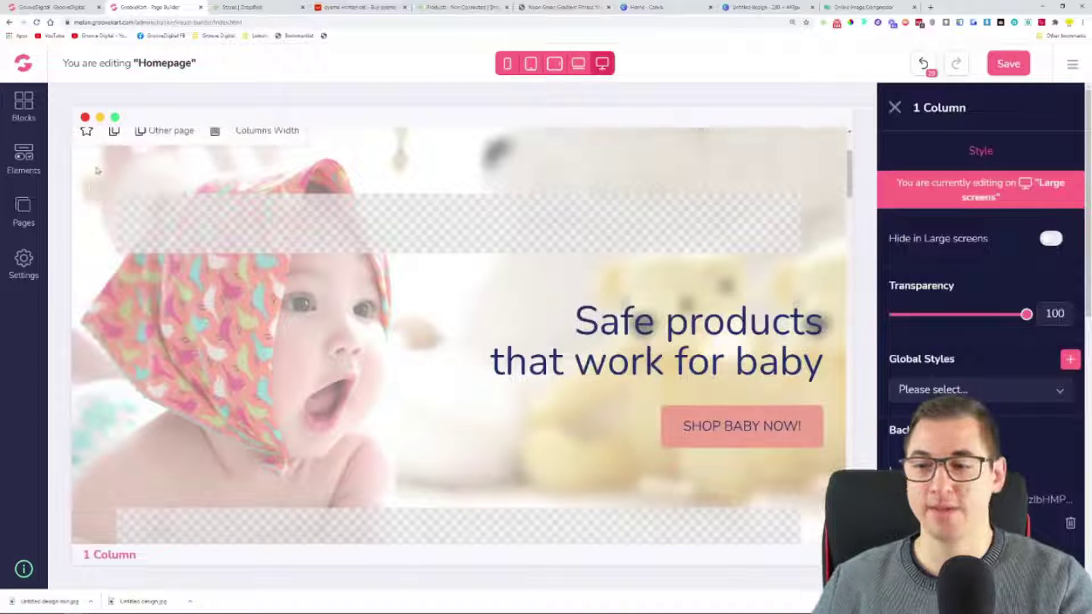
{"action": "scroll", "coordinate": [115, 285], "scroll_direction": "up", "scroll_amount": 2}
{"action": "scroll", "coordinate": [94, 222], "scroll_direction": "down", "scroll_amount": 5}
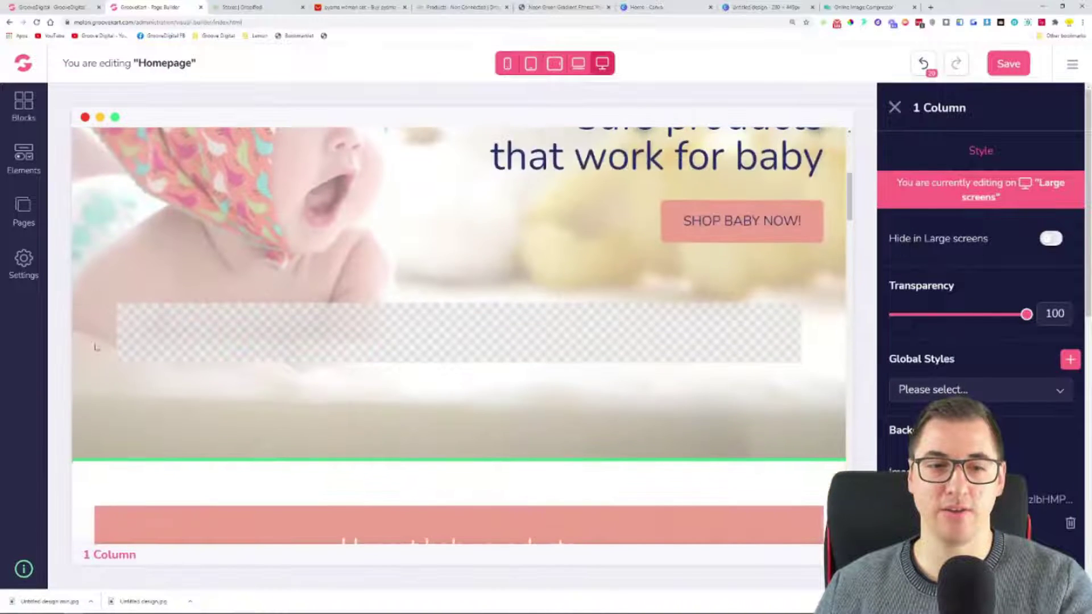
Step: Check the banner background's pixel dimensions, then switch to Canva and create a blank custom design of 1920 × 1280 px
{"action": "scroll", "coordinate": [982, 341], "scroll_direction": "down", "scroll_amount": 3}
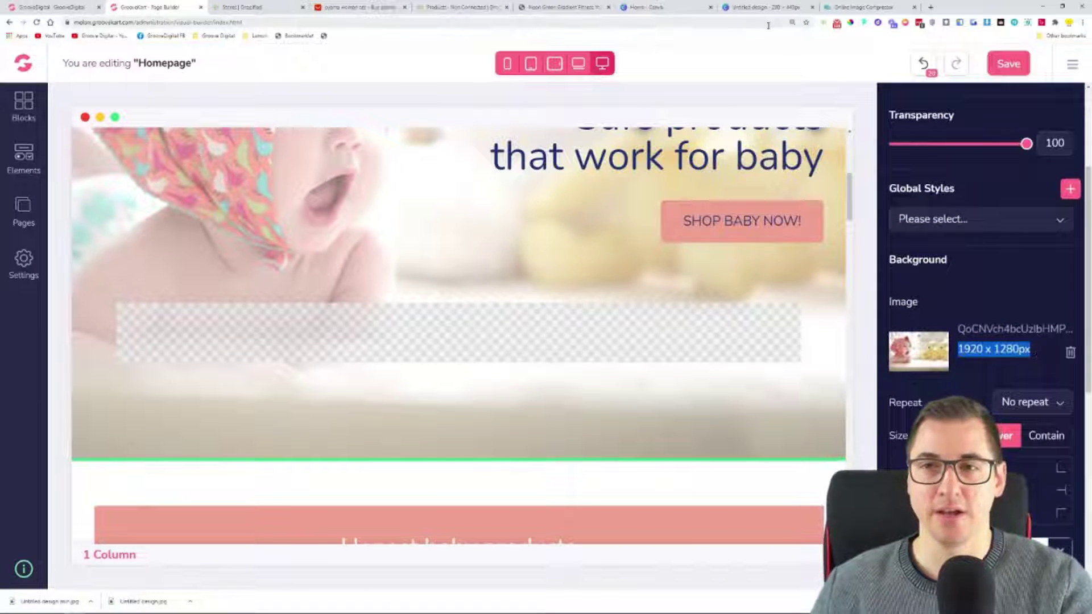
{"action": "left_click", "coordinate": [646, 7]}
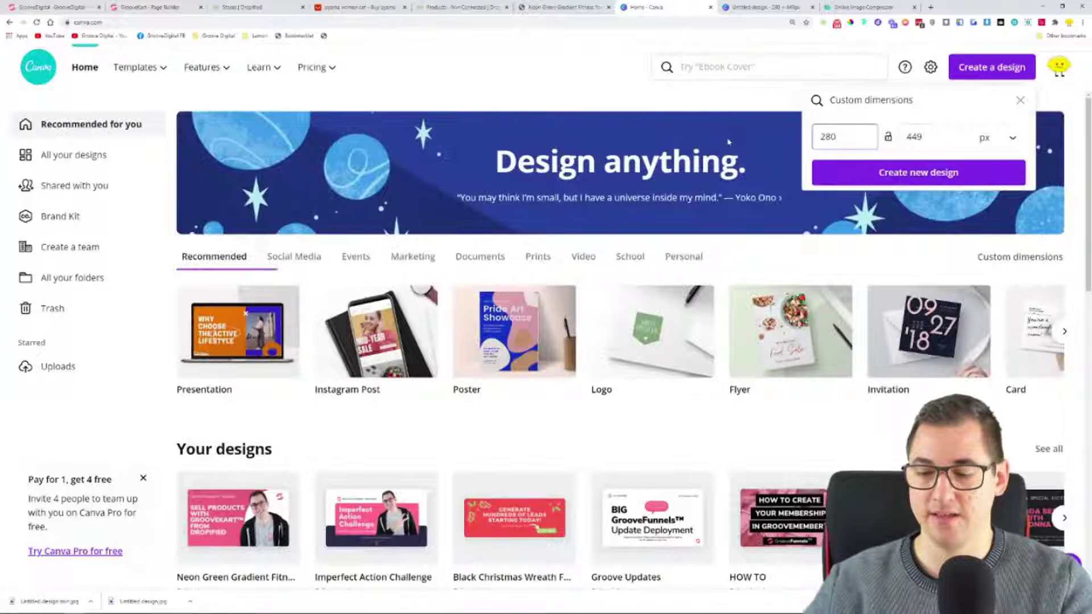
{"action": "key", "text": "BackSpace"}
{"action": "key", "text": "BackSpace"}
{"action": "key", "text": "BackSpace"}
{"action": "type", "text": "1980"}
{"action": "key", "text": "Tab"}
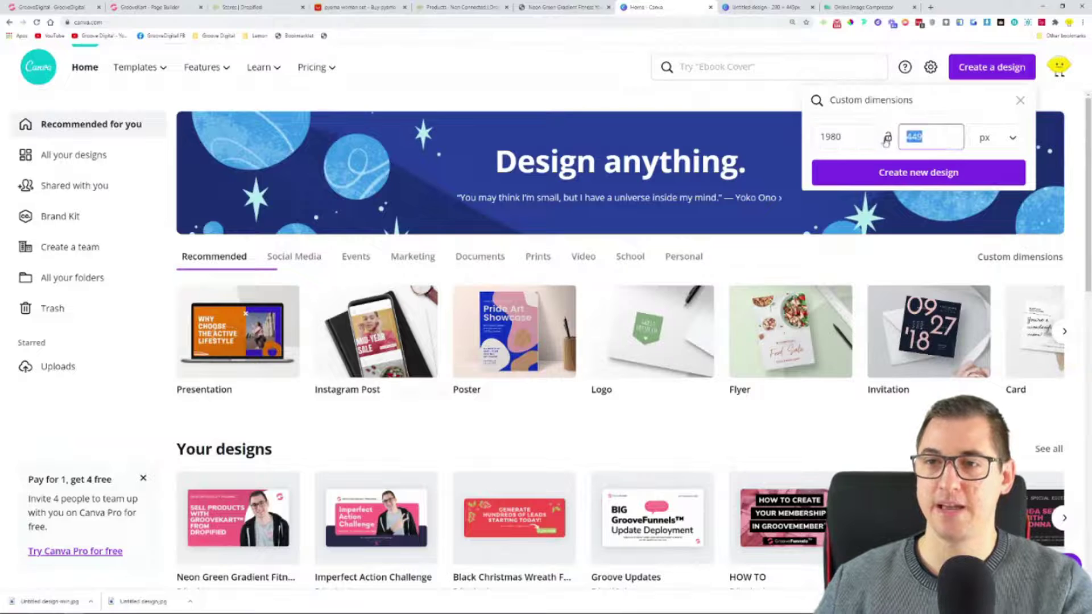
{"action": "type", "text": "1"}
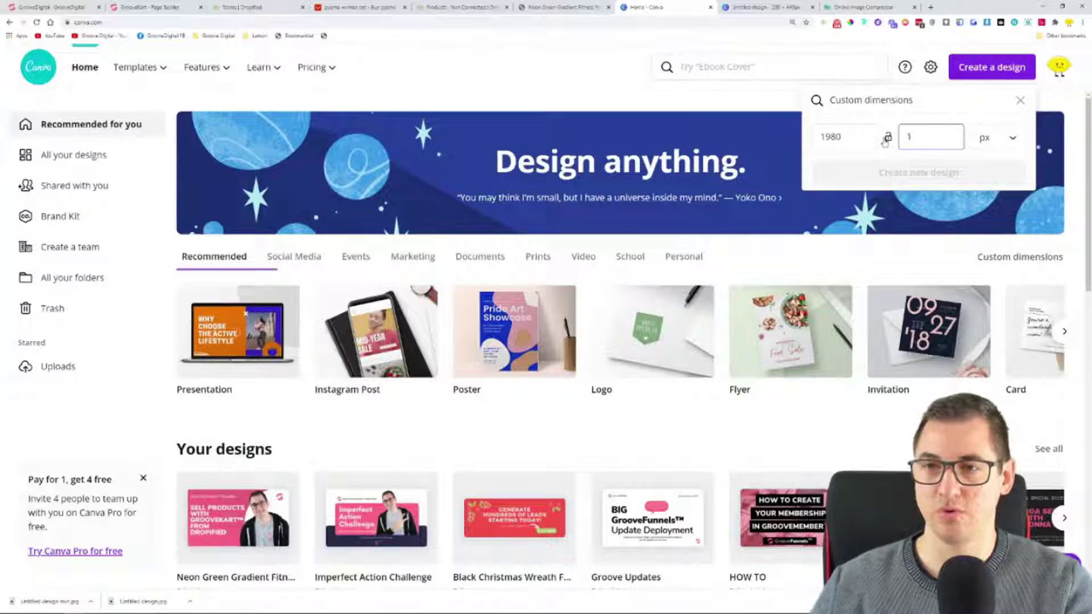
{"action": "left_click", "coordinate": [834, 138]}
{"action": "key", "text": "BackSpace"}
{"action": "type", "text": "2"}
{"action": "left_click", "coordinate": [928, 137]}
{"action": "type", "text": "080"}
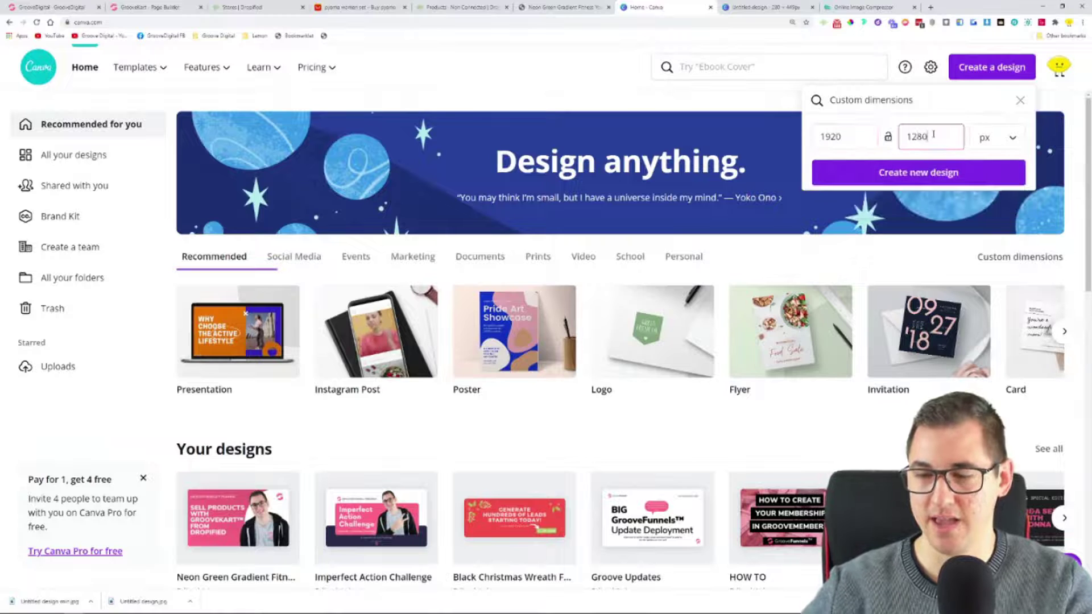
{"action": "left_click", "coordinate": [949, 172]}
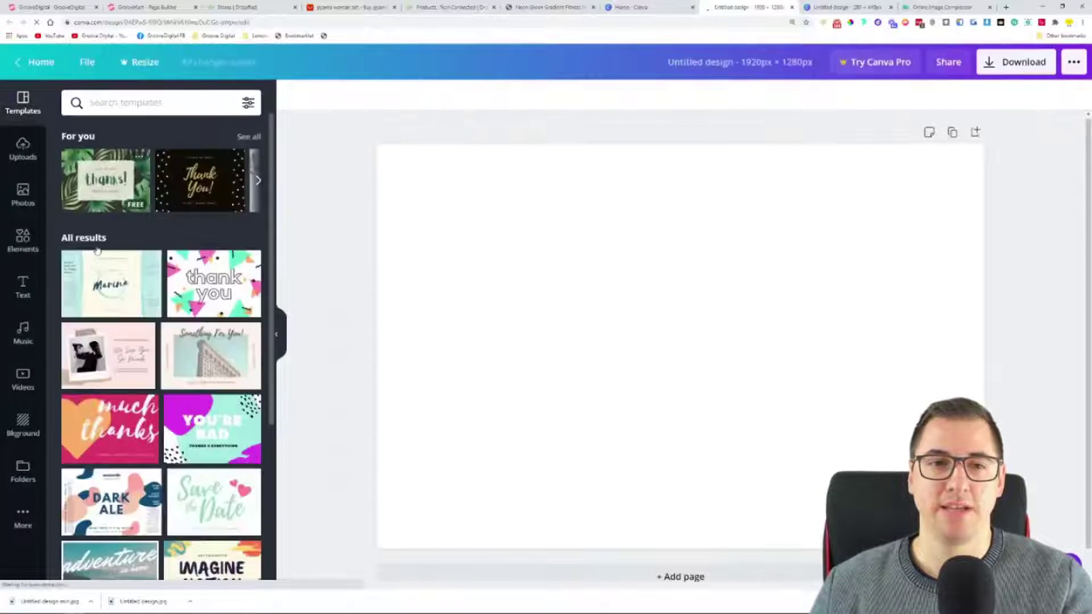
Step: Search the photos for "yoga" and add the woman kneeling on a mat beside a potted palm to the design
{"action": "scroll", "coordinate": [175, 216], "scroll_direction": "down", "scroll_amount": 3}
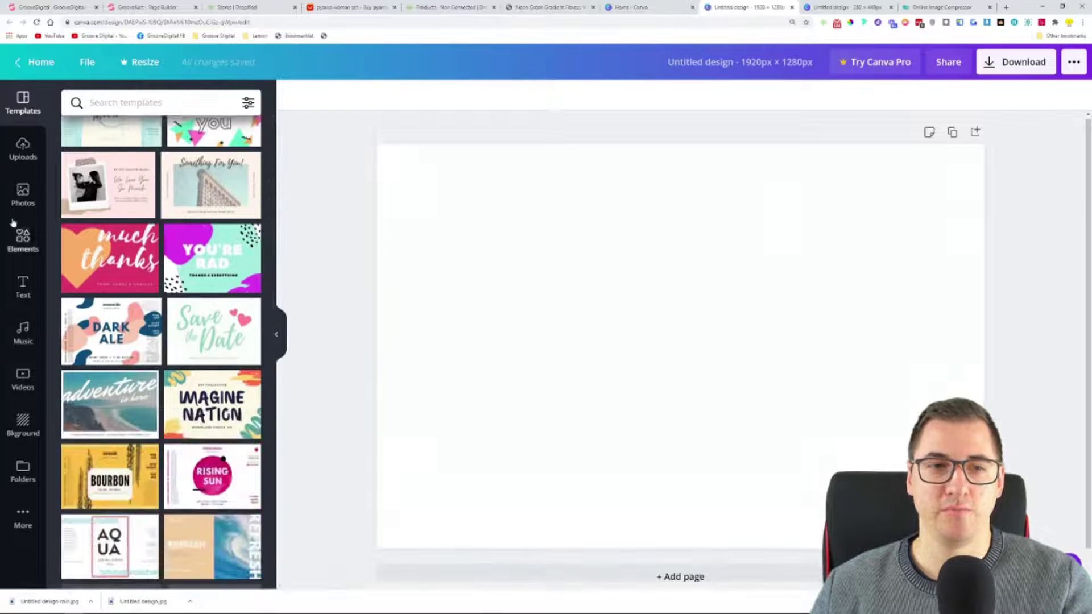
{"action": "left_click", "coordinate": [23, 193]}
{"action": "left_click", "coordinate": [162, 105]}
{"action": "type", "text": "yoga"}
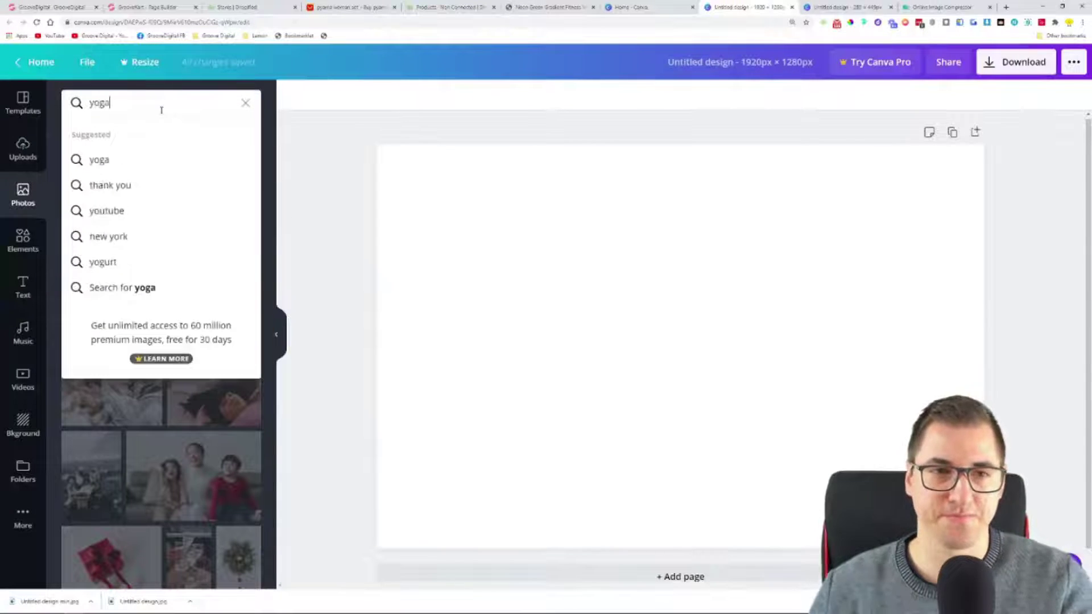
{"action": "left_click", "coordinate": [141, 161]}
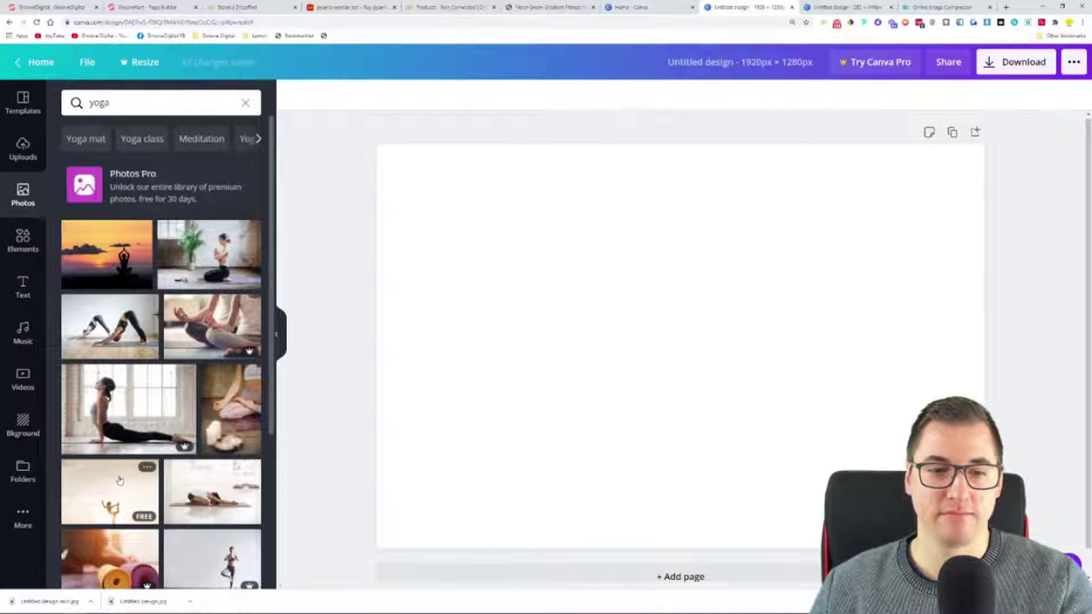
{"action": "scroll", "coordinate": [125, 421], "scroll_direction": "down", "scroll_amount": 3}
{"action": "scroll", "coordinate": [140, 417], "scroll_direction": "up", "scroll_amount": 1}
{"action": "scroll", "coordinate": [140, 417], "scroll_direction": "up", "scroll_amount": 3}
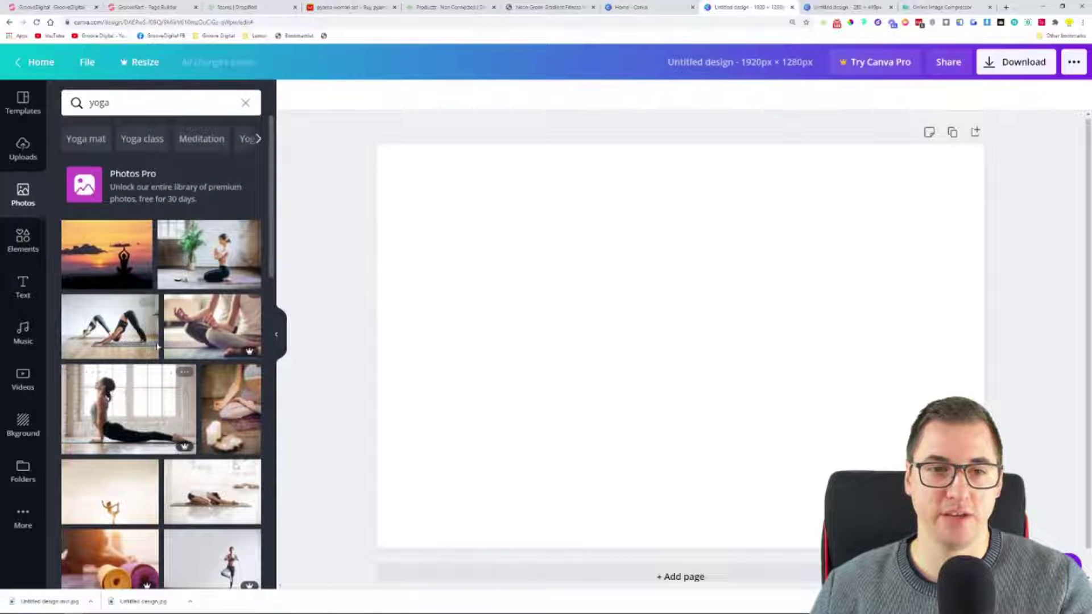
{"action": "left_click", "coordinate": [222, 257]}
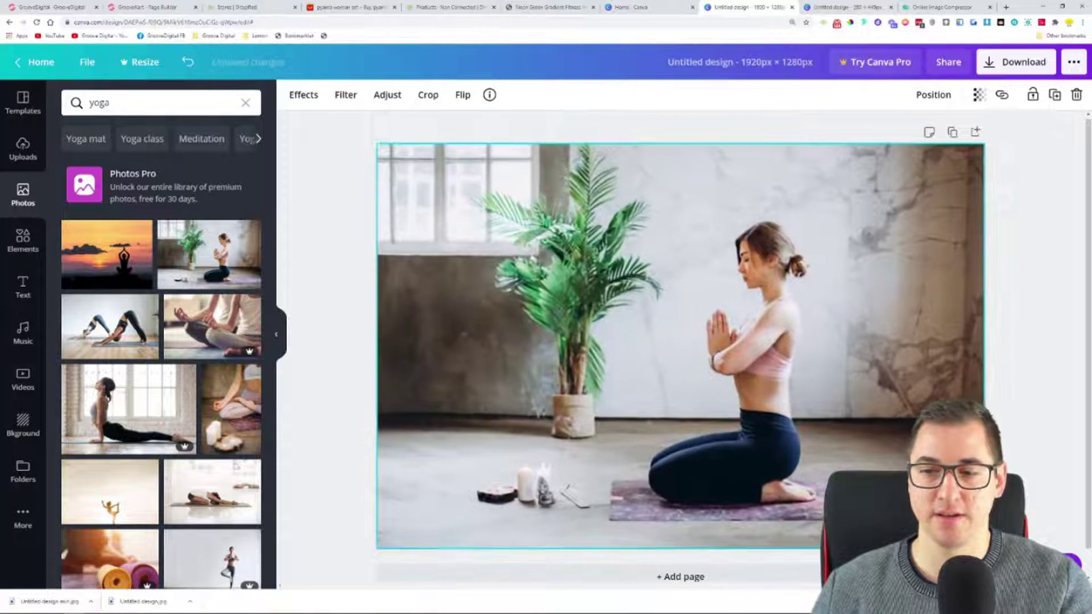
Step: Flip the yoga photo horizontally so the woman kneels on the left of the palm
{"action": "left_click", "coordinate": [461, 97]}
{"action": "left_click", "coordinate": [509, 131]}
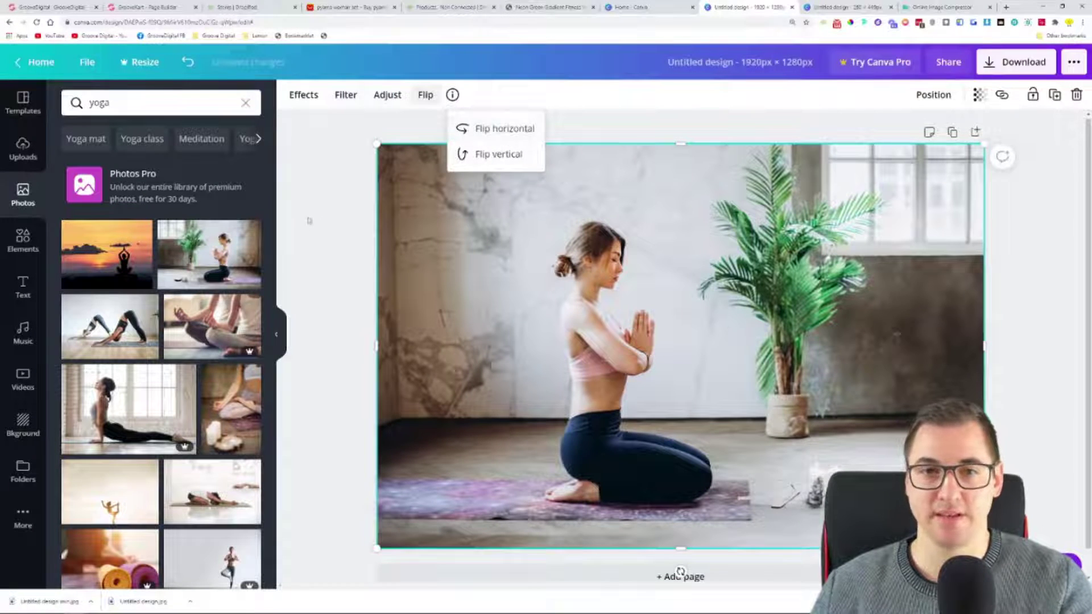
{"action": "left_click", "coordinate": [357, 203]}
Step: Download the yoga design as a JPG file into the Downloads folder
{"action": "left_click", "coordinate": [1024, 63]}
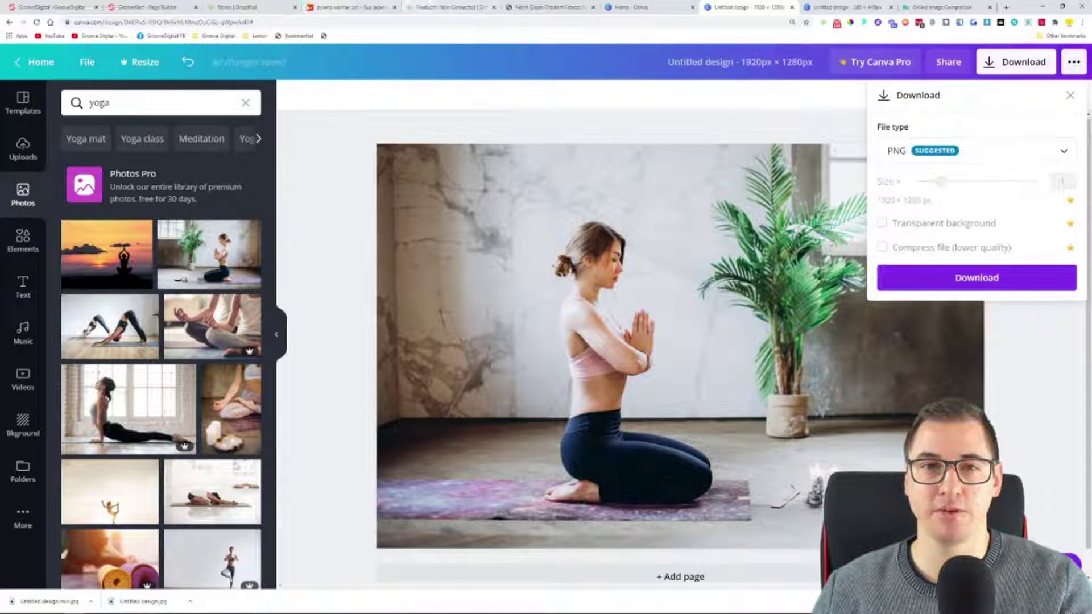
{"action": "left_click", "coordinate": [966, 153]}
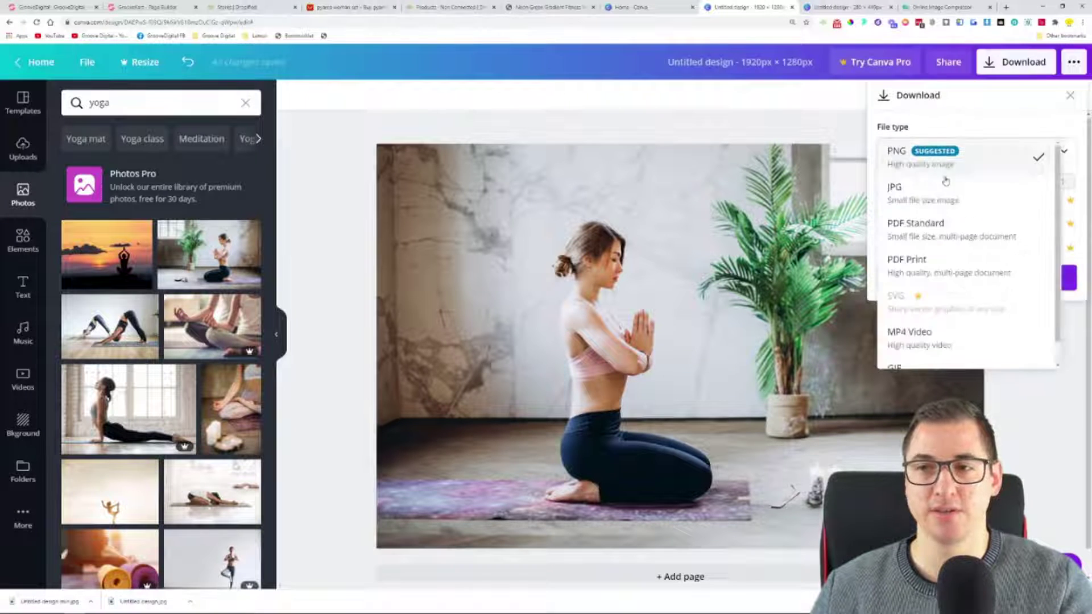
{"action": "left_click", "coordinate": [949, 188]}
{"action": "left_click", "coordinate": [995, 278]}
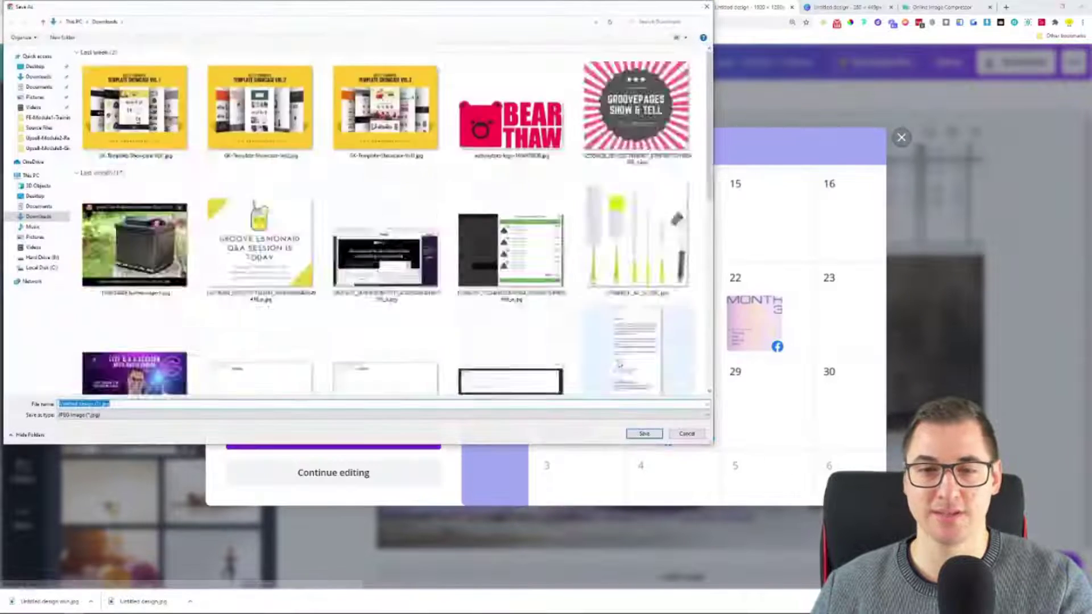
{"action": "left_click", "coordinate": [653, 437]}
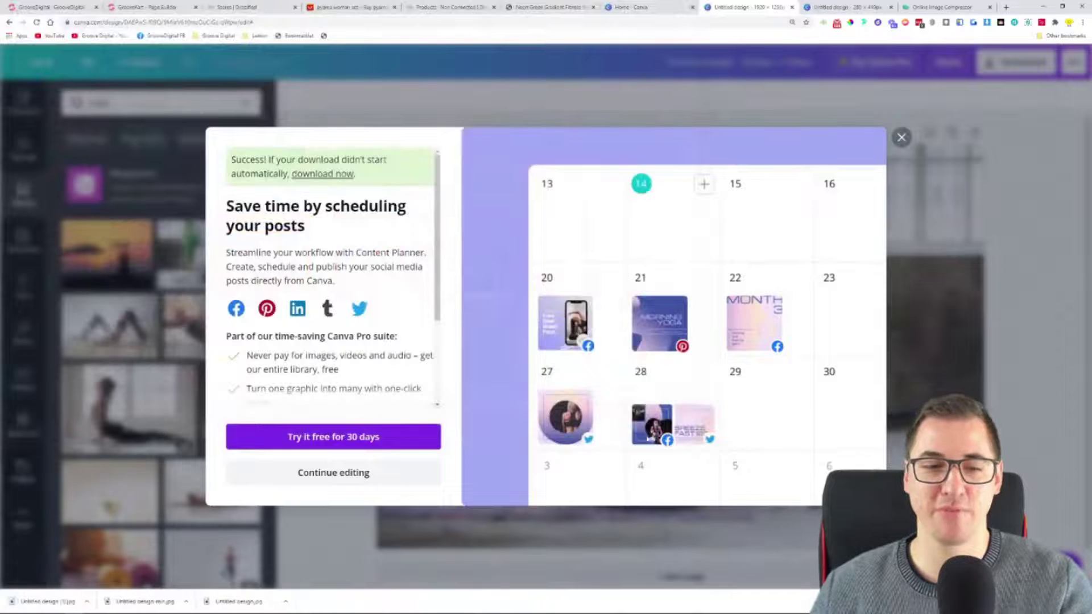
Step: Switch to Online Image Compressor, upload the downloaded yoga JPG and select it for comparison
{"action": "left_click", "coordinate": [949, 6]}
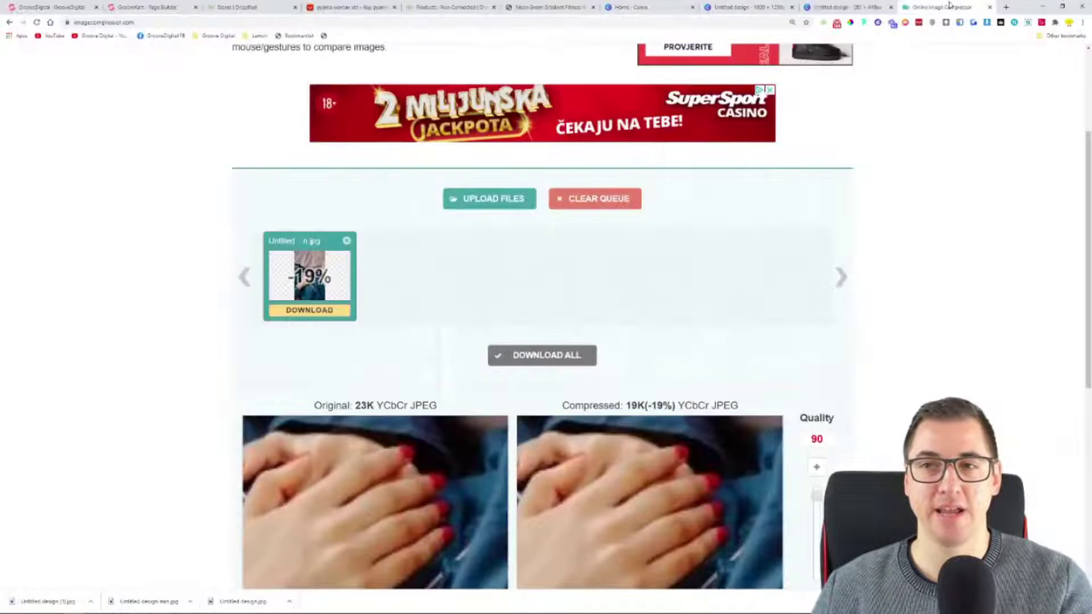
{"action": "left_click", "coordinate": [484, 199]}
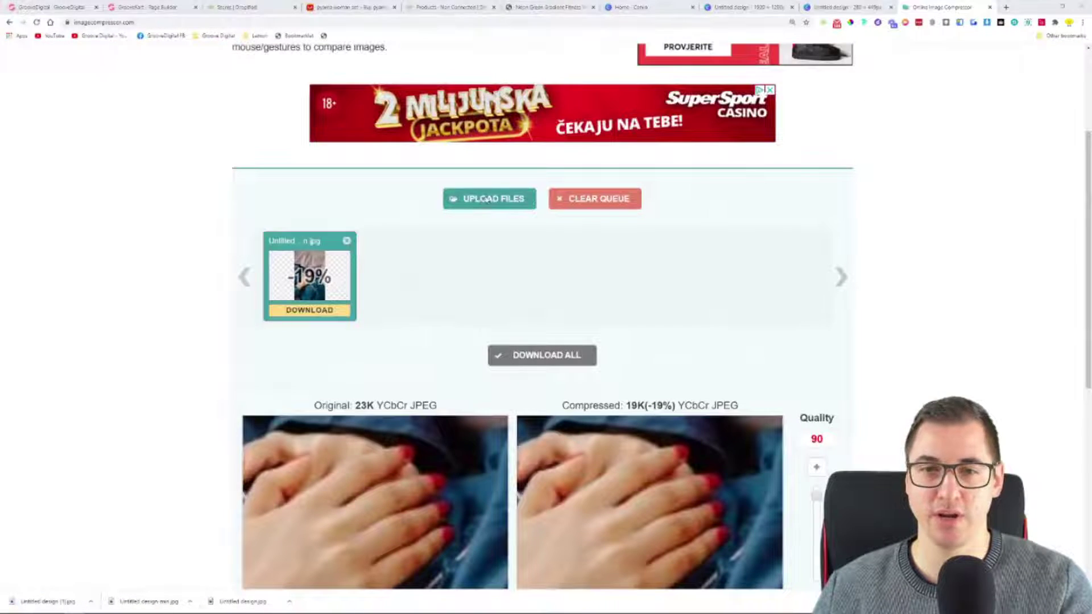
{"action": "double_click", "coordinate": [134, 130]}
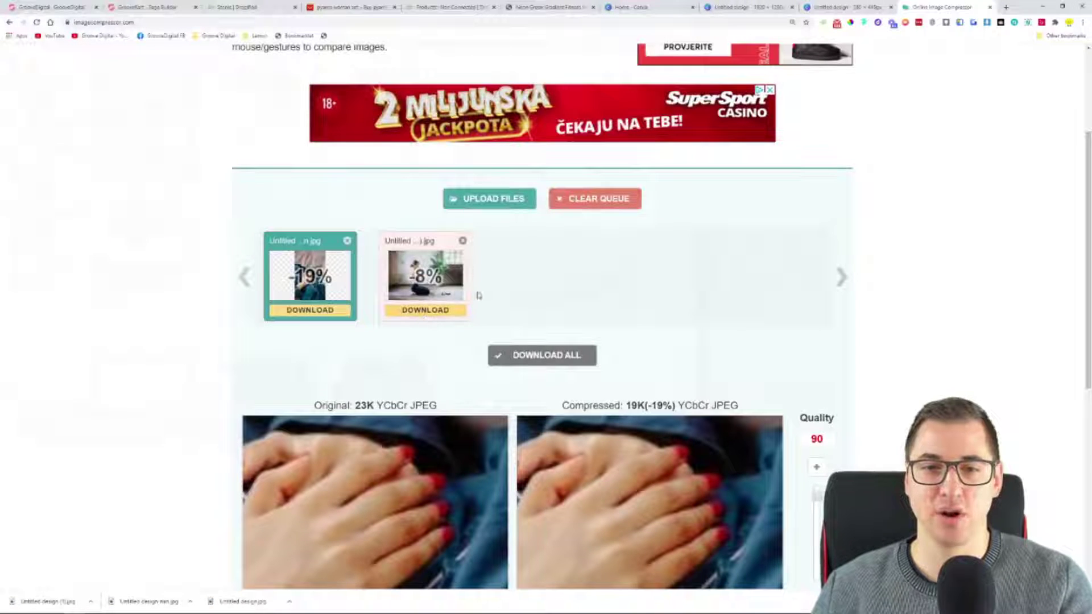
{"action": "left_click", "coordinate": [424, 275]}
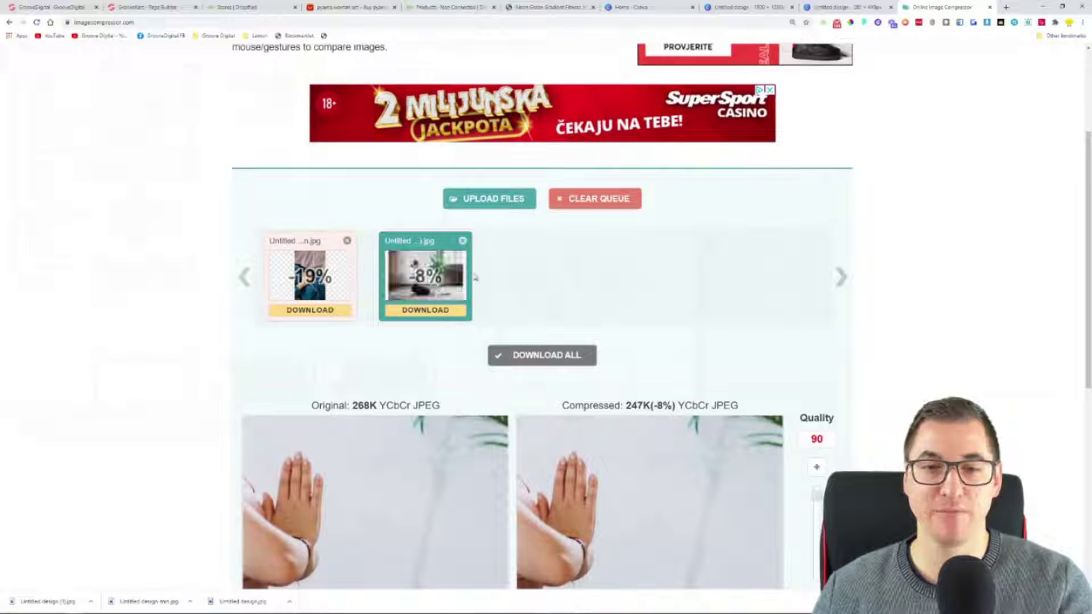
Step: Reduce the yoga image's quality to 70, compare its original and compressed sizes, and save the compressed JPG to Downloads
{"action": "scroll", "coordinate": [583, 301], "scroll_direction": "down", "scroll_amount": 2}
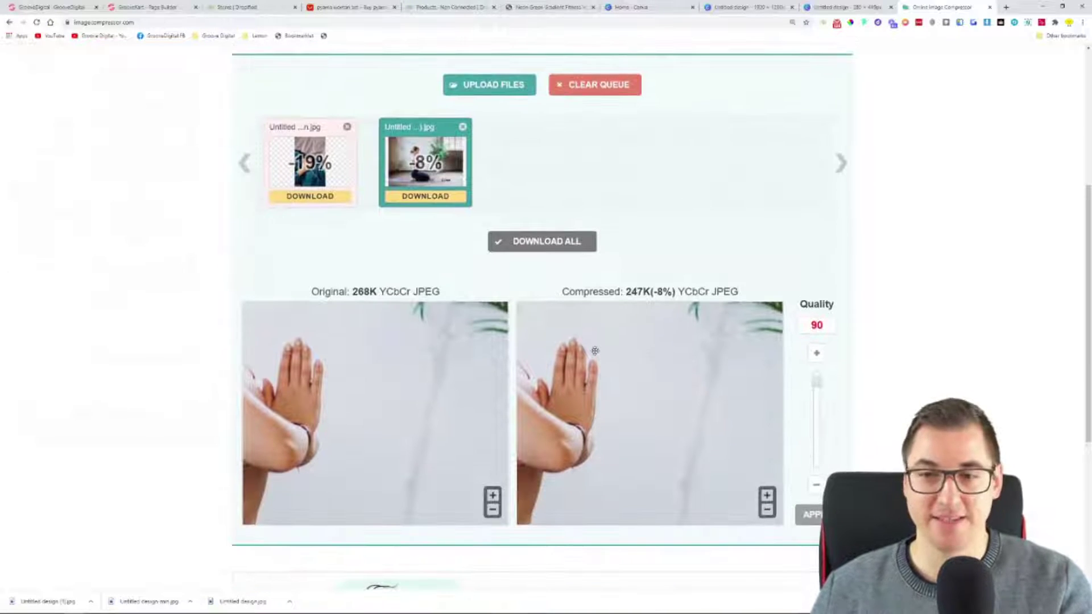
{"action": "left_click_drag", "start_coordinate": [457, 398], "coordinate": [499, 406]}
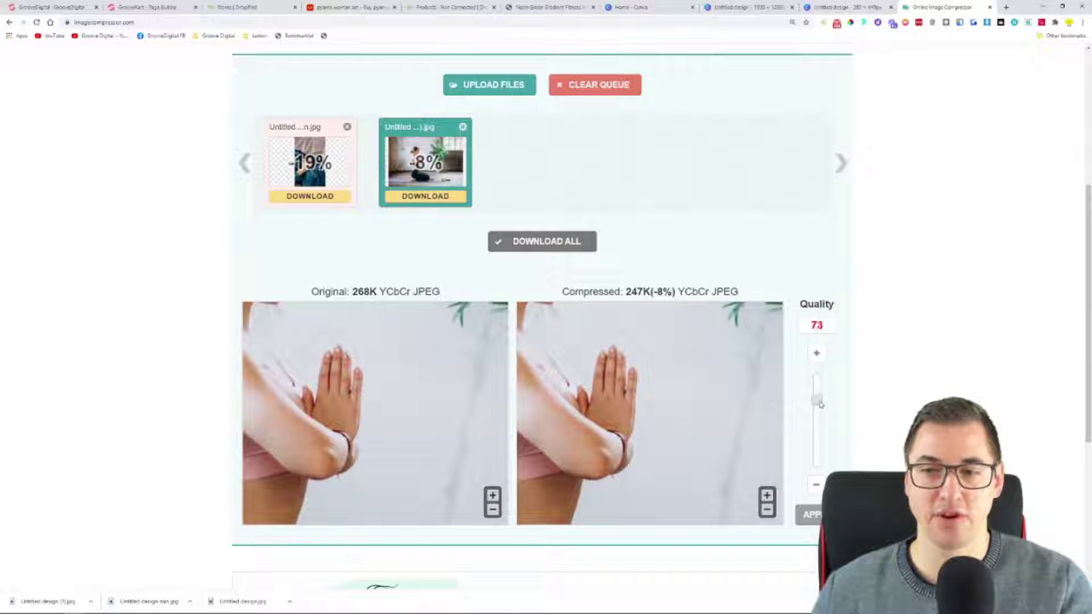
{"action": "left_click", "coordinate": [819, 406]}
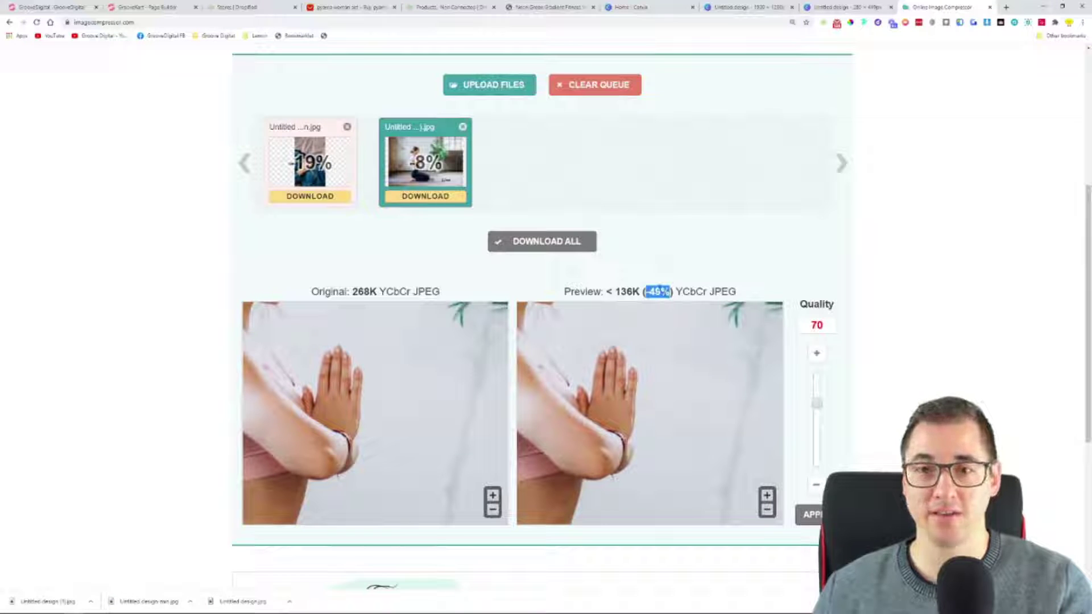
{"action": "left_click", "coordinate": [669, 281]}
{"action": "left_click_drag", "start_coordinate": [351, 290], "coordinate": [386, 291]}
{"action": "left_click_drag", "start_coordinate": [645, 291], "coordinate": [662, 293]}
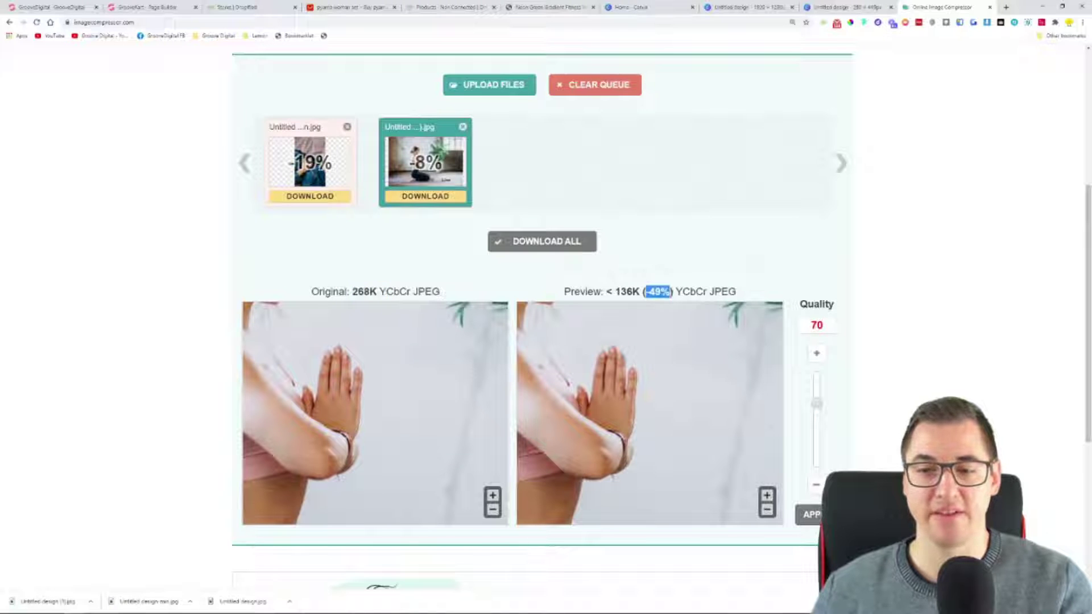
{"action": "left_click", "coordinate": [430, 199]}
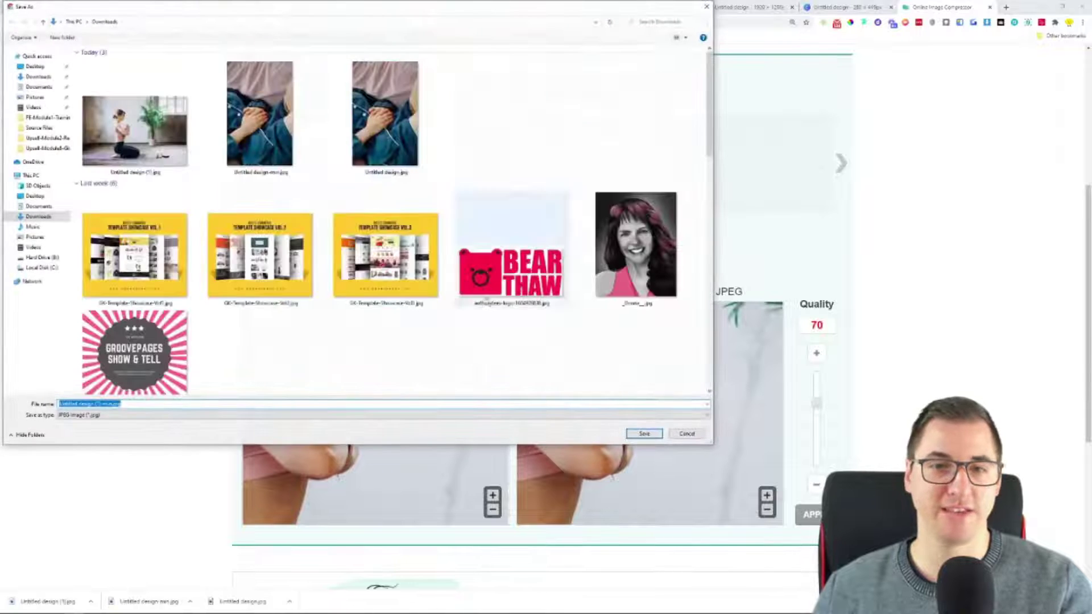
{"action": "left_click", "coordinate": [645, 434]}
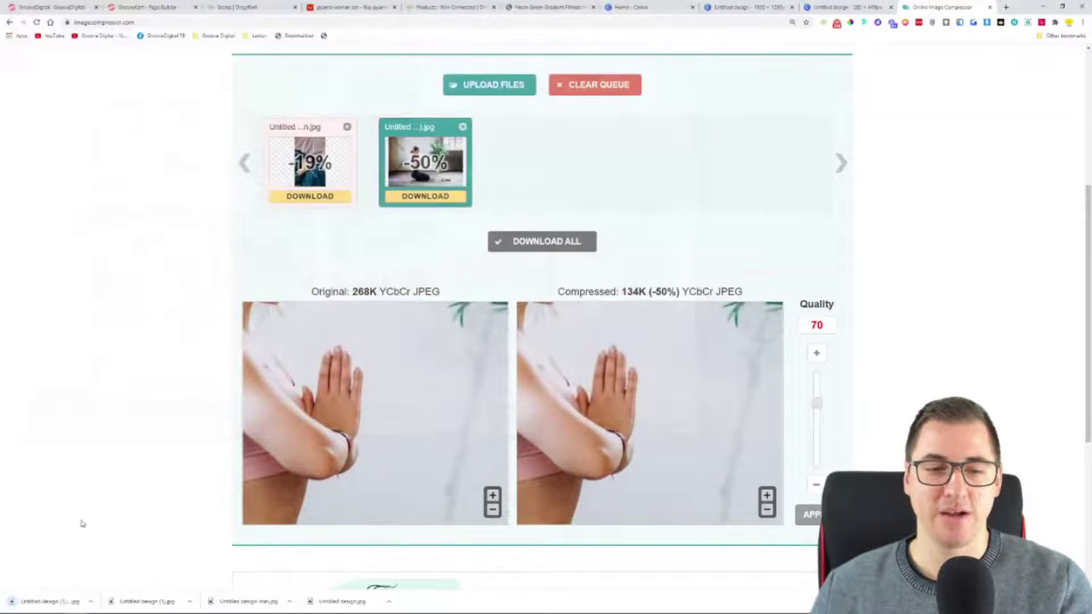
Step: Return to the GrooveKart page builder and replace the baby banner's background image with the compressed yoga photo
{"action": "left_click", "coordinate": [159, 13]}
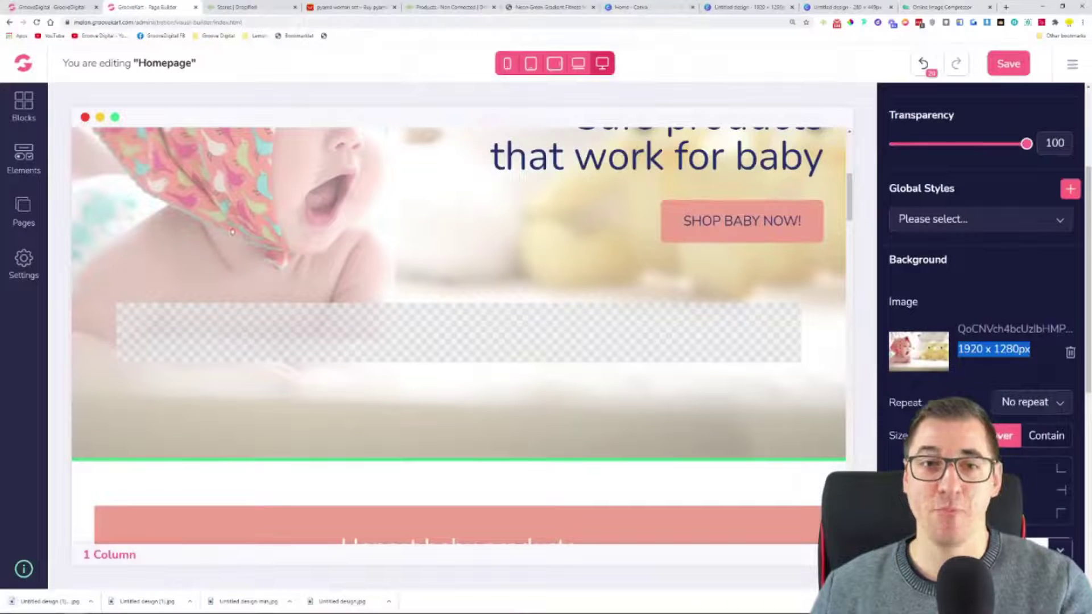
{"action": "scroll", "coordinate": [259, 274], "scroll_direction": "up", "scroll_amount": 2}
{"action": "left_click", "coordinate": [1069, 353]}
{"action": "left_click", "coordinate": [917, 374]}
{"action": "double_click", "coordinate": [147, 119]}
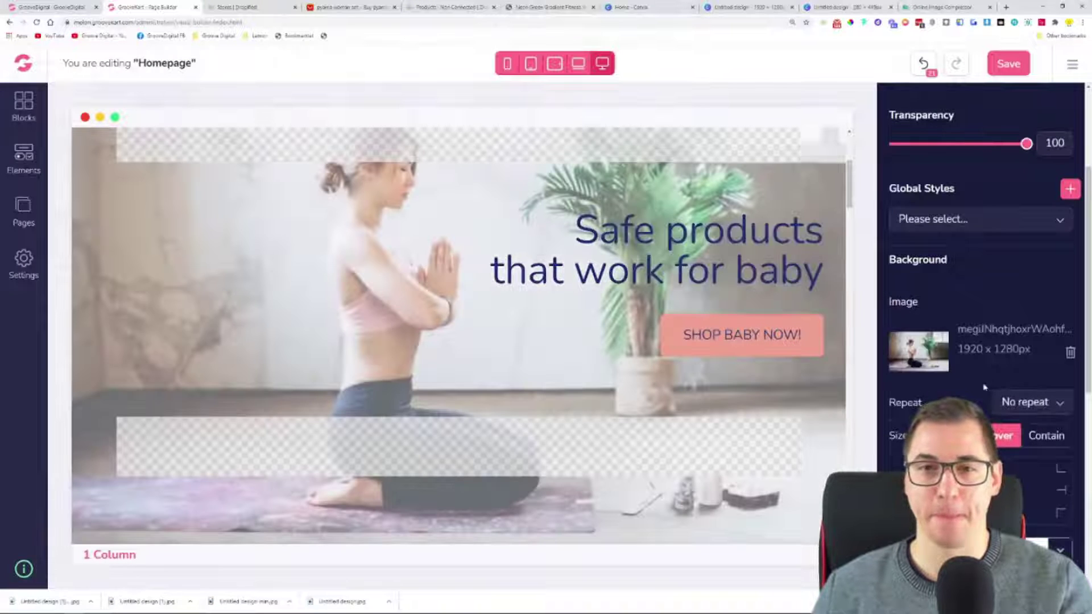
Step: Replace the banner heading with "Relax with the best yoga products", breaking the line before "yoga"
{"action": "left_click", "coordinate": [672, 227]}
{"action": "triple_click", "coordinate": [672, 231]}
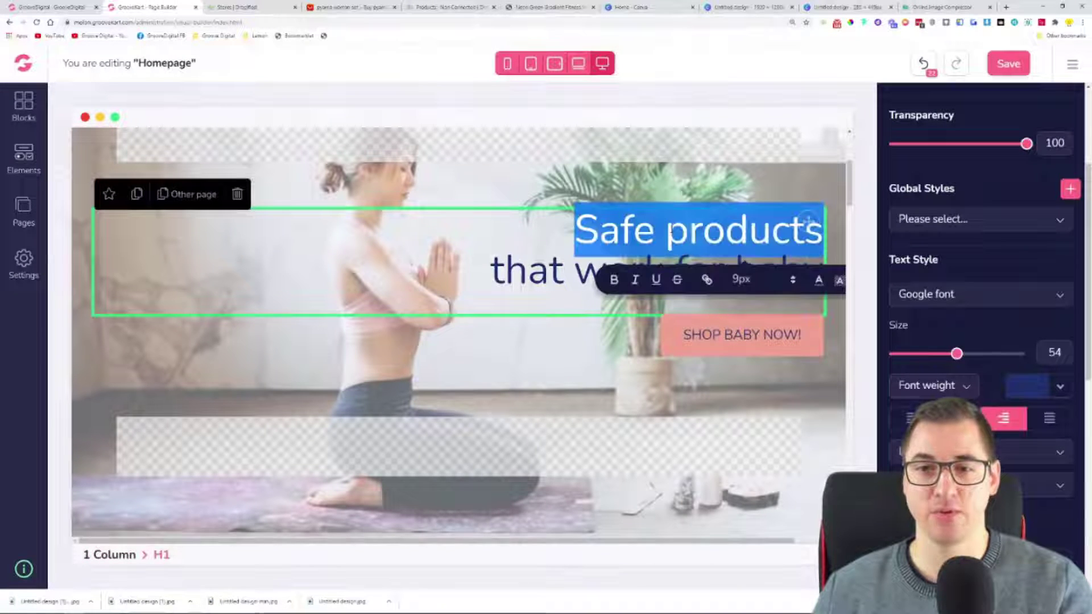
{"action": "left_click", "coordinate": [577, 230]}
{"action": "left_click_drag", "start_coordinate": [576, 230], "coordinate": [783, 327]}
{"action": "triple_click", "coordinate": [763, 268]}
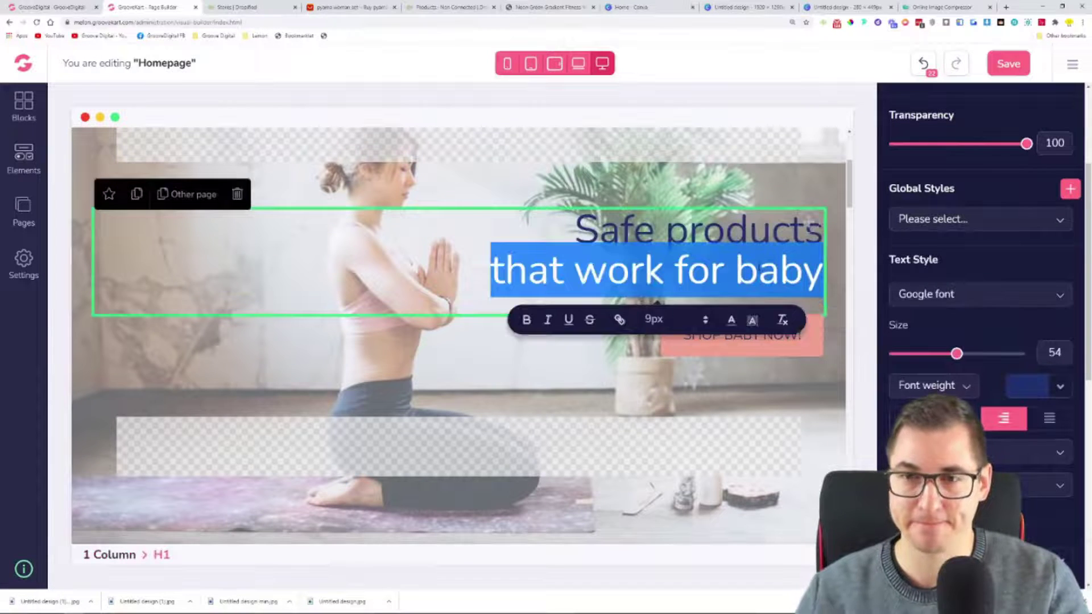
{"action": "key", "text": "ctrl+a"}
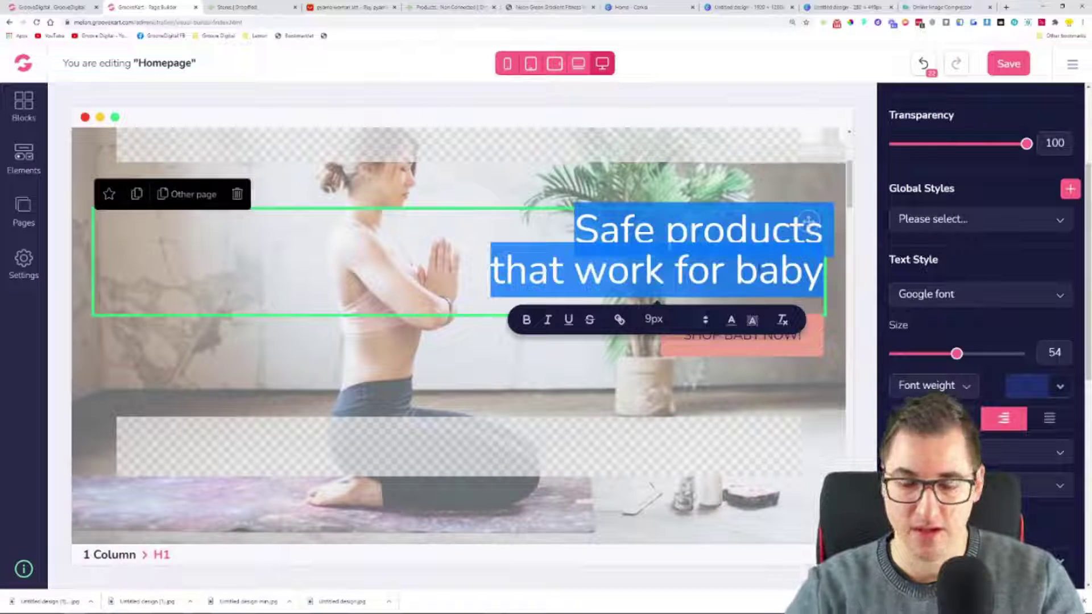
{"action": "type", "text": "Real"}
{"action": "key", "text": "BackSpace"}
{"action": "key", "text": "BackSpace"}
{"action": "type", "text": "laa"}
{"action": "key", "text": "BackSpace"}
{"action": "type", "text": "y"}
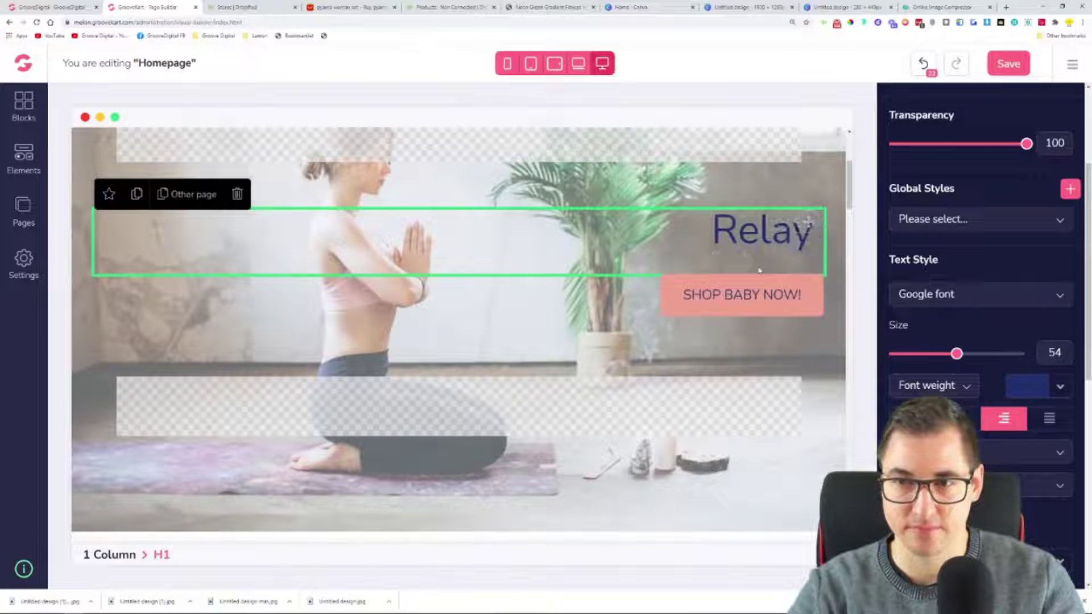
{"action": "key", "text": "BackSpace"}
{"action": "type", "text": "x with the best youg"}
{"action": "key", "text": "BackSpace"}
{"action": "key", "text": "BackSpace"}
{"action": "key", "text": "BackSpace"}
{"action": "key", "text": "BackSpace"}
{"action": "key", "text": "BackSpace"}
{"action": "key", "text": "Return"}
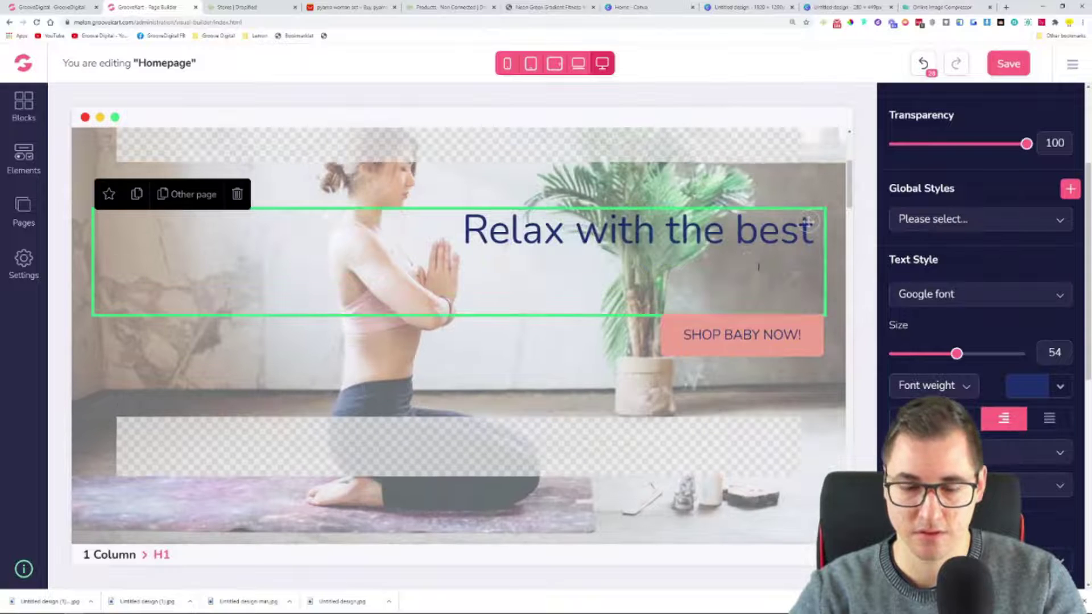
{"action": "type", "text": "yoga pro"}
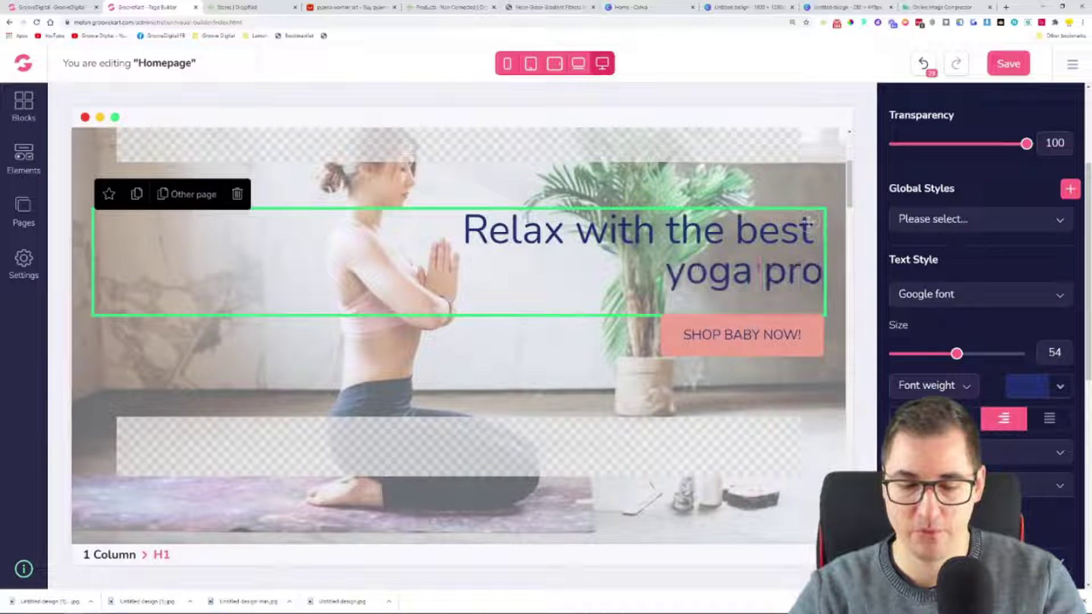
{"action": "type", "text": "duct"}
{"action": "type", "text": "s"}
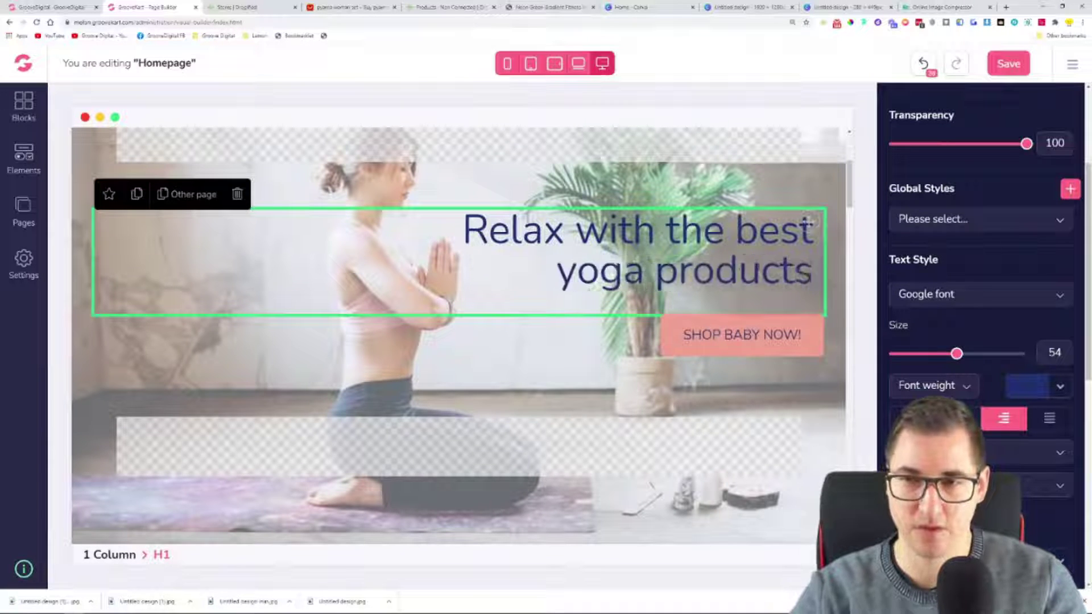
Step: Extend the banner heading with "on the planet" after "yoga products" and change its font to Calistoga
{"action": "type", "text": " on the planet"}
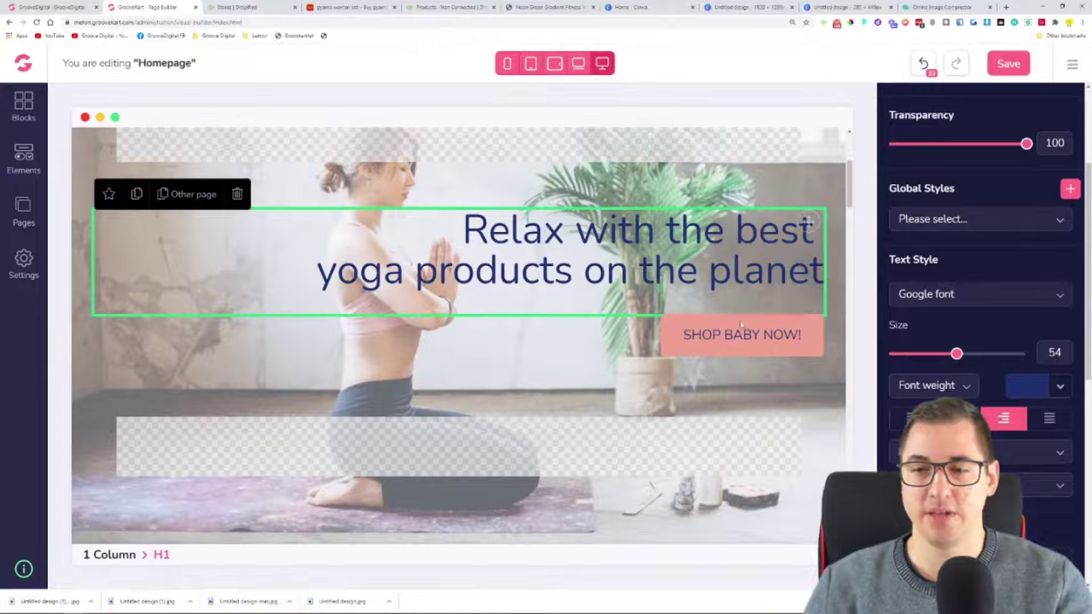
{"action": "left_click", "coordinate": [935, 302]}
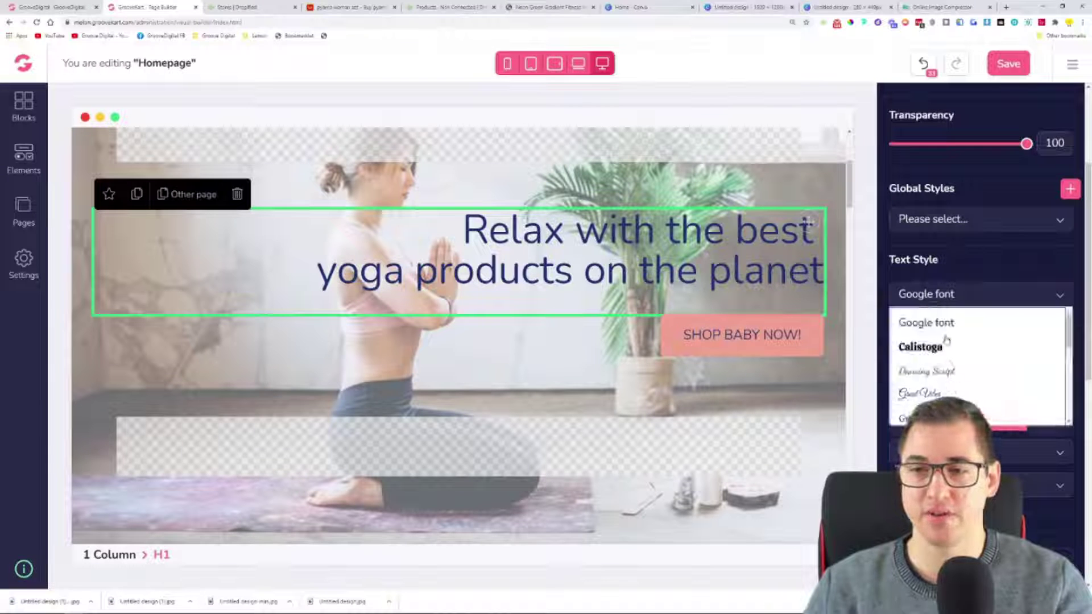
{"action": "left_click", "coordinate": [920, 348]}
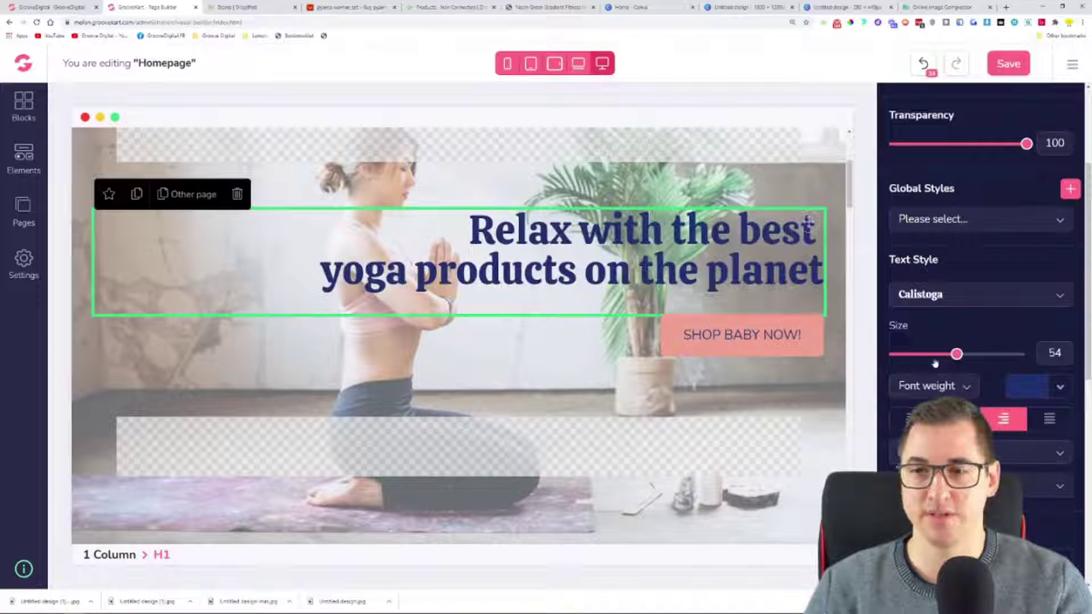
Step: Try pink and white for the banner heading's text colour and settle on black
{"action": "left_click", "coordinate": [1049, 387]}
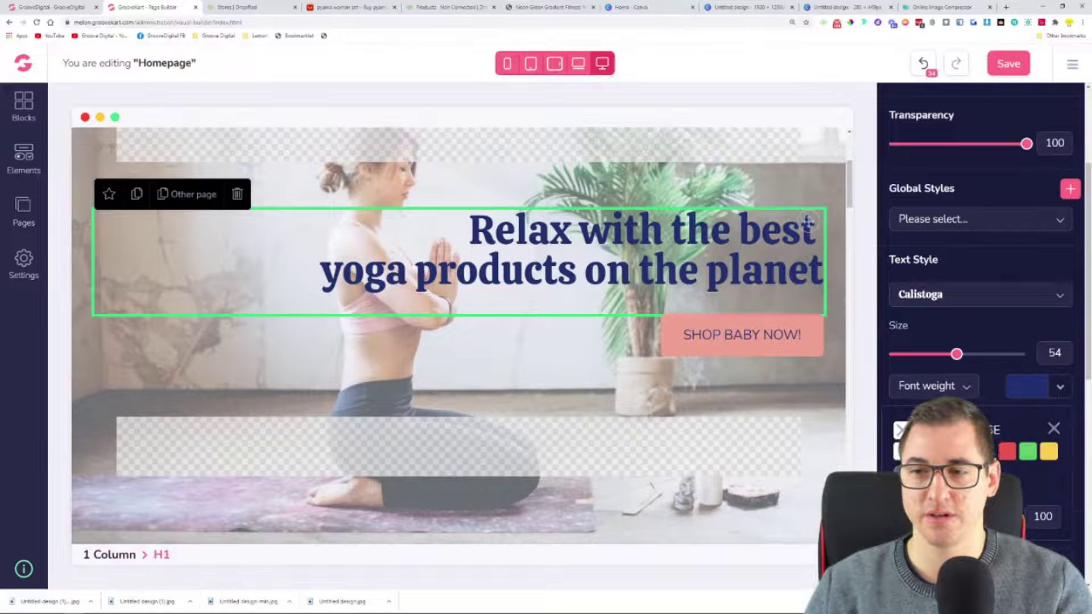
{"action": "left_click", "coordinate": [985, 451]}
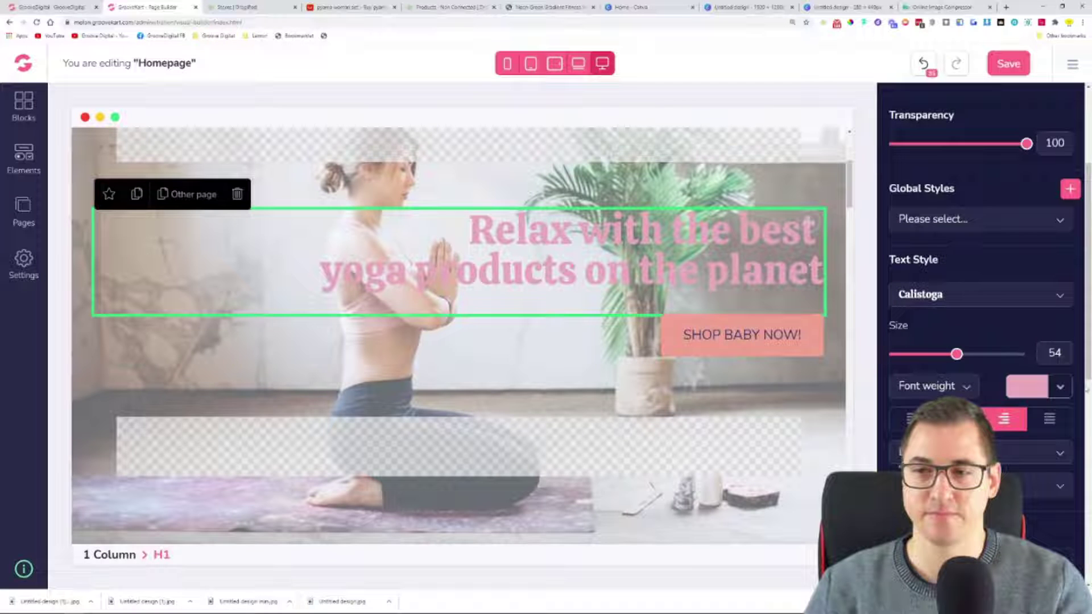
{"action": "left_click", "coordinate": [1059, 388]}
{"action": "type", "text": "000000"}
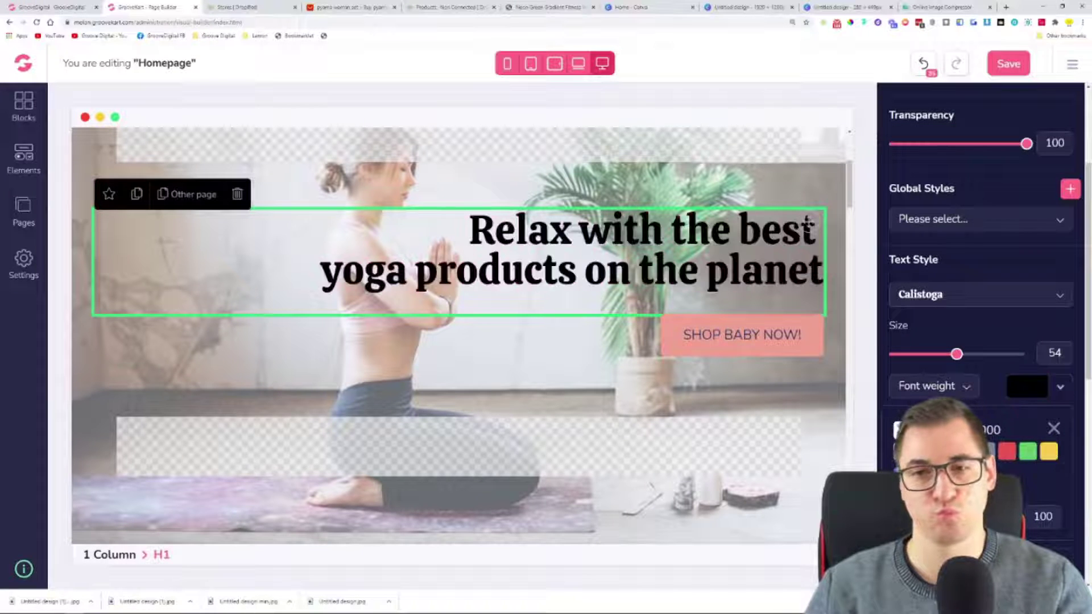
{"action": "left_click", "coordinate": [901, 451]}
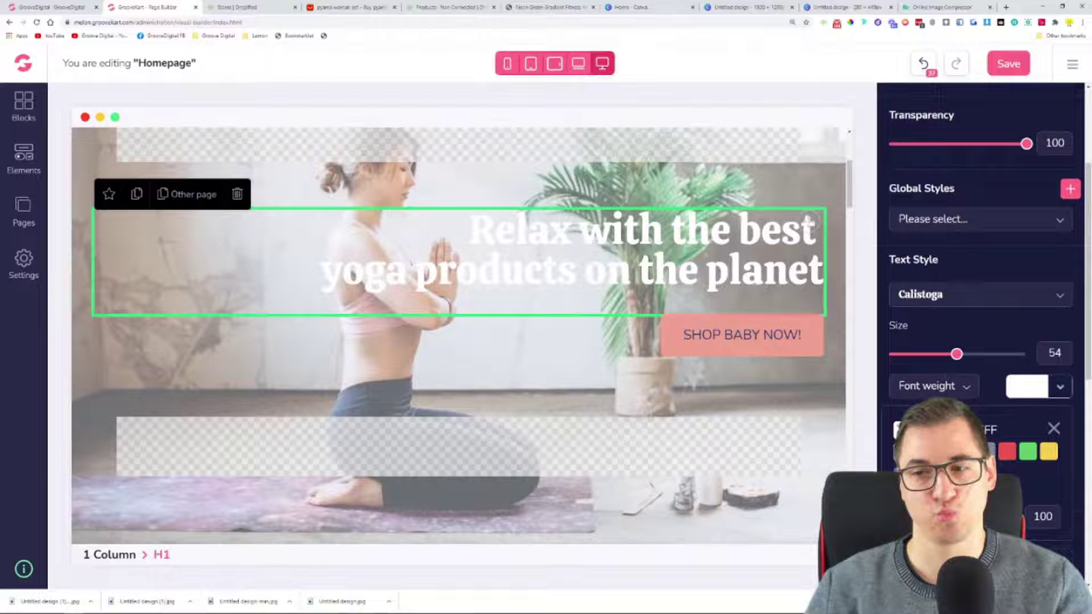
{"action": "left_click", "coordinate": [922, 452]}
Step: Change the background colour of the "SHOP BABY NOW!" banner button to pink
{"action": "left_click", "coordinate": [683, 341]}
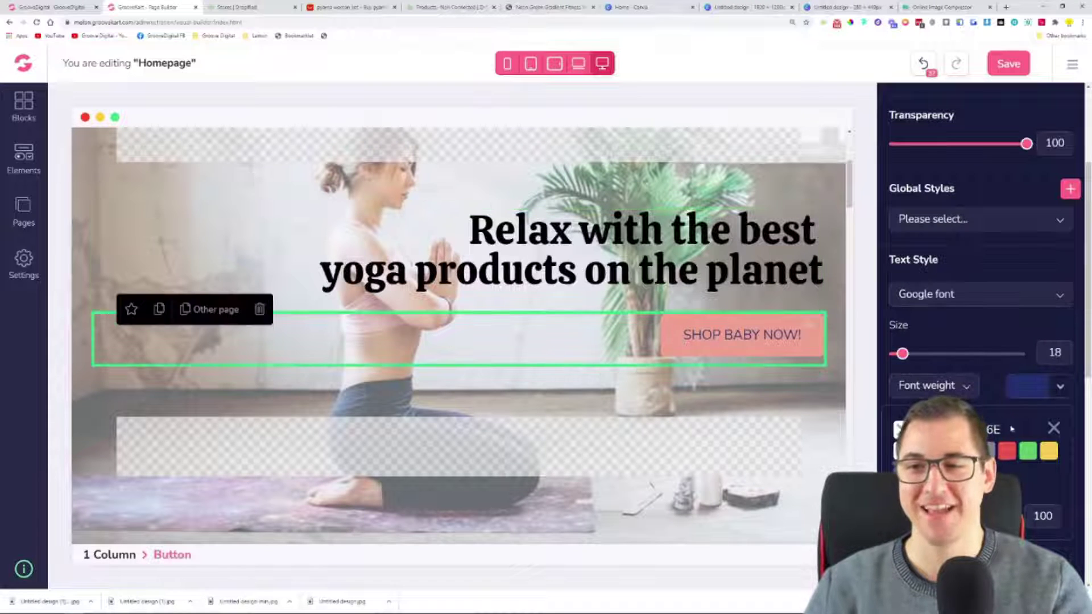
{"action": "left_click", "coordinate": [1061, 387]}
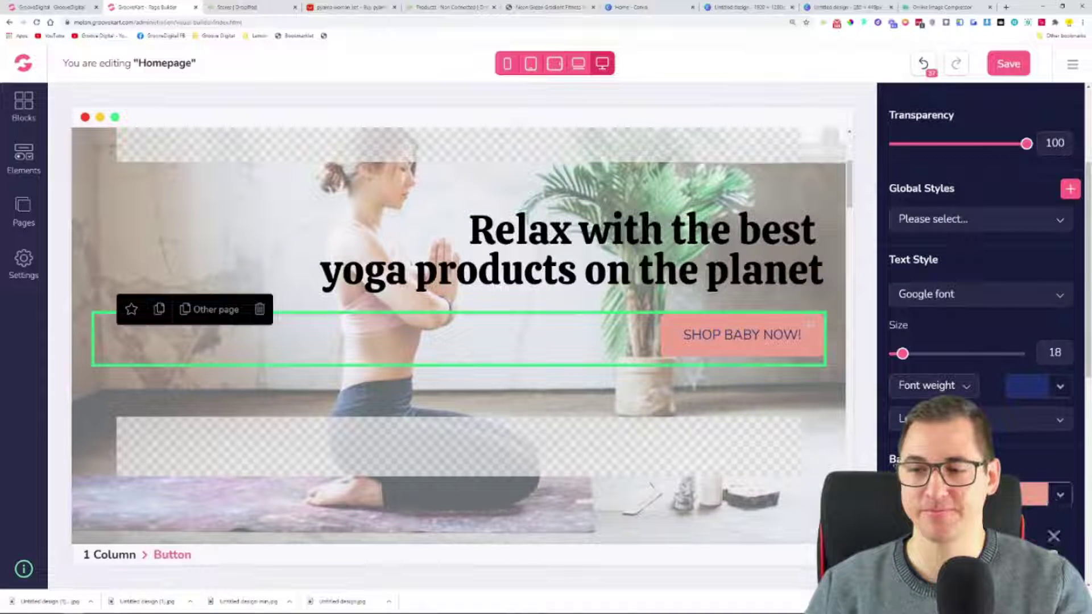
{"action": "scroll", "coordinate": [982, 285], "scroll_direction": "down", "scroll_amount": 2}
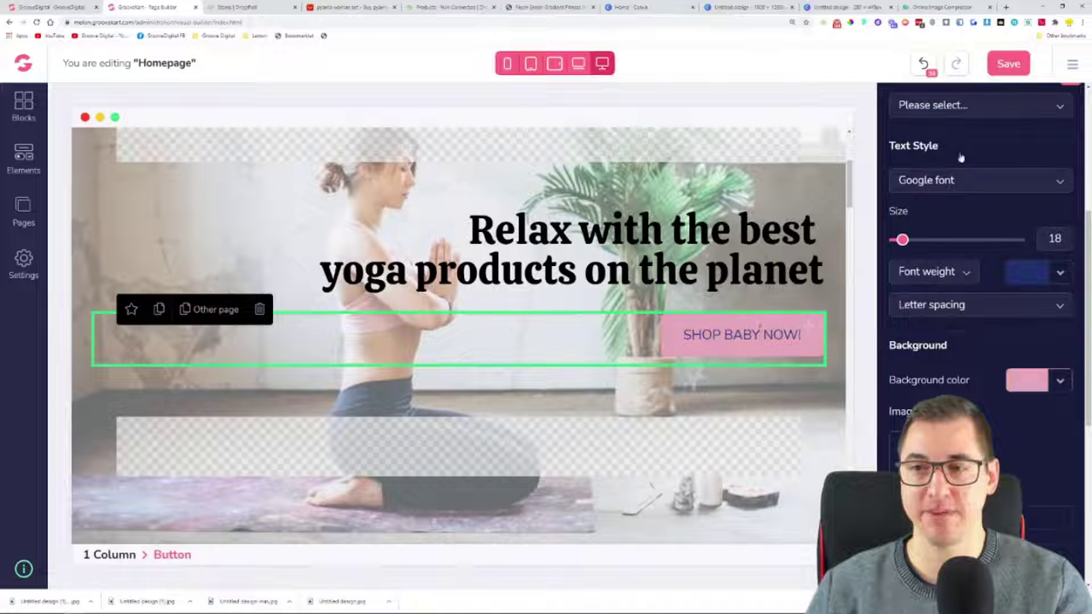
{"action": "scroll", "coordinate": [949, 178], "scroll_direction": "up", "scroll_amount": 5}
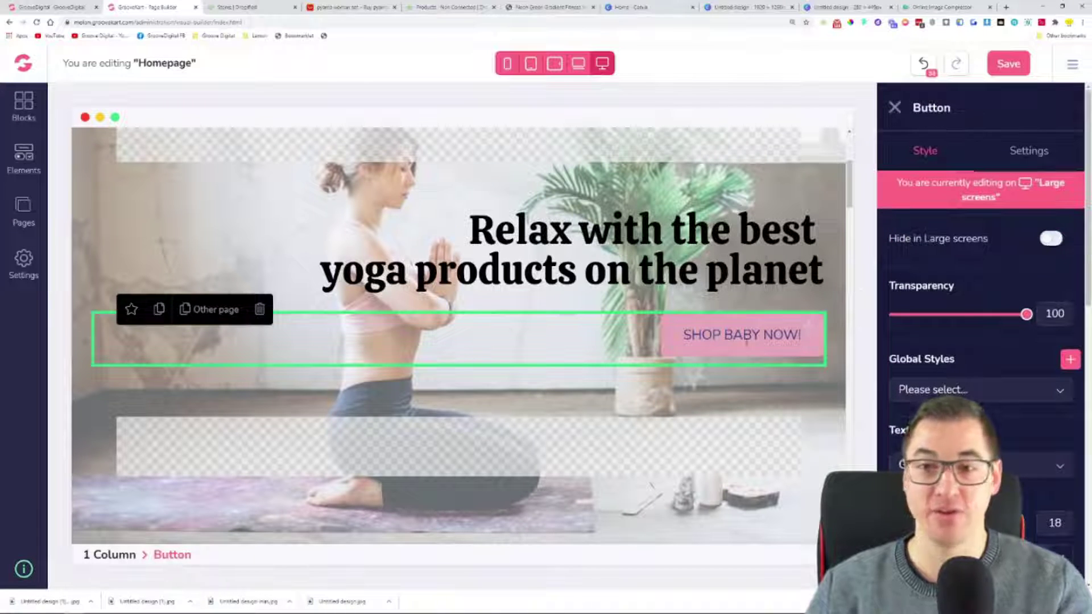
Step: Look over the edited banner and the category images further down the homepage, closing the button's settings
{"action": "scroll", "coordinate": [747, 343], "scroll_direction": "up", "scroll_amount": 4}
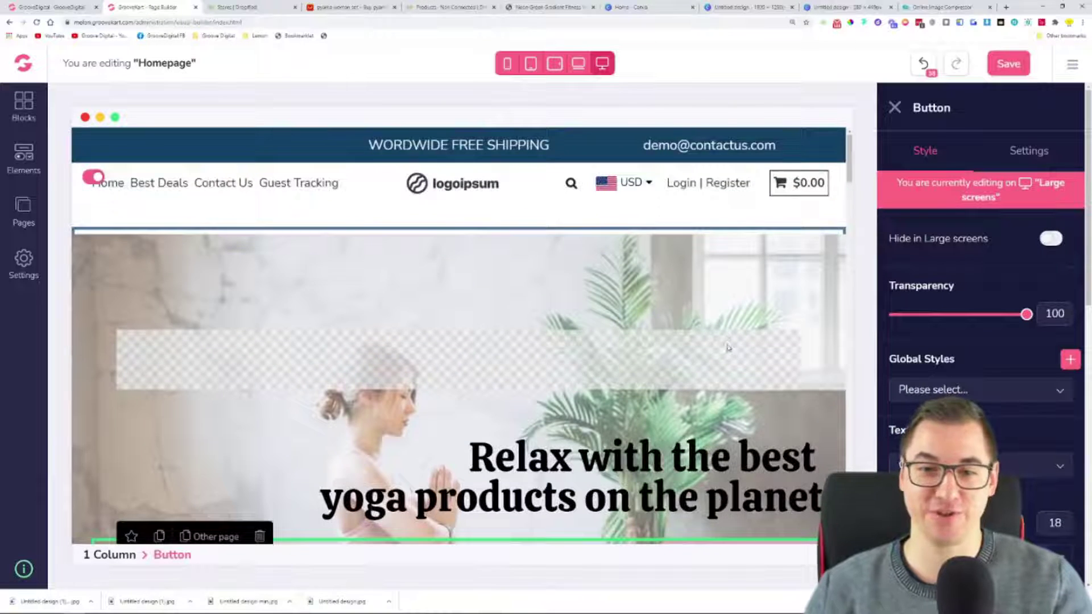
{"action": "scroll", "coordinate": [729, 346], "scroll_direction": "down", "scroll_amount": 4}
{"action": "scroll", "coordinate": [713, 315], "scroll_direction": "down", "scroll_amount": 5}
{"action": "scroll", "coordinate": [699, 305], "scroll_direction": "down", "scroll_amount": 3}
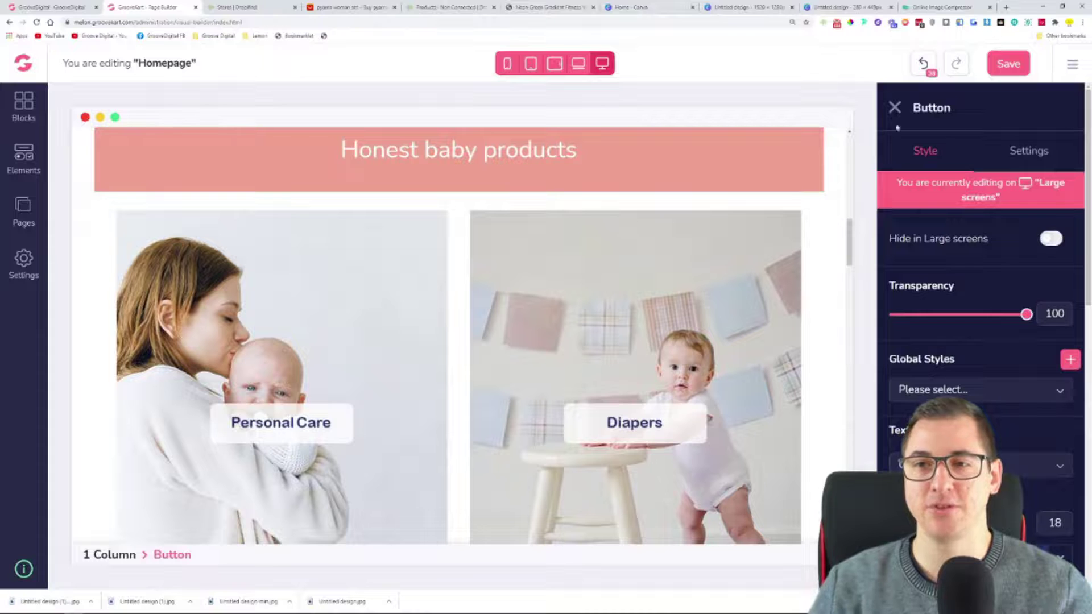
{"action": "left_click", "coordinate": [894, 109]}
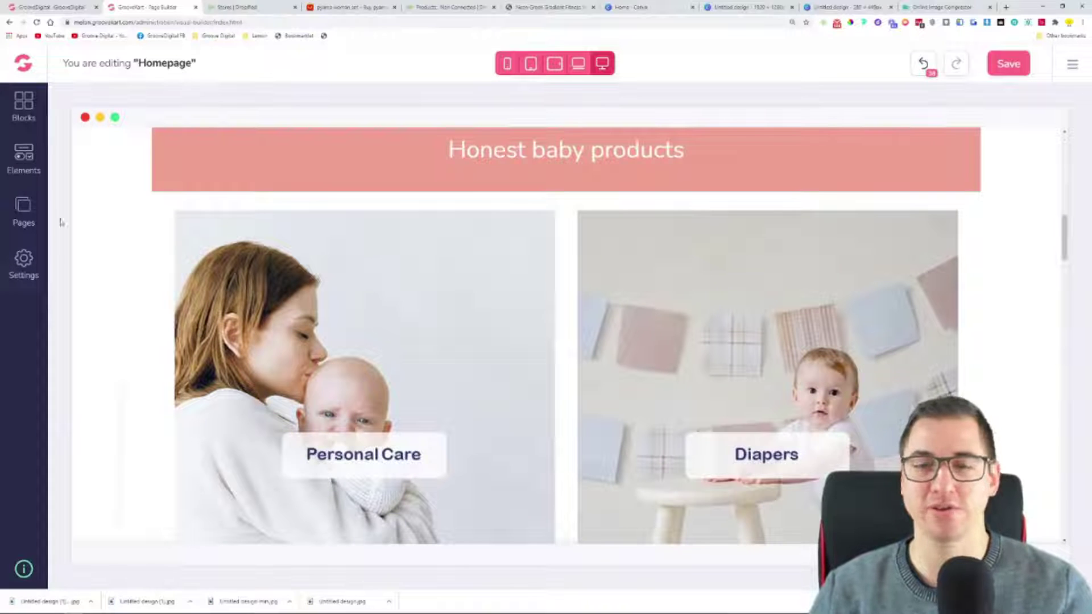
{"action": "scroll", "coordinate": [199, 266], "scroll_direction": "down", "scroll_amount": 4}
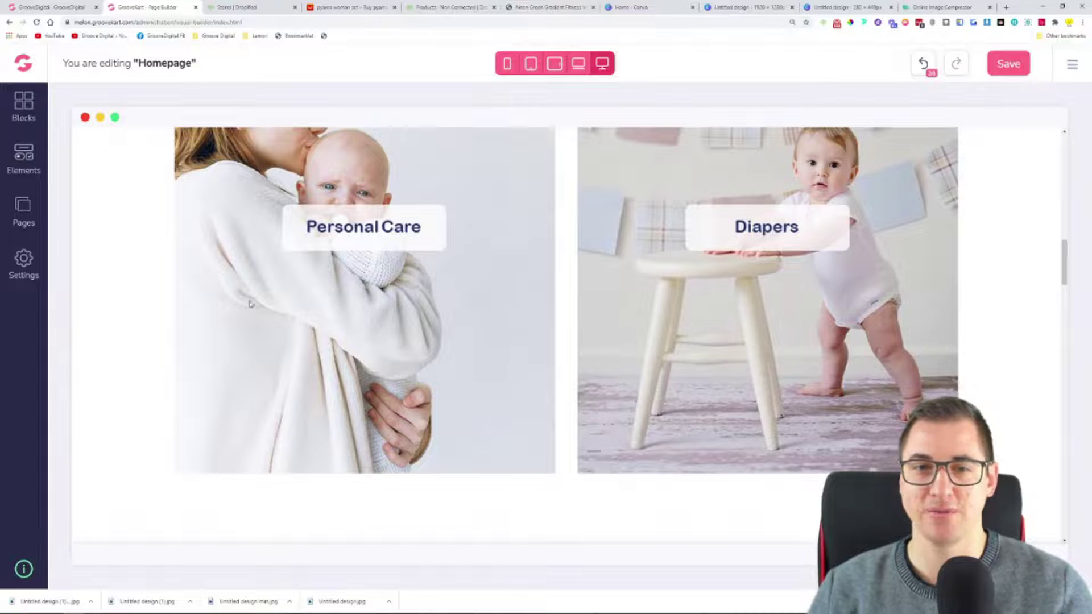
Step: Try deleting the Personal Care image from the two-column section and undo the deletion
{"action": "left_click", "coordinate": [234, 270]}
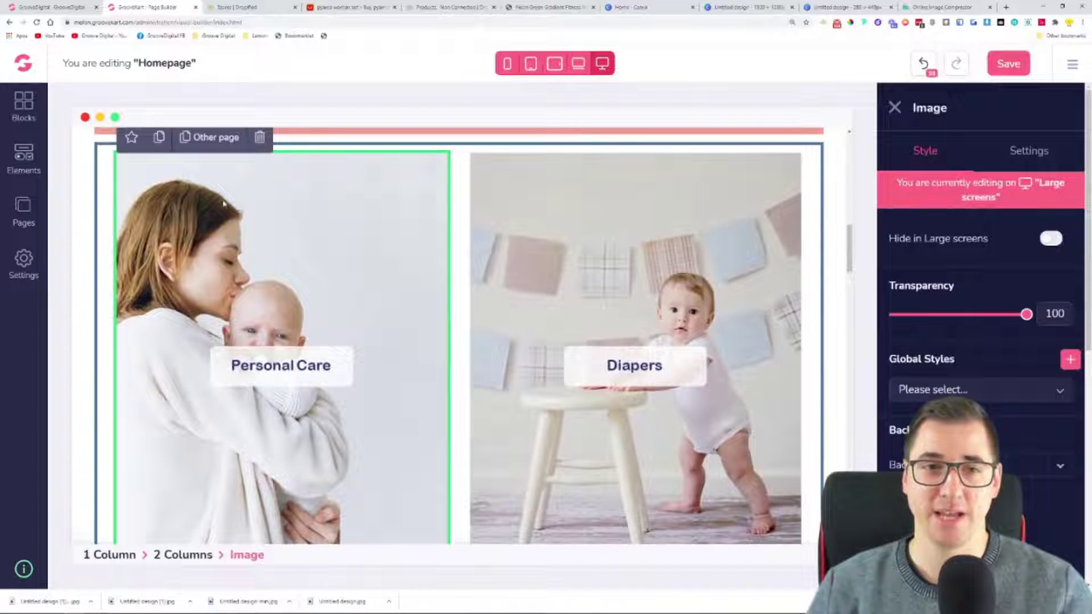
{"action": "left_click_drag", "start_coordinate": [203, 379], "coordinate": [254, 409]}
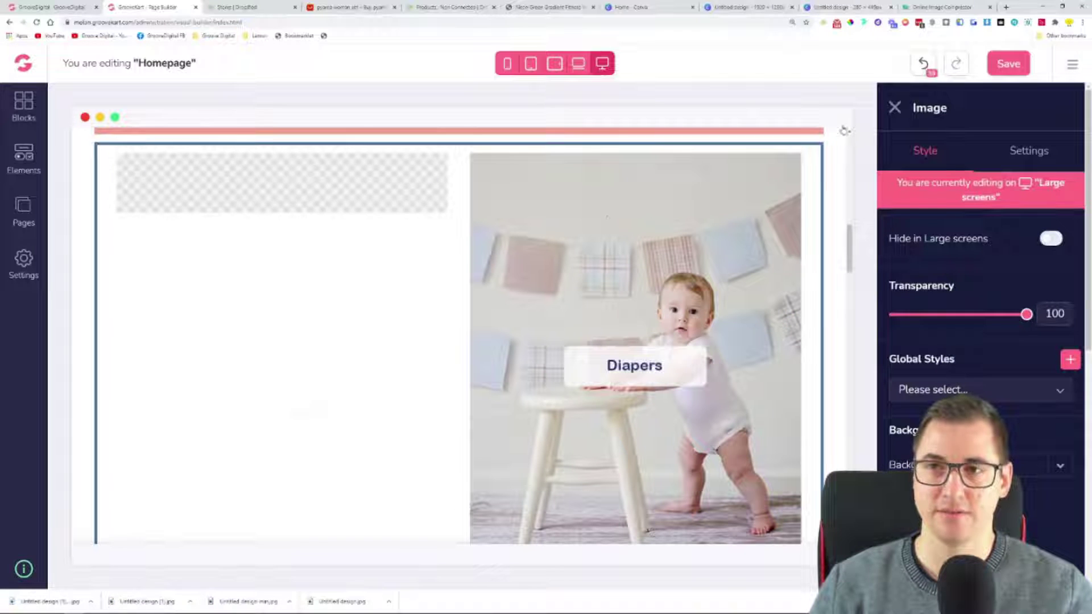
{"action": "key", "text": "ctrl+z"}
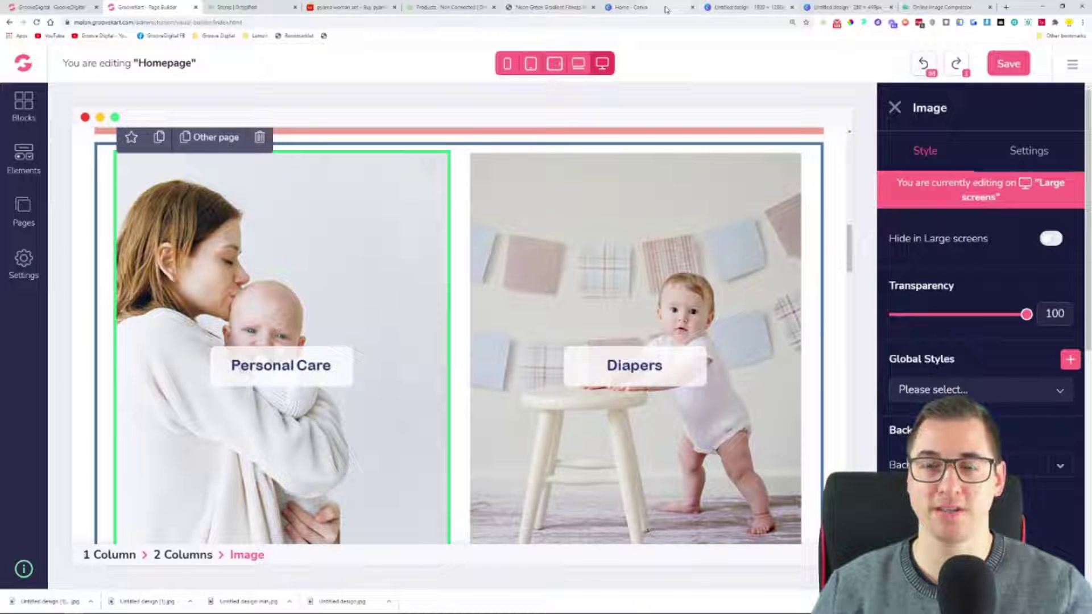
Step: Switch to the 280 x 449 px Canva design and add a square shape, flattened into a semi-transparent rectangle across the photo's middle
{"action": "left_click", "coordinate": [848, 7]}
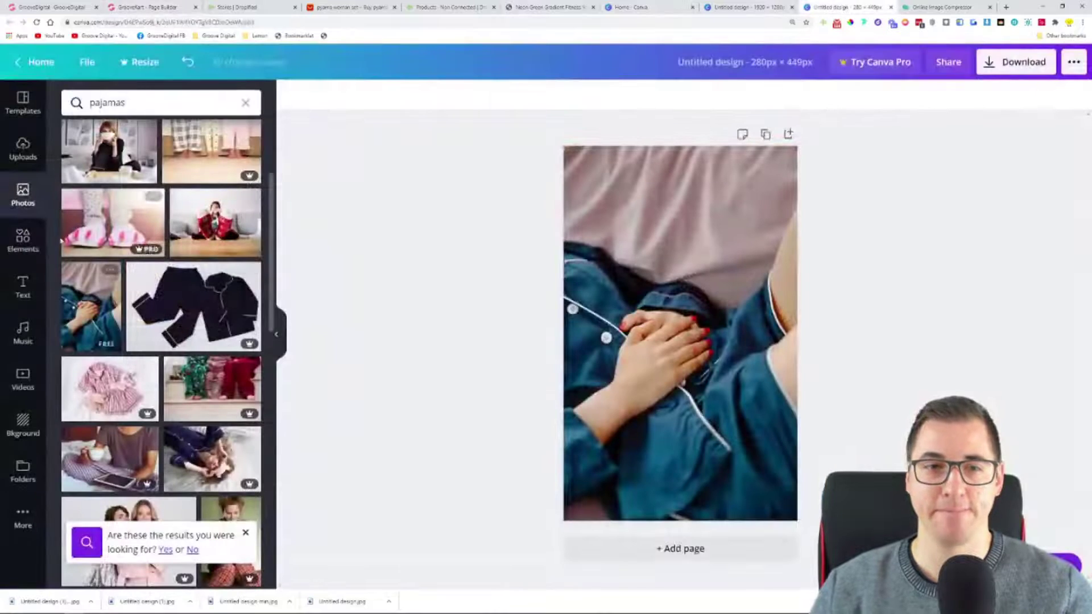
{"action": "left_click", "coordinate": [33, 243]}
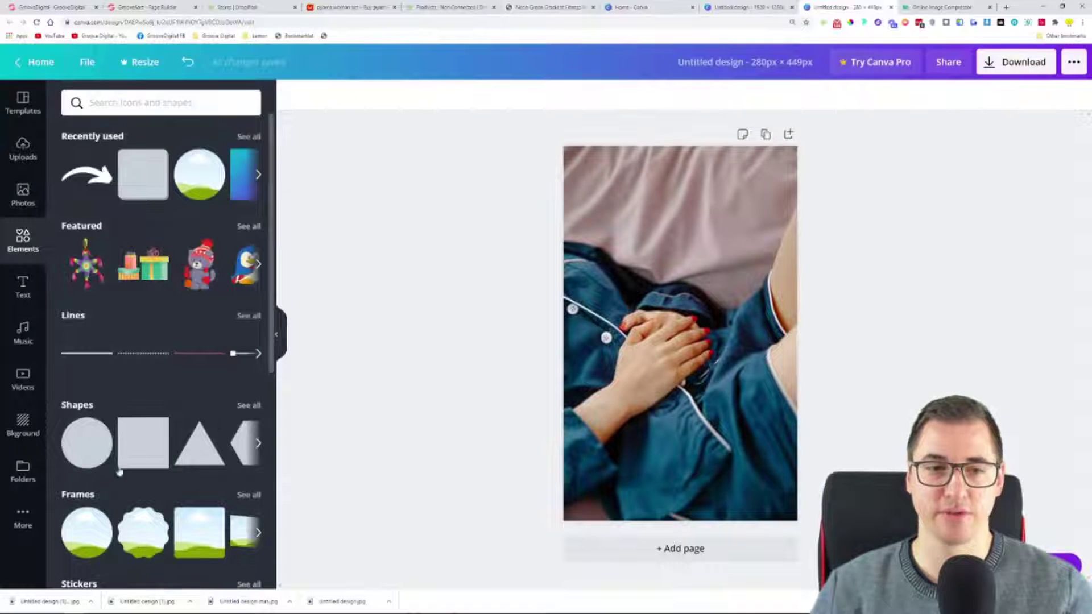
{"action": "left_click", "coordinate": [143, 446]}
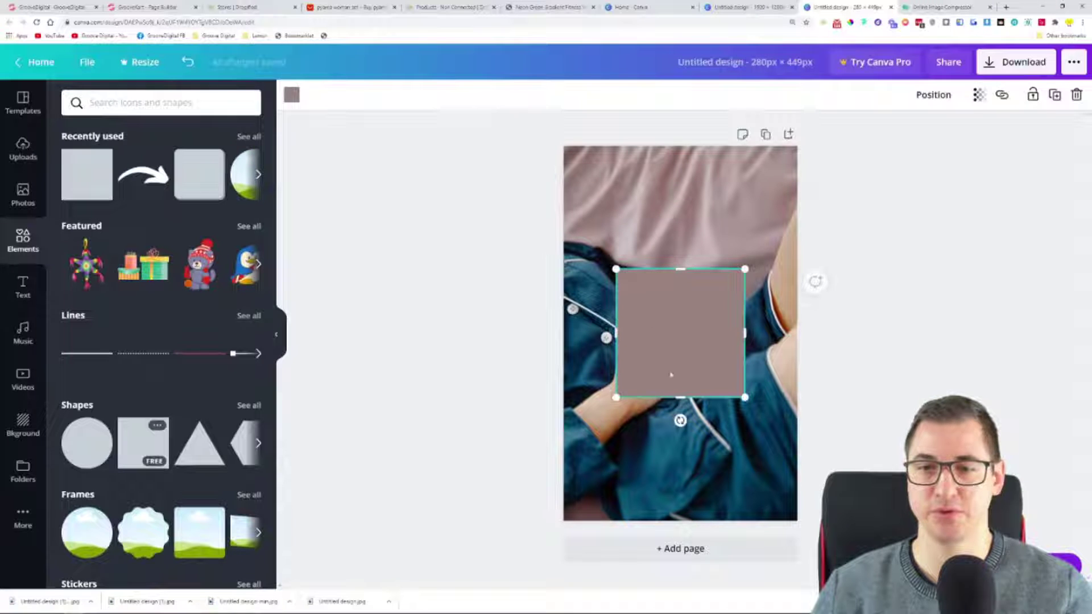
{"action": "left_click_drag", "start_coordinate": [681, 398], "coordinate": [681, 330]}
{"action": "left_click_drag", "start_coordinate": [681, 268], "coordinate": [680, 316]}
{"action": "left_click", "coordinate": [978, 95]}
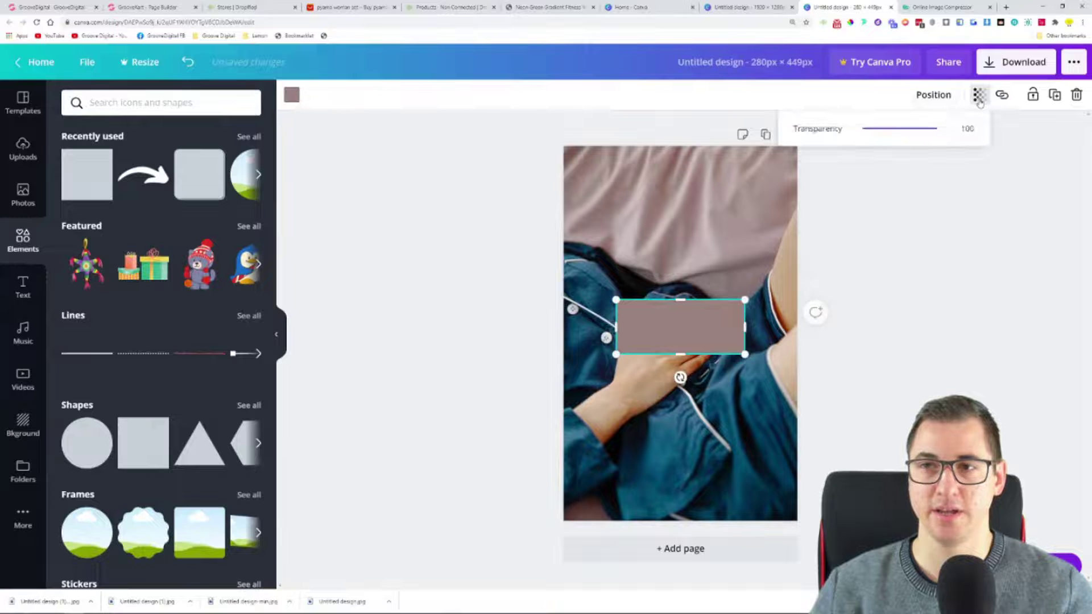
{"action": "mouse_move", "coordinate": [927, 132]}
{"action": "left_mouse_down"}
{"action": "mouse_move", "coordinate": [890, 130]}
{"action": "mouse_move", "coordinate": [916, 129]}
{"action": "left_mouse_up"}
Step: Add a heading reading "Yoga" and position it centred on the semi-transparent rectangle
{"action": "left_click", "coordinate": [22, 287]}
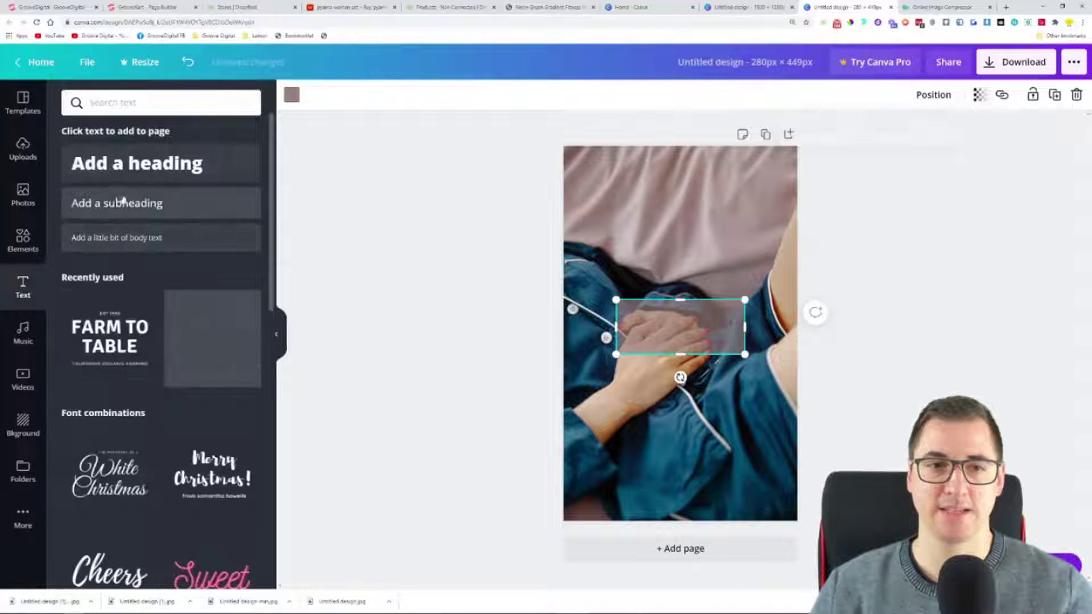
{"action": "left_click", "coordinate": [130, 181]}
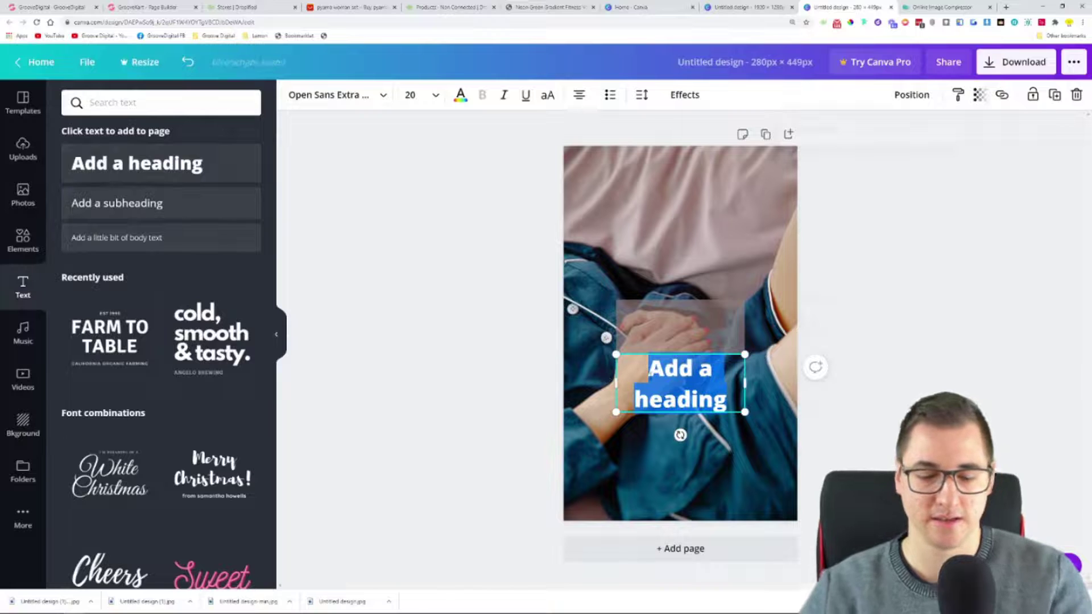
{"action": "type", "text": "Yofa"}
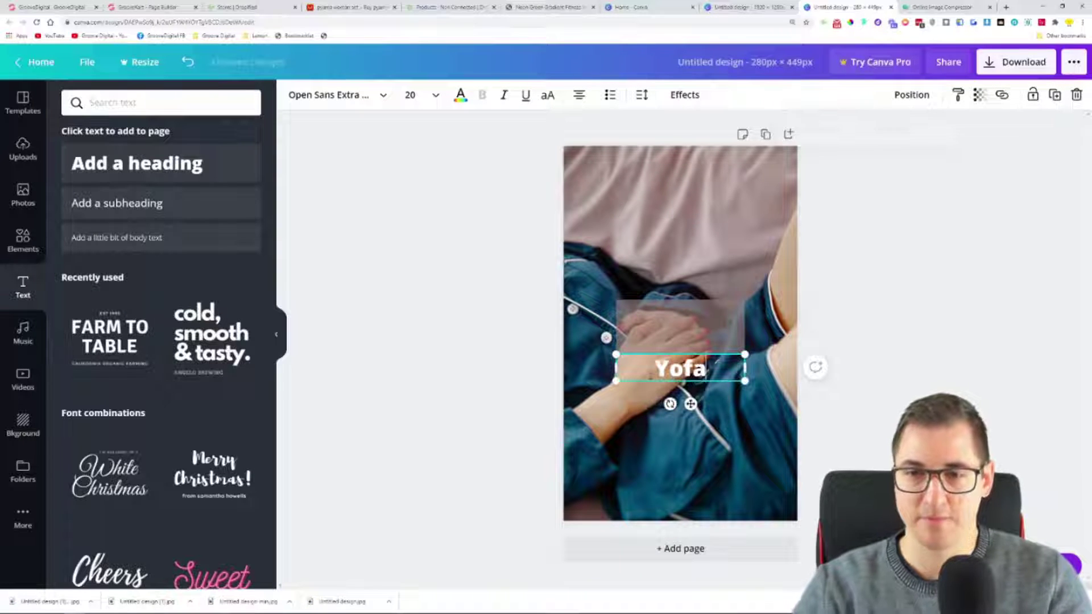
{"action": "key", "text": "BackSpace"}
{"action": "key", "text": "BackSpace"}
{"action": "type", "text": "ga"}
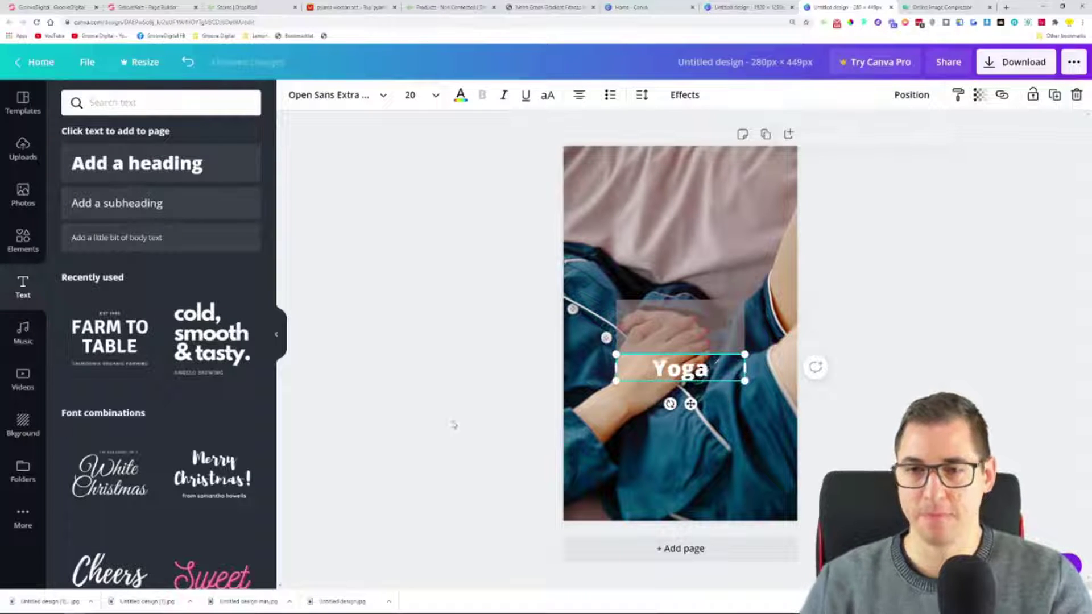
{"action": "left_click_drag", "start_coordinate": [694, 401], "coordinate": [694, 361]}
{"action": "left_click", "coordinate": [754, 412]}
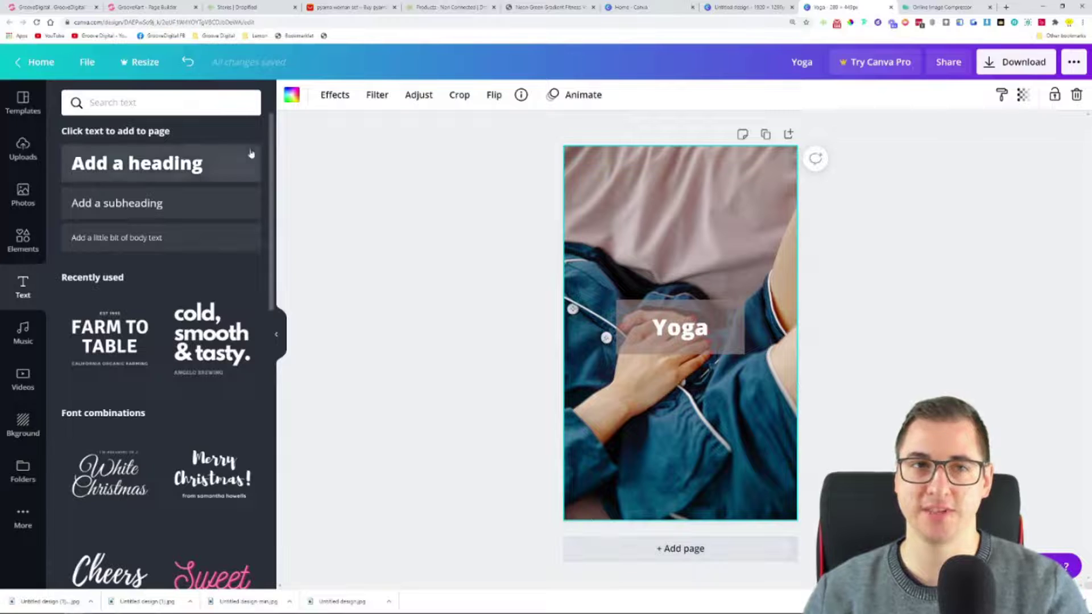
Step: Return to the GrooveKart page builder, view the section below the category images and close the image settings
{"action": "left_click", "coordinate": [156, 5]}
{"action": "scroll", "coordinate": [422, 325], "scroll_direction": "down", "scroll_amount": 5}
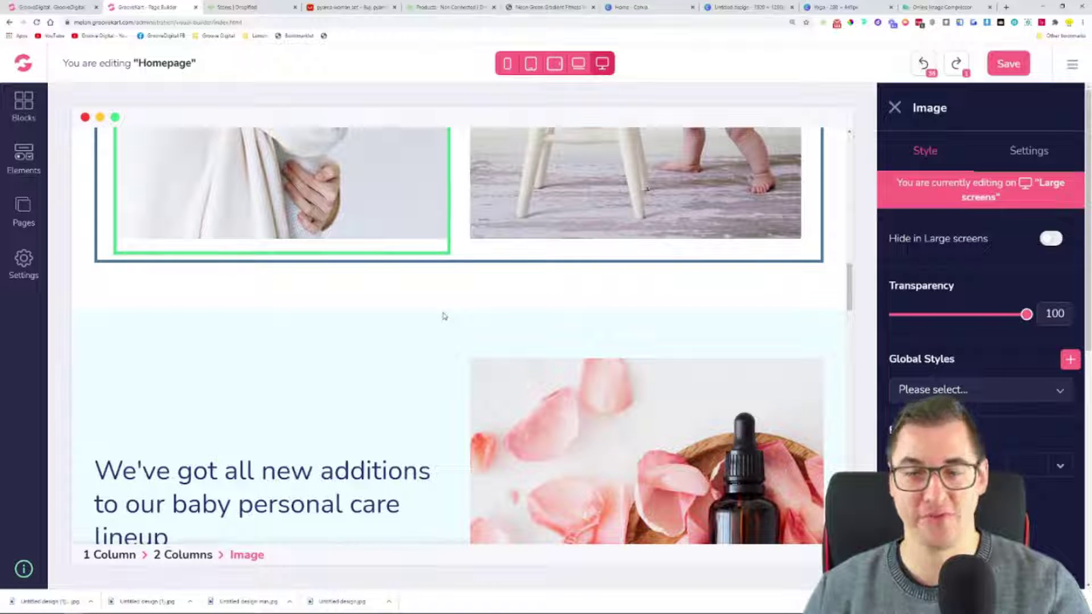
{"action": "left_click", "coordinate": [896, 108]}
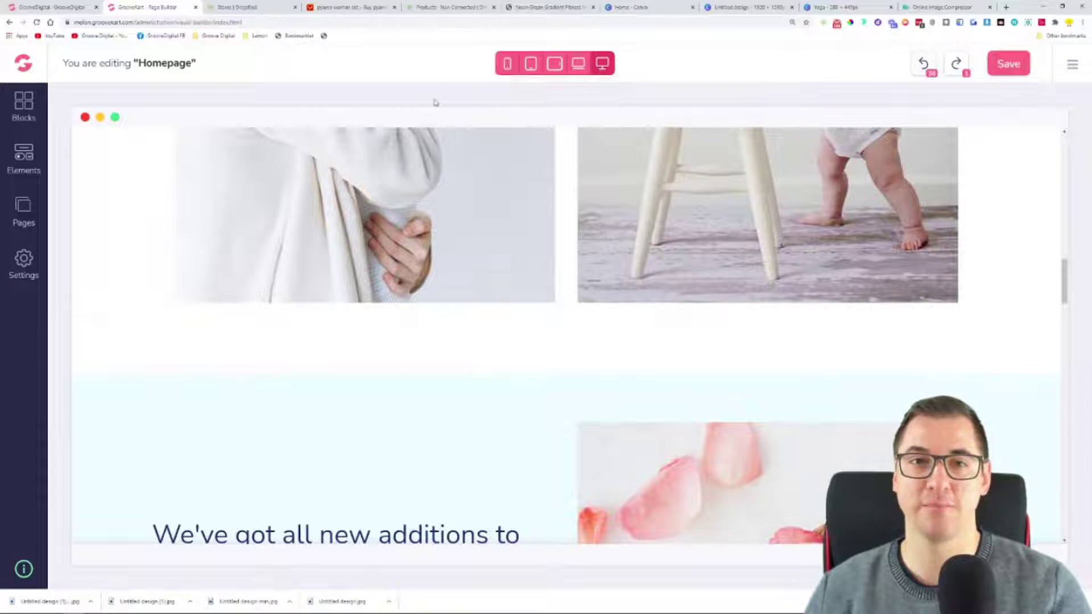
Step: Close the AliExpress search page, open Dropified's Import Products page and browse the one-click supported websites
{"action": "left_click", "coordinate": [382, 7]}
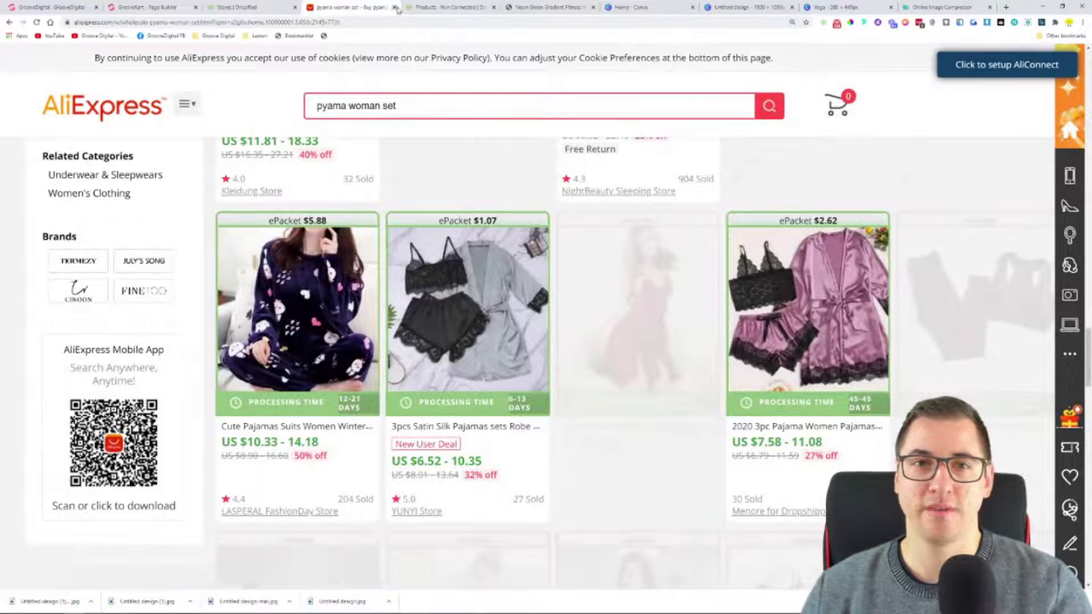
{"action": "left_click", "coordinate": [394, 8]}
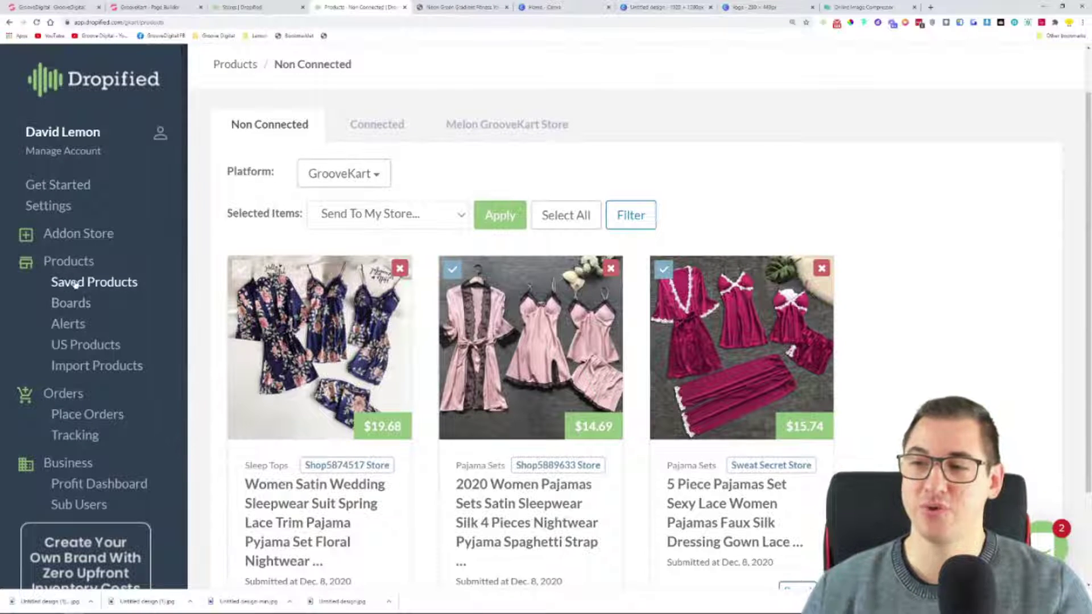
{"action": "left_click", "coordinate": [80, 367]}
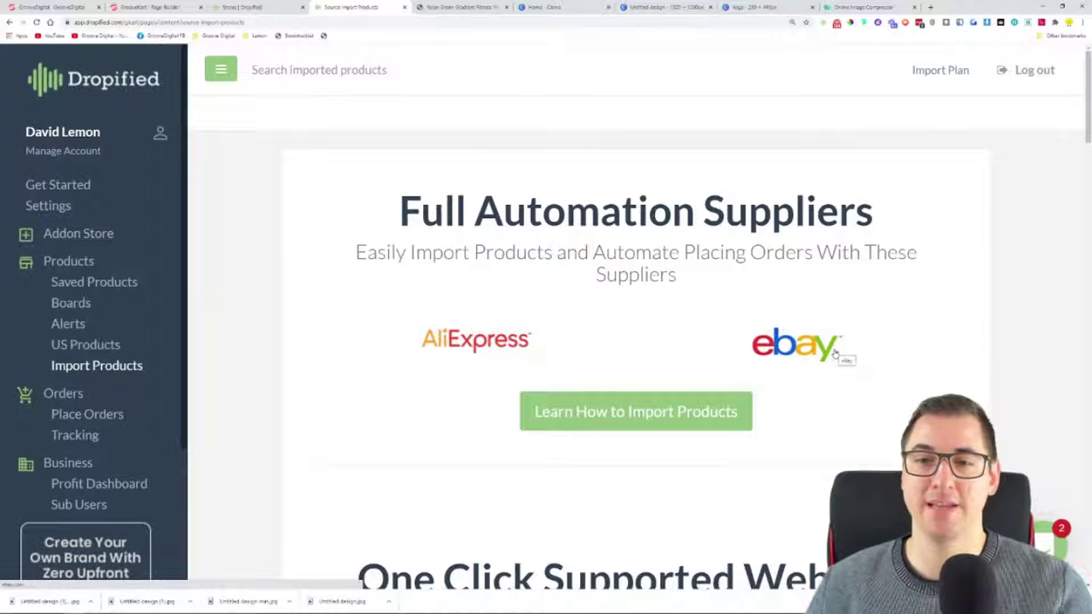
{"action": "scroll", "coordinate": [391, 216], "scroll_direction": "down", "scroll_amount": 5}
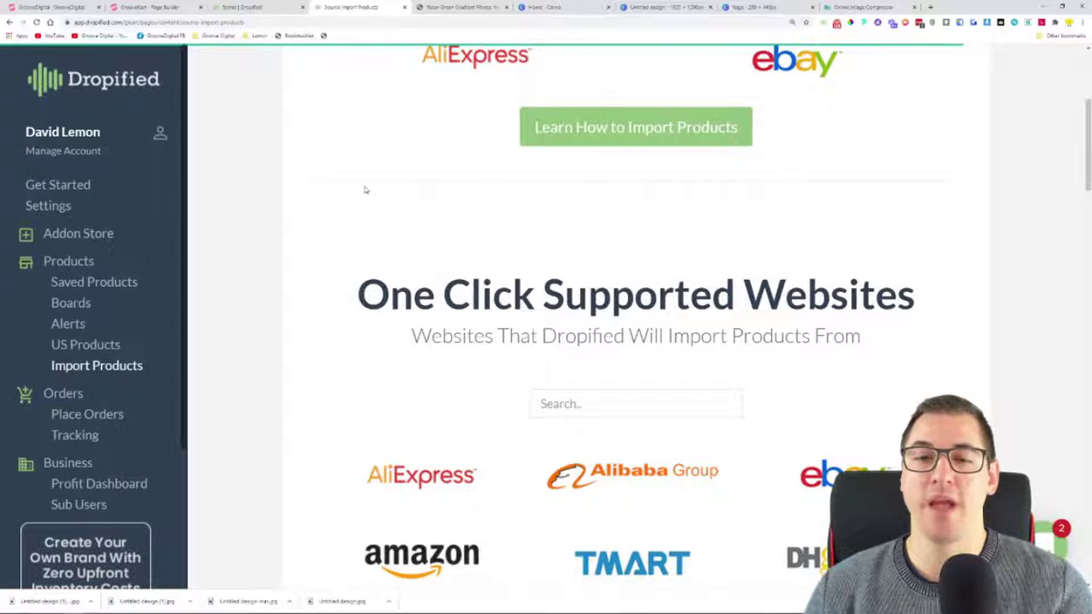
{"action": "scroll", "coordinate": [366, 190], "scroll_direction": "down", "scroll_amount": 2}
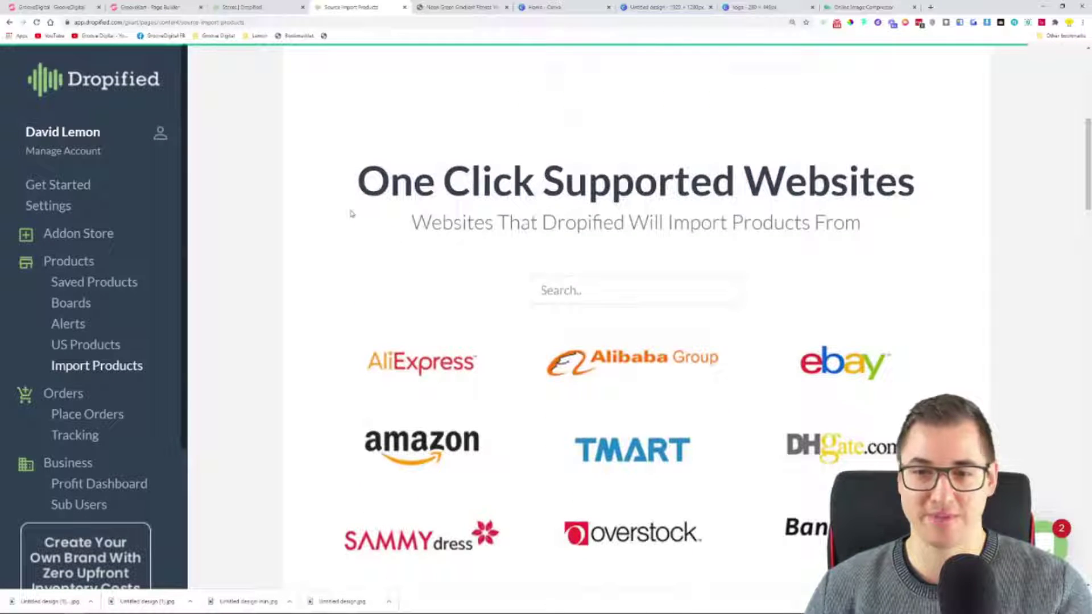
{"action": "scroll", "coordinate": [647, 384], "scroll_direction": "down", "scroll_amount": 2}
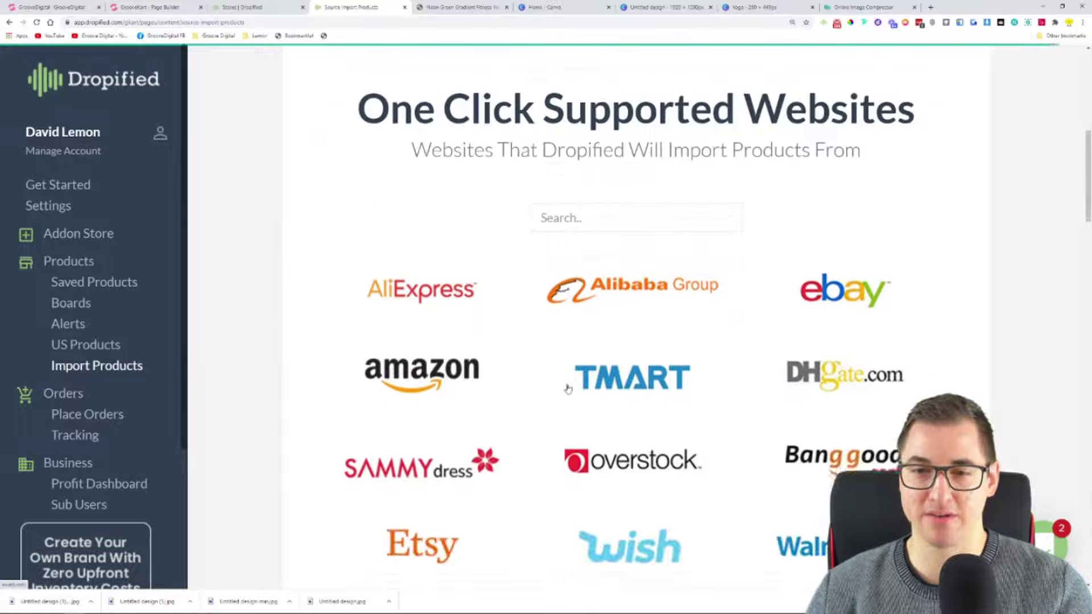
Step: Examine the full list of one-click supported websites on Dropified's Import Products page
{"action": "scroll", "coordinate": [787, 358], "scroll_direction": "down", "scroll_amount": 4}
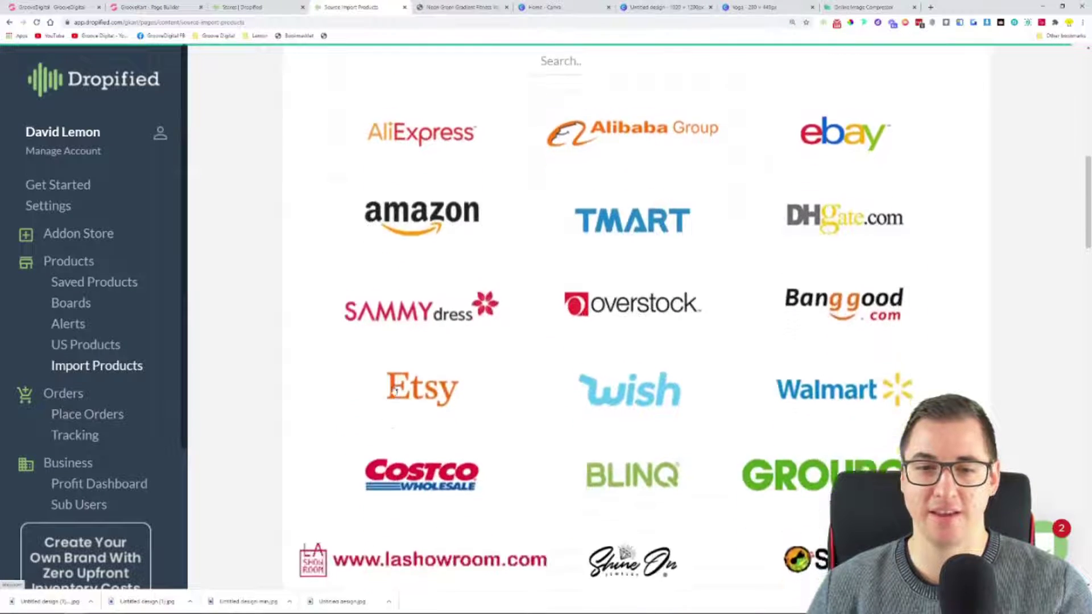
{"action": "scroll", "coordinate": [750, 311], "scroll_direction": "down", "scroll_amount": 2}
{"action": "scroll", "coordinate": [321, 324], "scroll_direction": "down", "scroll_amount": 3}
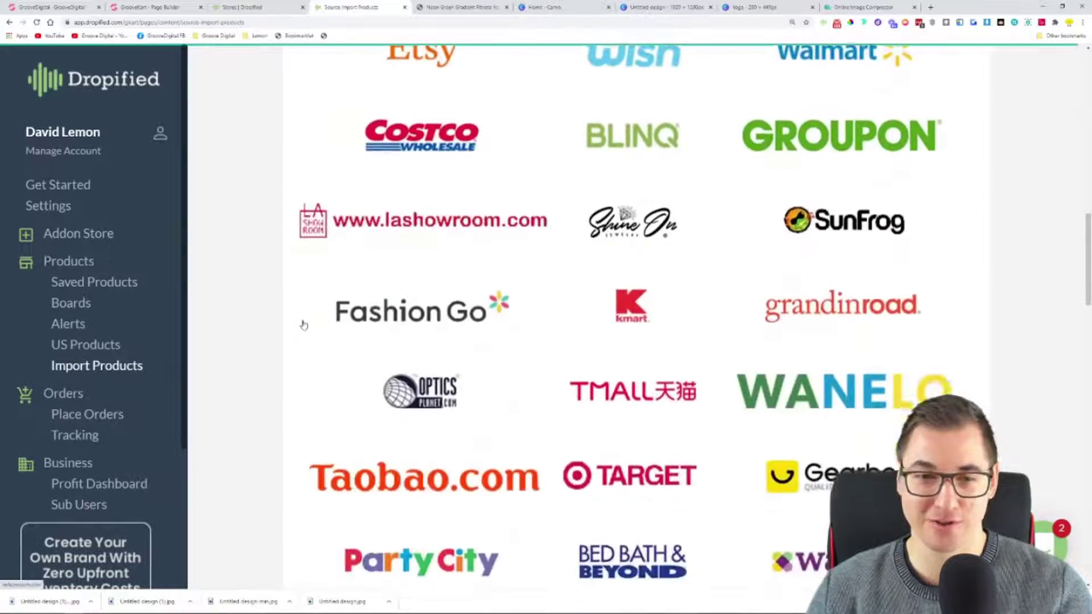
{"action": "scroll", "coordinate": [612, 329], "scroll_direction": "down", "scroll_amount": 1}
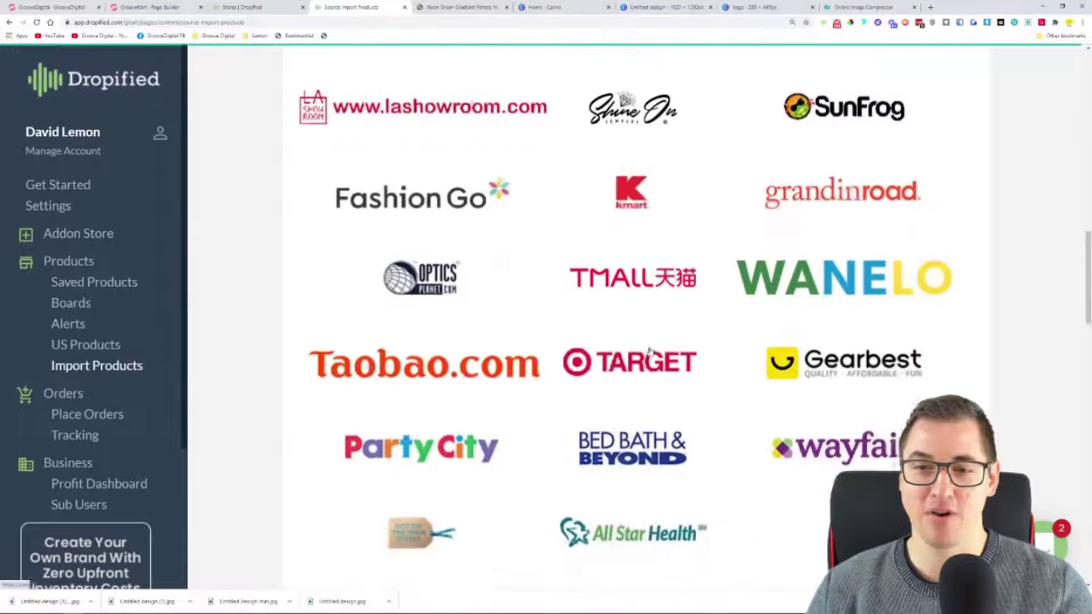
{"action": "scroll", "coordinate": [547, 325], "scroll_direction": "down", "scroll_amount": 3}
{"action": "scroll", "coordinate": [596, 310], "scroll_direction": "down", "scroll_amount": 5}
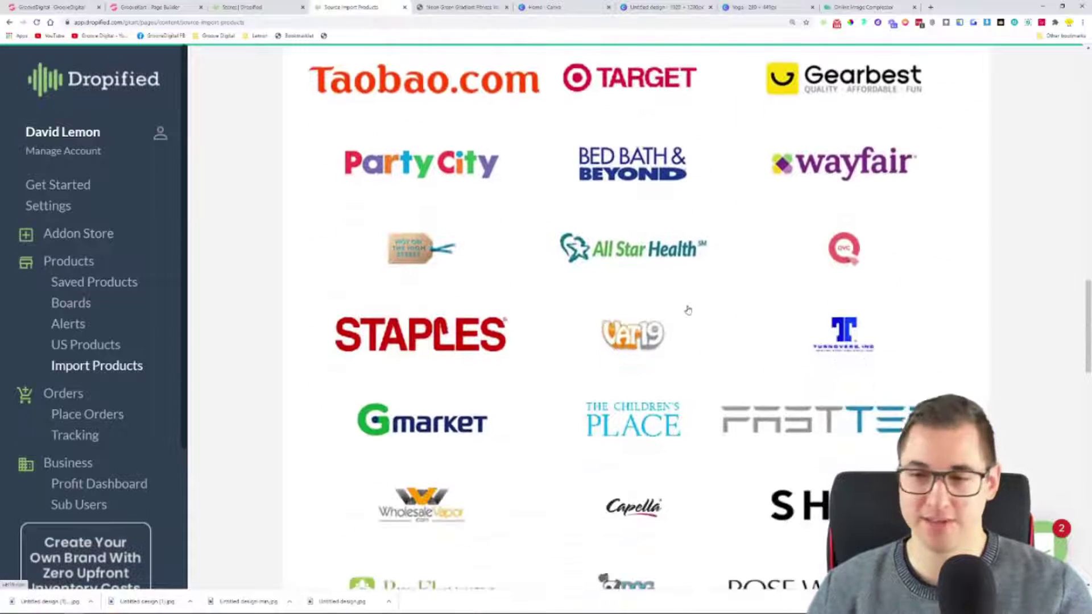
{"action": "scroll", "coordinate": [689, 314], "scroll_direction": "down", "scroll_amount": 2}
{"action": "scroll", "coordinate": [690, 314], "scroll_direction": "down", "scroll_amount": 1}
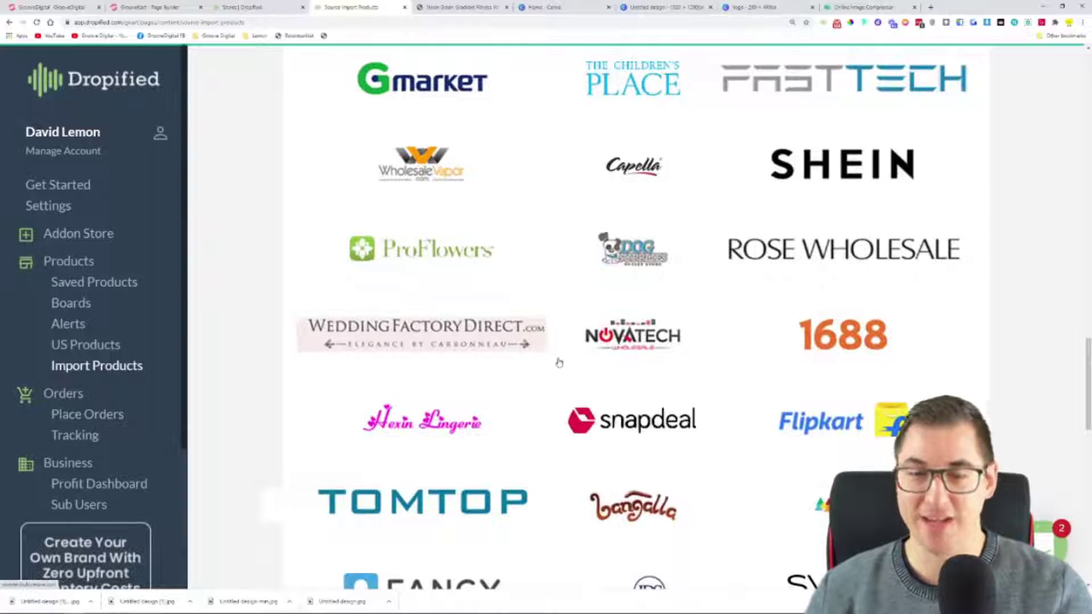
{"action": "scroll", "coordinate": [435, 310], "scroll_direction": "down", "scroll_amount": 1}
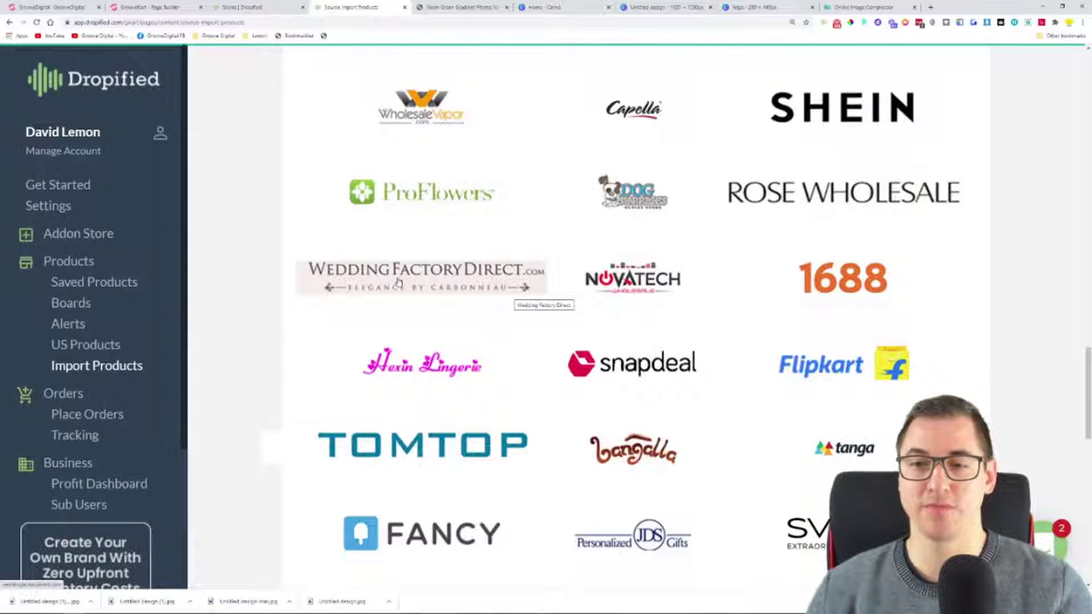
{"action": "scroll", "coordinate": [564, 297], "scroll_direction": "down", "scroll_amount": 9}
{"action": "scroll", "coordinate": [567, 300], "scroll_direction": "down", "scroll_amount": 5}
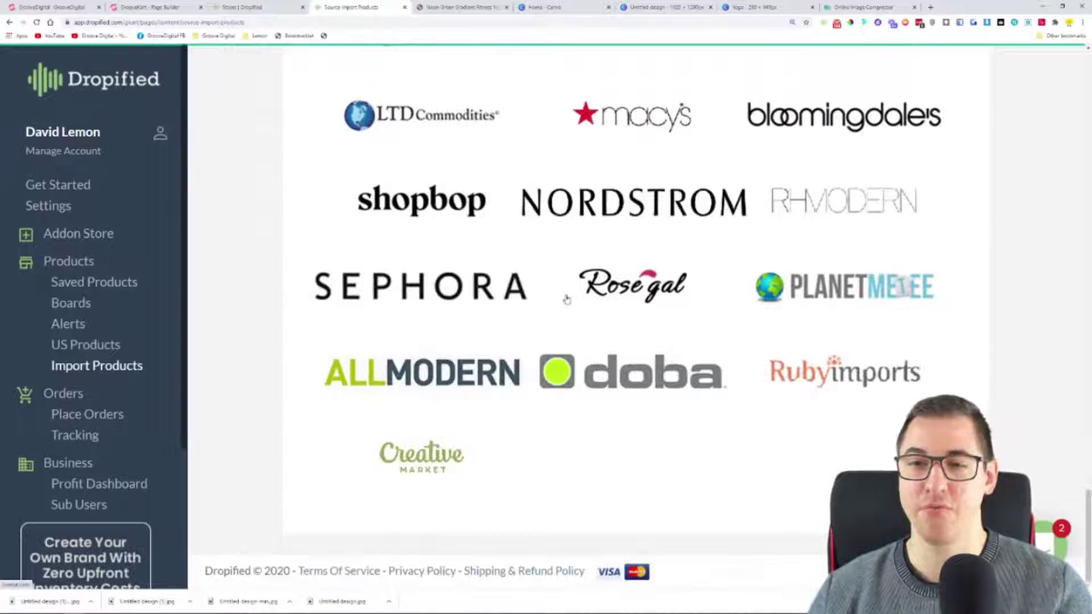
Step: Visit Creative Market from the supported websites list and view the Procreate Watercolor Brush Set product page
{"action": "left_click", "coordinate": [423, 462]}
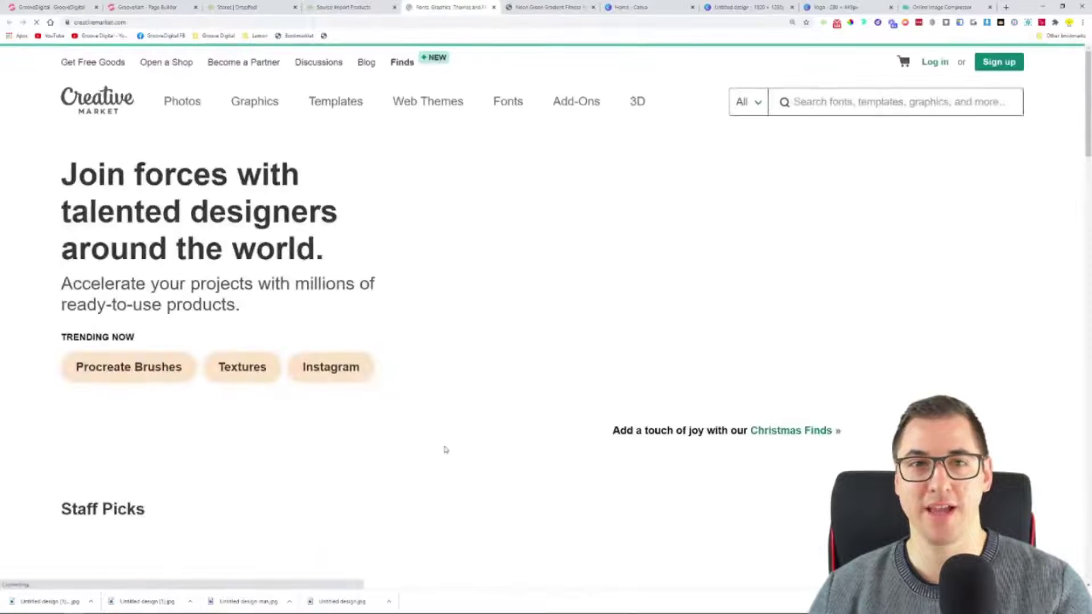
{"action": "scroll", "coordinate": [483, 219], "scroll_direction": "down", "scroll_amount": 6}
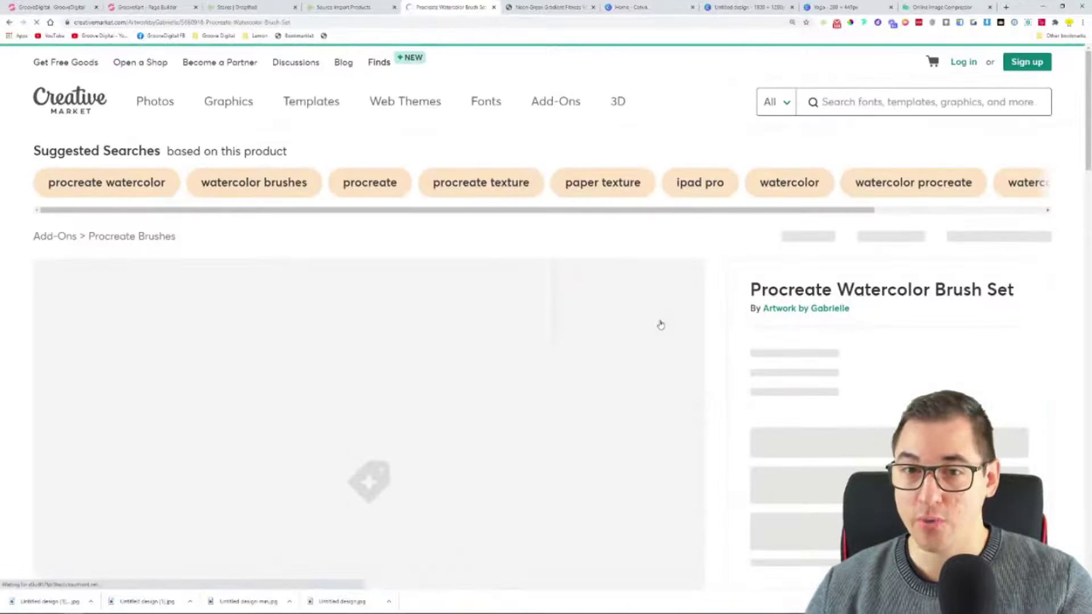
{"action": "scroll", "coordinate": [521, 300], "scroll_direction": "down", "scroll_amount": 5}
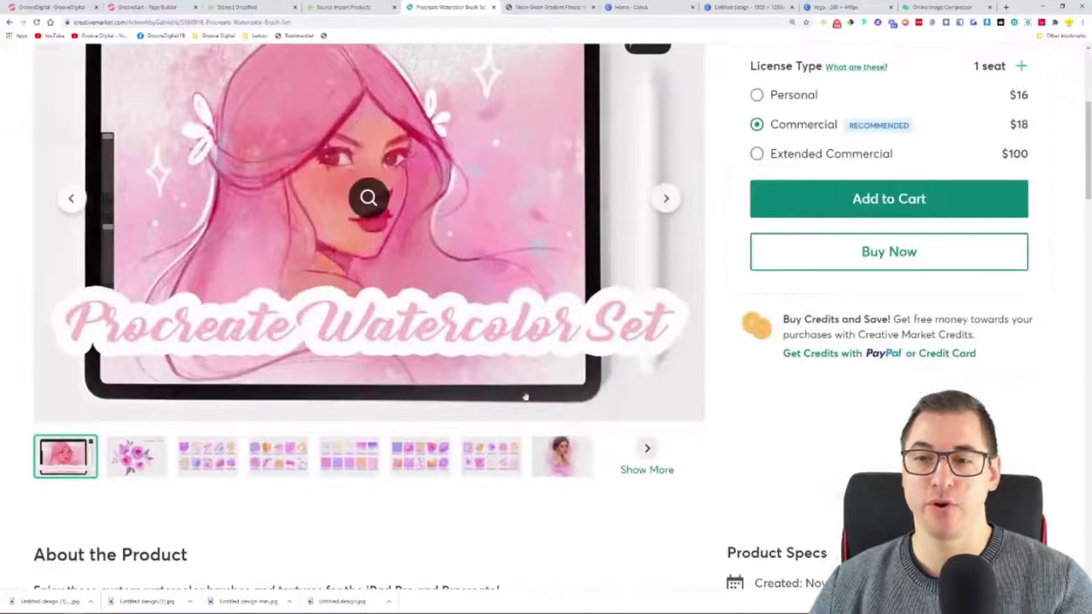
Step: Review the brush set's title, price field, images and sending options in Dropified's import form, and close the product page
{"action": "left_click", "coordinate": [824, 24]}
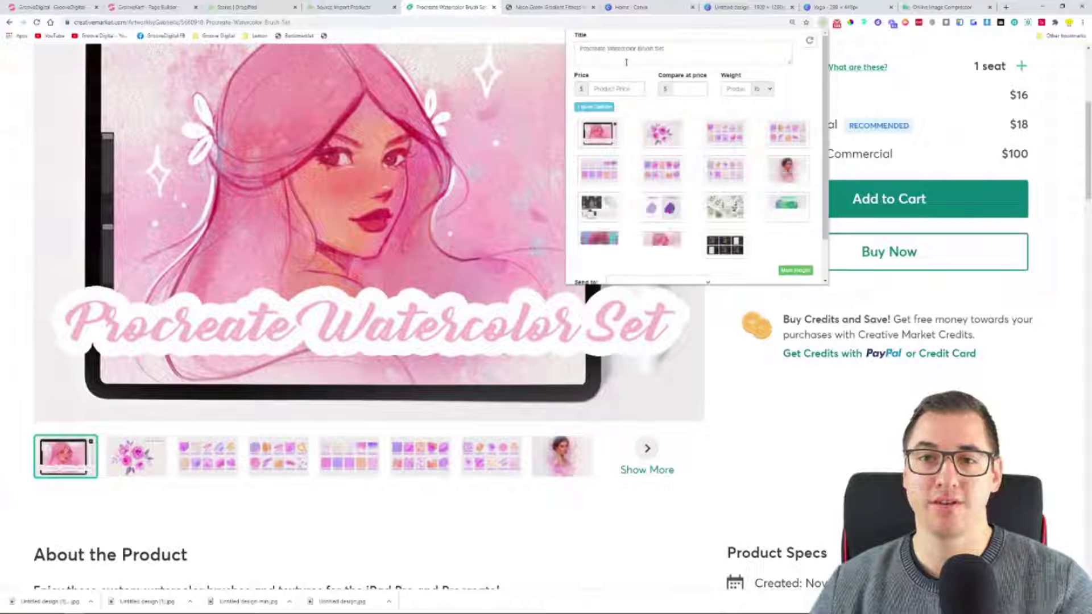
{"action": "scroll", "coordinate": [692, 184], "scroll_direction": "down", "scroll_amount": 1}
{"action": "scroll", "coordinate": [692, 184], "scroll_direction": "up", "scroll_amount": 1}
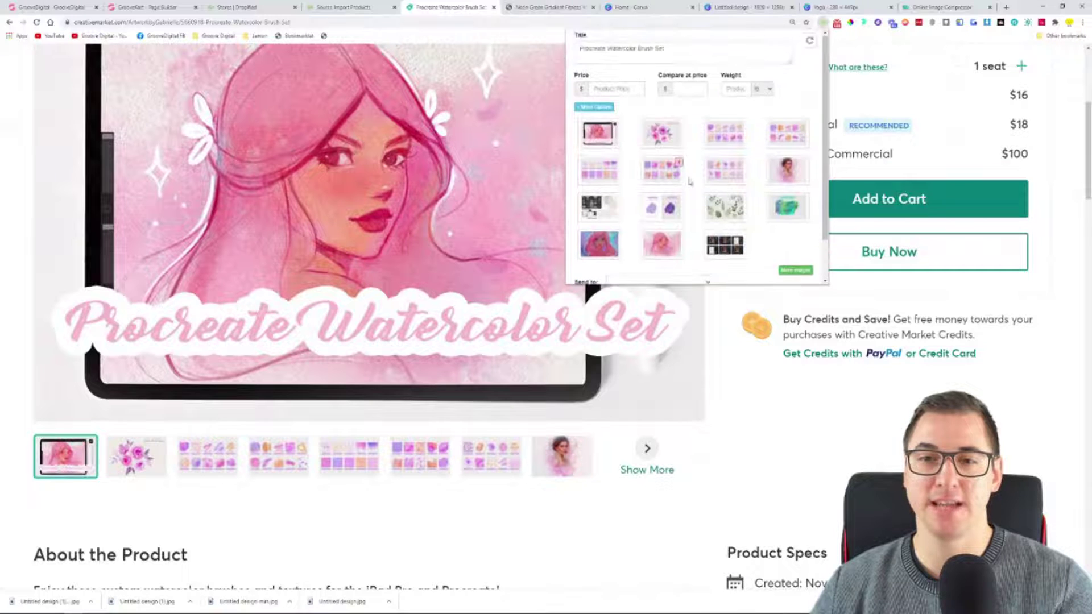
{"action": "left_click_drag", "start_coordinate": [683, 50], "coordinate": [572, 59]}
{"action": "left_click", "coordinate": [603, 89]}
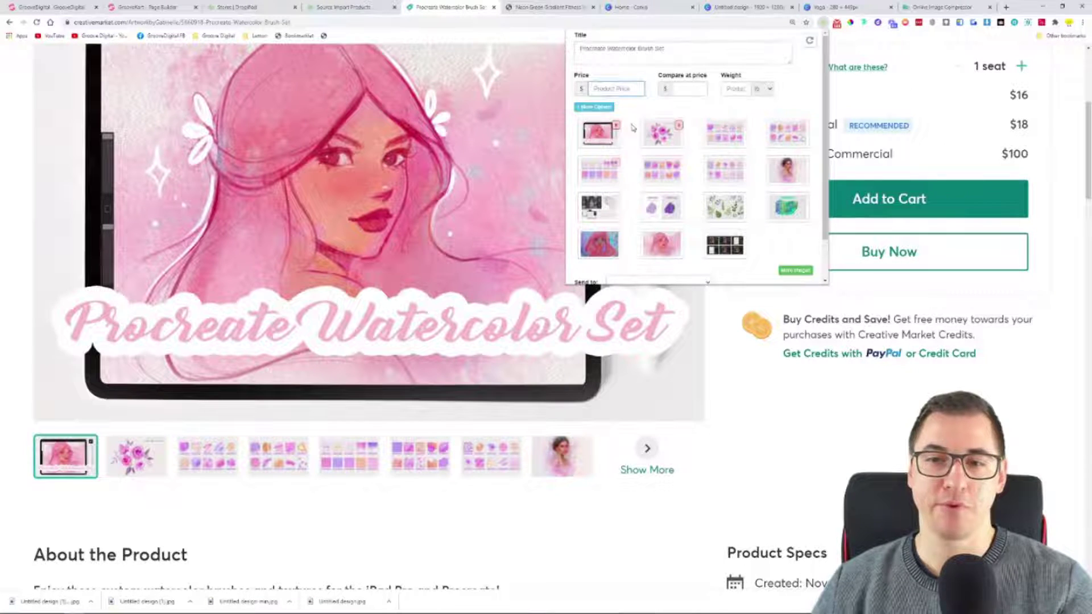
{"action": "scroll", "coordinate": [631, 126], "scroll_direction": "down", "scroll_amount": 1}
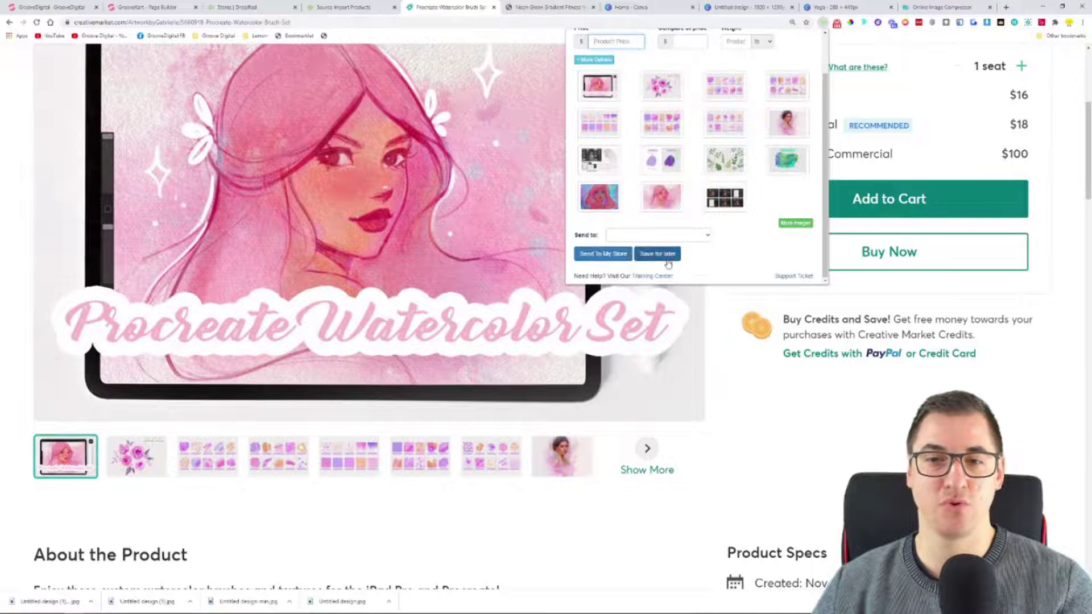
{"action": "left_click", "coordinate": [668, 260]}
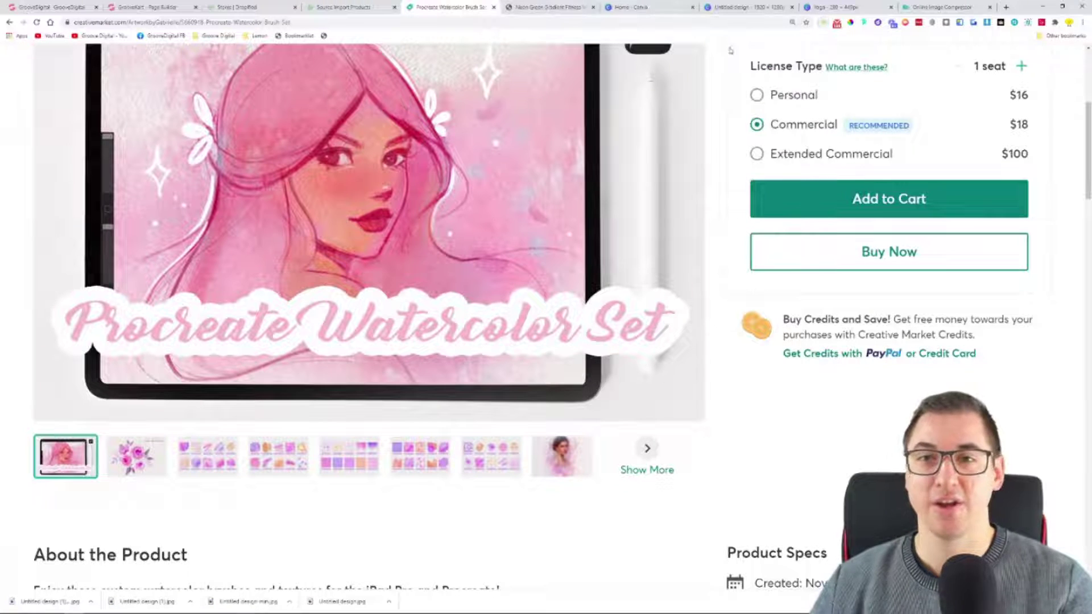
{"action": "left_click", "coordinate": [493, 8]}
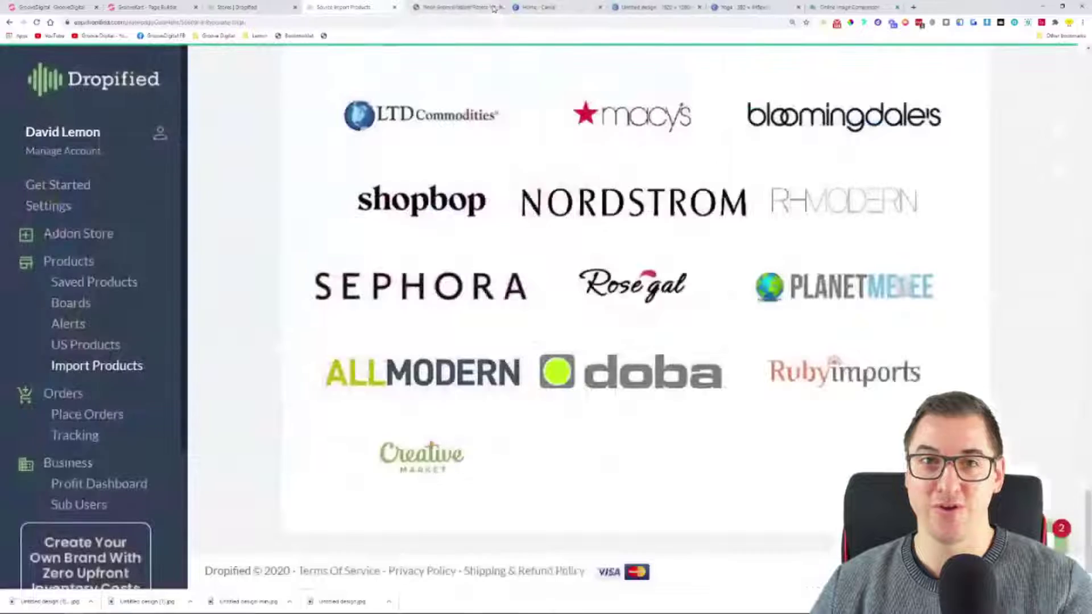
Step: Visit Amazon from the supported websites list and open the RUNMUS gaming headset's product page
{"action": "scroll", "coordinate": [309, 268], "scroll_direction": "up", "scroll_amount": 5}
{"action": "scroll", "coordinate": [307, 265], "scroll_direction": "up", "scroll_amount": 8}
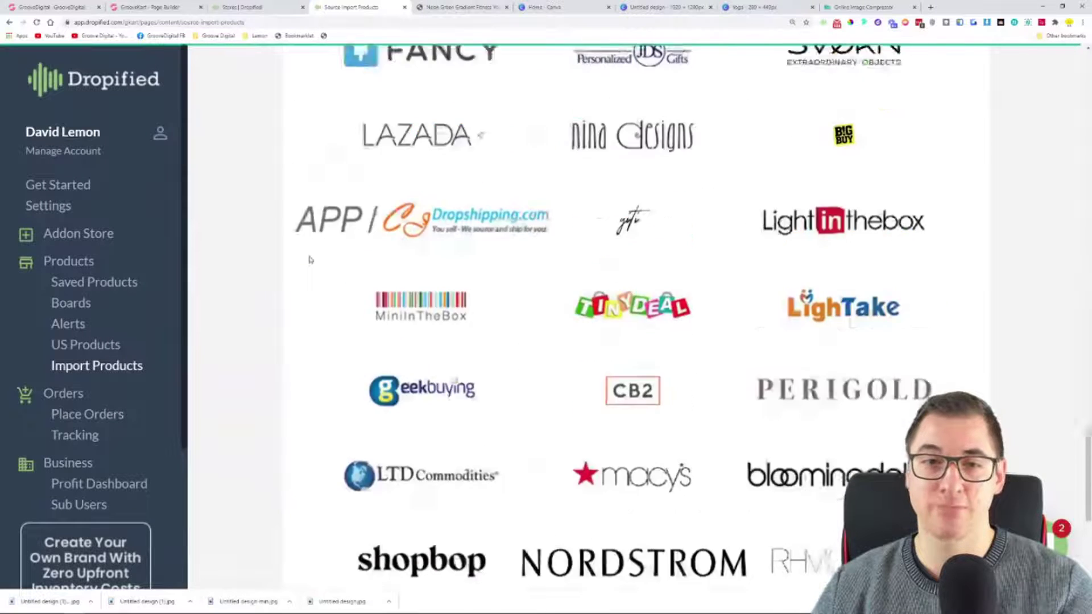
{"action": "scroll", "coordinate": [290, 264], "scroll_direction": "up", "scroll_amount": 3}
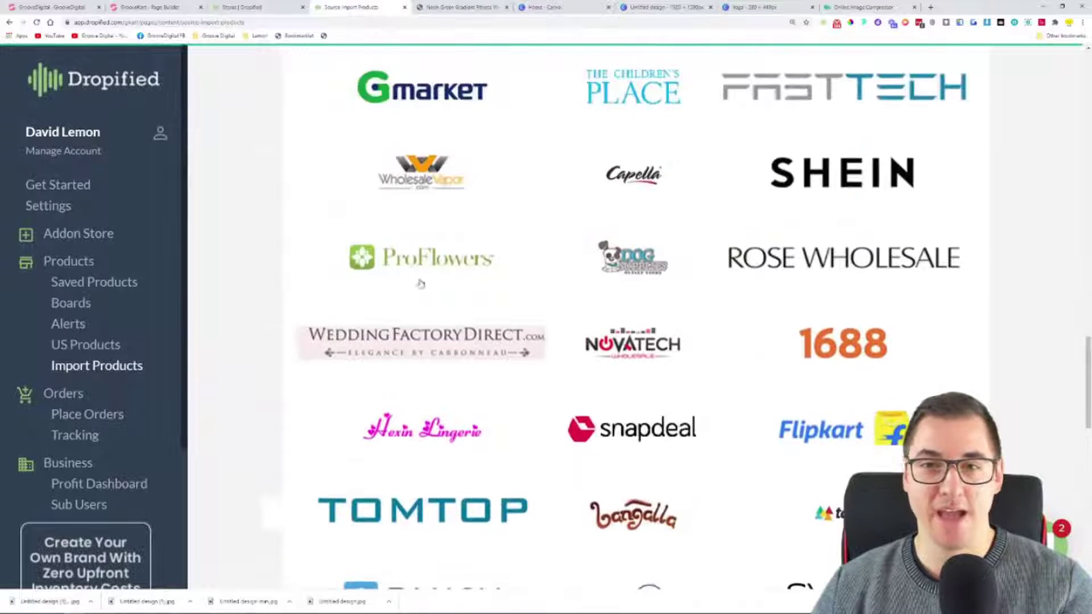
{"action": "scroll", "coordinate": [532, 241], "scroll_direction": "up", "scroll_amount": 2}
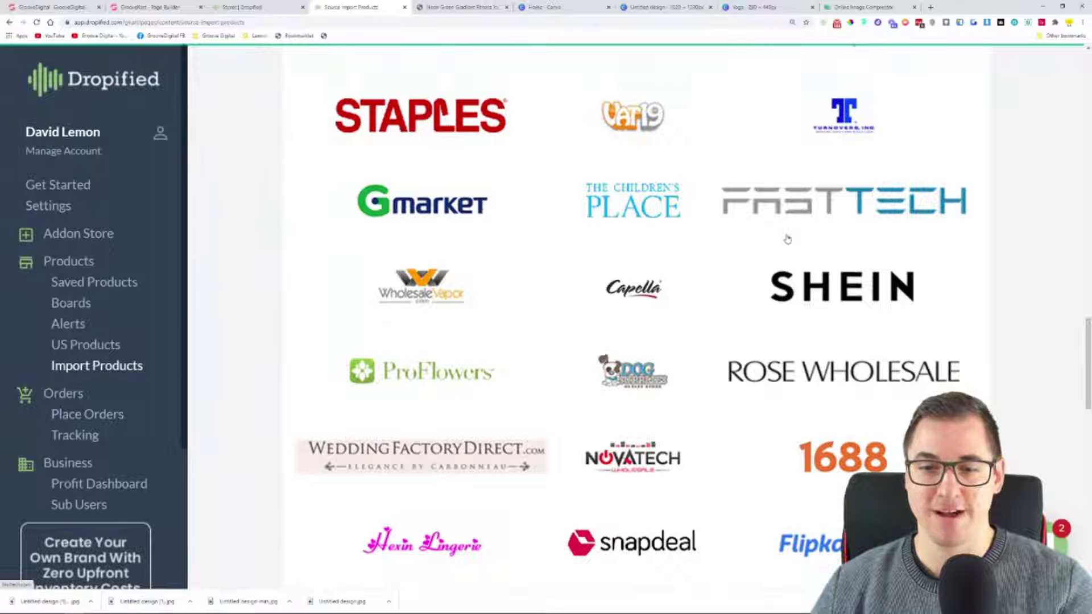
{"action": "scroll", "coordinate": [787, 239], "scroll_direction": "up", "scroll_amount": 14}
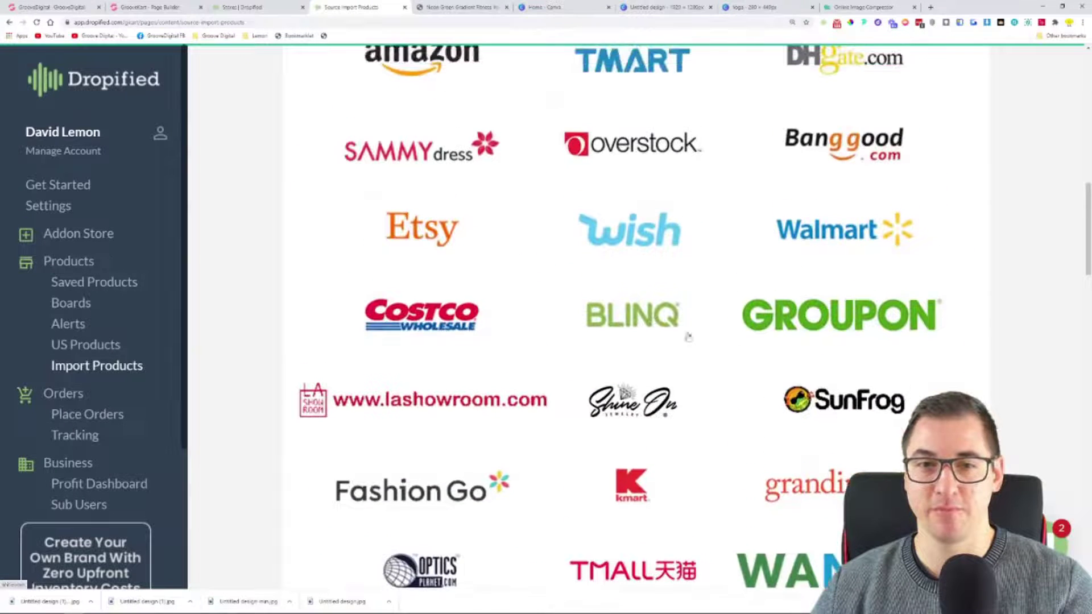
{"action": "scroll", "coordinate": [689, 336], "scroll_direction": "up", "scroll_amount": 1}
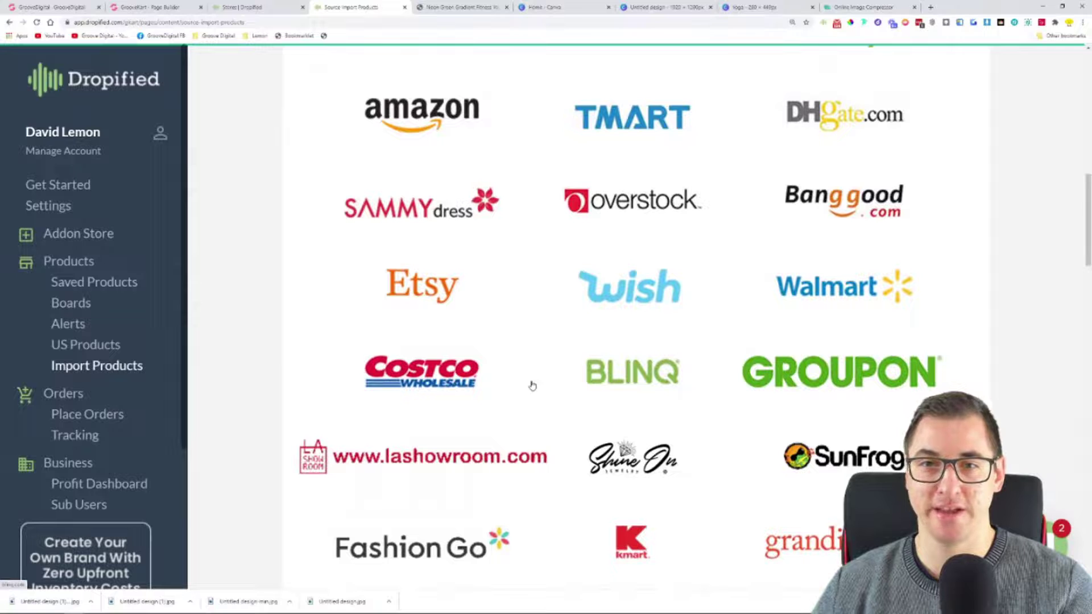
{"action": "left_click", "coordinate": [413, 113]}
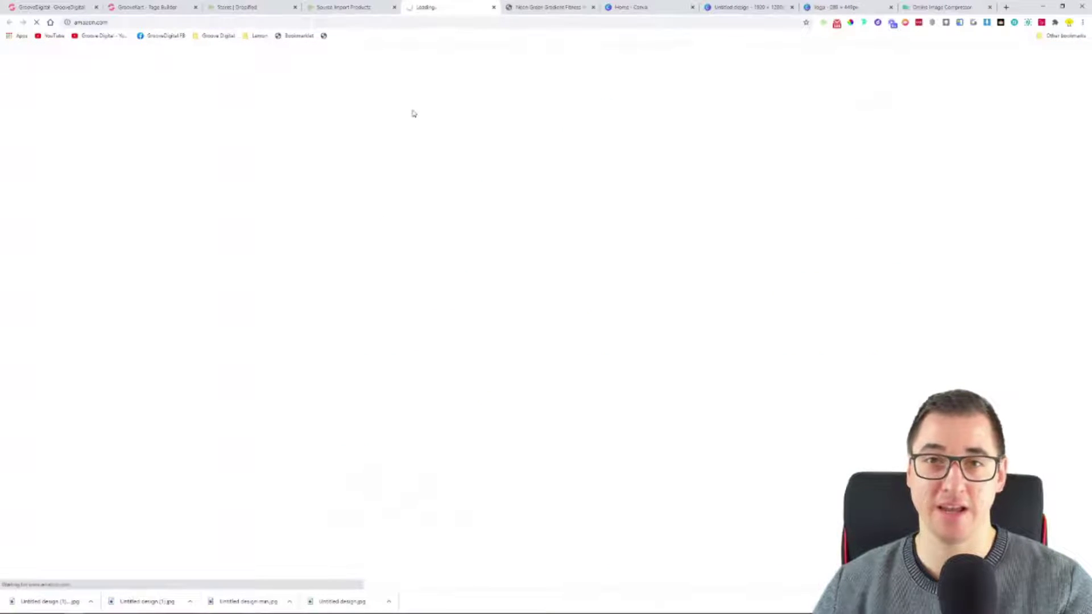
{"action": "scroll", "coordinate": [220, 280], "scroll_direction": "down", "scroll_amount": 3}
{"action": "scroll", "coordinate": [220, 280], "scroll_direction": "down", "scroll_amount": 6}
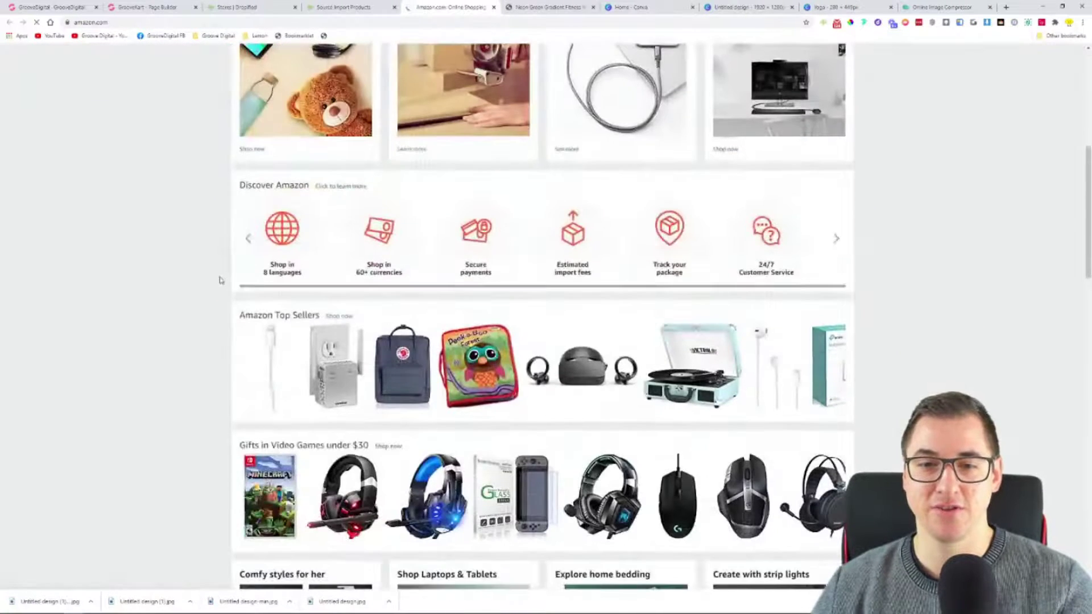
{"action": "left_click", "coordinate": [618, 329]}
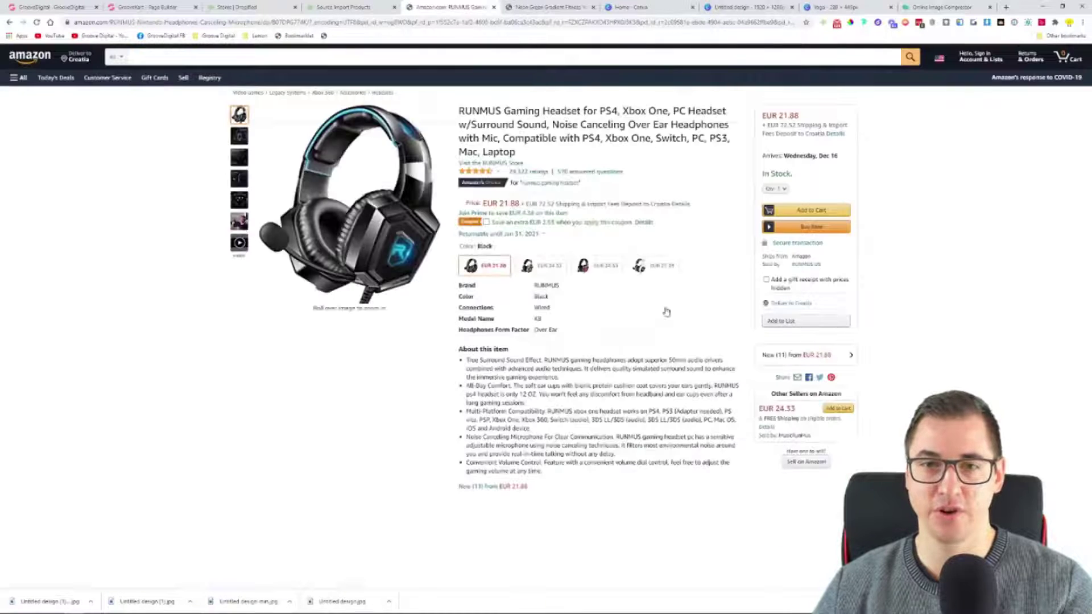
{"action": "mouse_move", "coordinate": [235, 243]}
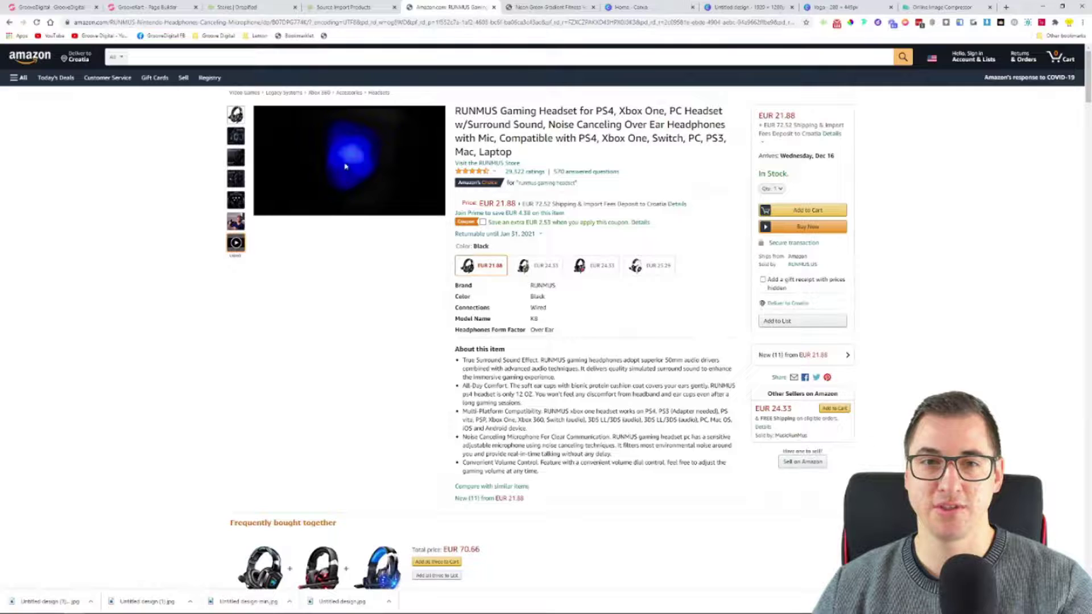
Step: Open Dropified's import form for the RUNMUS gaming headset with its product details loaded
{"action": "left_click", "coordinate": [822, 25]}
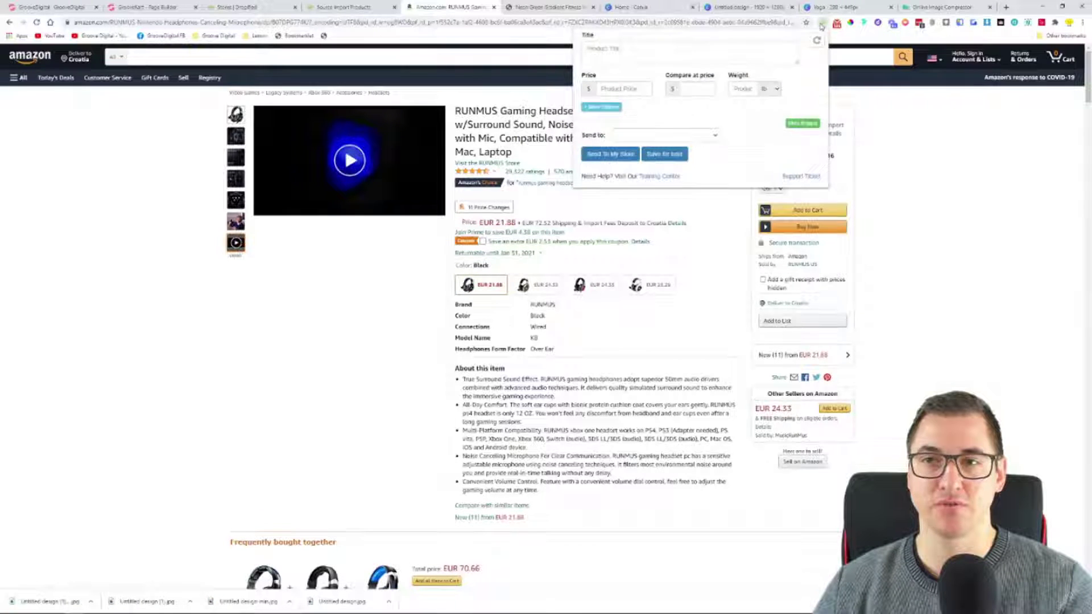
{"action": "left_click", "coordinate": [822, 25]}
{"action": "left_click", "coordinate": [825, 25]}
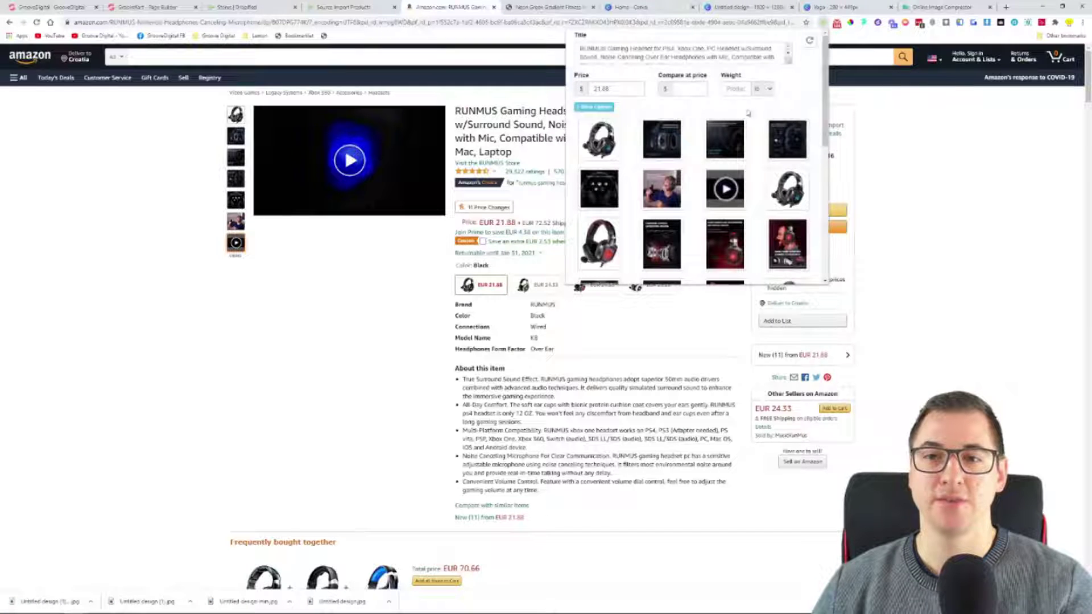
Step: Review the imported headset images, title and sending options in the Dropified import form
{"action": "scroll", "coordinate": [693, 128], "scroll_direction": "down", "scroll_amount": 6}
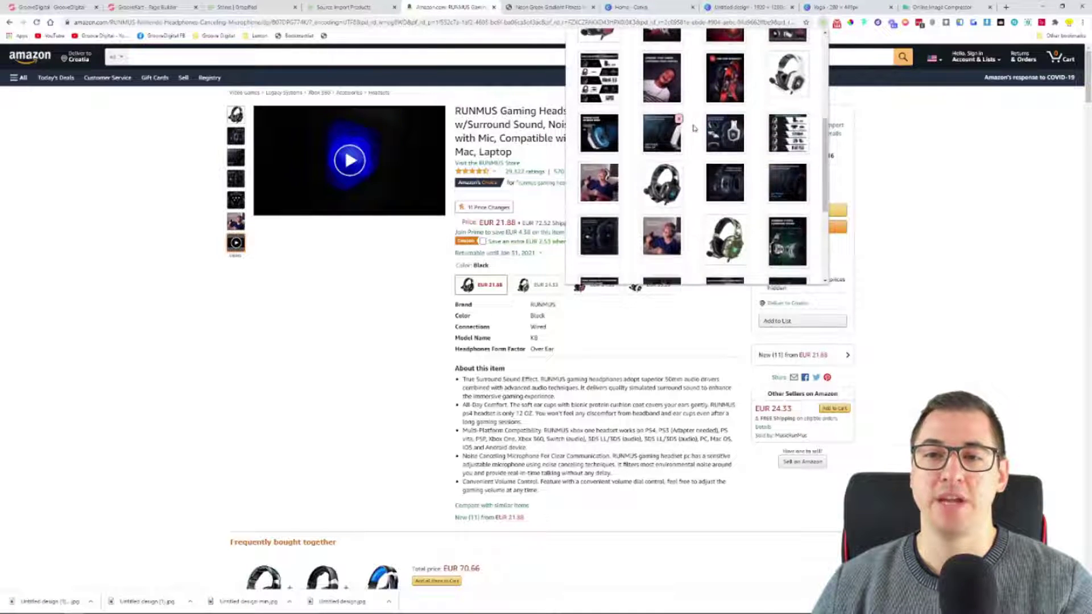
{"action": "scroll", "coordinate": [693, 128], "scroll_direction": "down", "scroll_amount": 4}
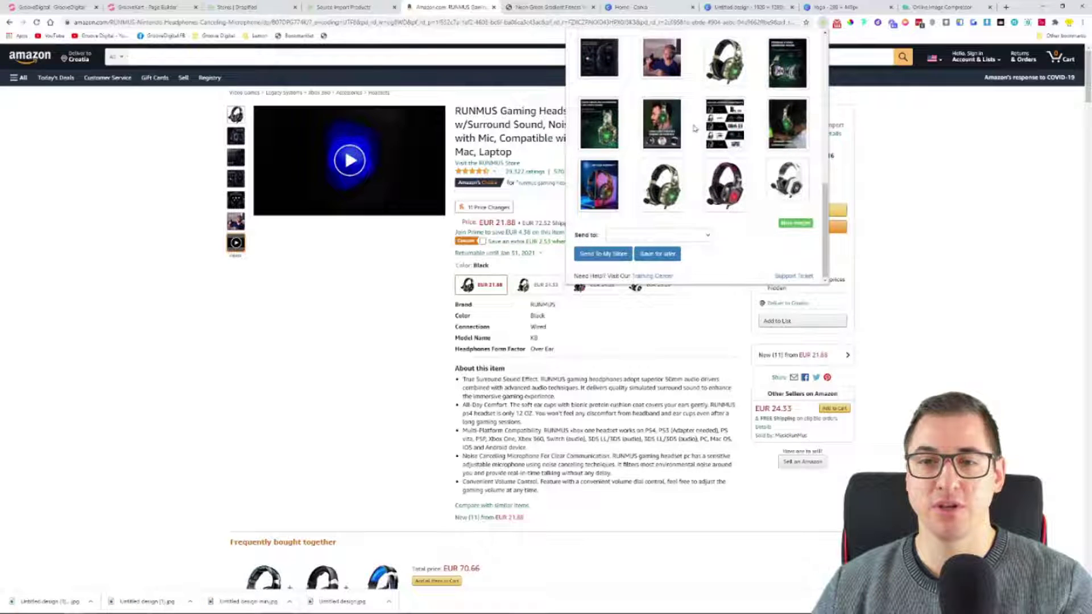
{"action": "scroll", "coordinate": [693, 128], "scroll_direction": "up", "scroll_amount": 10}
{"action": "left_click_drag", "start_coordinate": [576, 46], "coordinate": [800, 83]}
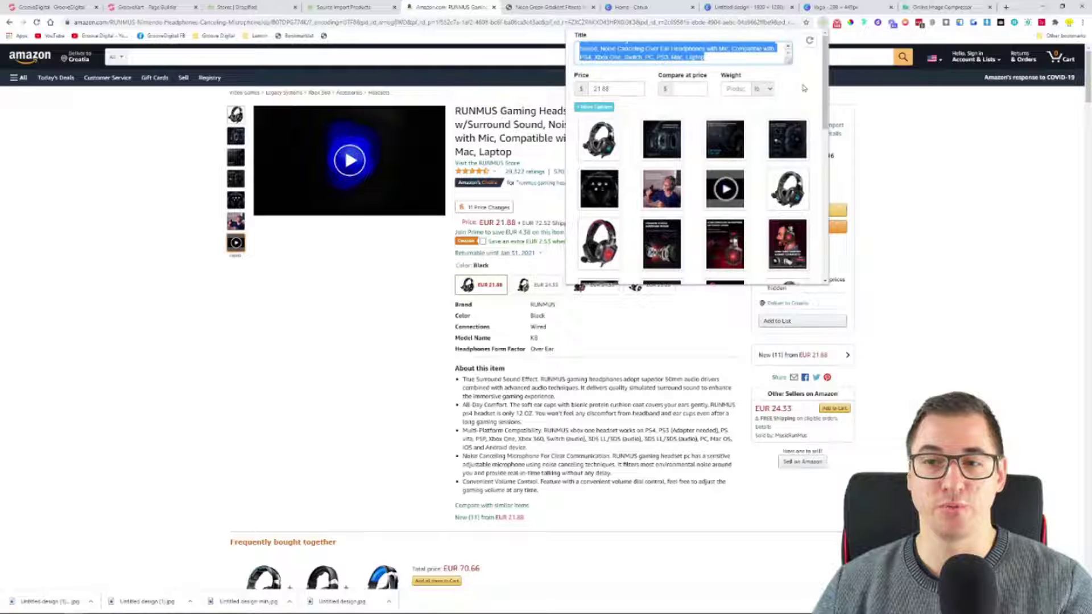
{"action": "scroll", "coordinate": [804, 88], "scroll_direction": "down", "scroll_amount": 5}
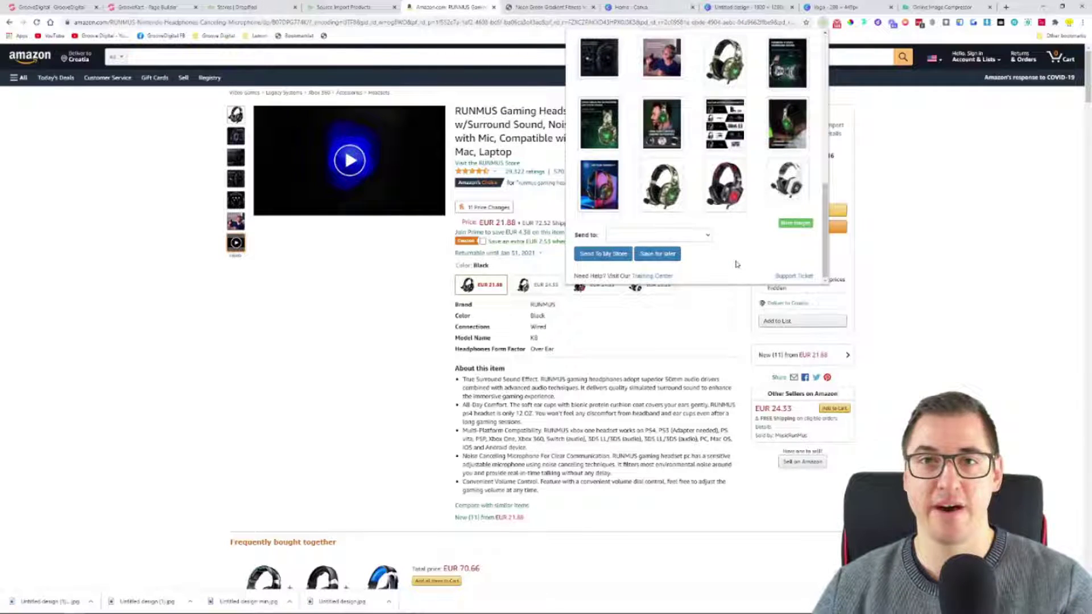
{"action": "scroll", "coordinate": [734, 263], "scroll_direction": "up", "scroll_amount": 6}
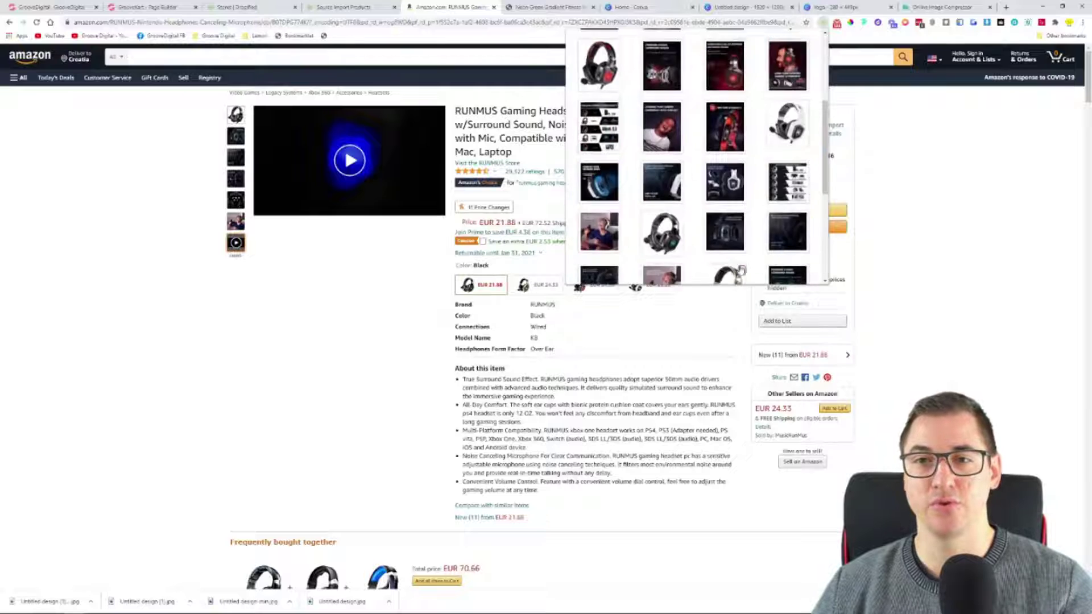
Step: Set the headset's price to 50 and its compare-at price to 69 in the Dropified import form
{"action": "left_click", "coordinate": [630, 91]}
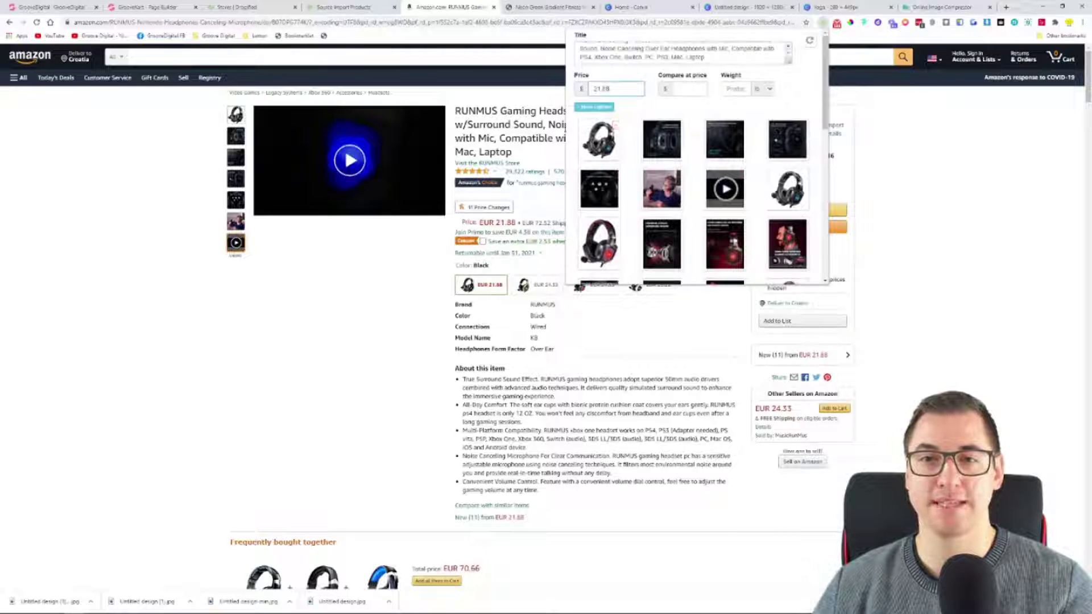
{"action": "left_click_drag", "start_coordinate": [630, 91], "coordinate": [580, 88]}
{"action": "type", "text": "50"}
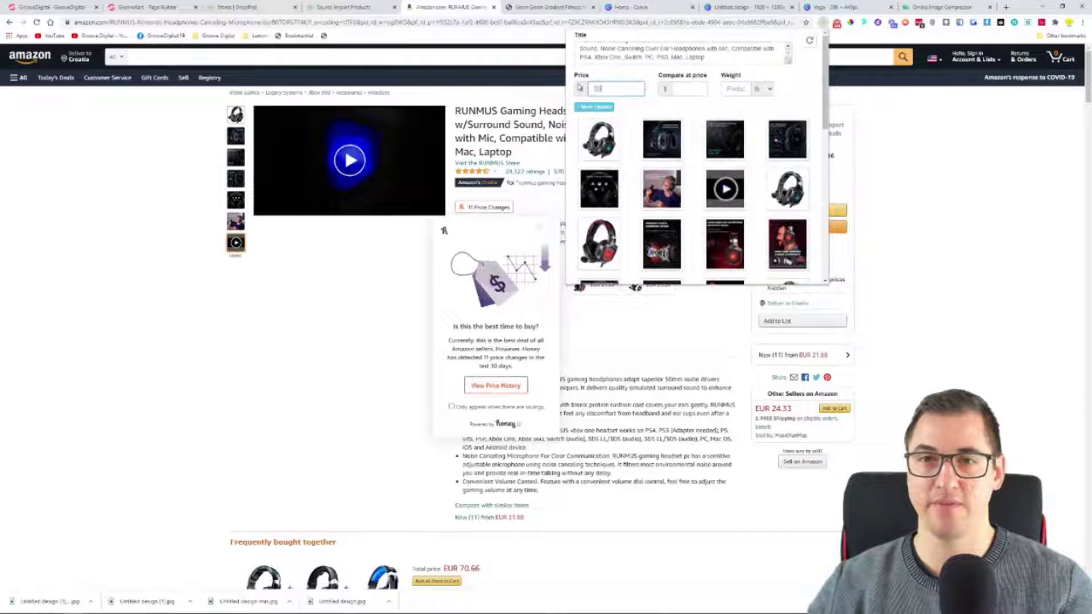
{"action": "left_click", "coordinate": [694, 90]}
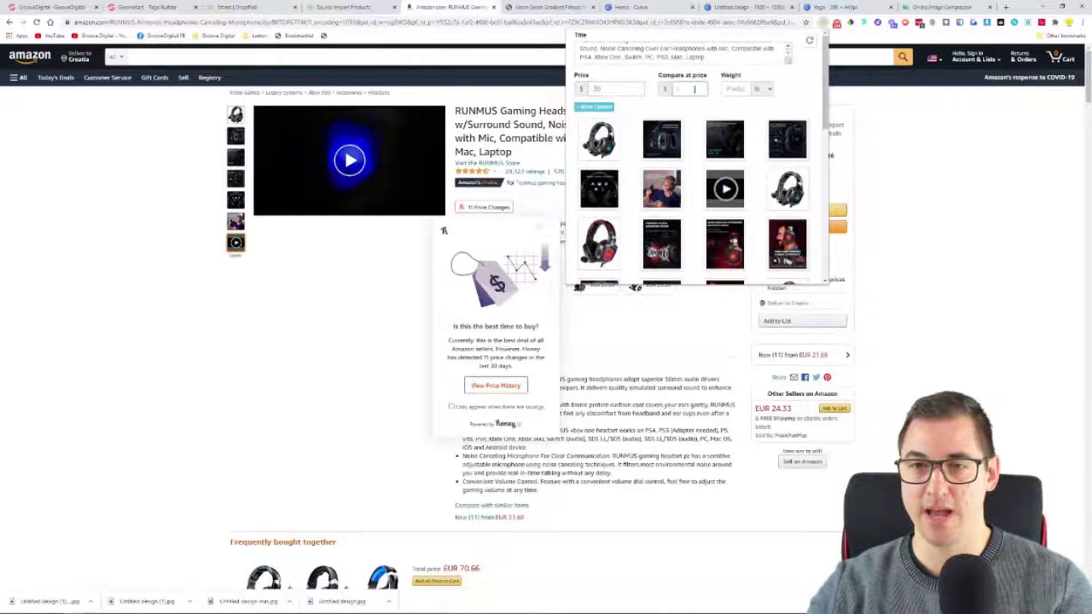
{"action": "type", "text": "69"}
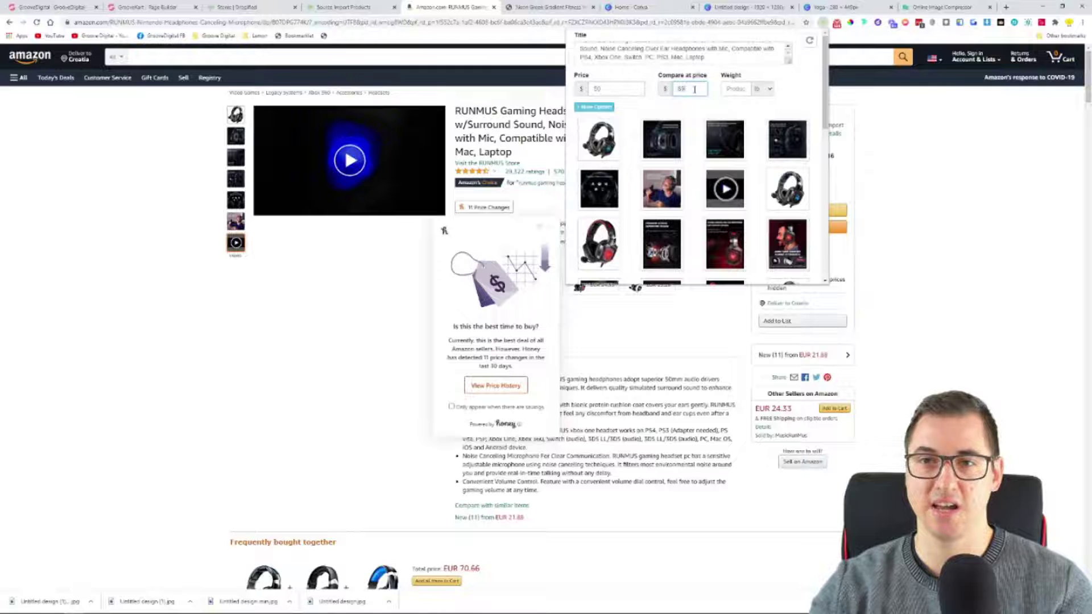
{"action": "left_click", "coordinate": [797, 99]}
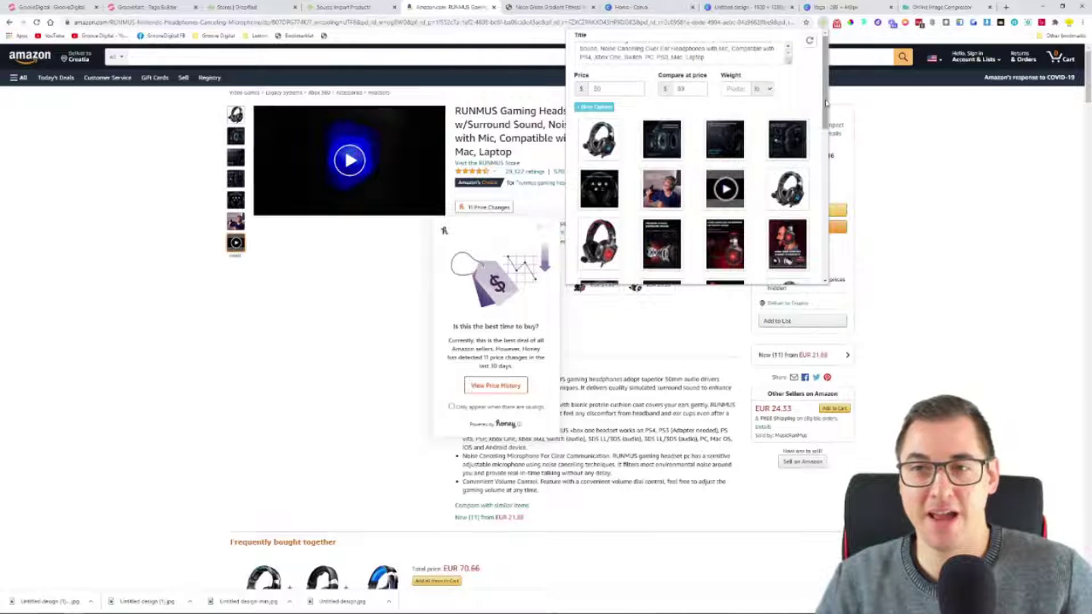
Step: Dismiss the Dropified import form and the Honey price pop-up, and close the headset's Amazon page
{"action": "left_click_drag", "start_coordinate": [826, 103], "coordinate": [821, 159]}
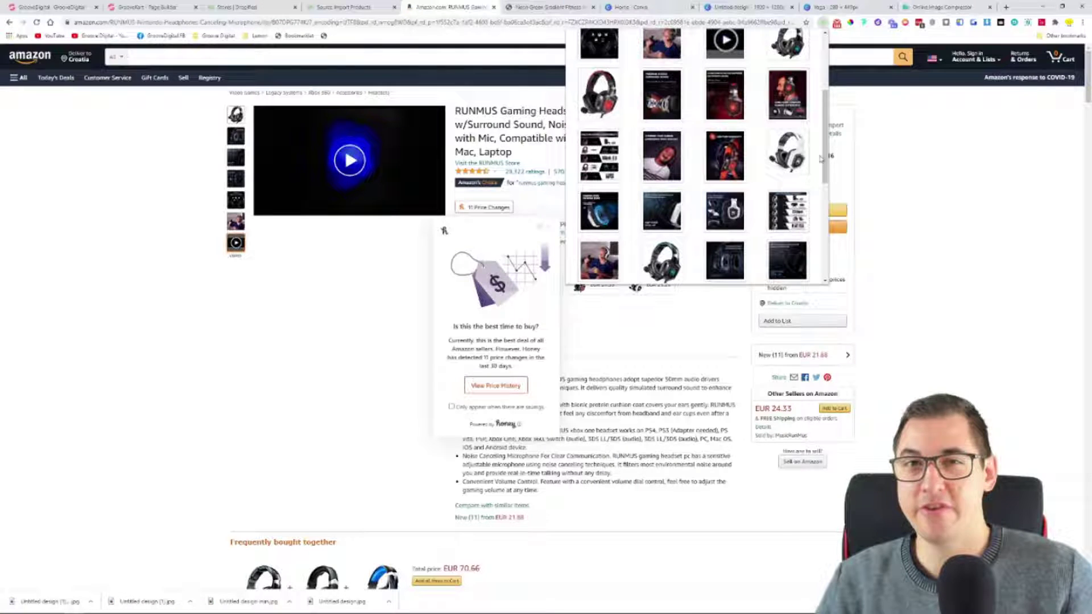
{"action": "left_click", "coordinate": [550, 232]}
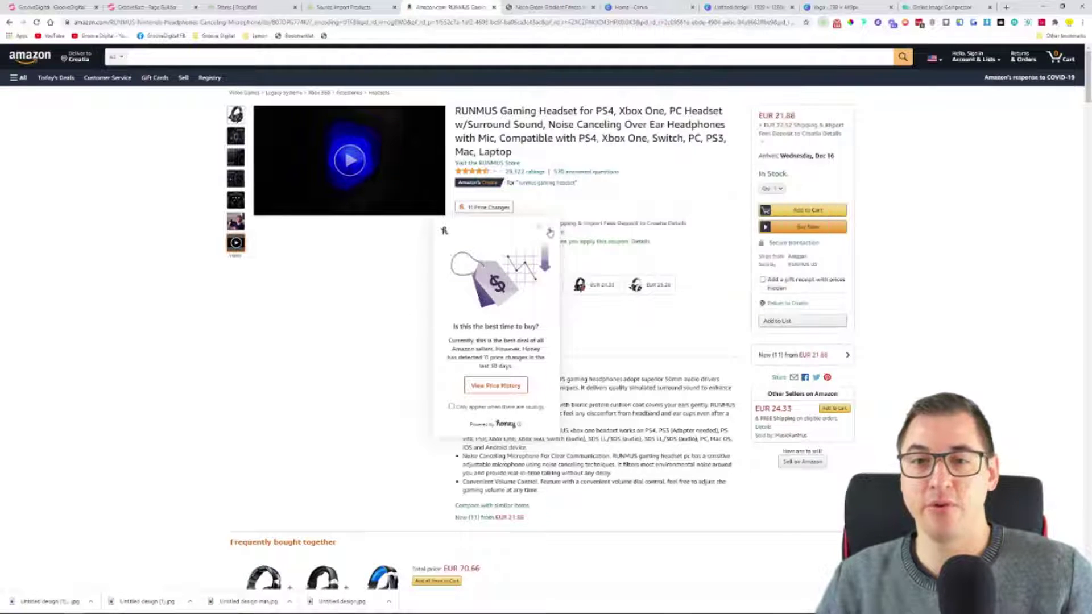
{"action": "left_click", "coordinate": [550, 232]}
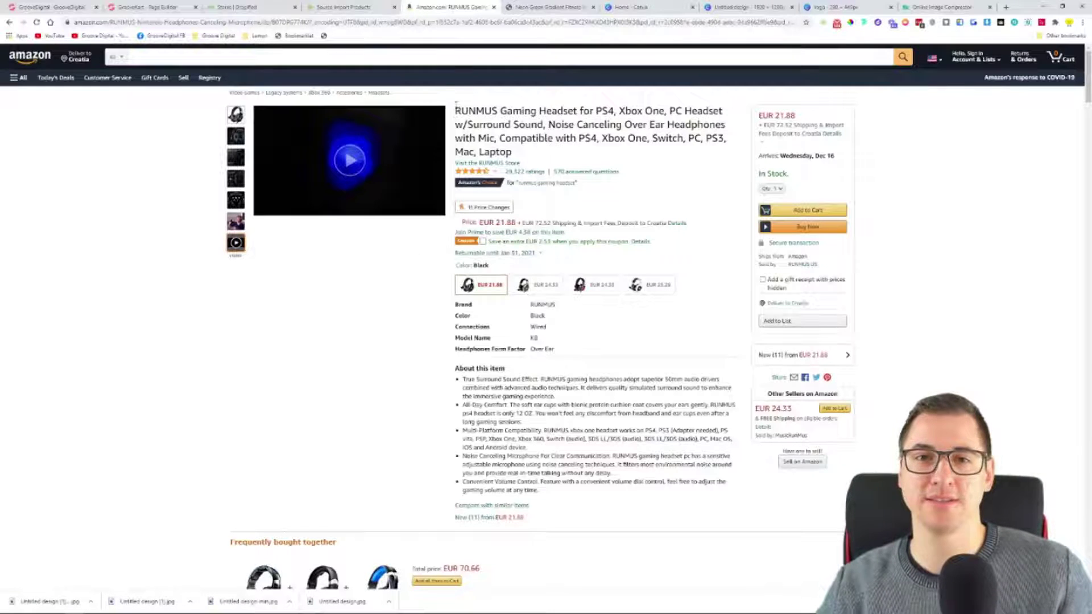
{"action": "left_click_drag", "start_coordinate": [458, 108], "coordinate": [608, 110]}
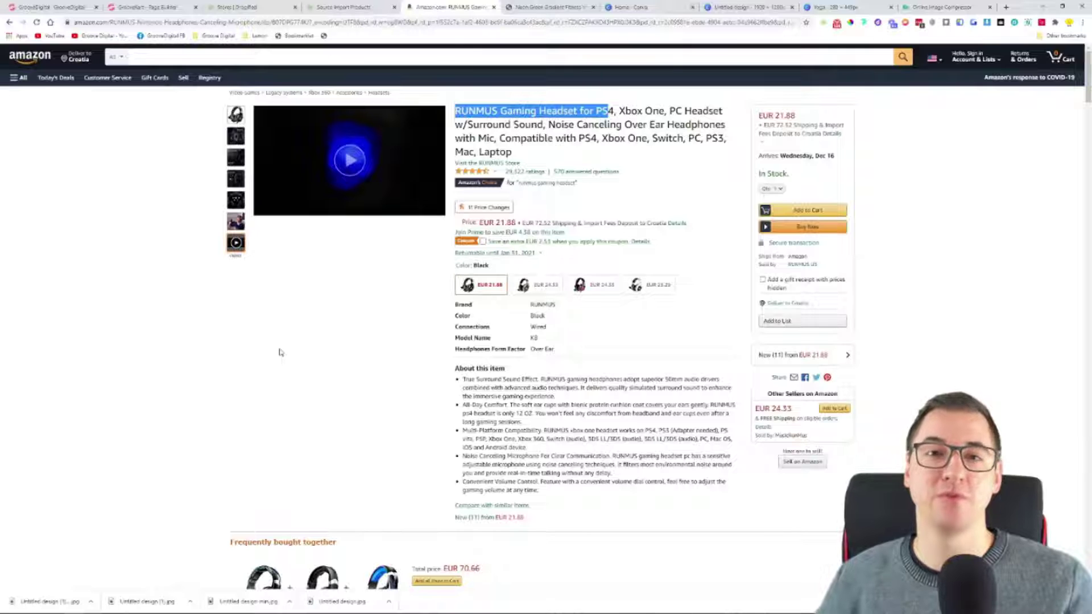
{"action": "left_click", "coordinate": [492, 10]}
Step: Compare the Full Automation Suppliers and One Click Supported Websites sections on Dropified's import page, highlighting their headings
{"action": "scroll", "coordinate": [370, 339], "scroll_direction": "up", "scroll_amount": 10}
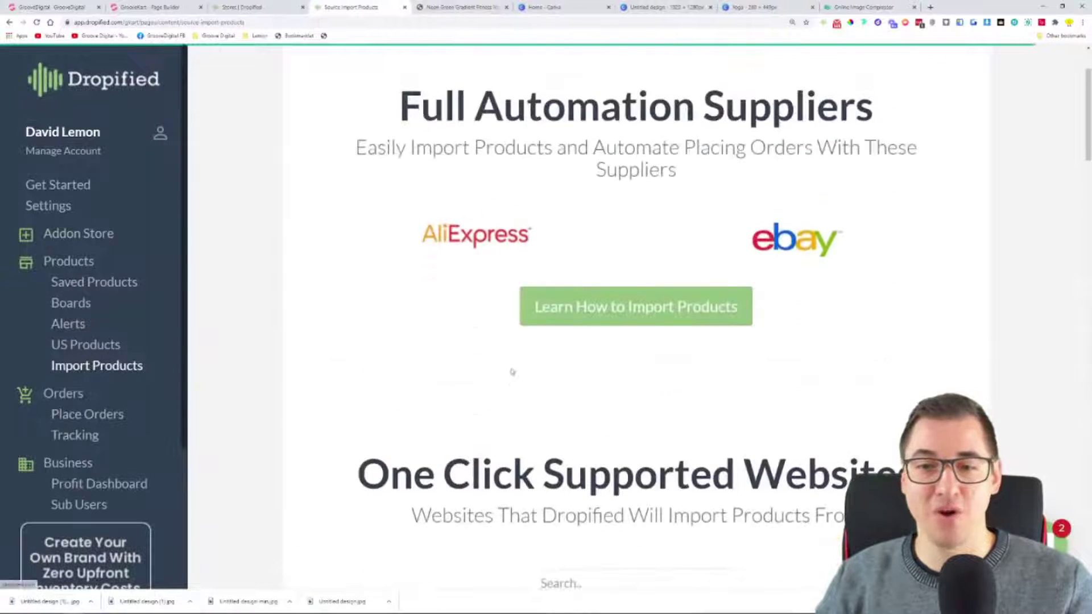
{"action": "left_click_drag", "start_coordinate": [343, 479], "coordinate": [743, 477]}
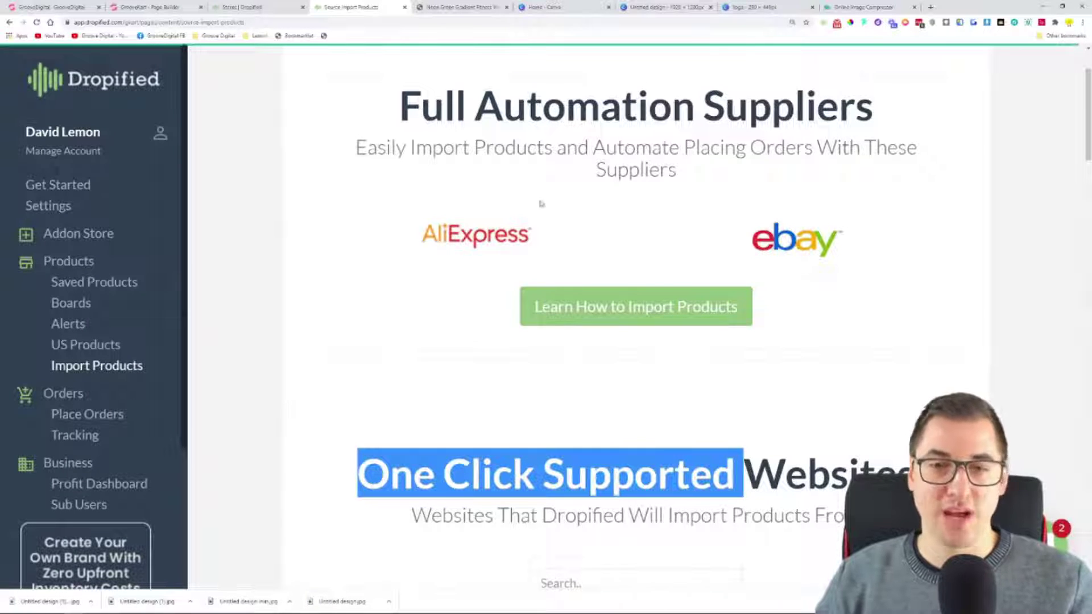
{"action": "left_click_drag", "start_coordinate": [400, 103], "coordinate": [795, 109]}
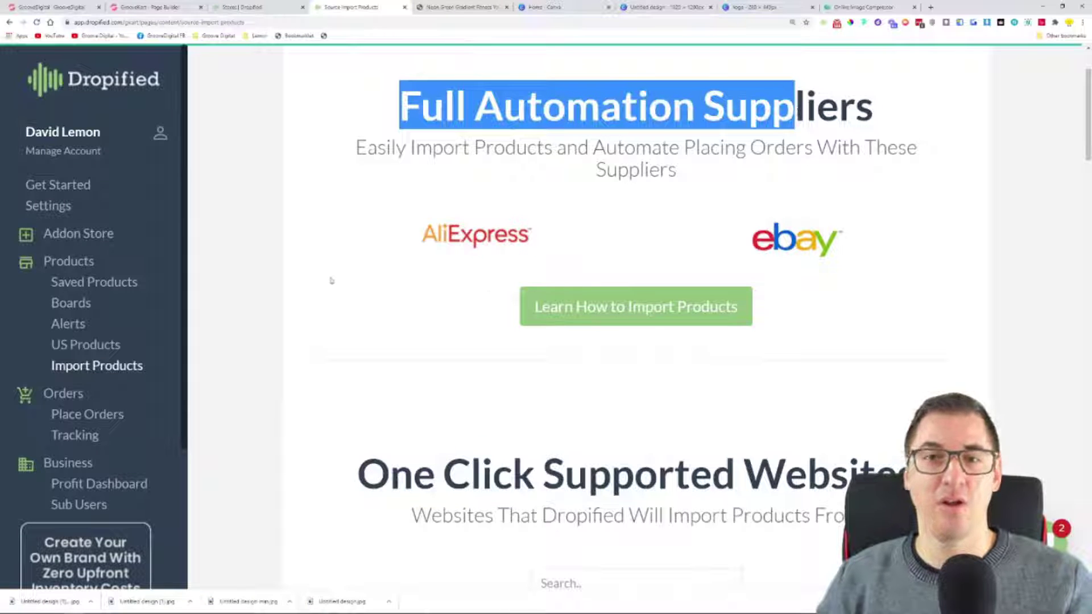
{"action": "scroll", "coordinate": [313, 283], "scroll_direction": "up", "scroll_amount": 1}
{"action": "scroll", "coordinate": [312, 283], "scroll_direction": "up", "scroll_amount": 2}
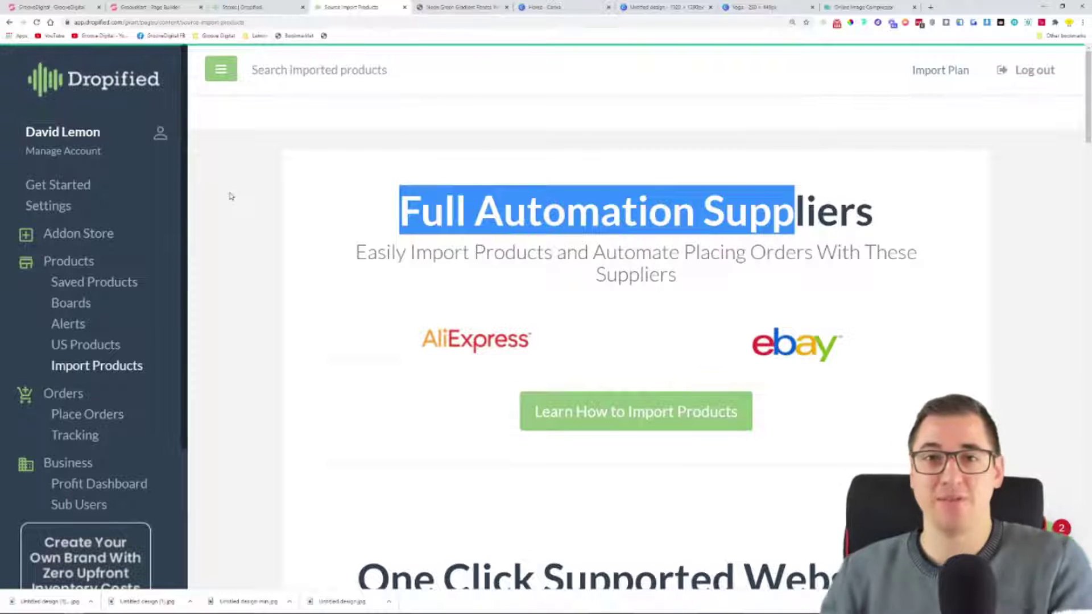
Step: Dismiss the chat message on Dropified's Get Started page and review the yoga homepage hero in the GrooveKart page builder
{"action": "left_click", "coordinate": [228, 7]}
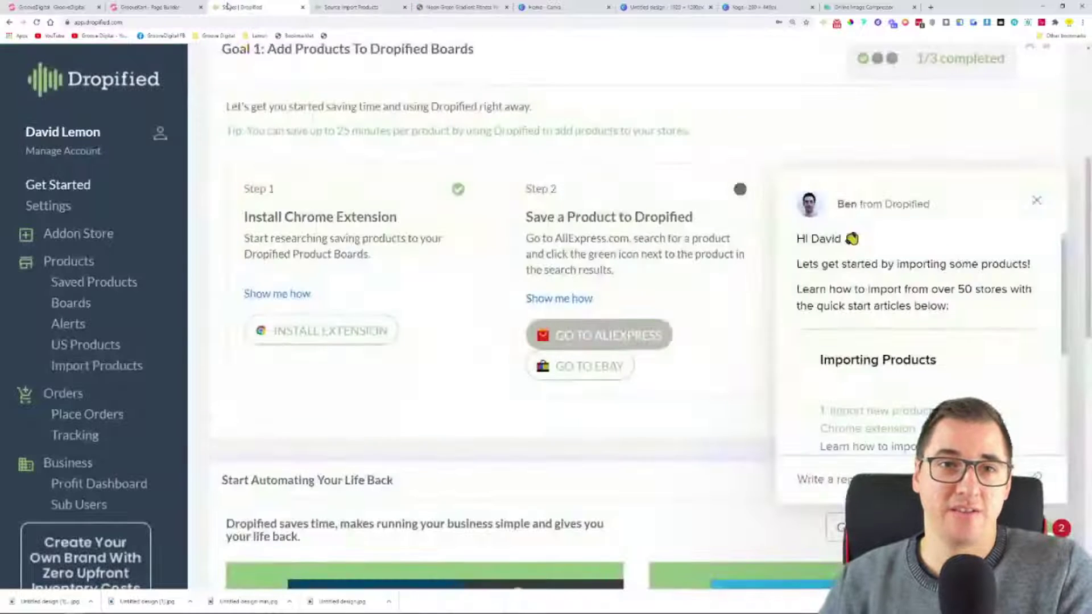
{"action": "left_click", "coordinate": [1037, 200]}
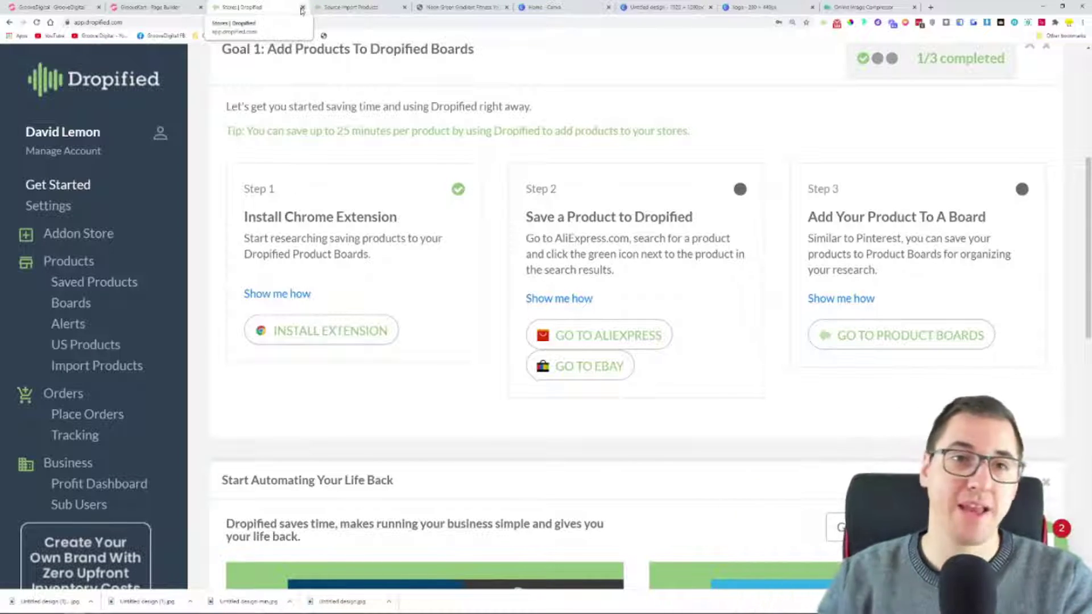
{"action": "left_click", "coordinate": [144, 8]}
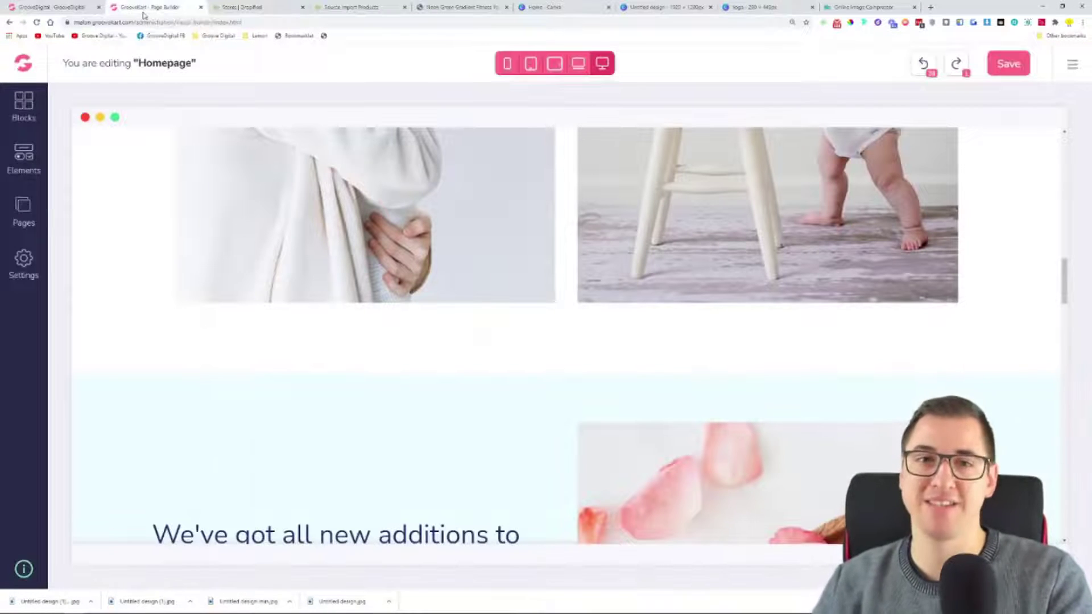
{"action": "scroll", "coordinate": [137, 246], "scroll_direction": "up", "scroll_amount": 8}
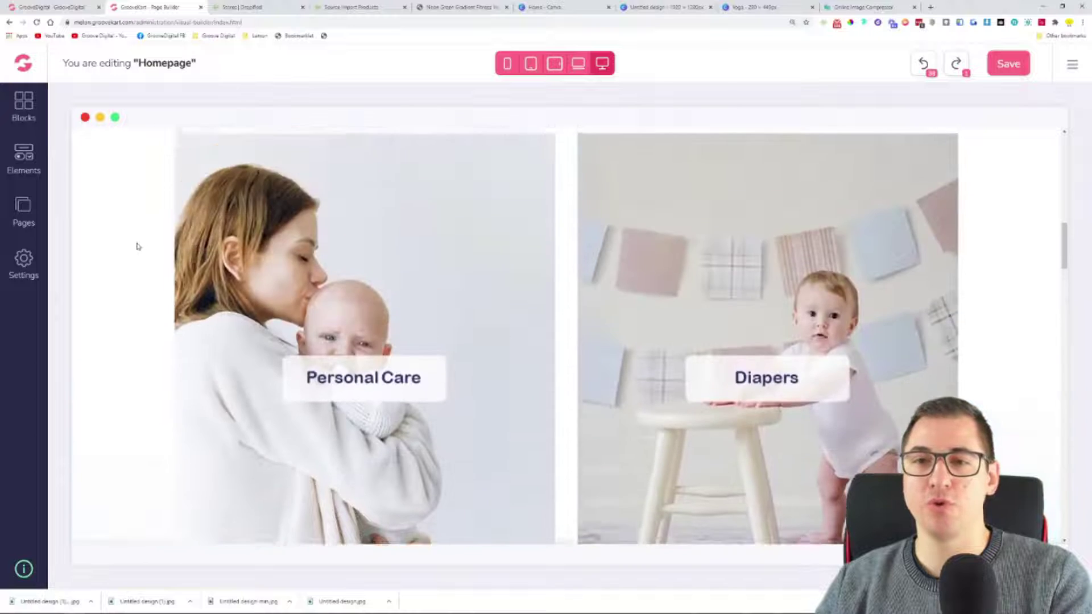
{"action": "scroll", "coordinate": [137, 246], "scroll_direction": "up", "scroll_amount": 5}
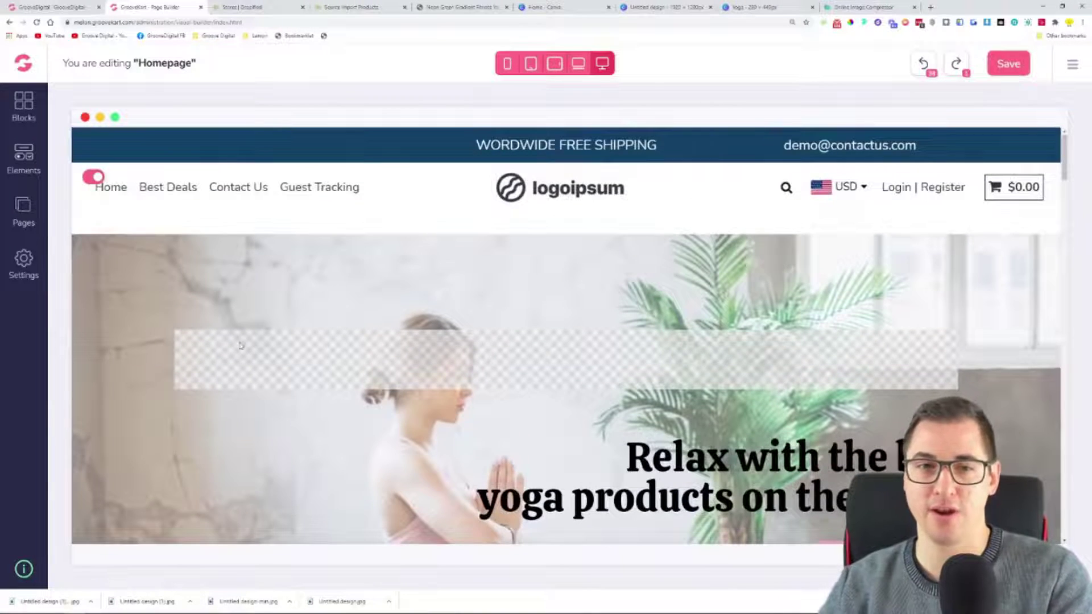
{"action": "scroll", "coordinate": [138, 246], "scroll_direction": "down", "scroll_amount": 4}
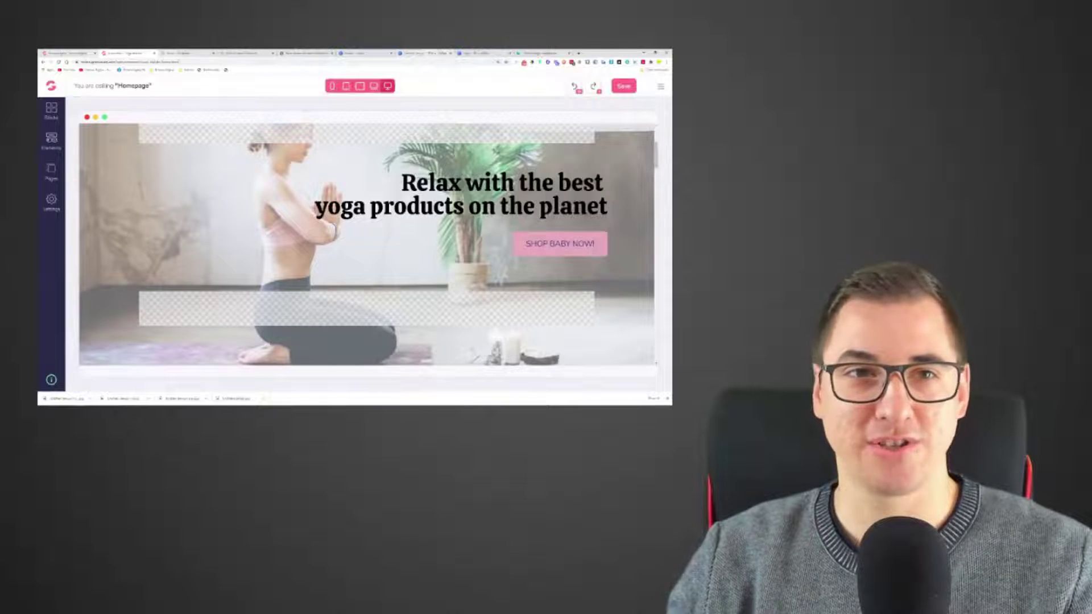
Step: Switch to the GrooveKart My Stores page and open a store's dashboard past the robot check
{"action": "left_click", "coordinate": [304, 53]}
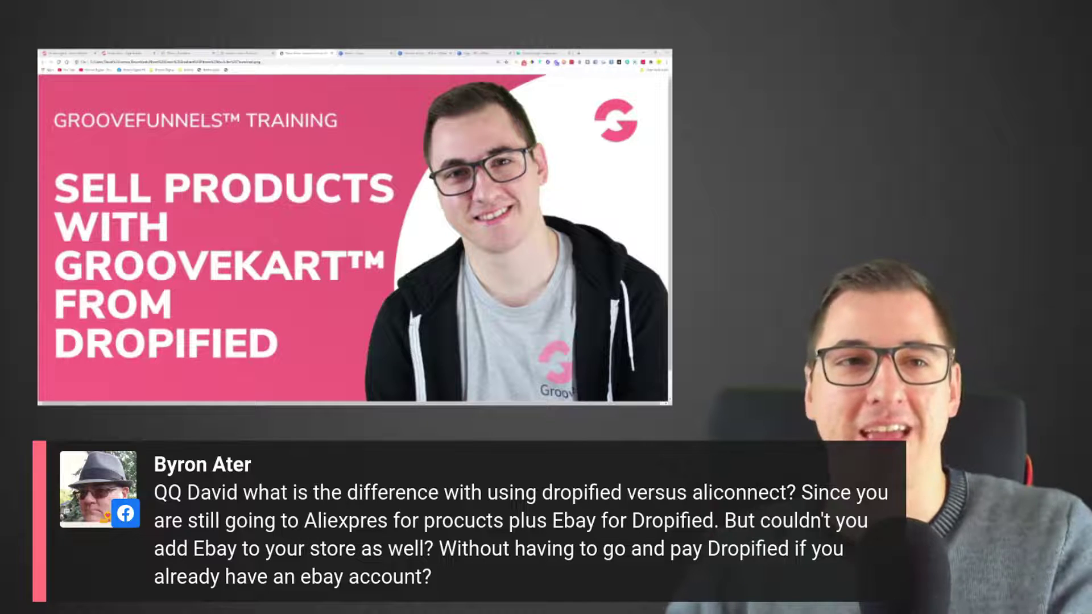
{"action": "left_click", "coordinate": [90, 52]}
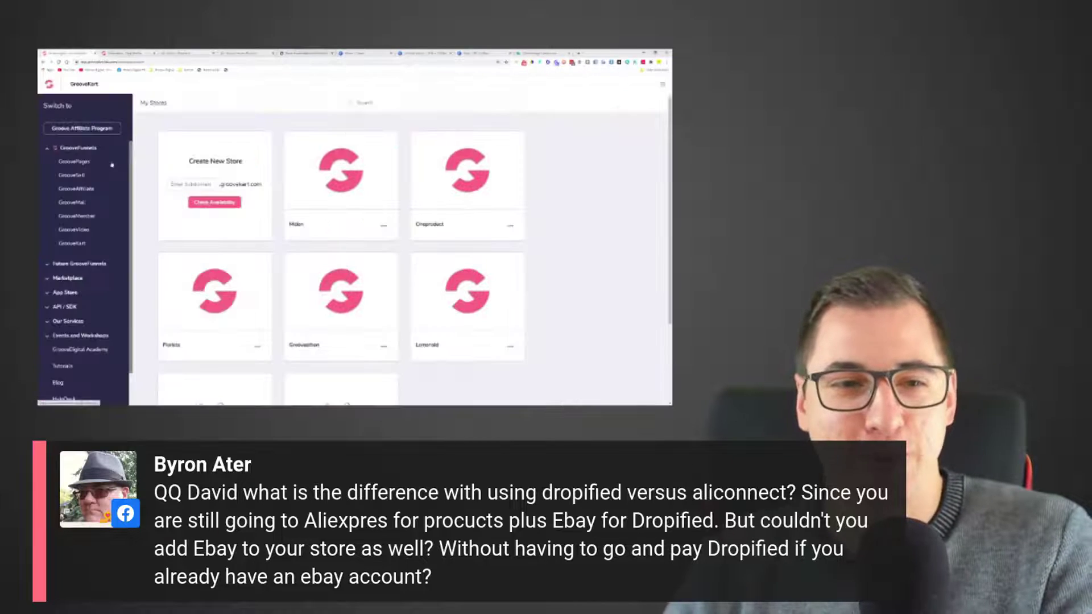
{"action": "left_click", "coordinate": [136, 54]}
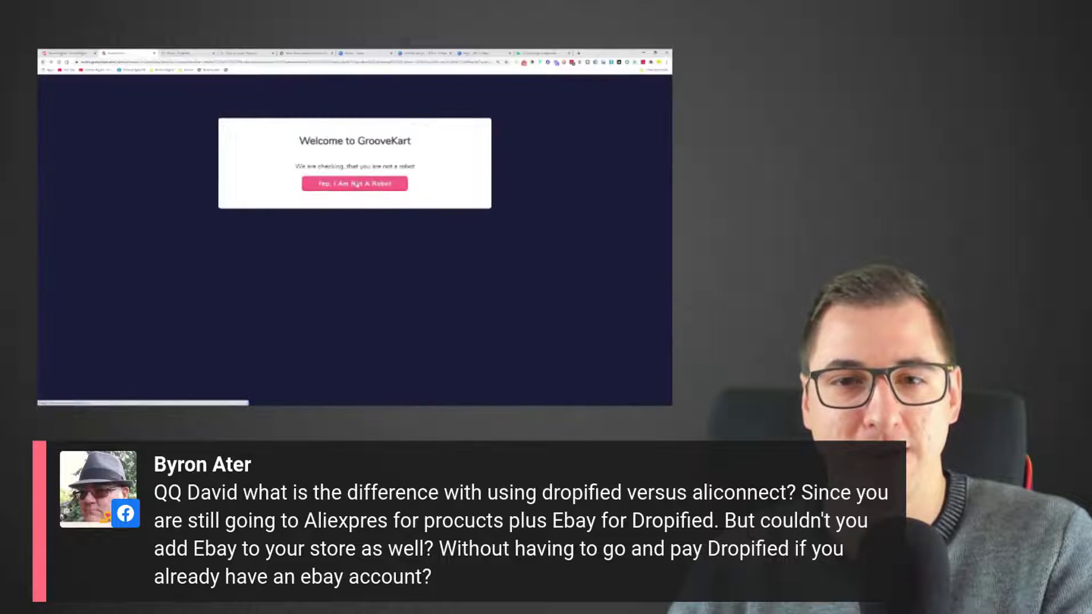
{"action": "left_click", "coordinate": [357, 184]}
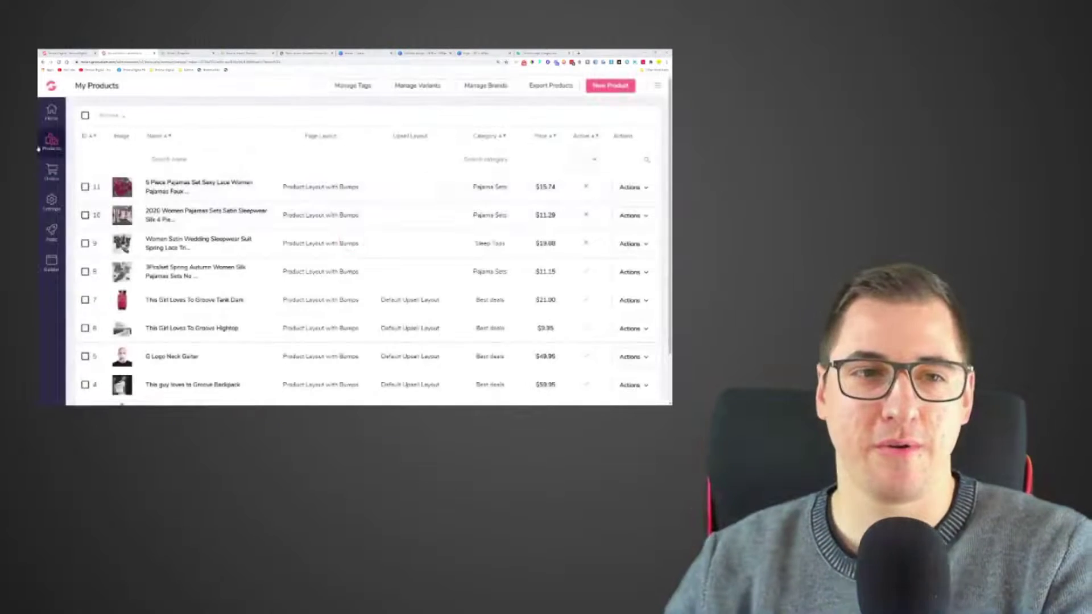
Step: Read the Dropified description among the store's POD & DropShipping integrations, highlighting the sentence about saved weekly hours, and close it
{"action": "left_click", "coordinate": [51, 141]}
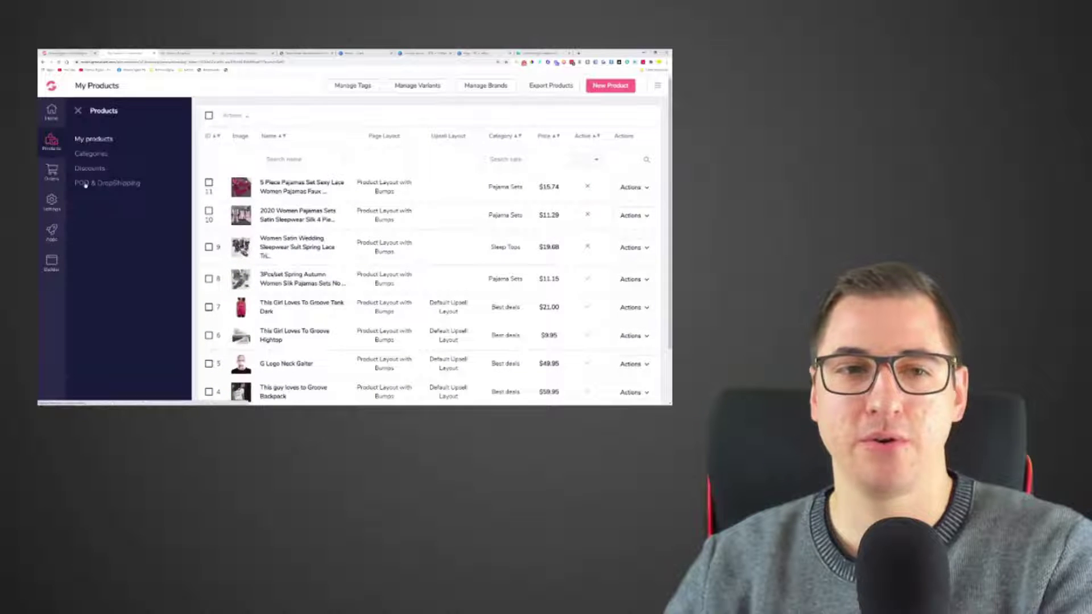
{"action": "left_click", "coordinate": [142, 183]}
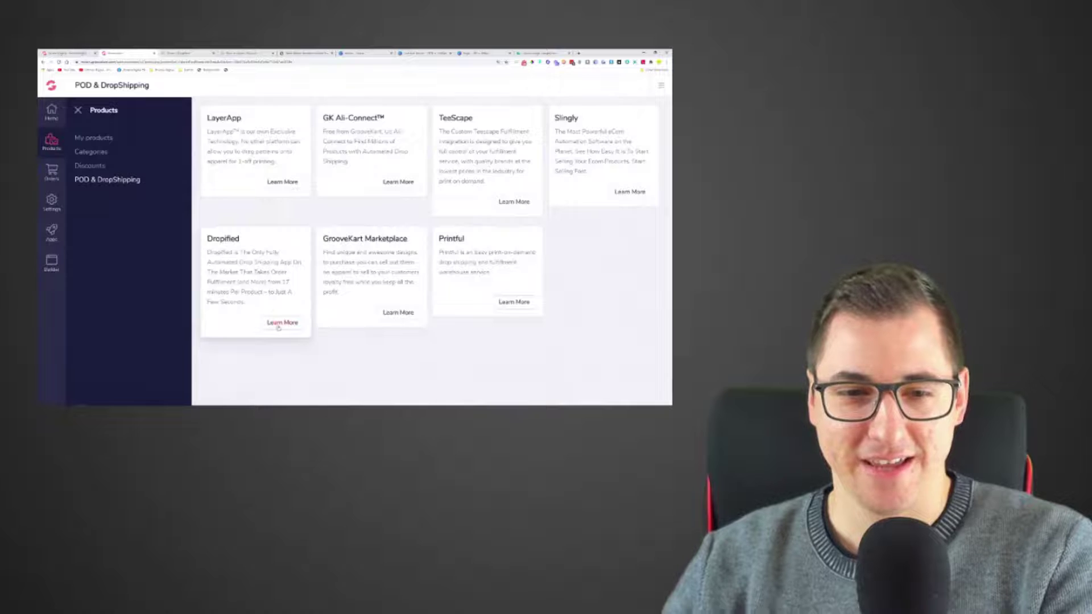
{"action": "left_click", "coordinate": [280, 323]}
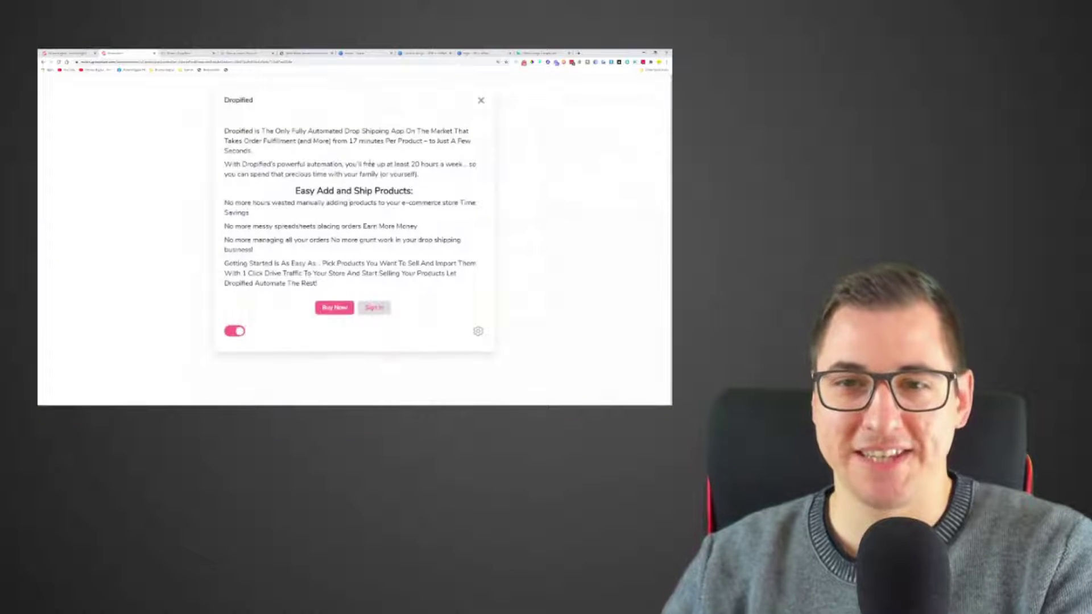
{"action": "left_click_drag", "start_coordinate": [225, 164], "coordinate": [464, 165]}
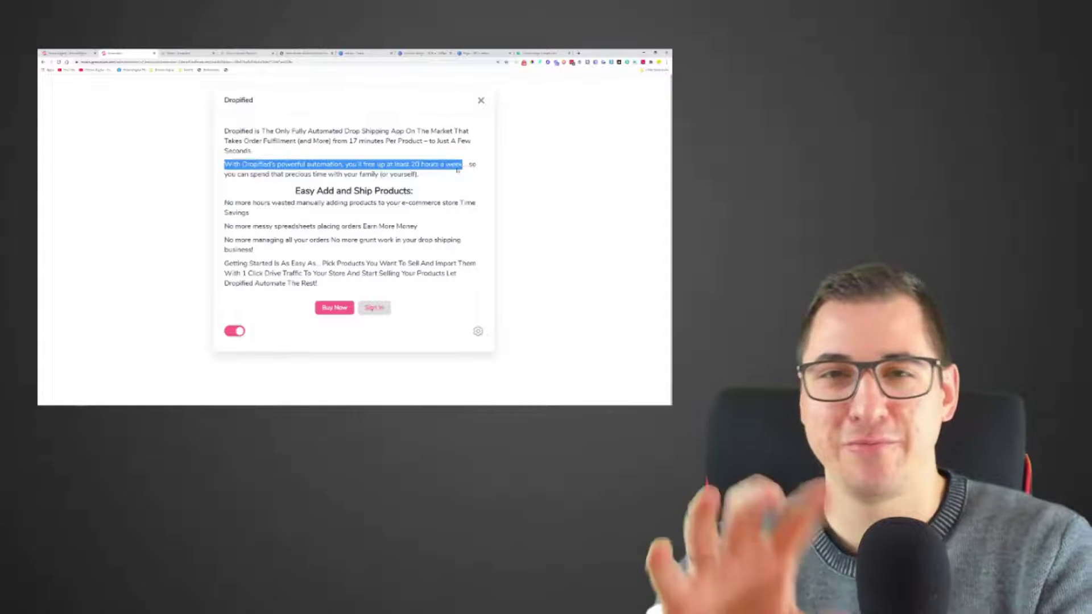
{"action": "left_click", "coordinate": [480, 102]}
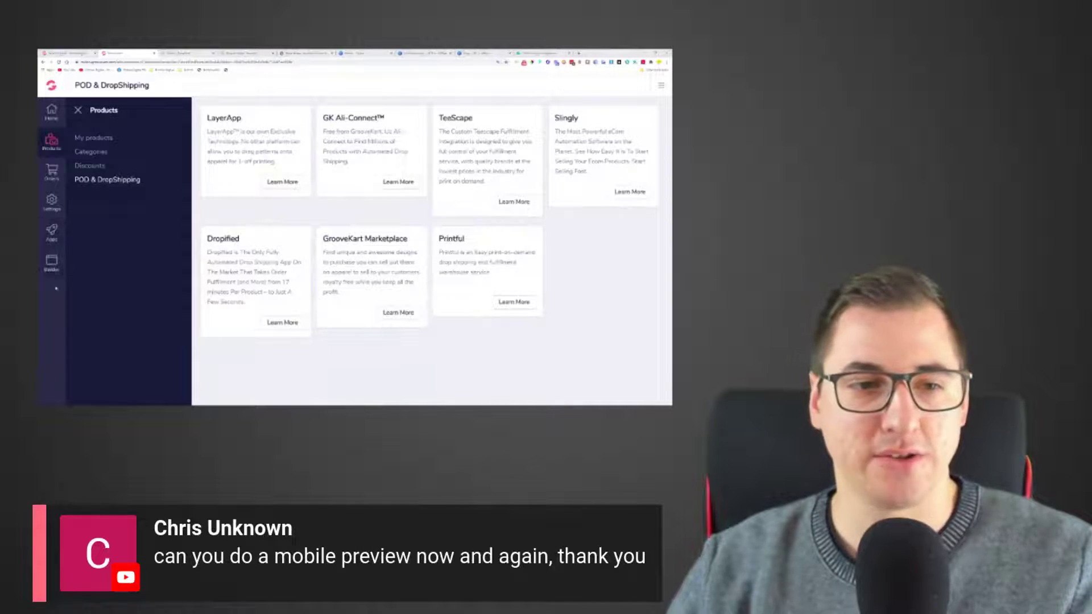
Step: Open the store's homepage in the page builder and preview it at mobile size down to Featured Products
{"action": "left_click", "coordinate": [52, 263]}
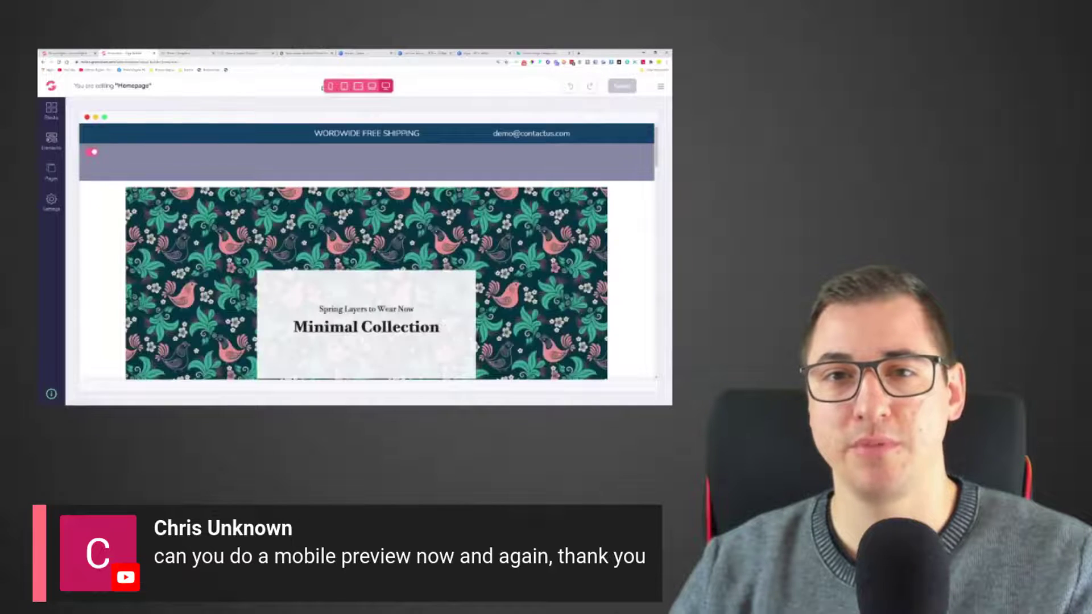
{"action": "left_click", "coordinate": [331, 86]}
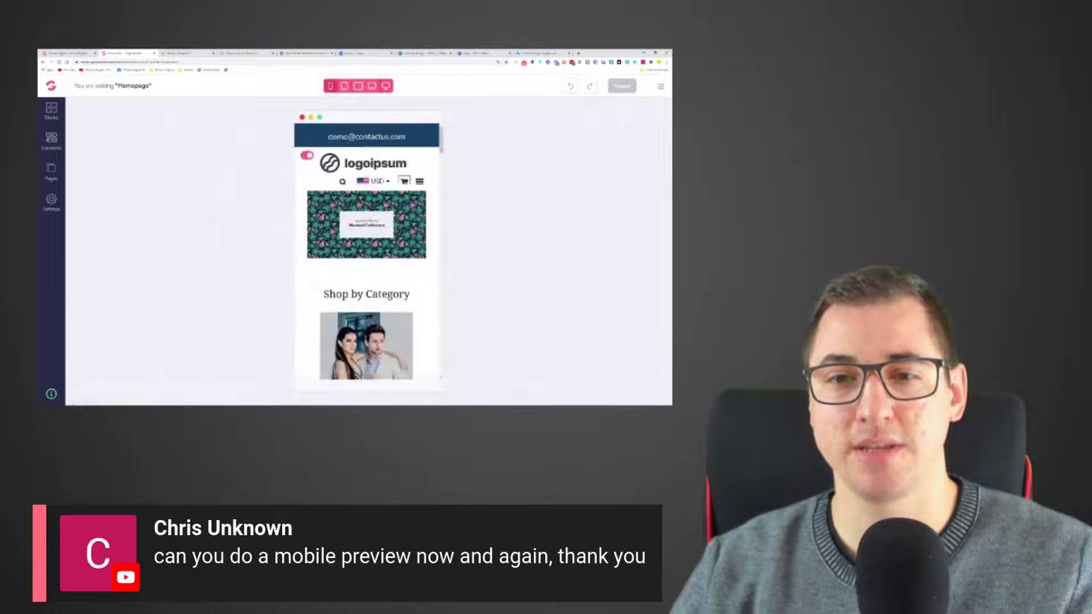
{"action": "scroll", "coordinate": [388, 252], "scroll_direction": "down", "scroll_amount": 5}
{"action": "scroll", "coordinate": [392, 197], "scroll_direction": "down", "scroll_amount": 10}
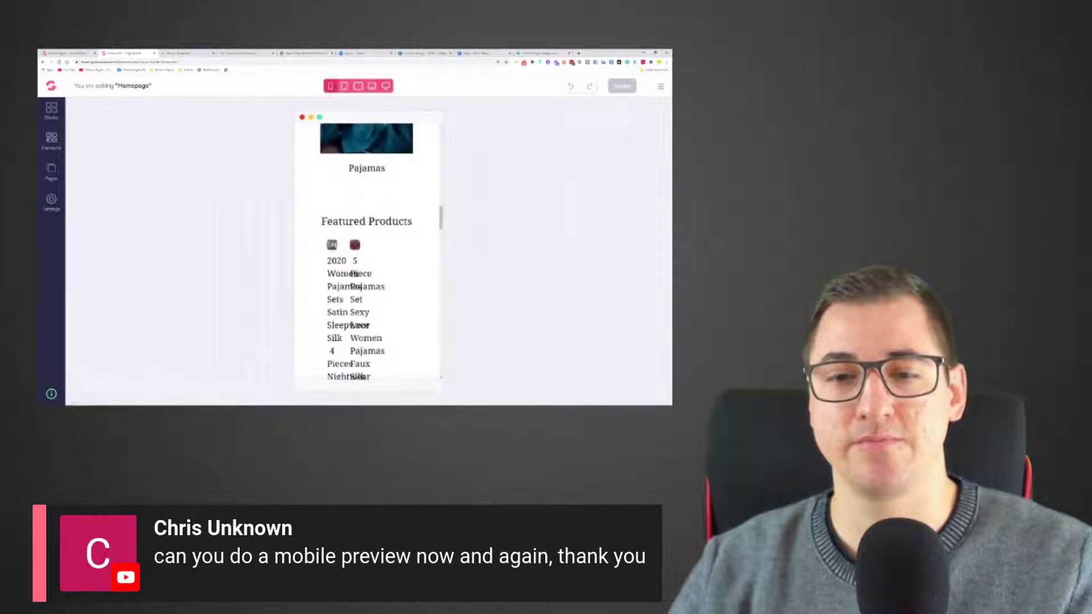
Step: Examine the mobile layout of the Featured Products, Minimal Design and category sections, and switch to the training title image
{"action": "scroll", "coordinate": [348, 184], "scroll_direction": "up", "scroll_amount": 3}
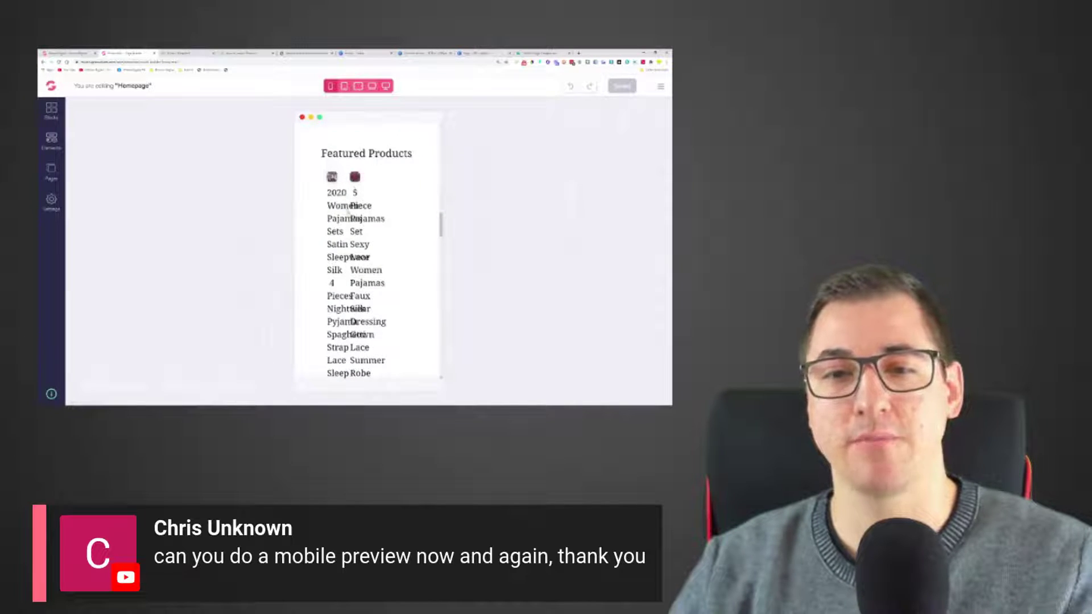
{"action": "scroll", "coordinate": [348, 211], "scroll_direction": "up", "scroll_amount": 3}
{"action": "scroll", "coordinate": [348, 211], "scroll_direction": "down", "scroll_amount": 2}
{"action": "scroll", "coordinate": [381, 197], "scroll_direction": "down", "scroll_amount": 8}
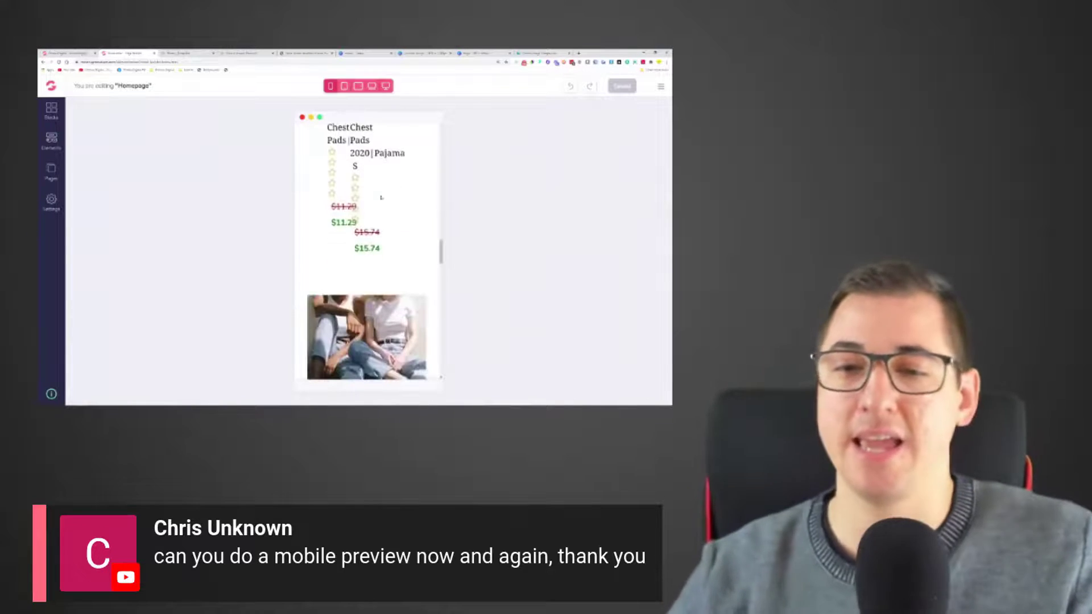
{"action": "scroll", "coordinate": [382, 197], "scroll_direction": "down", "scroll_amount": 5}
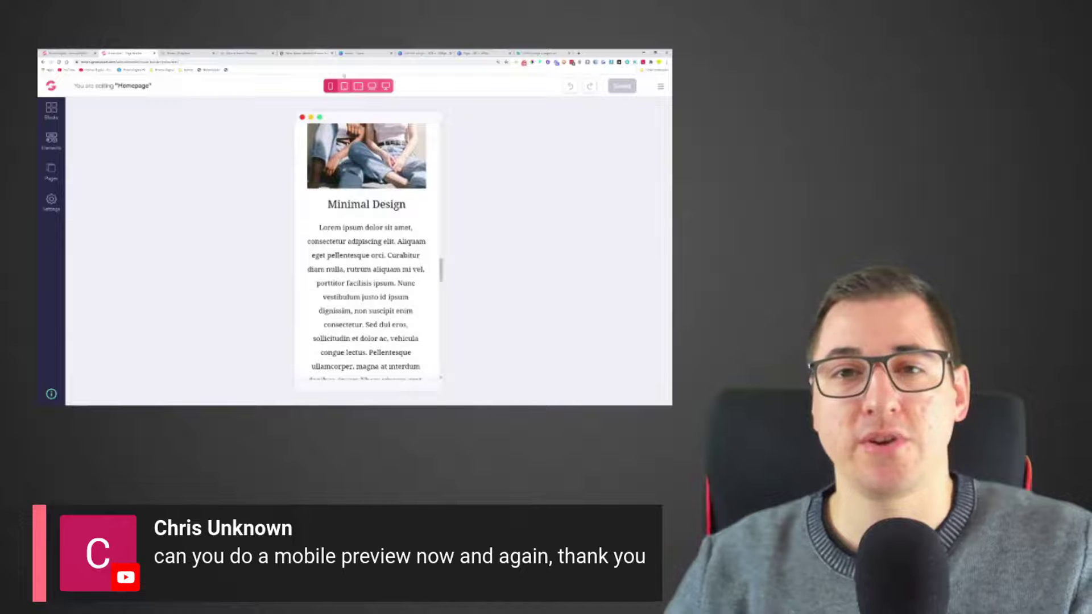
{"action": "scroll", "coordinate": [308, 185], "scroll_direction": "up", "scroll_amount": 5}
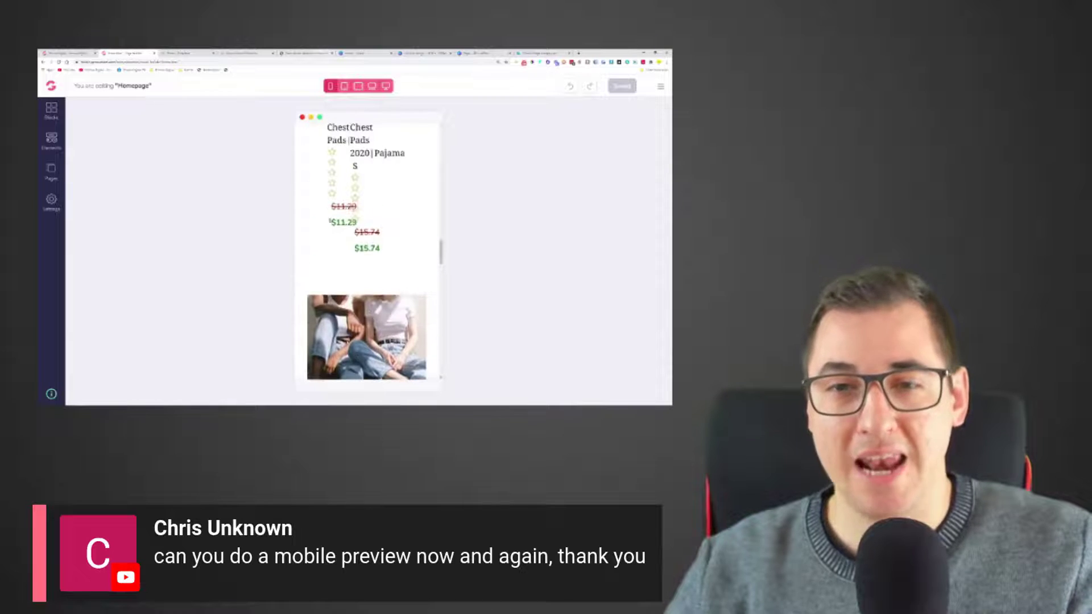
{"action": "scroll", "coordinate": [391, 174], "scroll_direction": "up", "scroll_amount": 5}
{"action": "scroll", "coordinate": [390, 174], "scroll_direction": "down", "scroll_amount": 8}
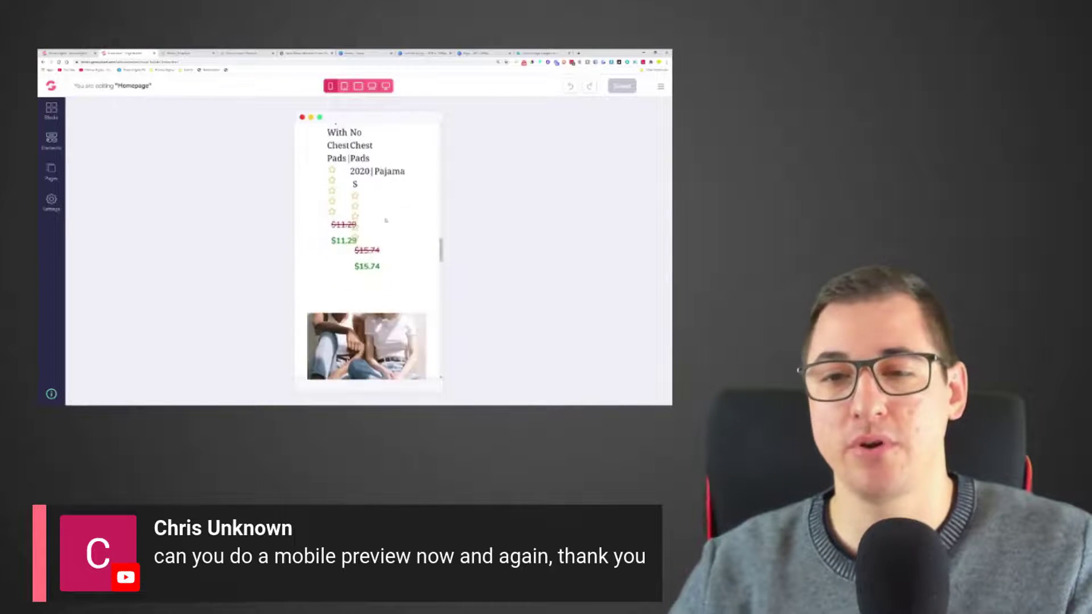
{"action": "scroll", "coordinate": [367, 253], "scroll_direction": "down", "scroll_amount": 10}
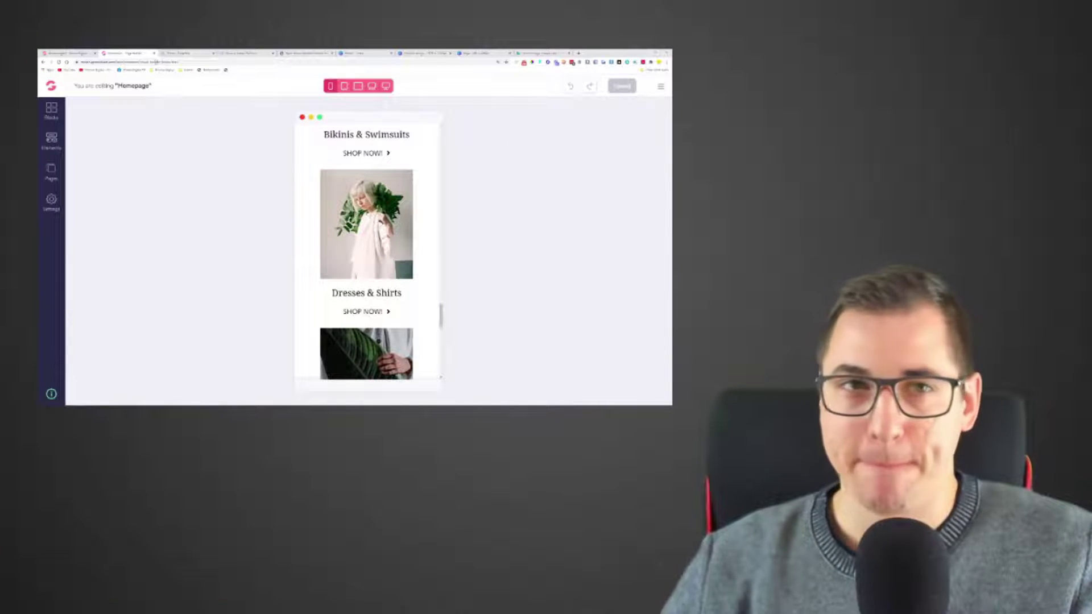
{"action": "key", "text": "ctrl+5"}
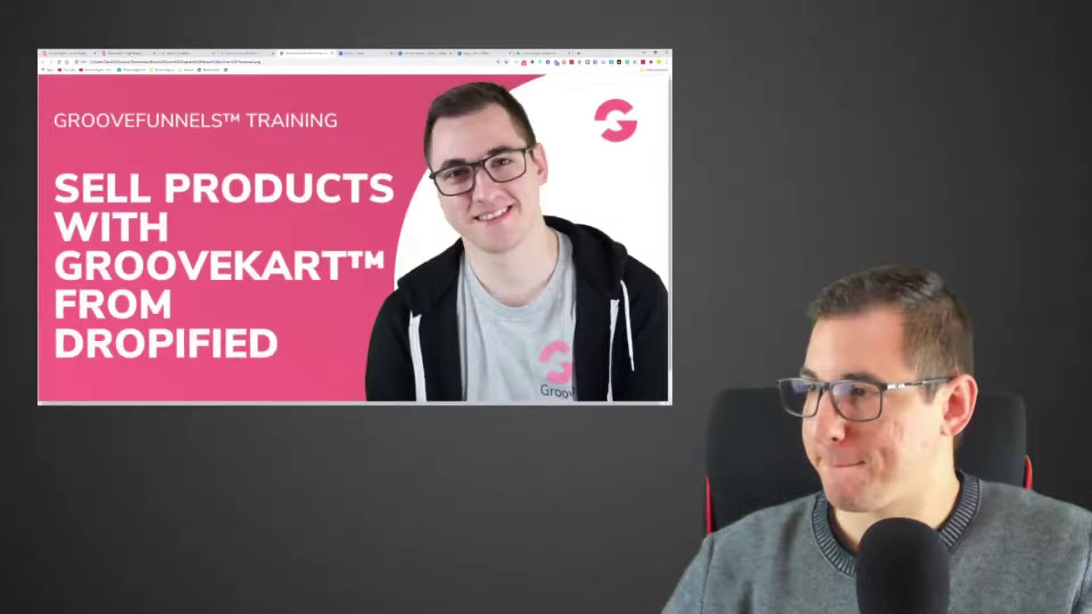